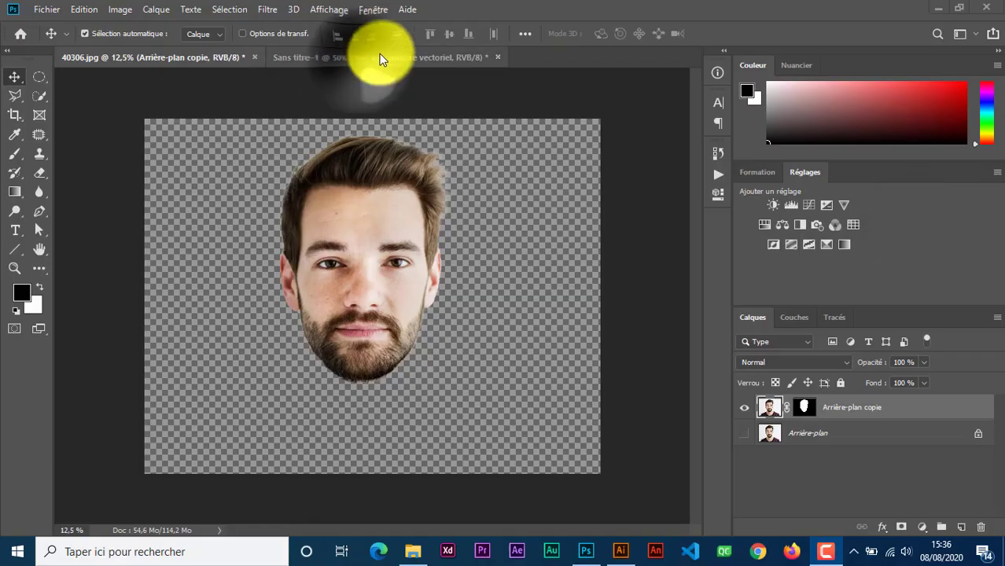
- Display the finished sliced-face composition in the 'Sans titre-1' document
left_click(381, 57)
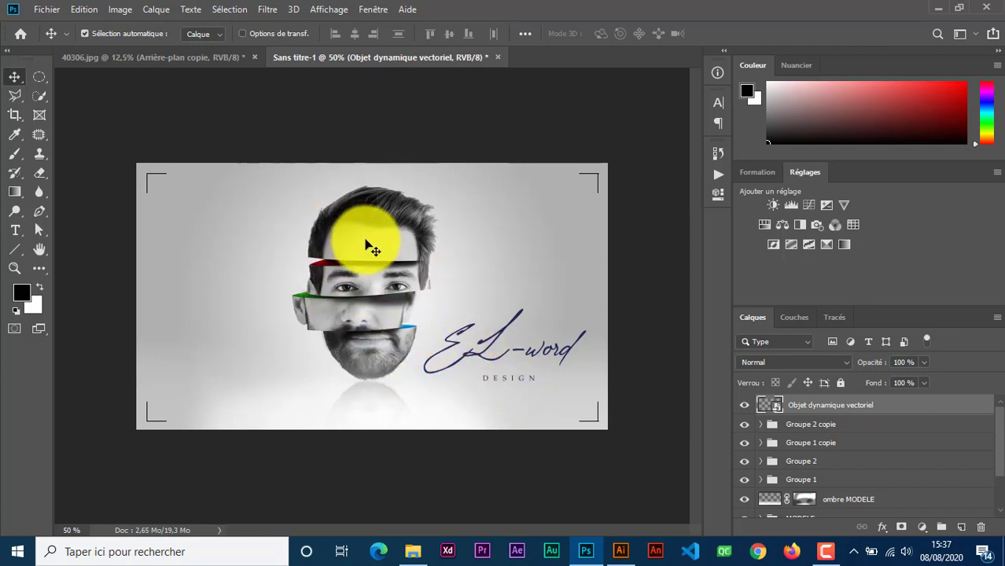
- Switch to the 40306.jpg portrait and toggle the Arrière-plan layer on and off to compare
left_click(159, 58)
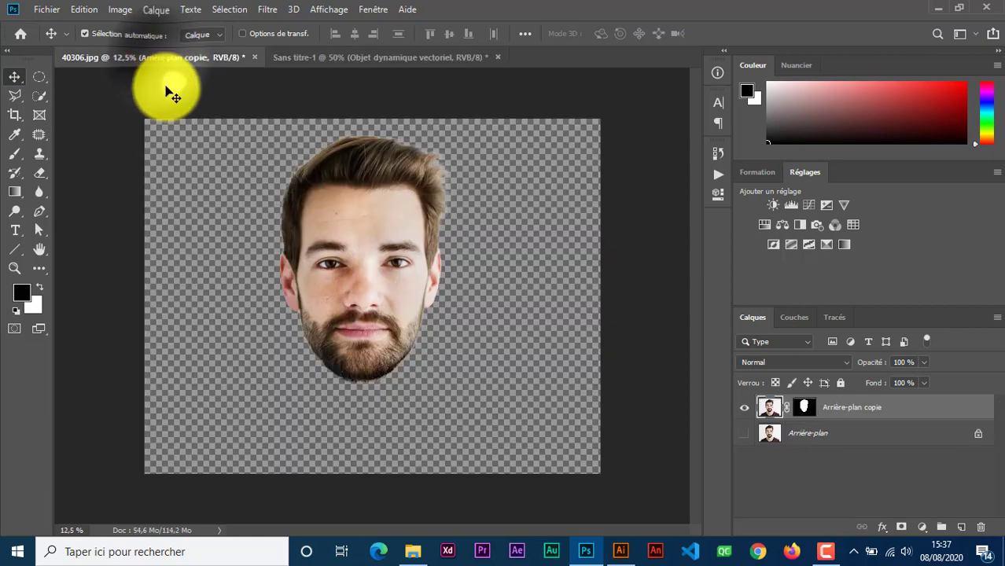
left_click(743, 433)
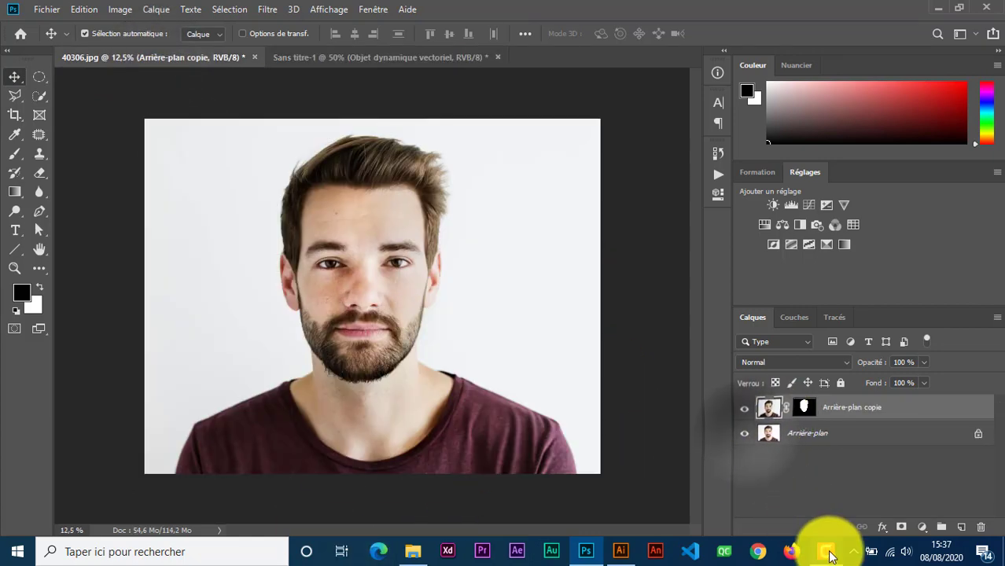
left_click(830, 553)
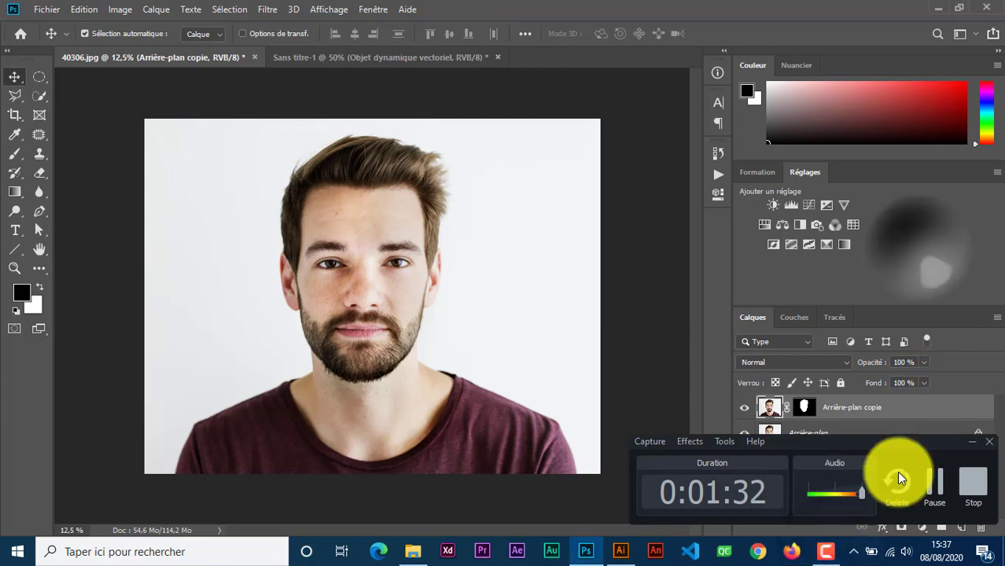
left_click(972, 441)
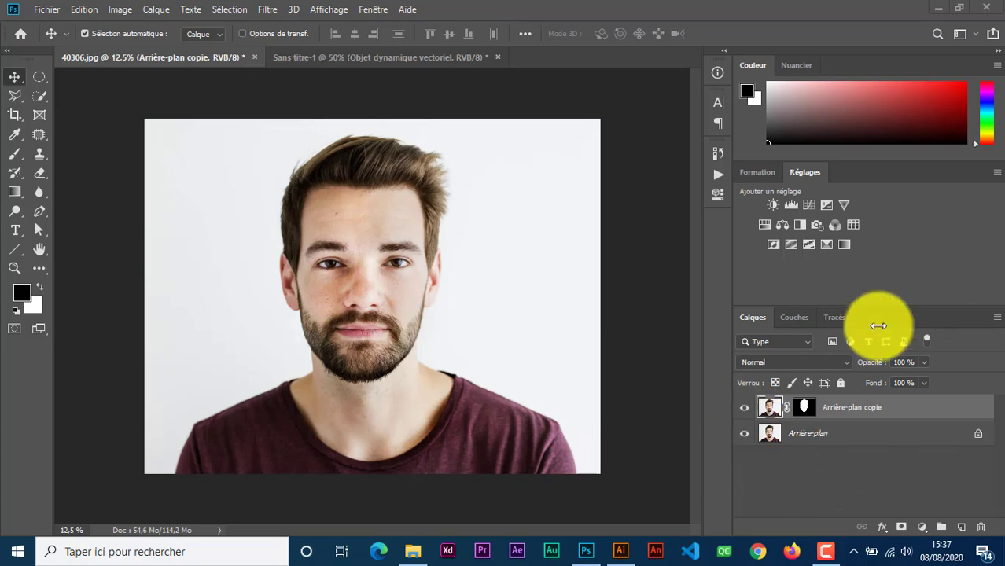
left_click(746, 435)
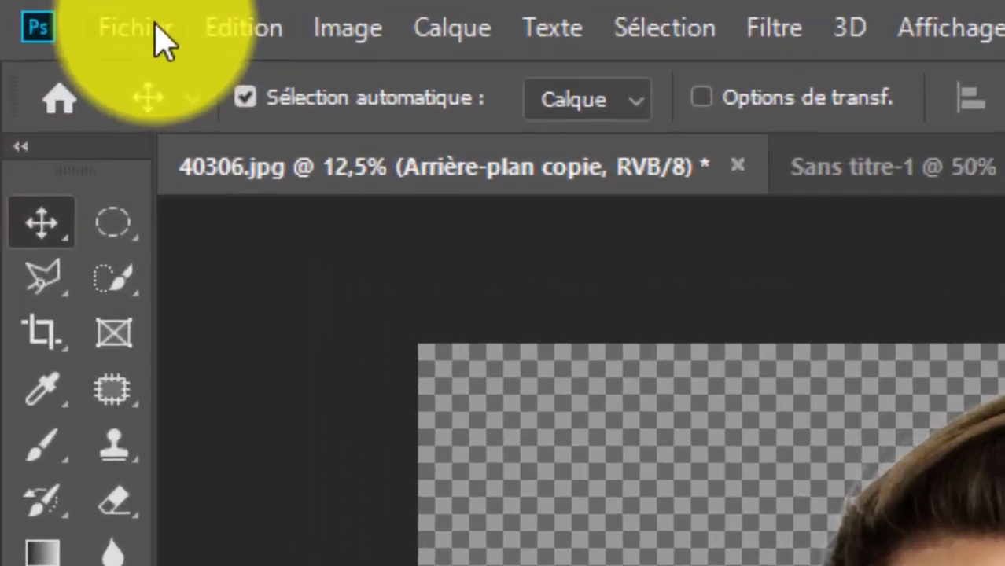
- Create a 1280 × 720 px, 300 ppi, RGB 8-bit document with a white background
left_click(55, 10)
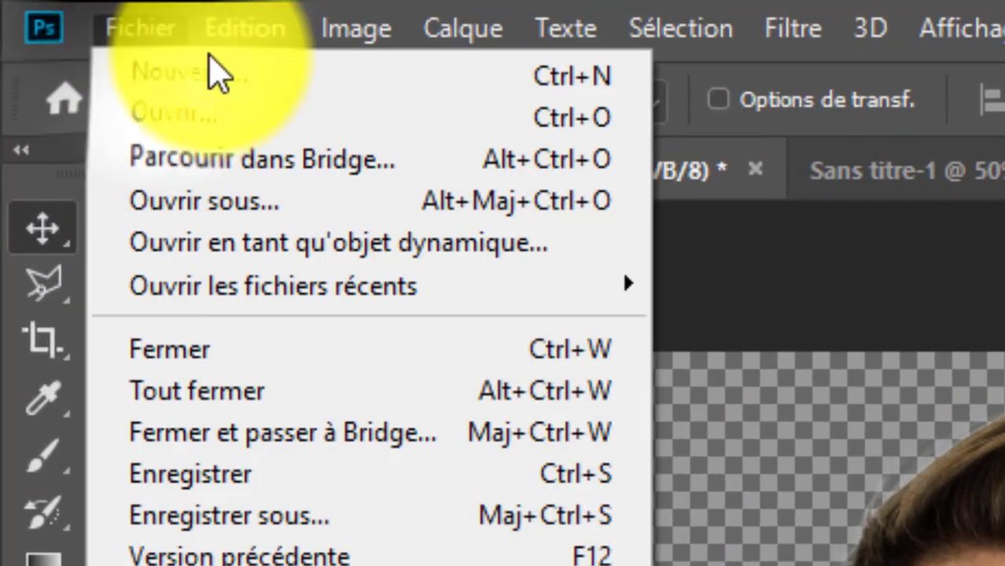
left_click(167, 81)
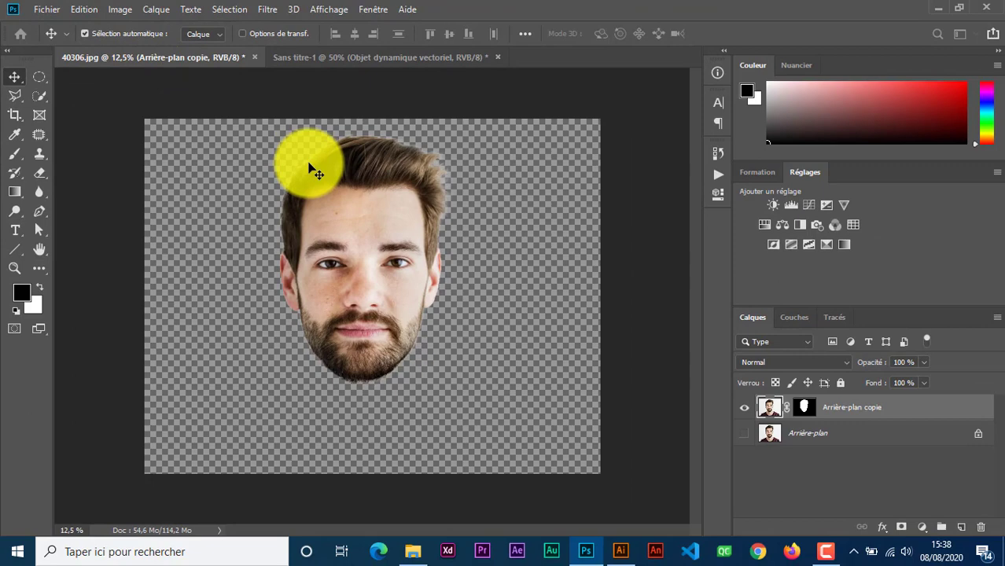
key("ctrl+n")
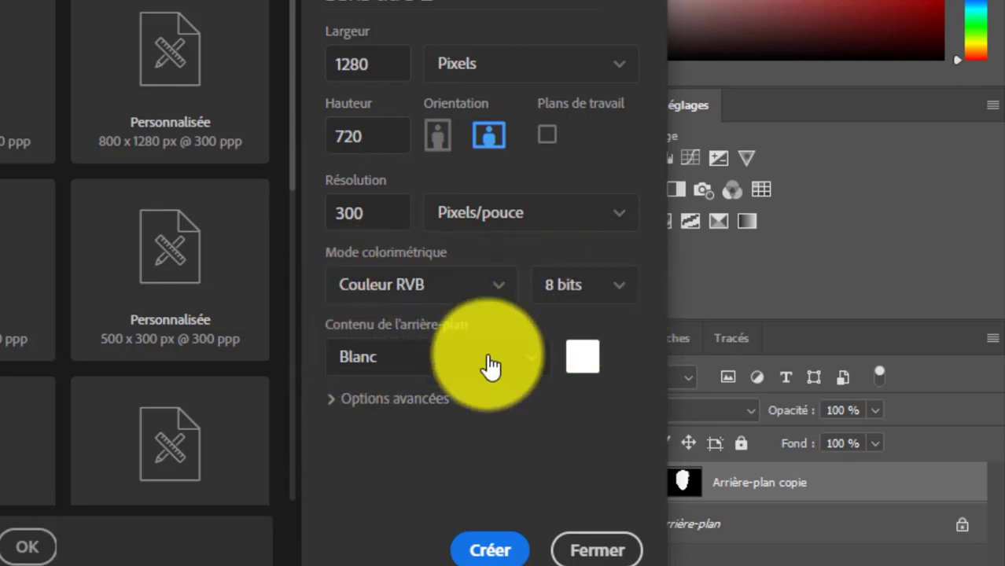
left_click(491, 549)
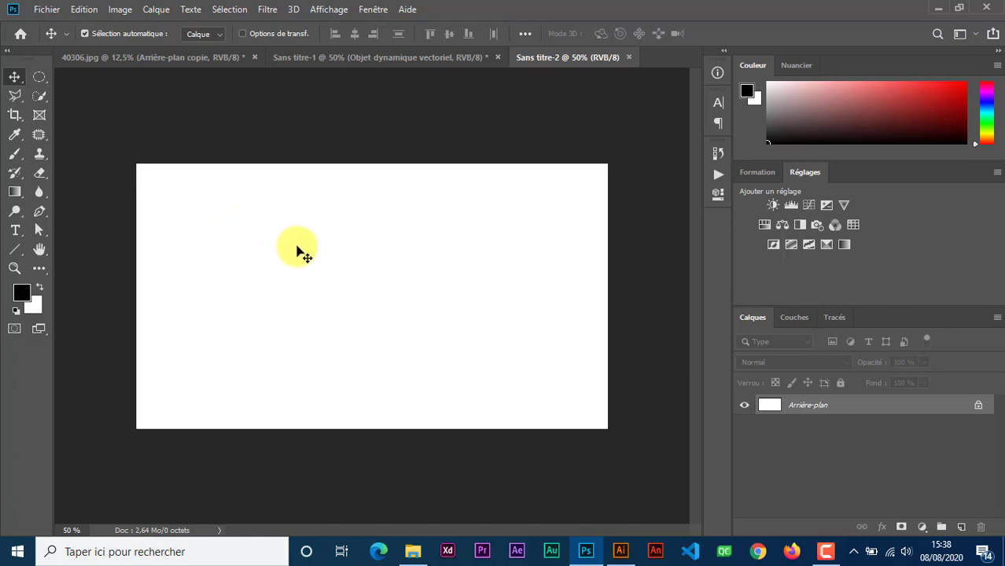
- Copy Arrière-plan copie from 40306.jpg and paste it above the unlocked Calque 0 in Sans titre-2
left_click(179, 60)
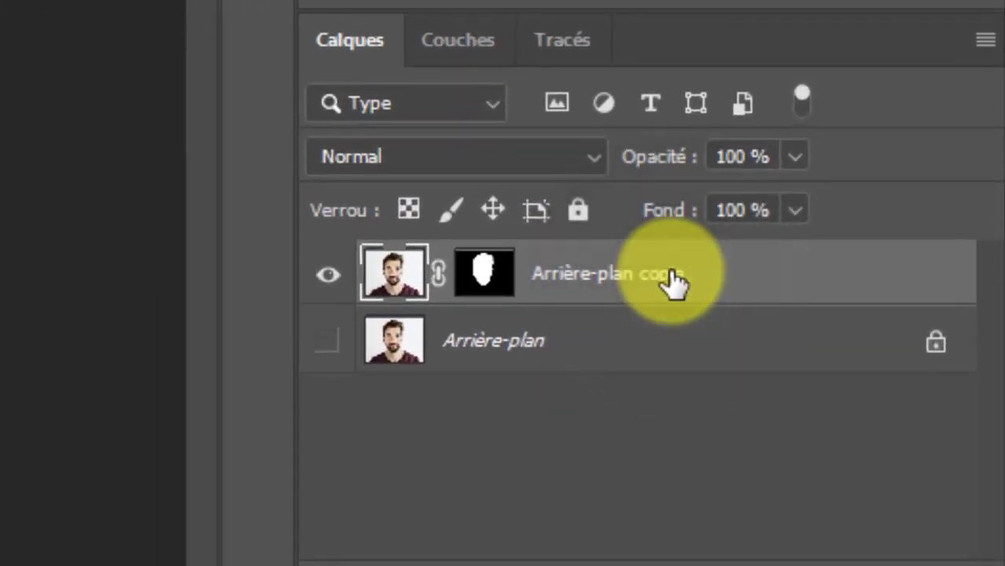
key("ctrl+c")
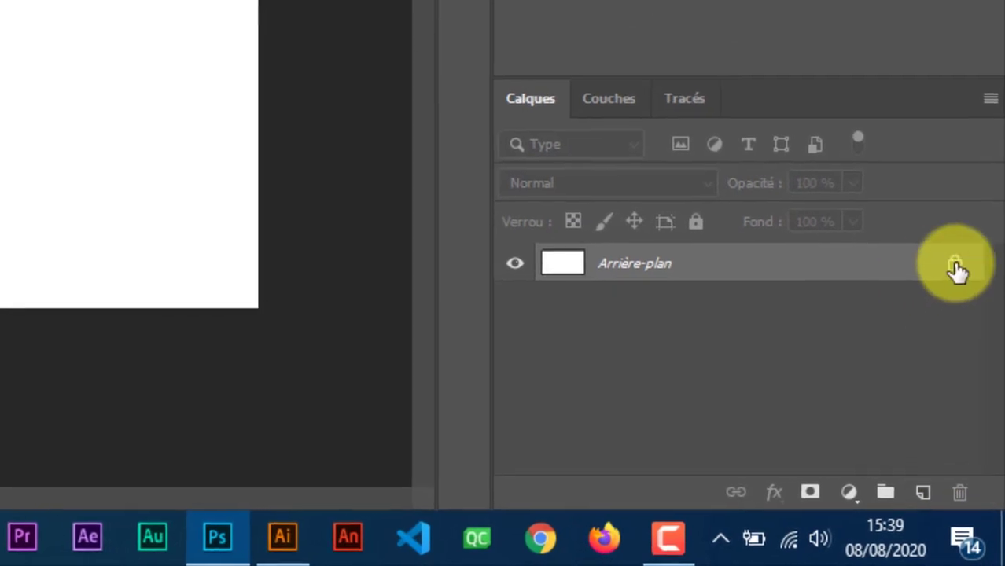
left_click(975, 389)
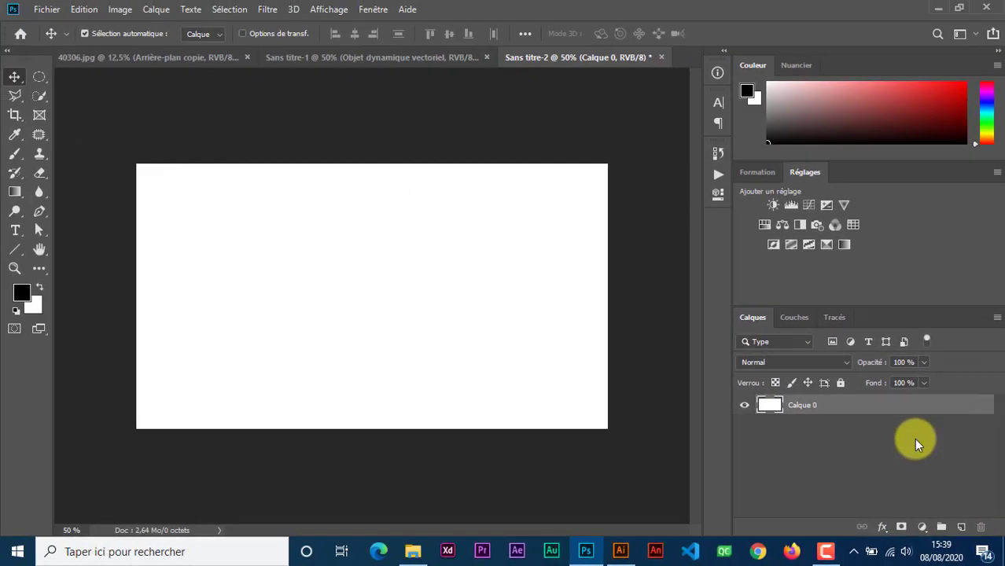
key("ctrl+v")
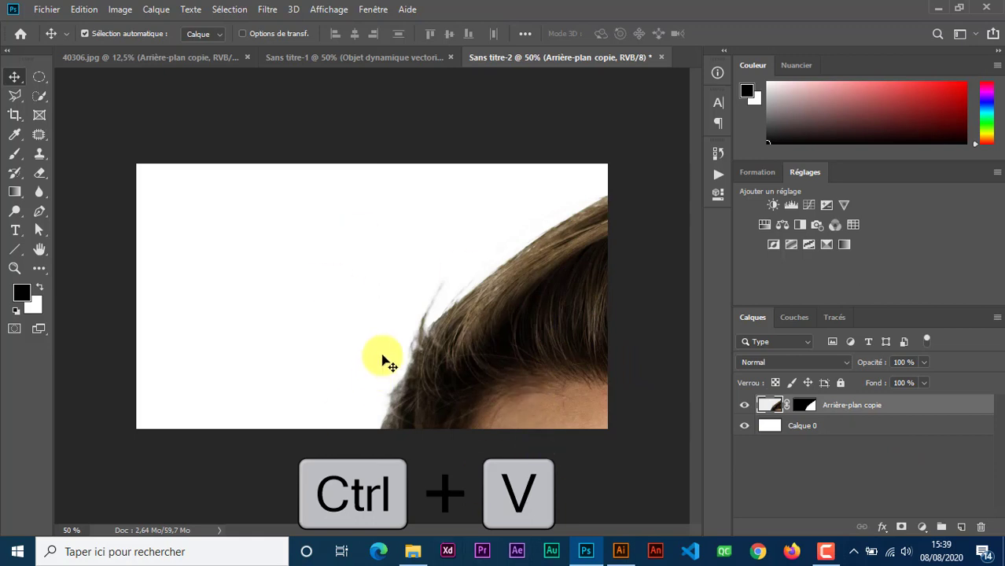
- Scale the pasted face down to 16.59% and place it on the white canvas
key("ctrl+minus")
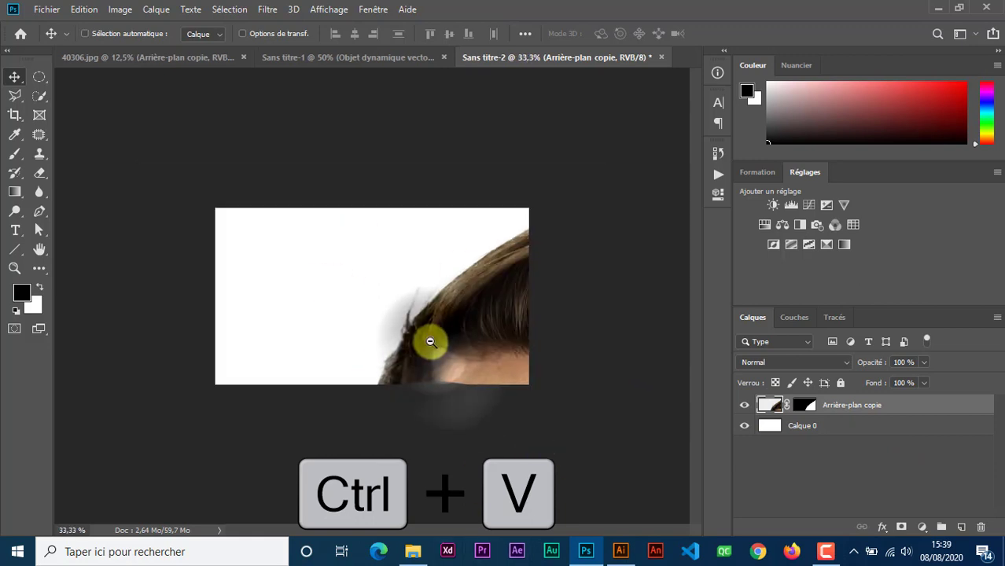
key("ctrl+minus")
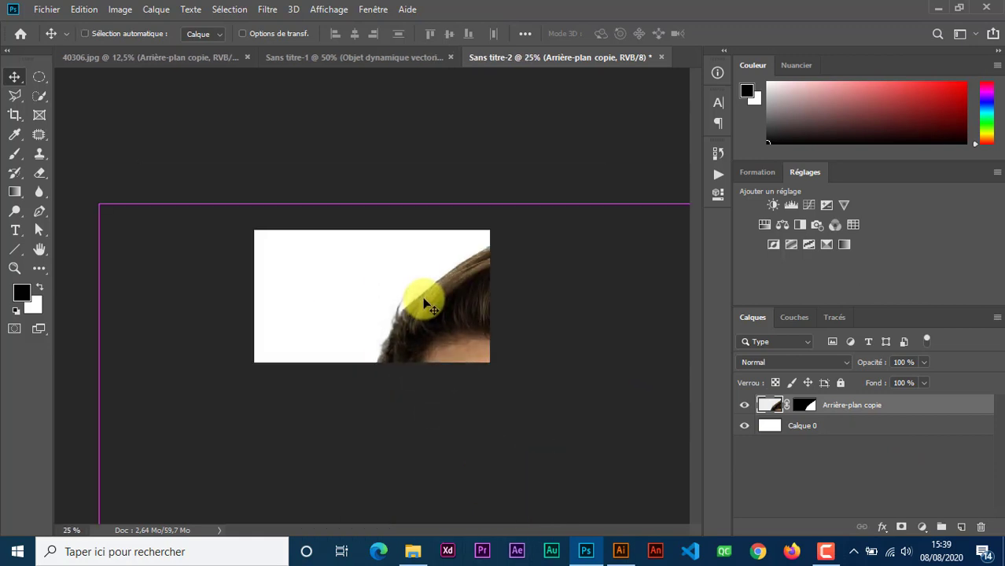
key("ctrl+t")
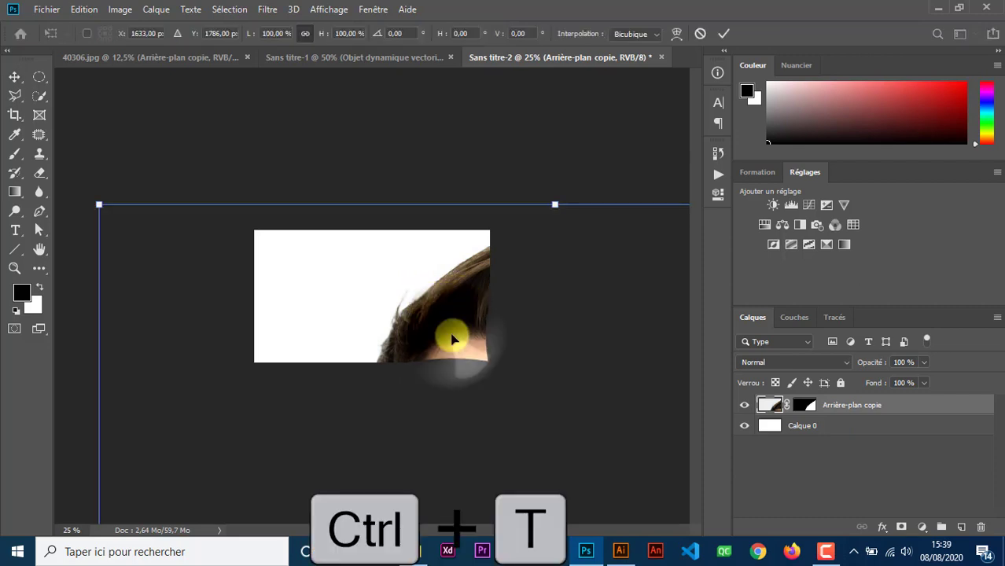
left_click_drag(446, 305, 282, 243)
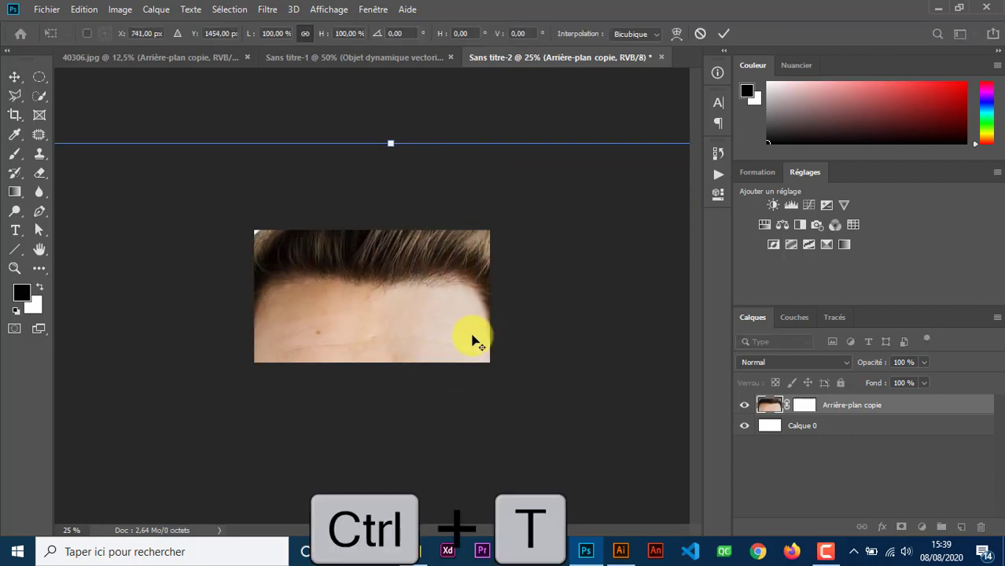
key("ctrl+minus")
key("ctrl+minus")
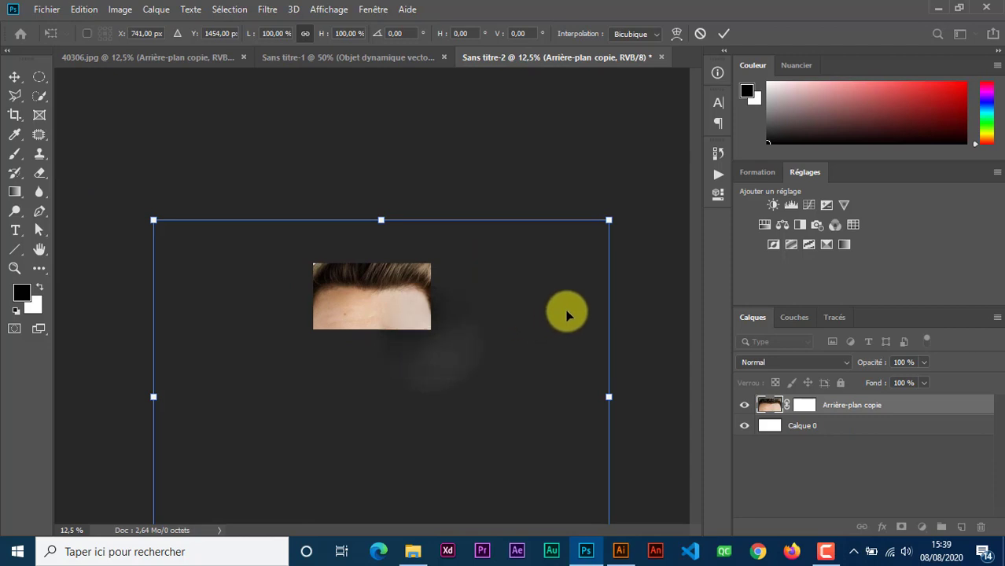
left_click_drag(611, 224, 434, 384)
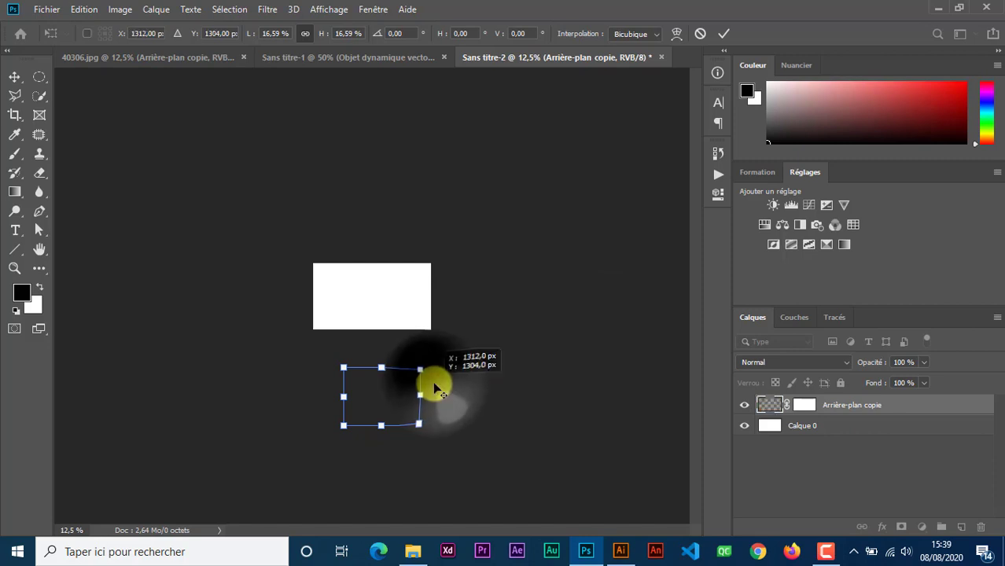
left_click_drag(388, 395, 383, 303)
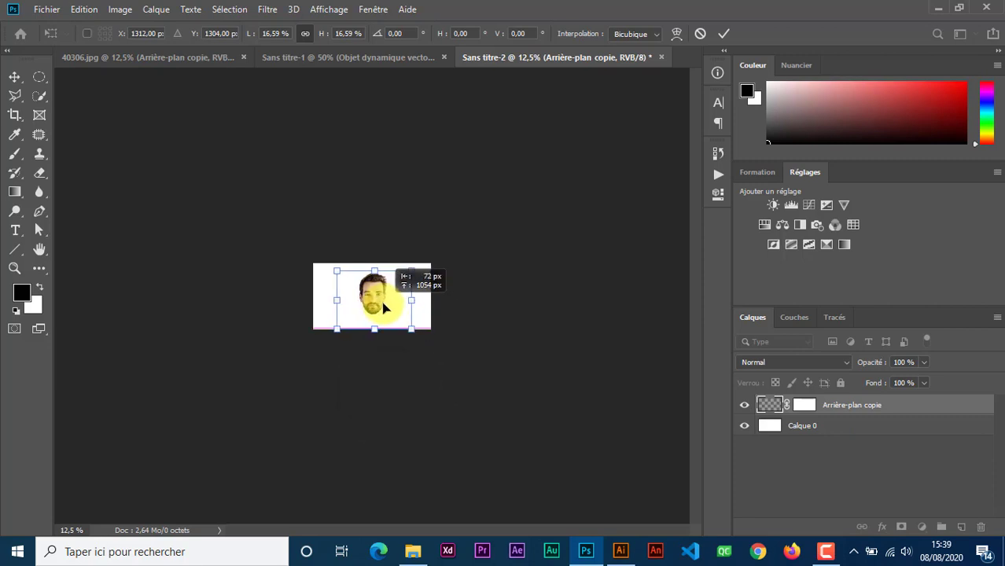
left_click_drag(385, 308, 384, 306)
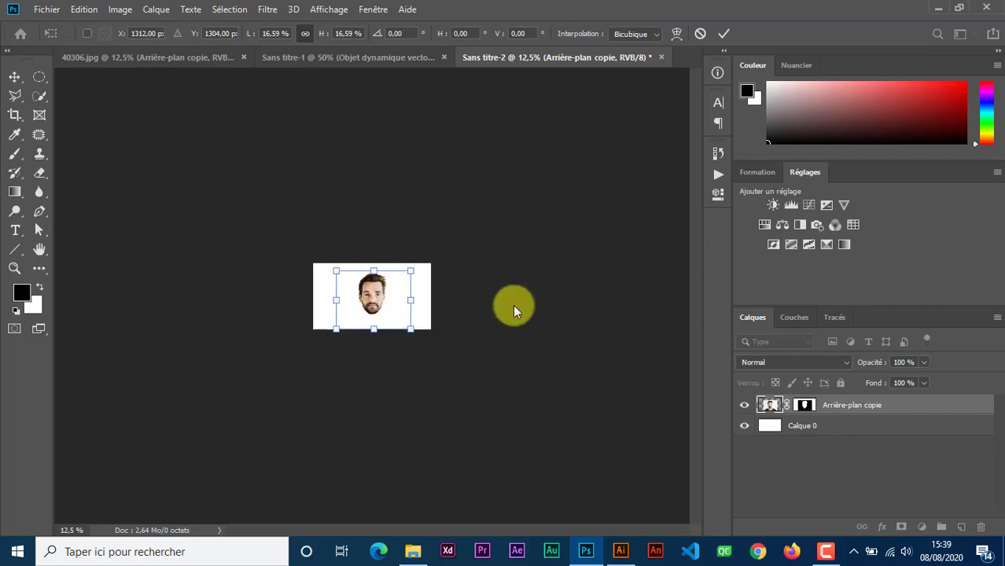
key("Return")
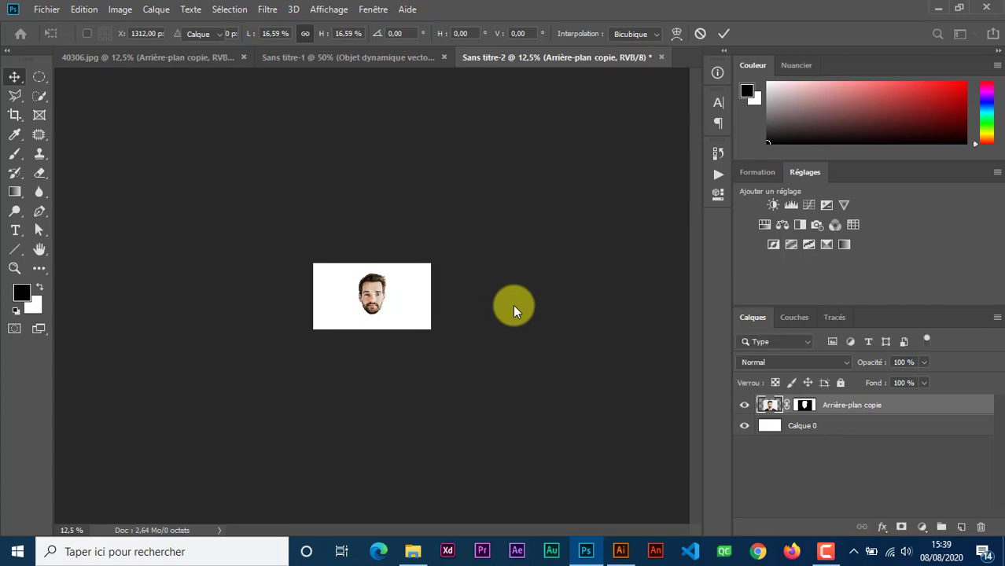
- Zoom in on the face and nudge it about 24 px higher
left_click(376, 307, "ctrl")
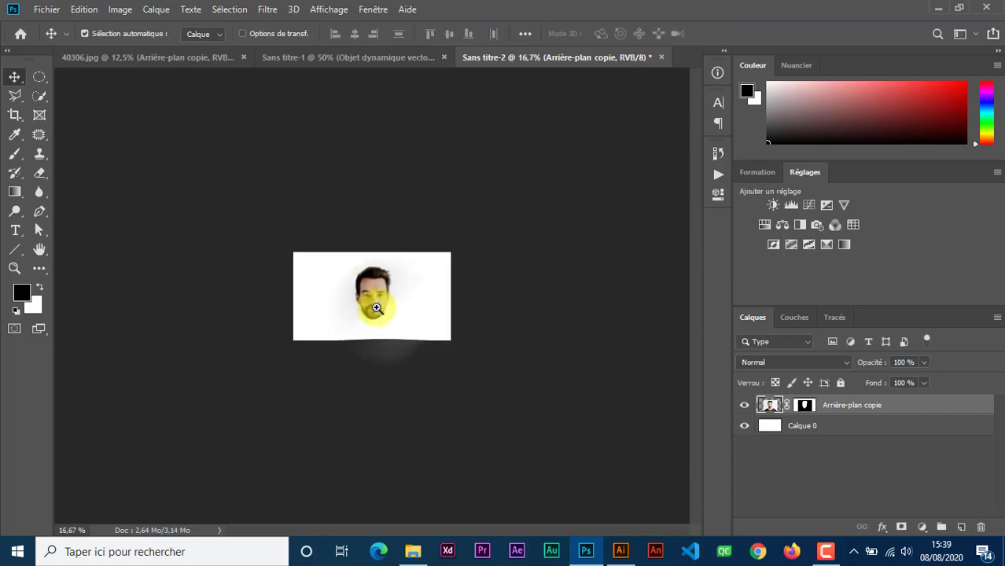
left_click(377, 308, "ctrl")
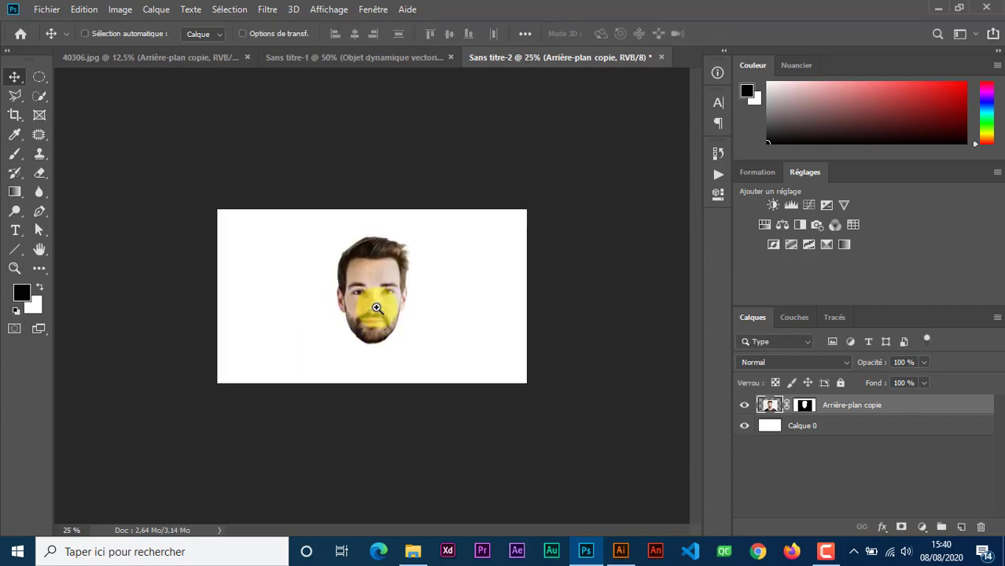
left_click(376, 307, "ctrl")
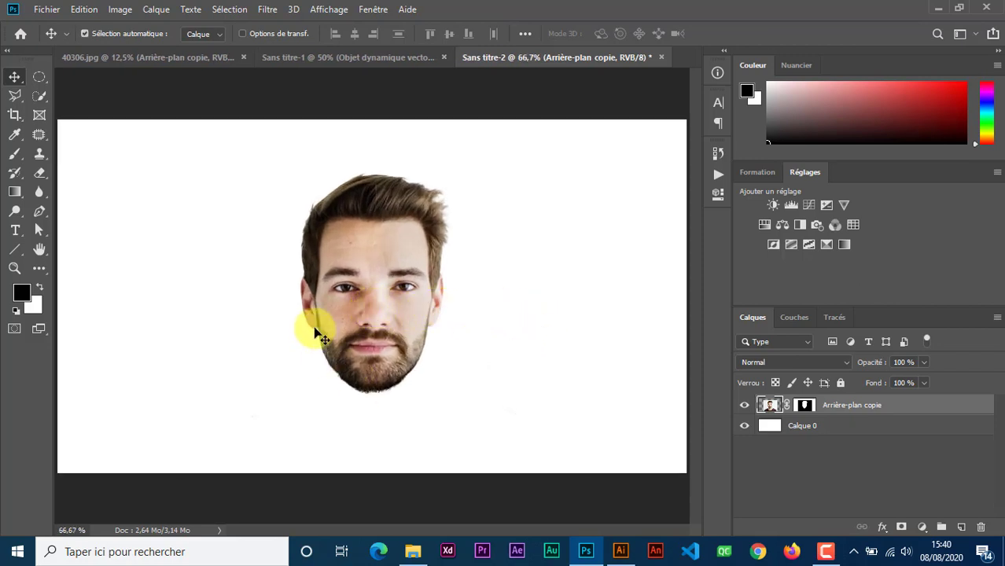
left_click_drag(381, 338, 381, 320)
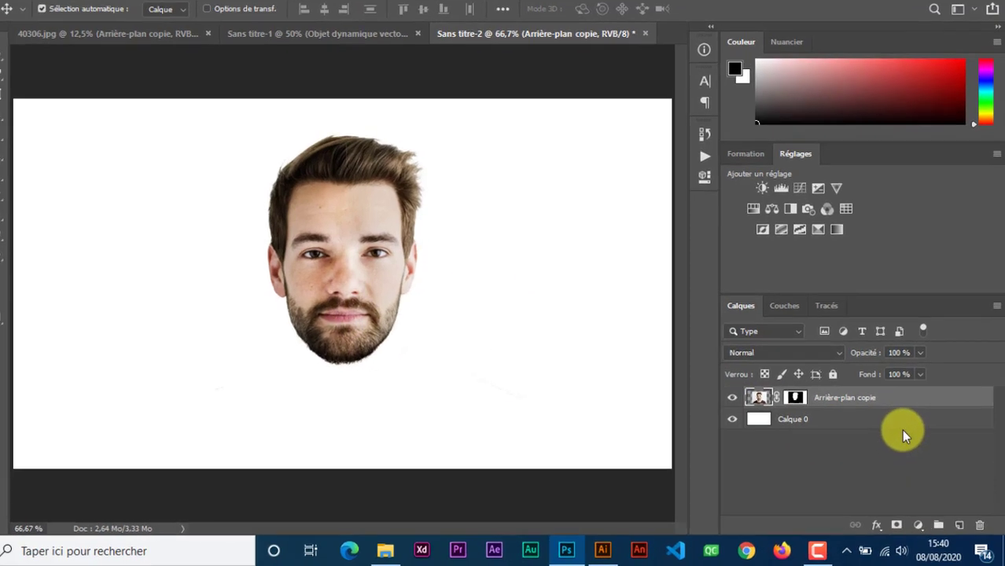
left_click(902, 427)
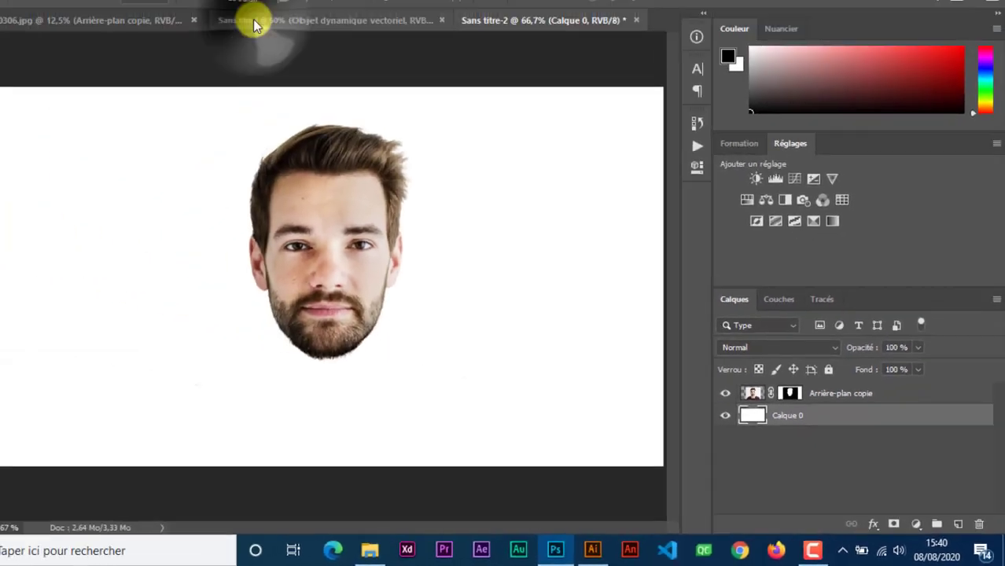
left_click(283, 56)
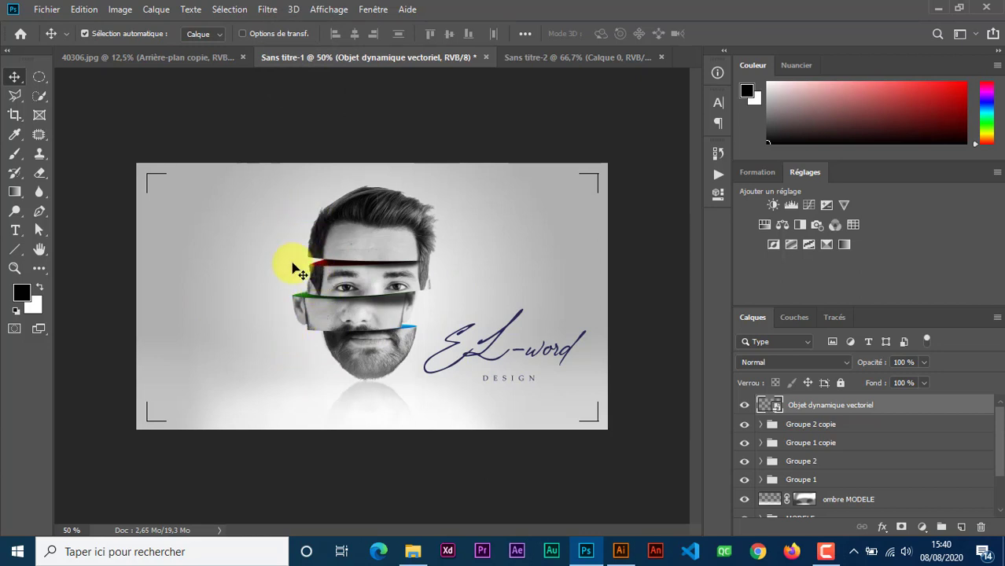
left_click(515, 57)
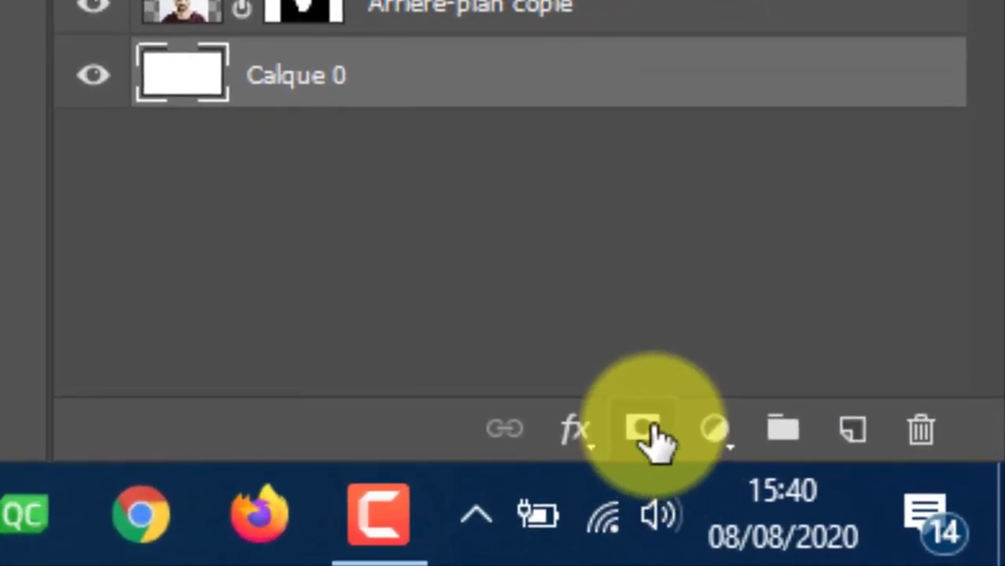
- Undo an accidental layer mask and add a Gradient Overlay to Calque 0 from the black-to-white preset
left_click(643, 431)
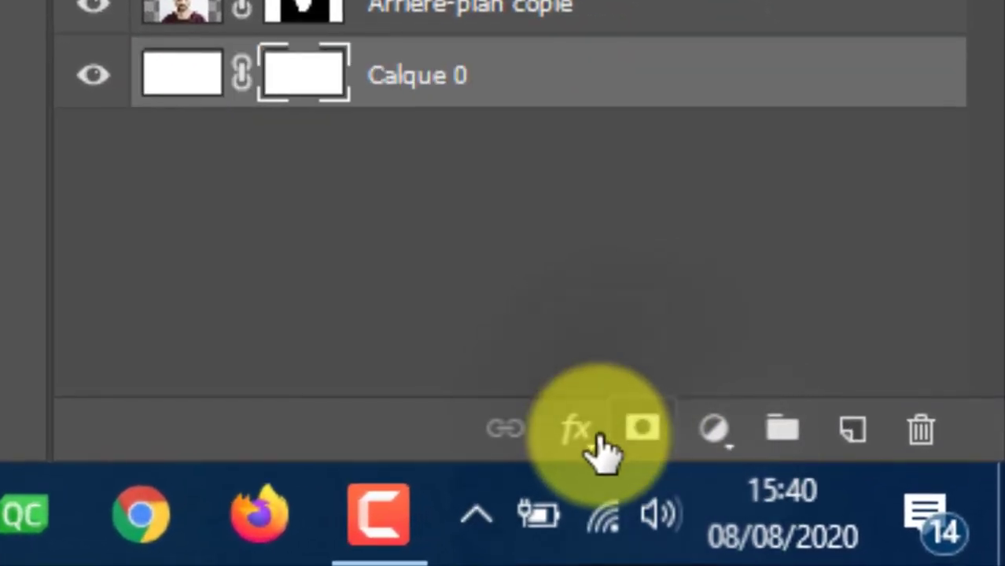
key("ctrl+z")
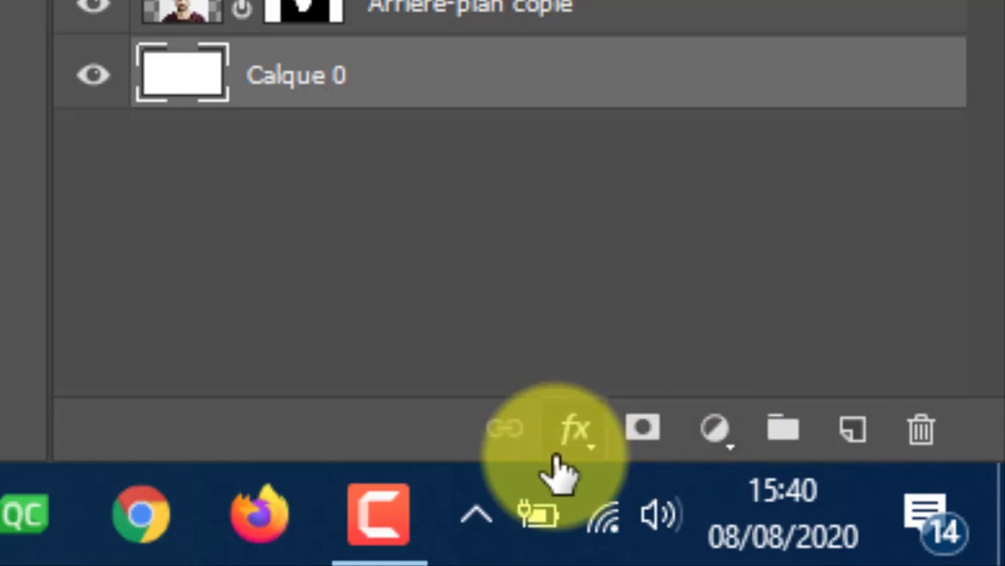
left_click(556, 452)
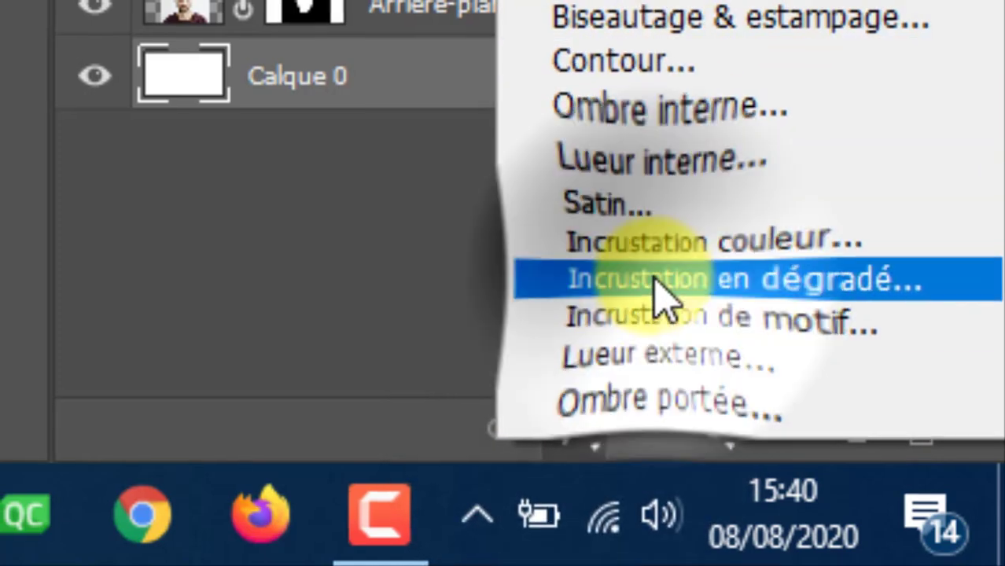
left_click(660, 295)
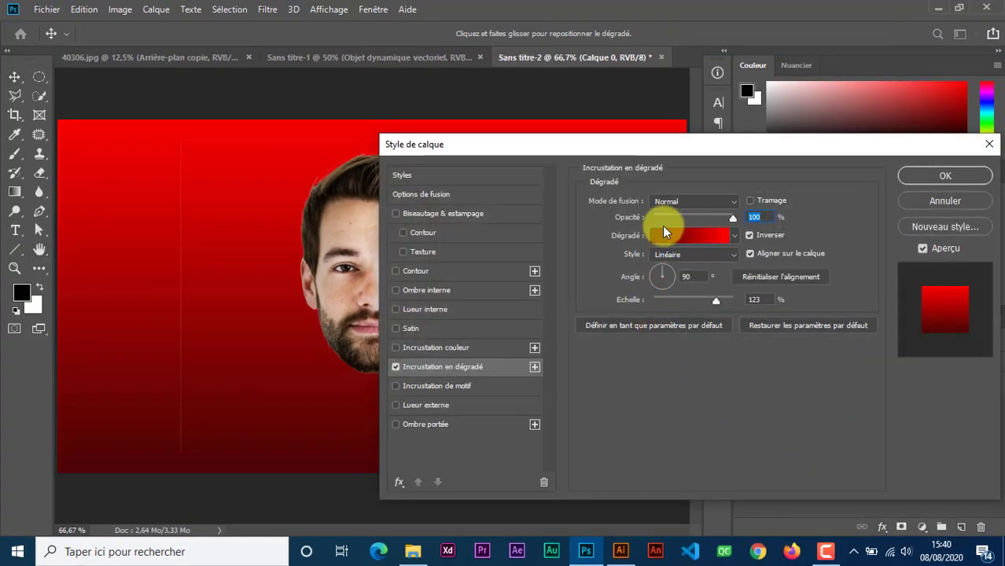
left_click(662, 238)
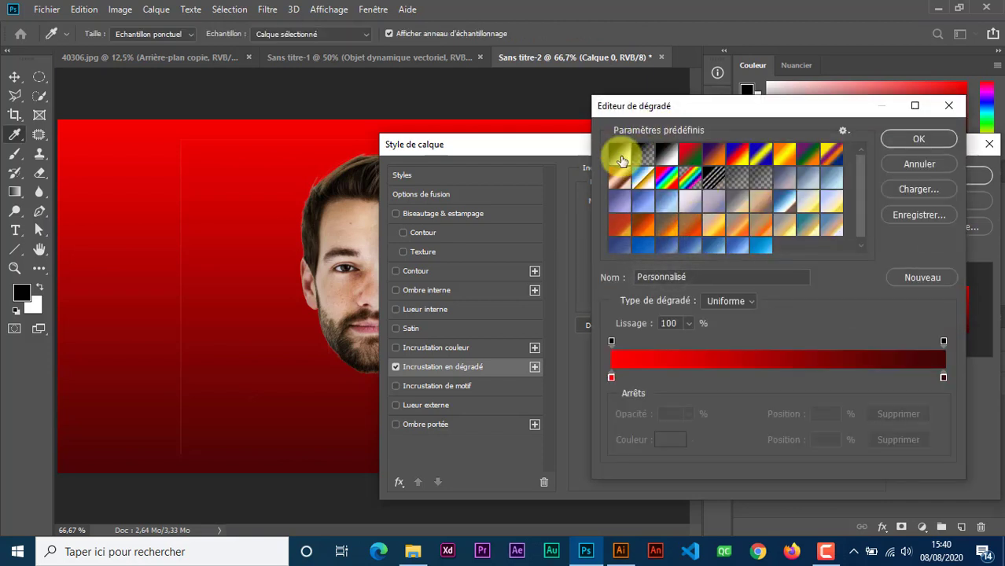
left_click(619, 156)
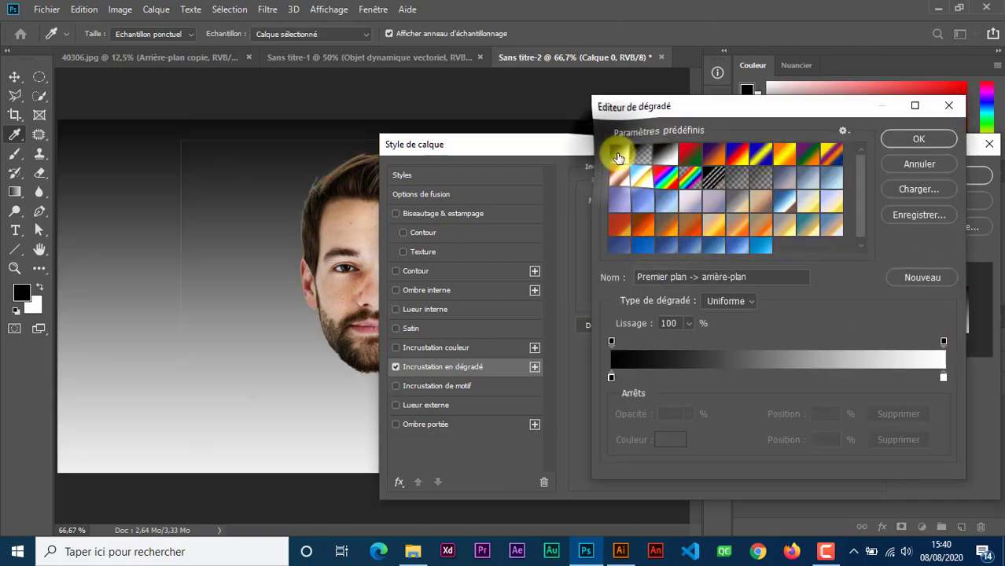
- Set the gradient stops to light grey #b5b1b1 on the left and white on the right
left_click(611, 376)
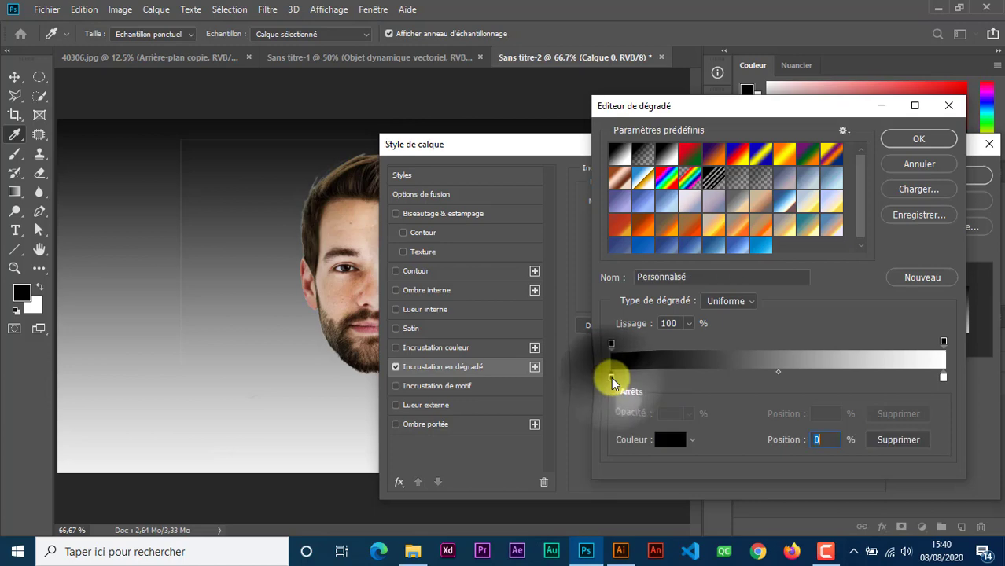
left_click(670, 440)
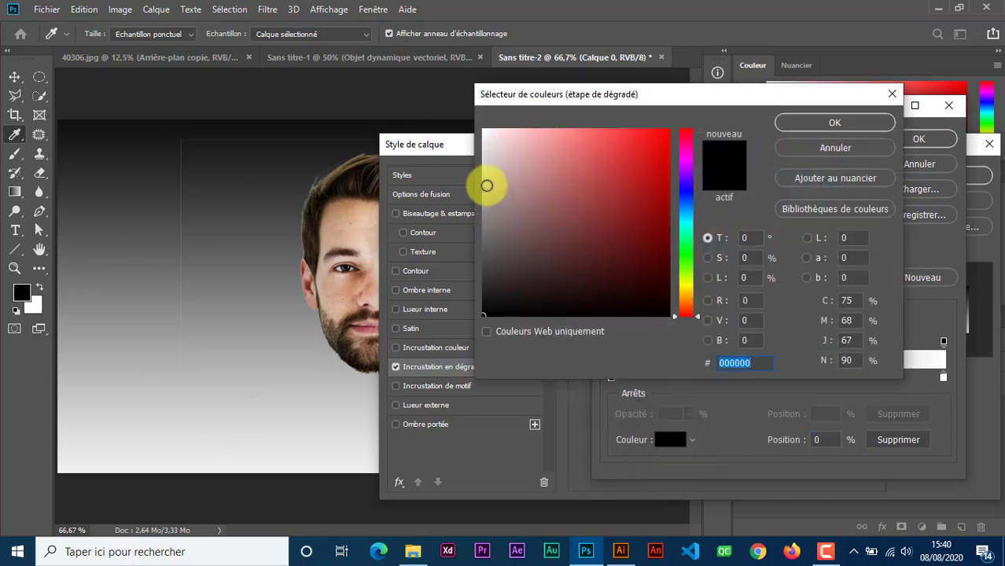
left_click(484, 181)
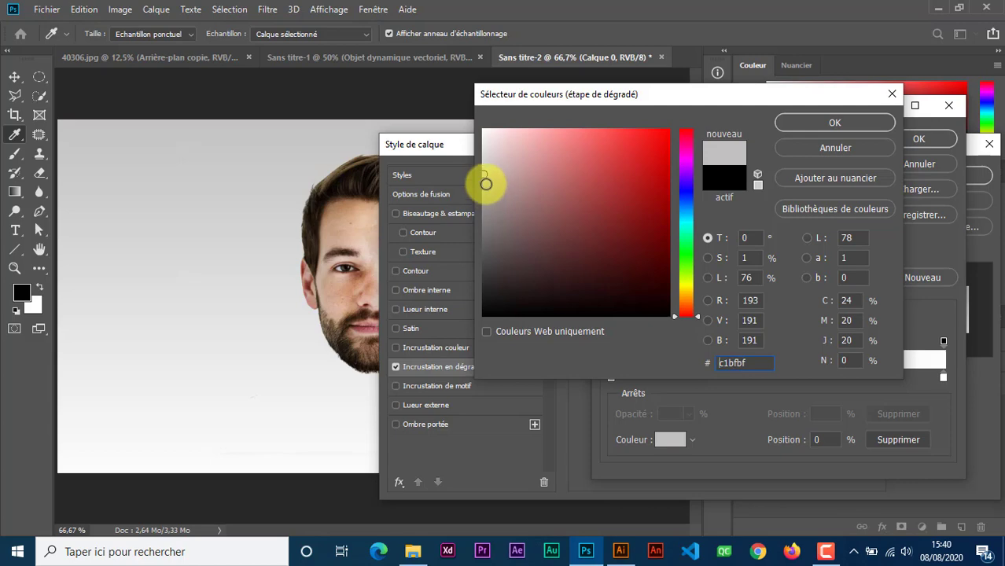
left_click(486, 184)
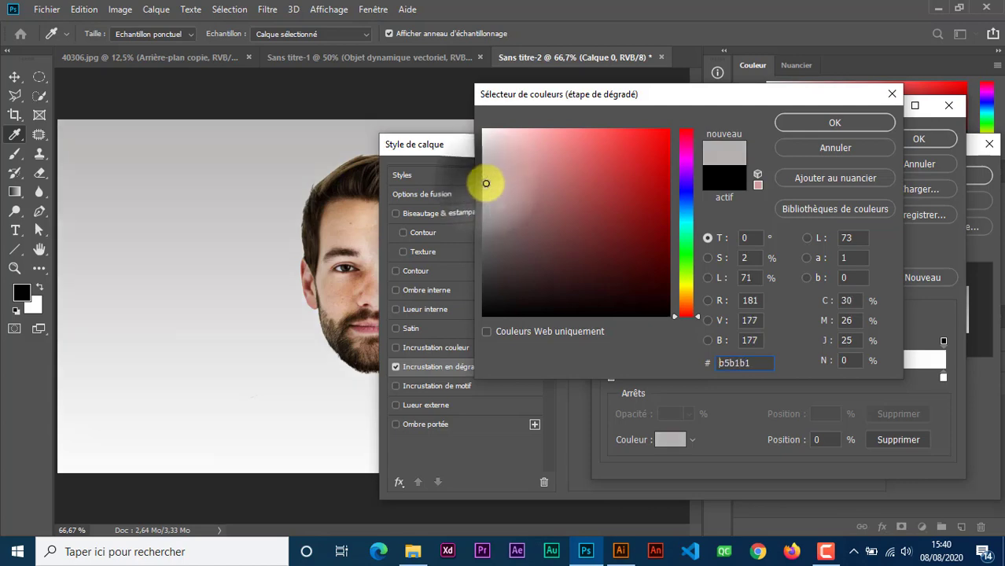
left_click(821, 126)
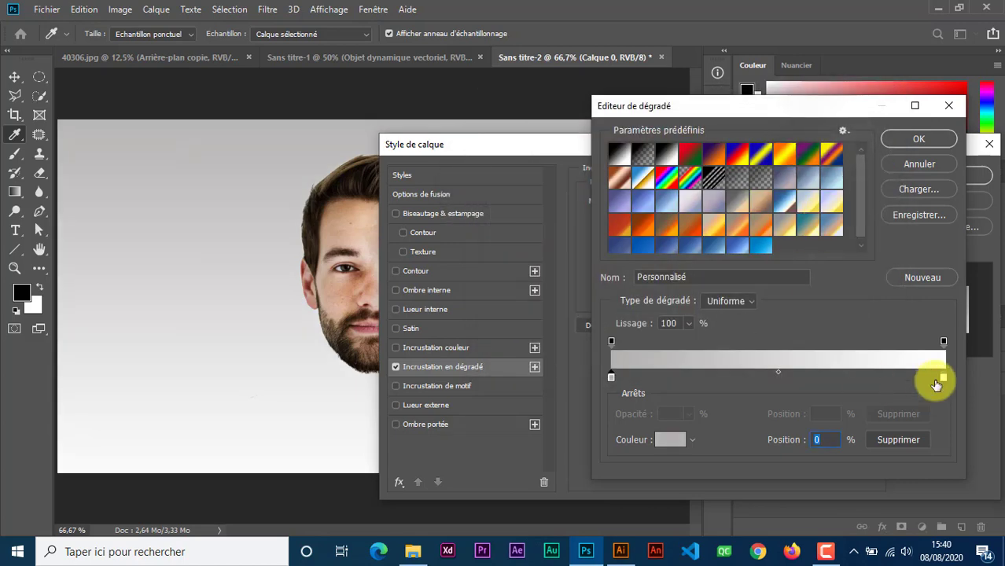
left_click(943, 376)
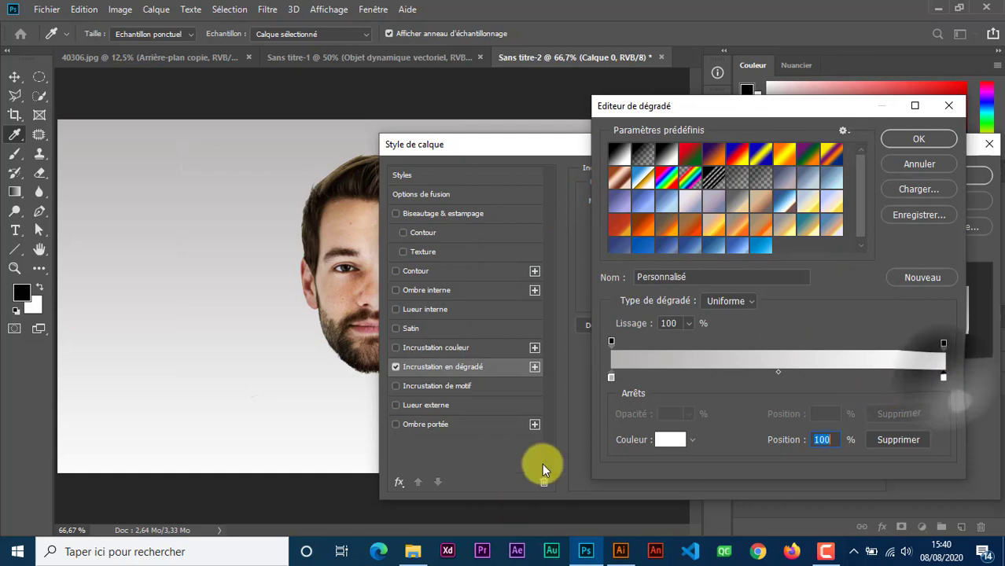
left_click(671, 442)
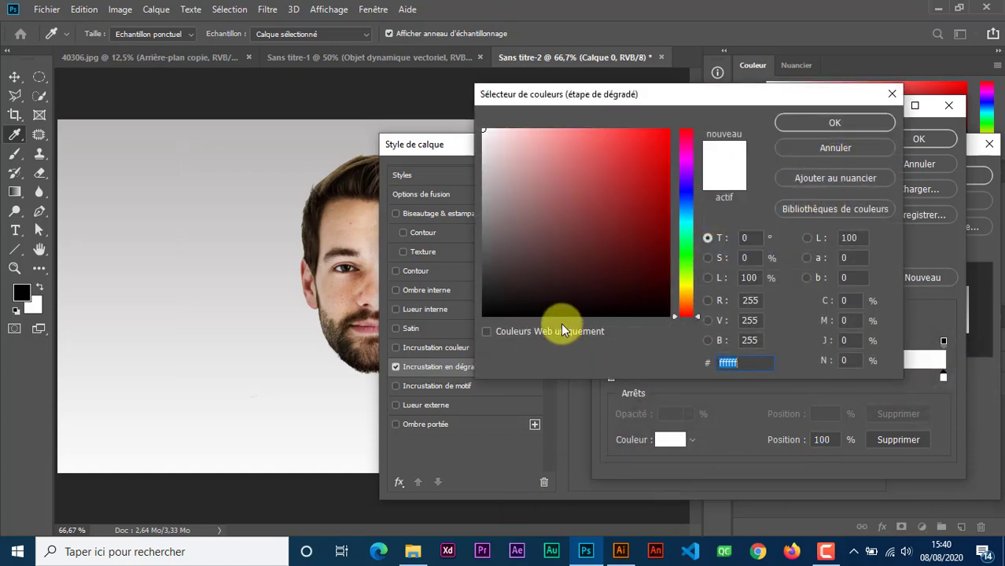
left_click(797, 124)
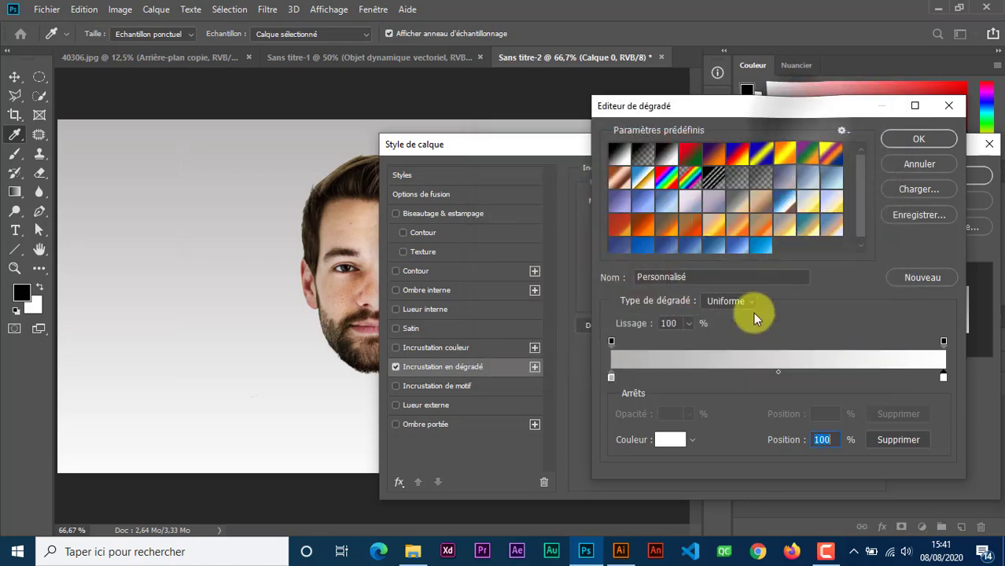
left_click(915, 140)
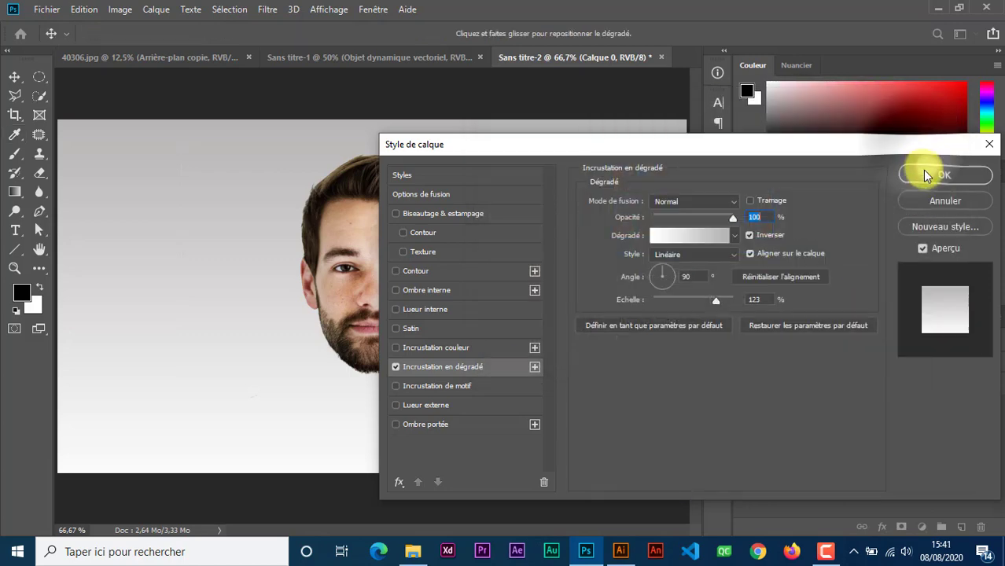
- Make the gradient Radial with 150% scale and apply the overlay
left_click(730, 254)
left_click(695, 275)
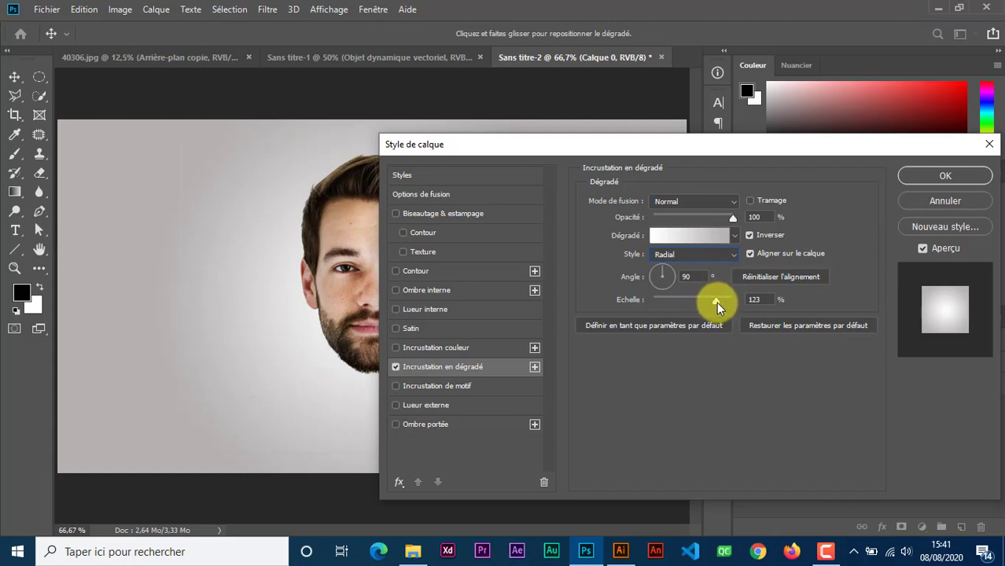
left_click_drag(716, 302, 722, 301)
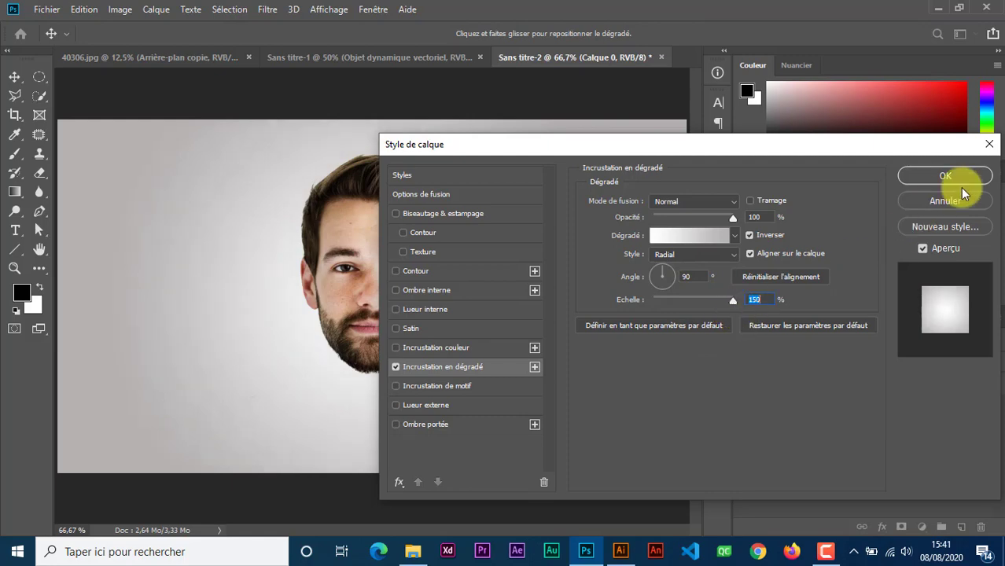
left_click(945, 176)
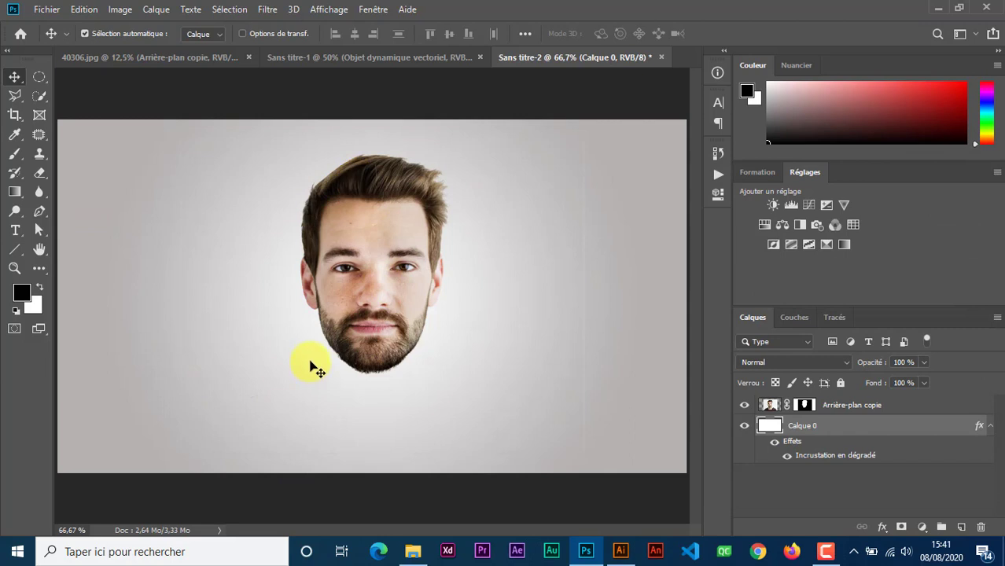
- Duplicate Arrière-plan copie, hide the original, and convert the copy to a smart object
left_click(990, 427)
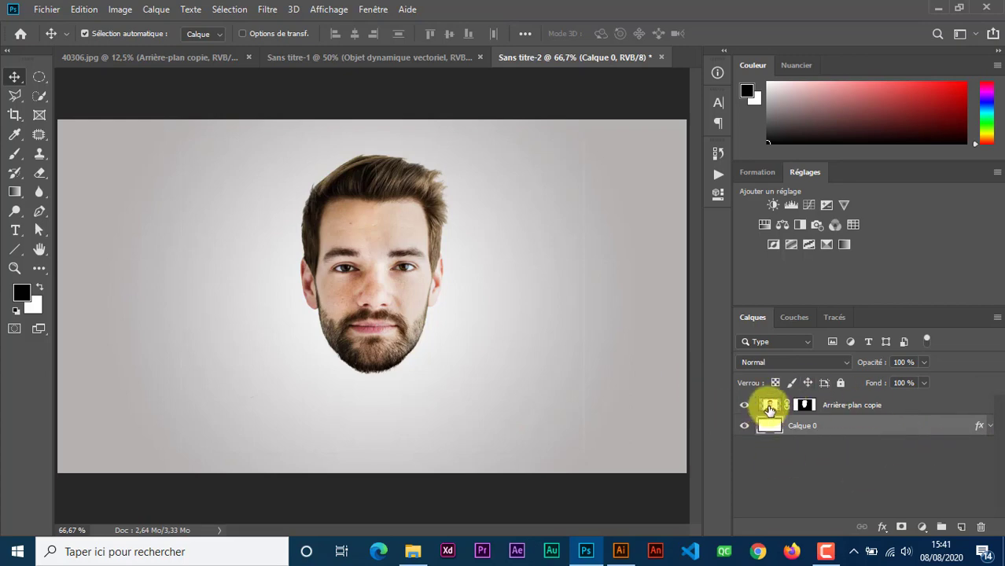
left_click(865, 406)
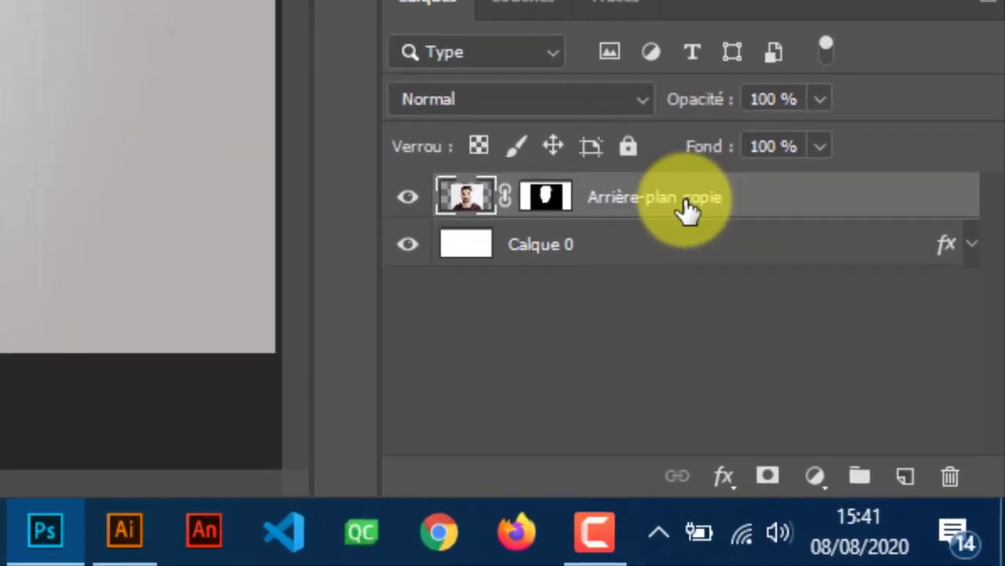
key("ctrl+j")
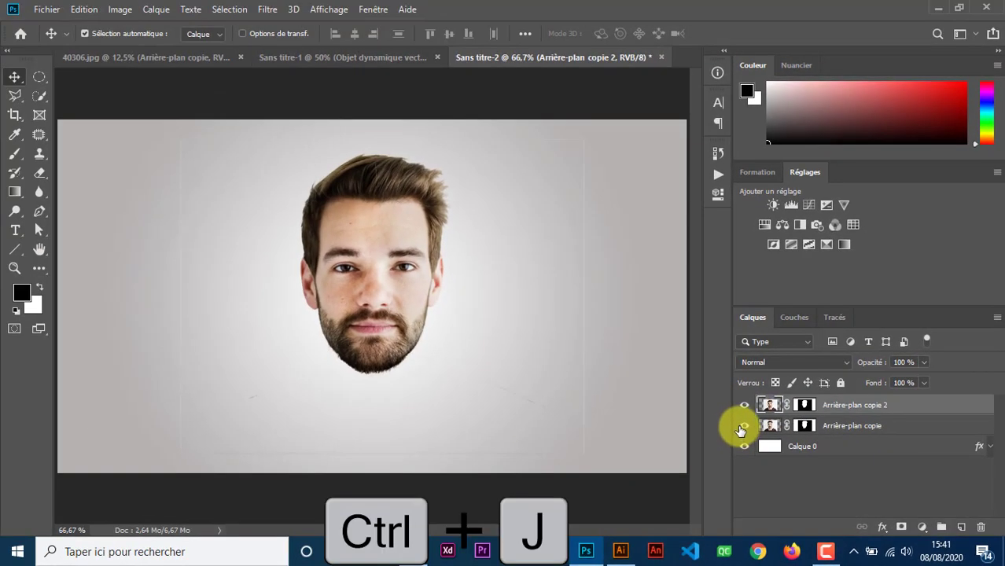
left_click(744, 427)
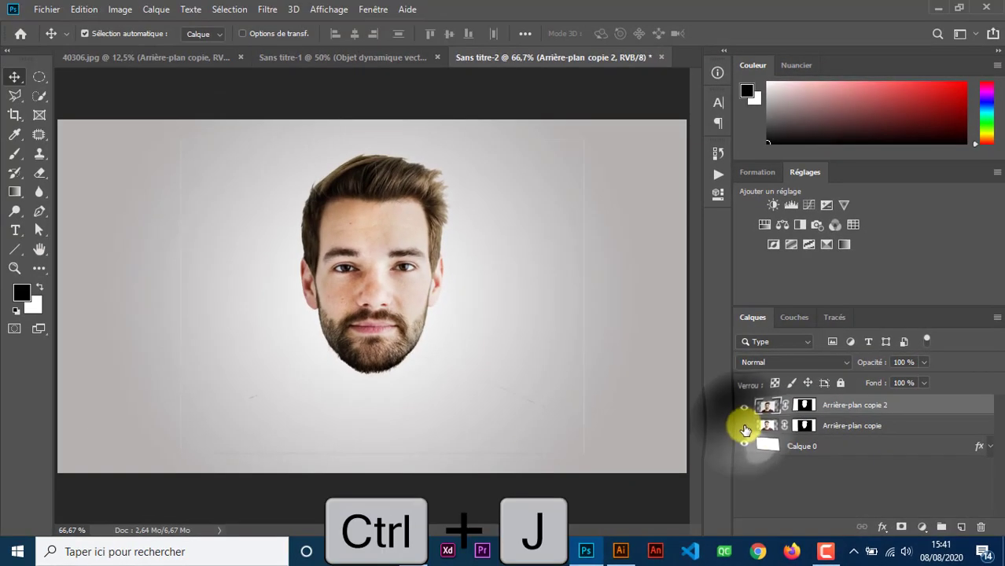
right_click(890, 404)
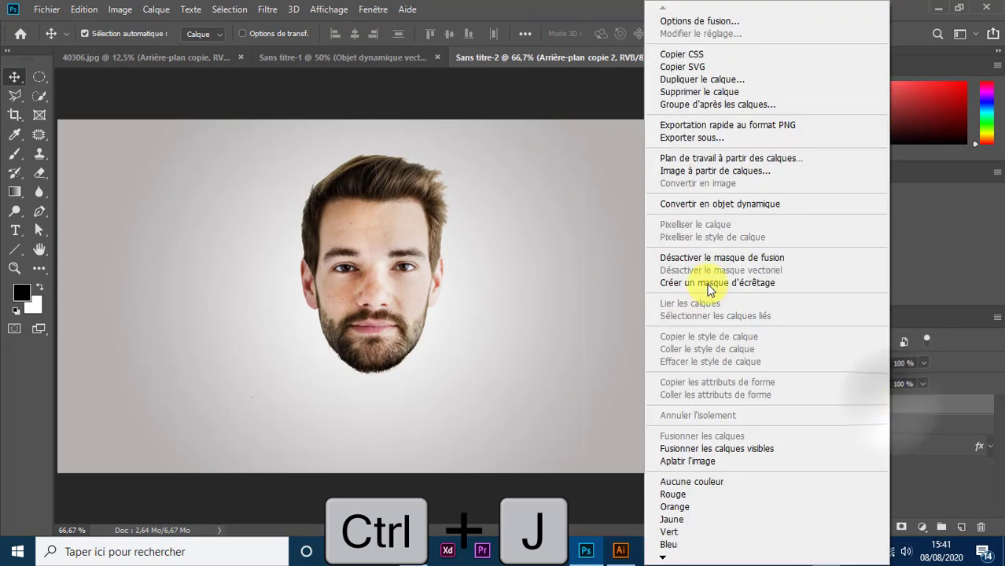
left_click(734, 205)
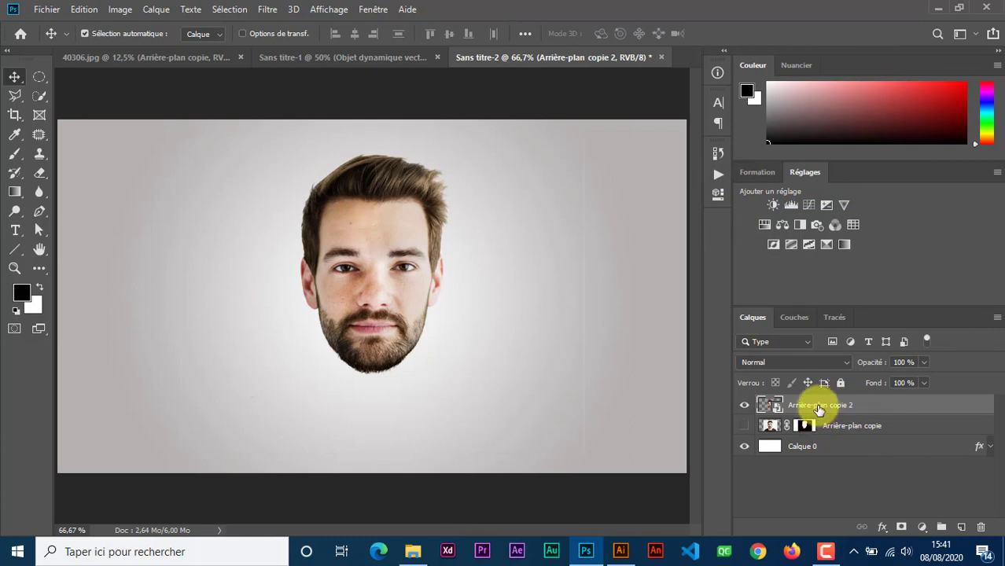
key("ctrl")
key("ctrl")
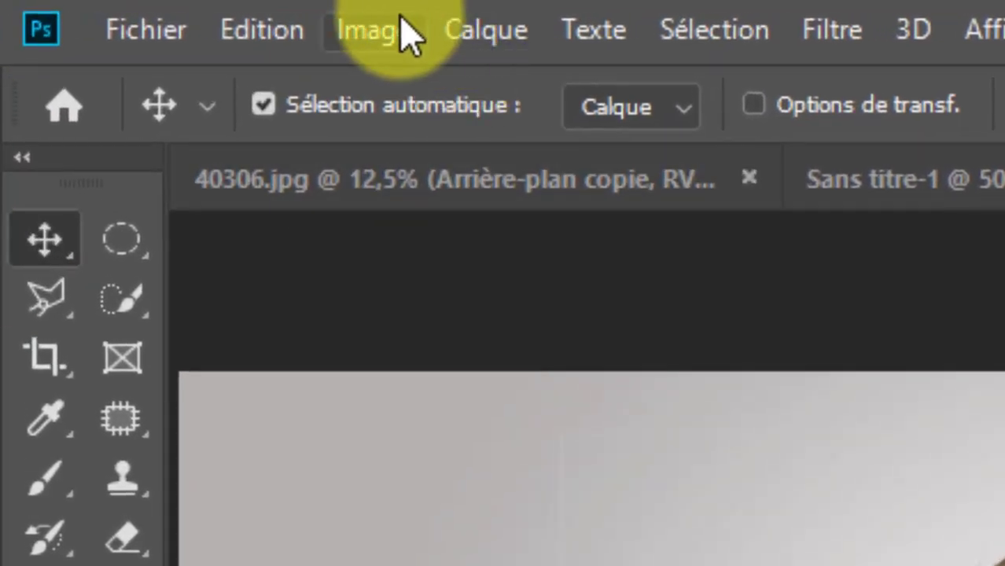
- Apply a Noir et blanc (Black & White) smart filter to Arrière-plan copie 2
left_click(345, 28)
mouse_move(393, 97)
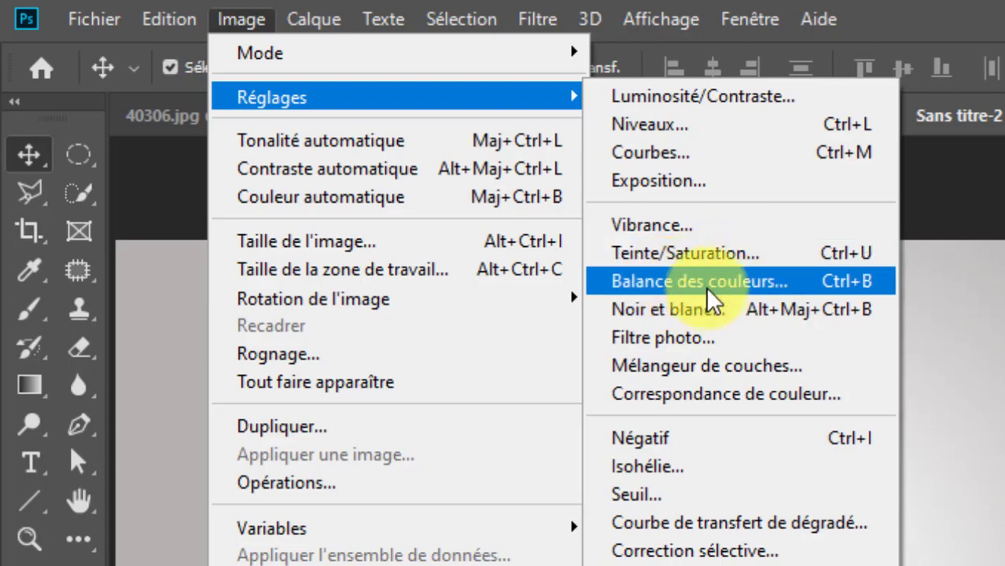
left_click(704, 316)
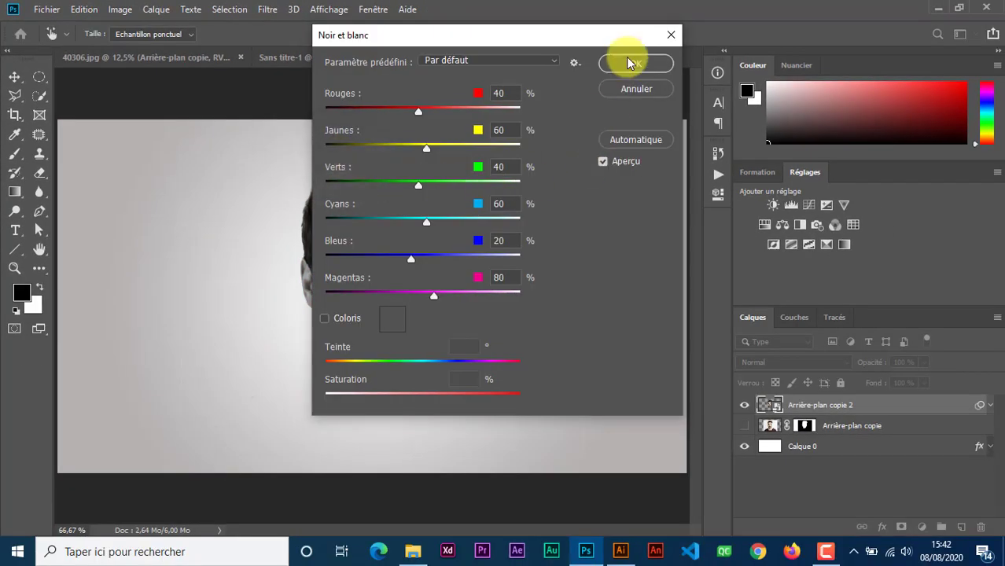
left_click(632, 63)
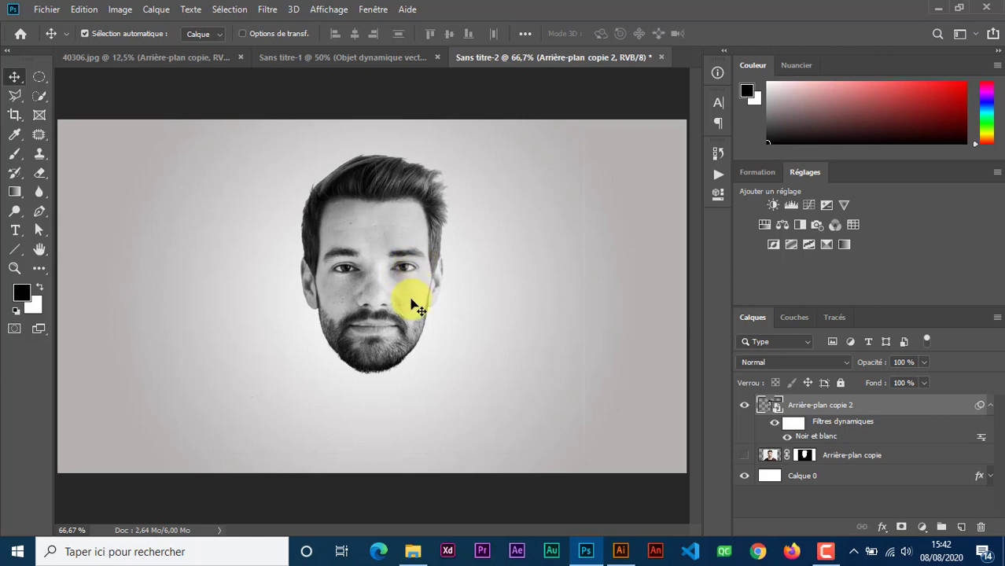
left_click(990, 406)
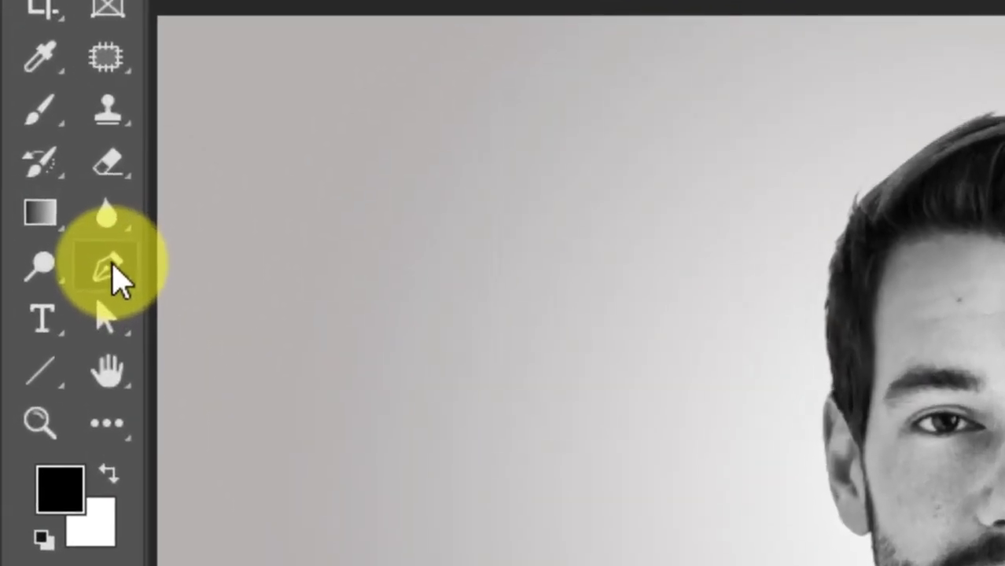
left_click(62, 229)
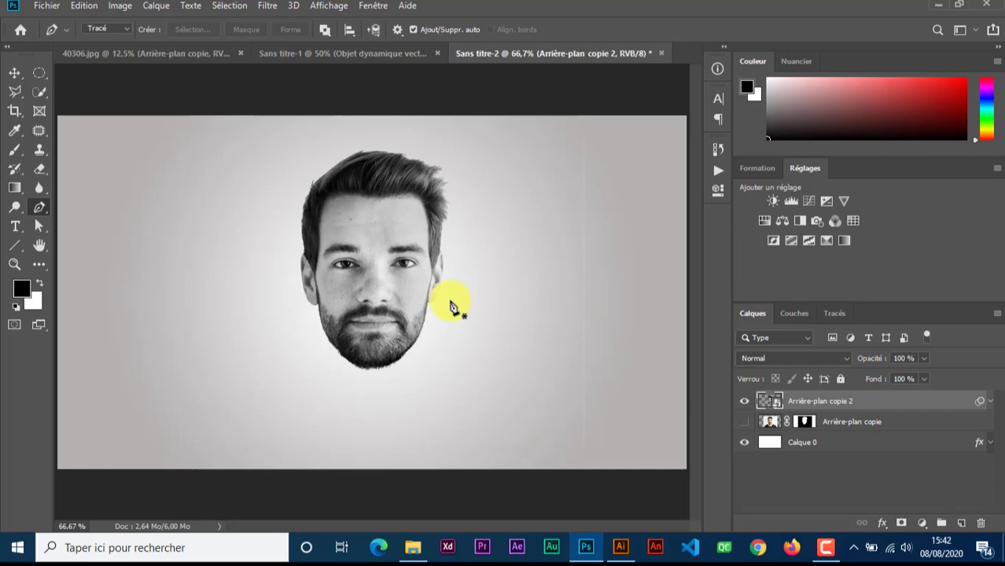
- Outline the jaw and chin below the mouth with a closed pen path, select it and copy it
left_click(450, 301)
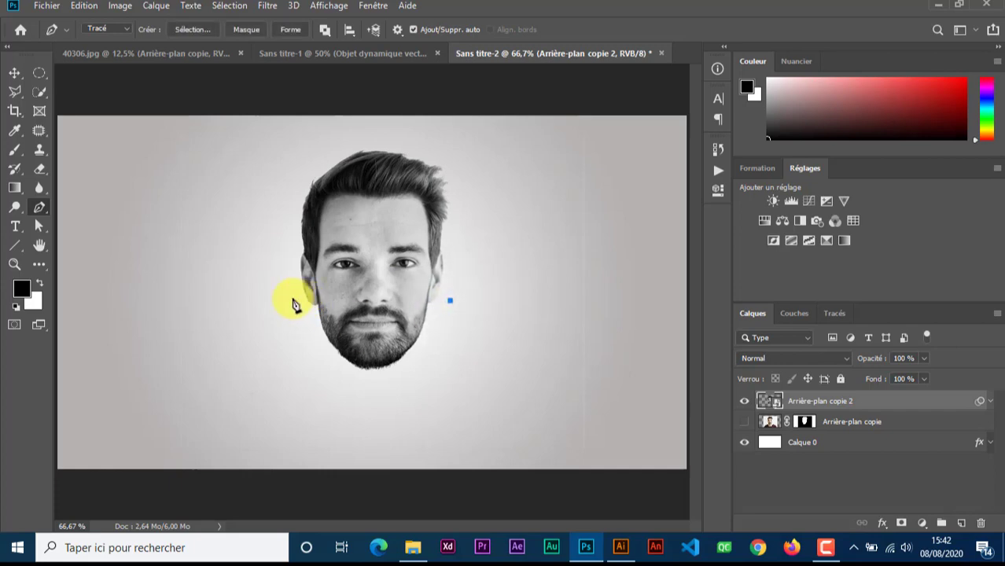
left_click_drag(291, 300, 281, 297)
left_click(275, 371)
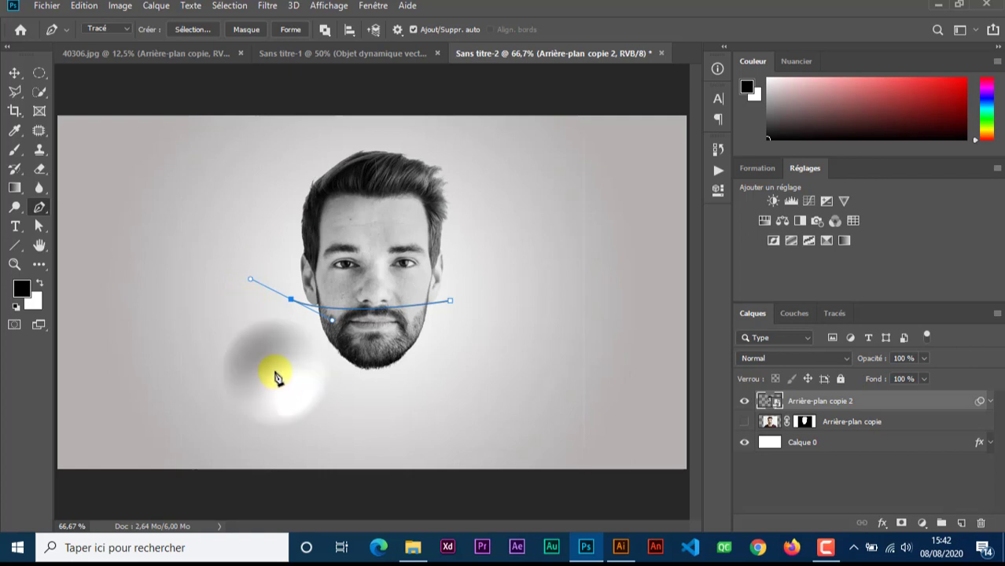
left_click(424, 446)
left_click(492, 371)
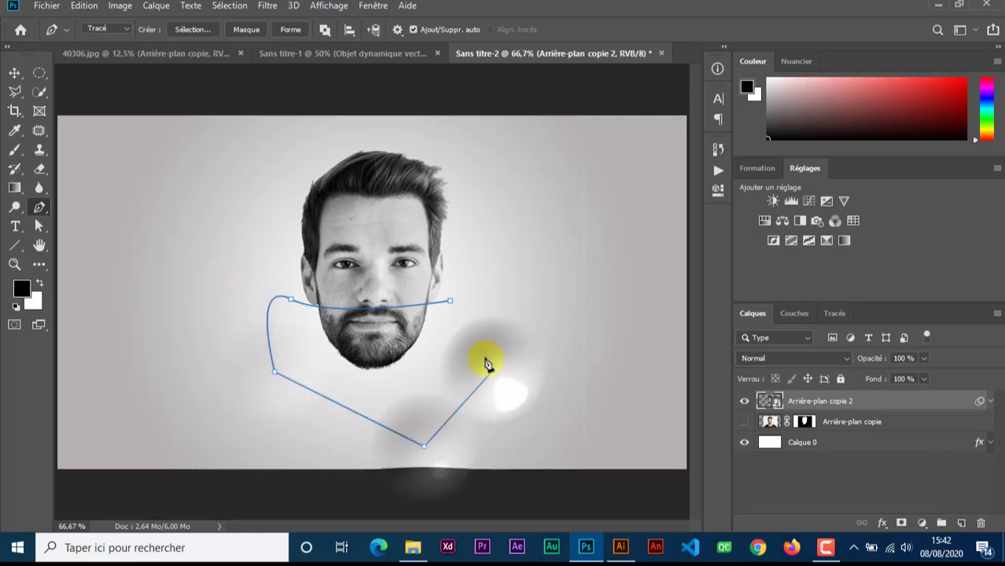
left_click(452, 303)
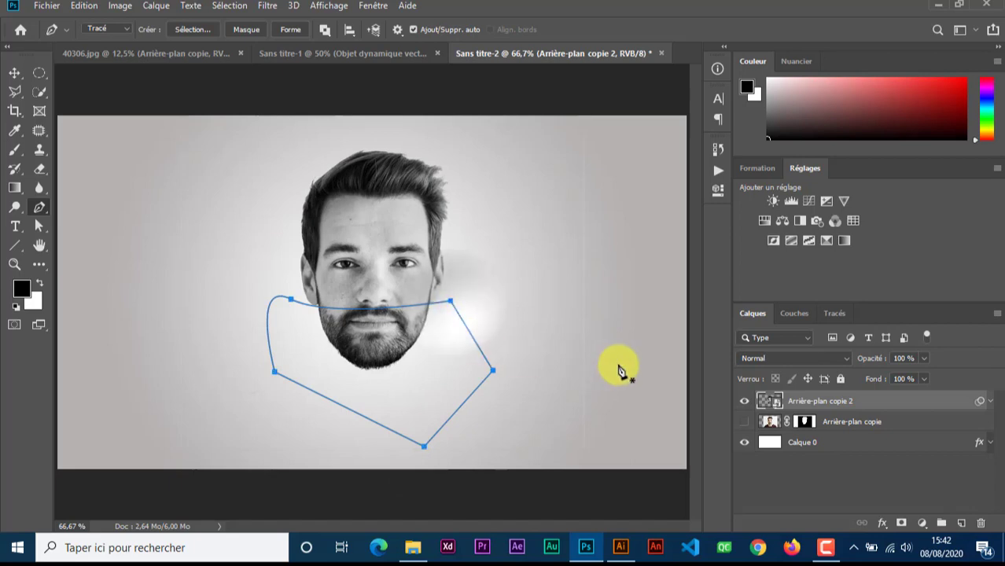
key("ctrl+Return")
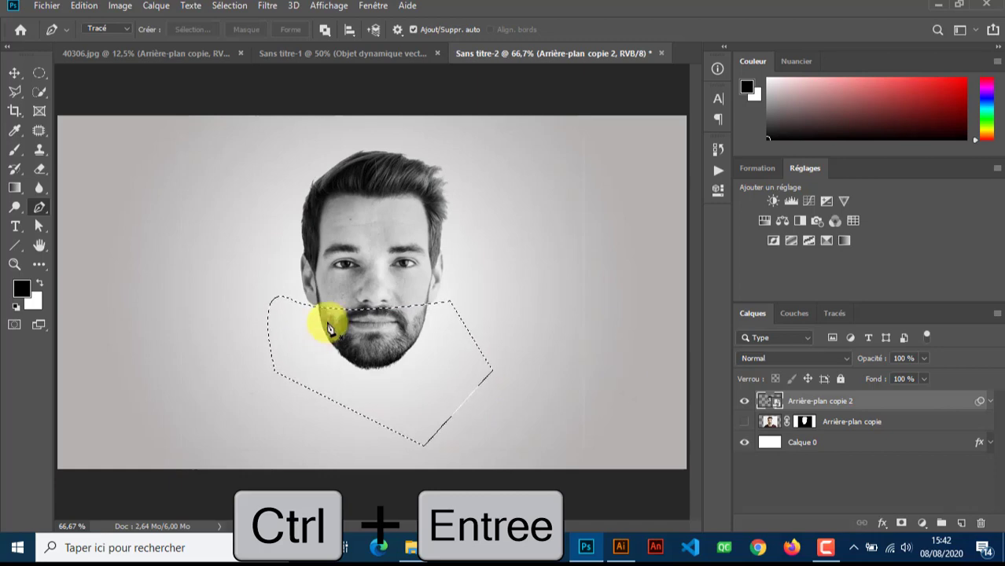
key("ctrl+c")
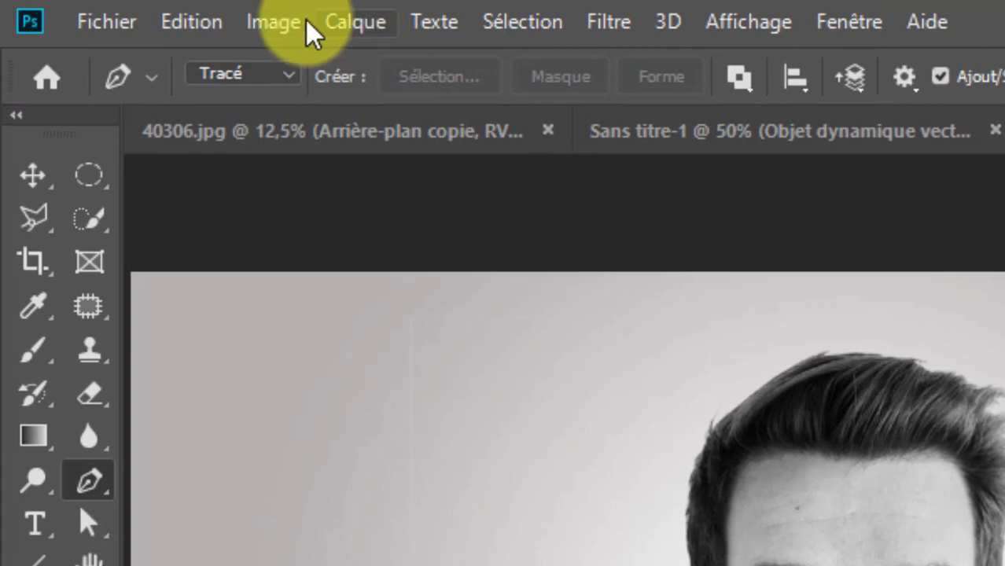
- Paste the jaw in place onto new layer Calque 1, check it, then hide Calque 1
left_click(199, 19)
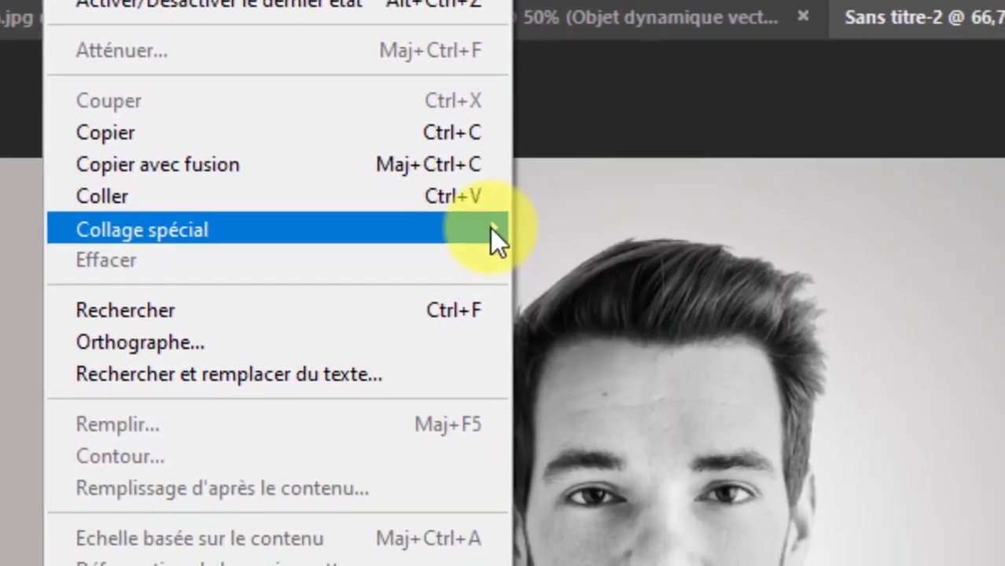
mouse_move(139, 205)
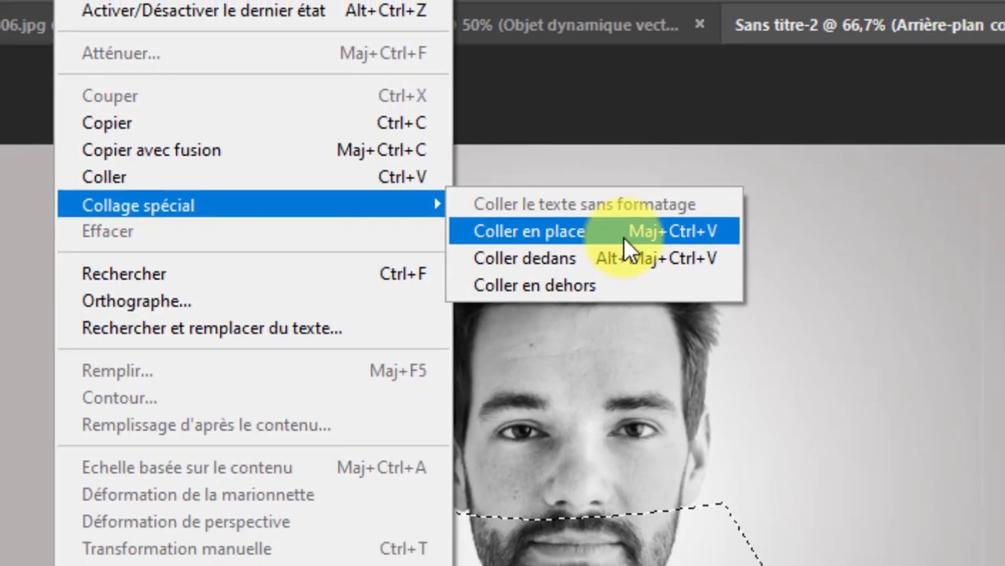
left_click(622, 236)
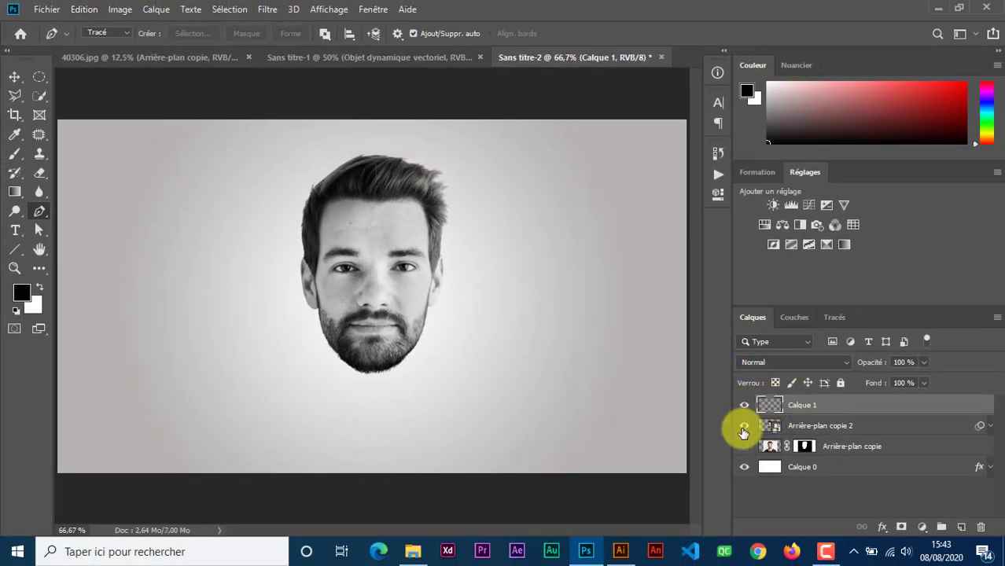
left_click(744, 426)
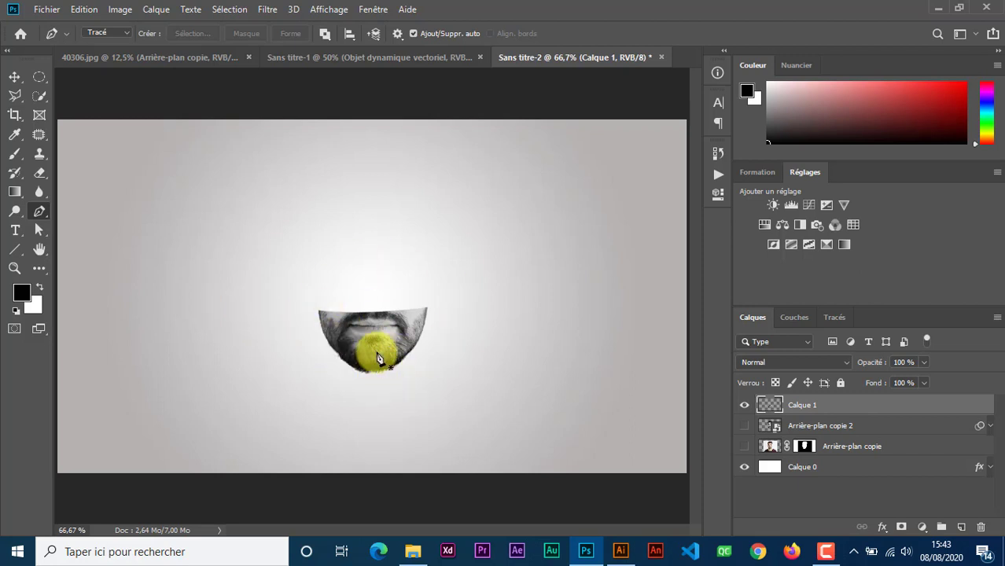
left_click(744, 429)
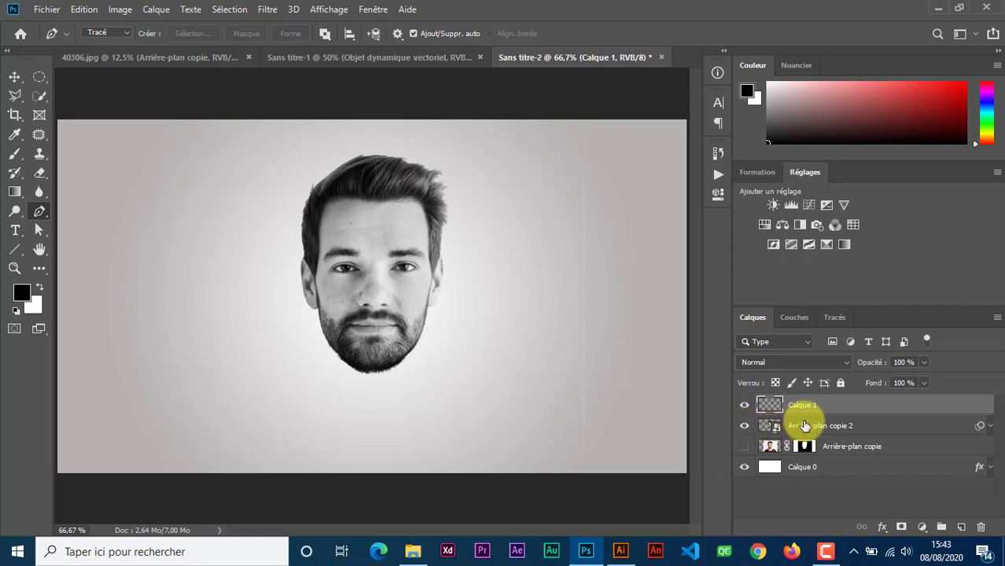
left_click(744, 404)
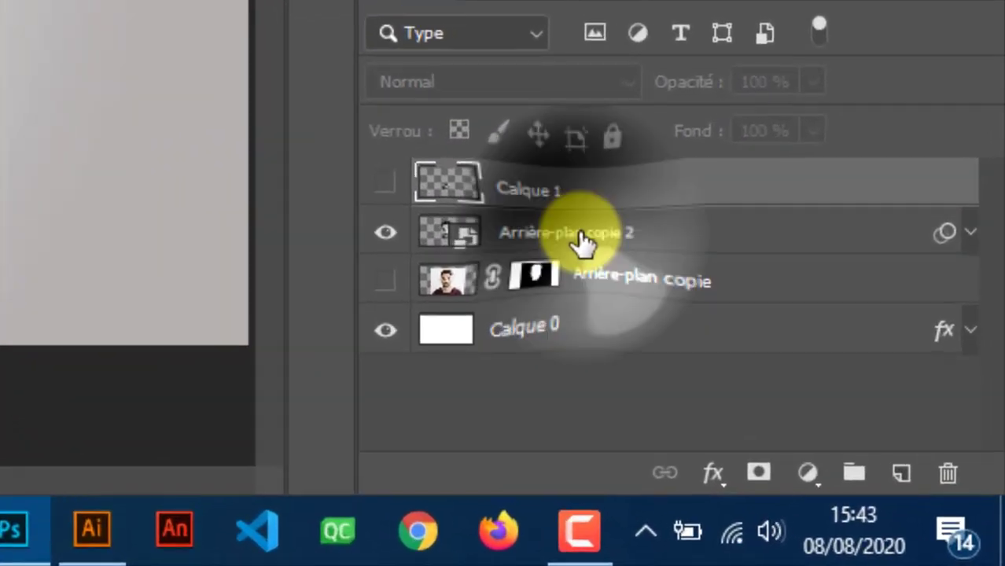
- Rename the full-face layer 'Arrière-plan copie 2' to 'Moddele'
left_click(578, 239)
double_click(633, 239)
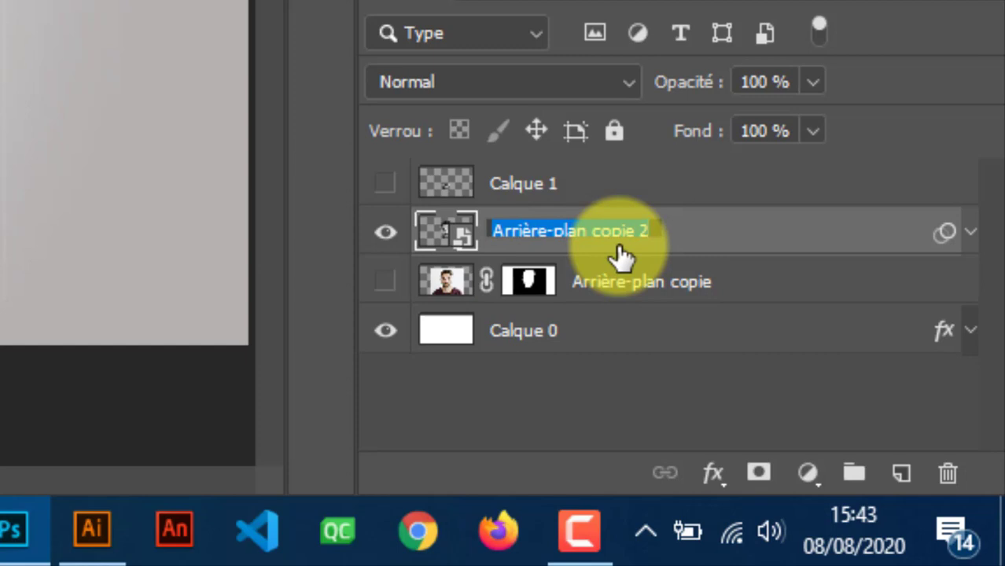
type("Moddele")
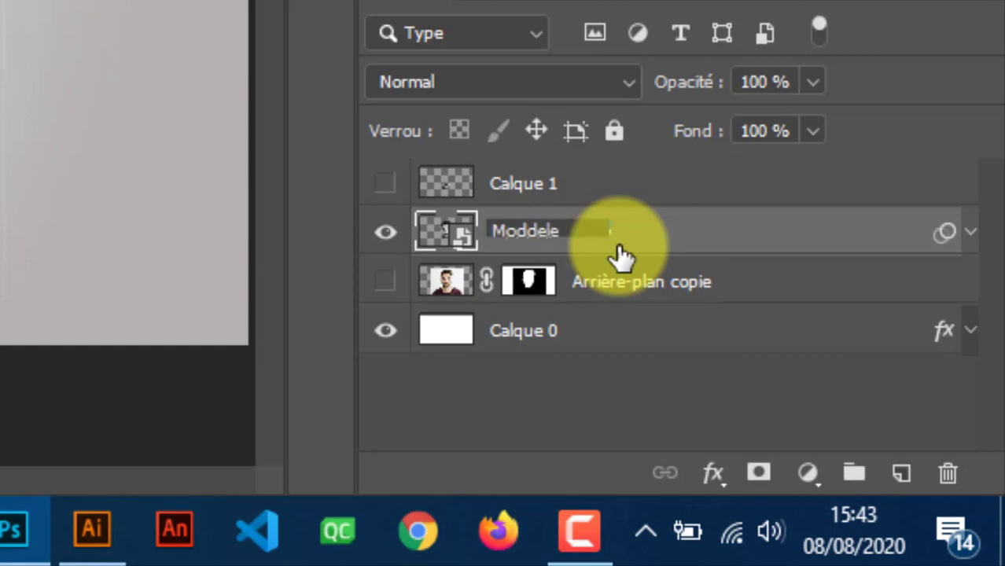
key("Return")
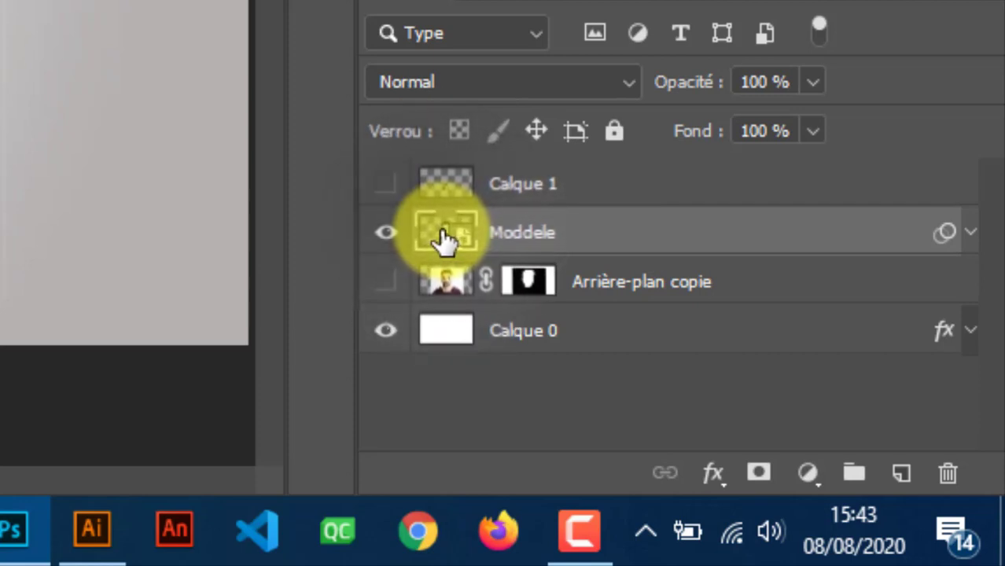
left_click_drag(442, 240, 445, 188)
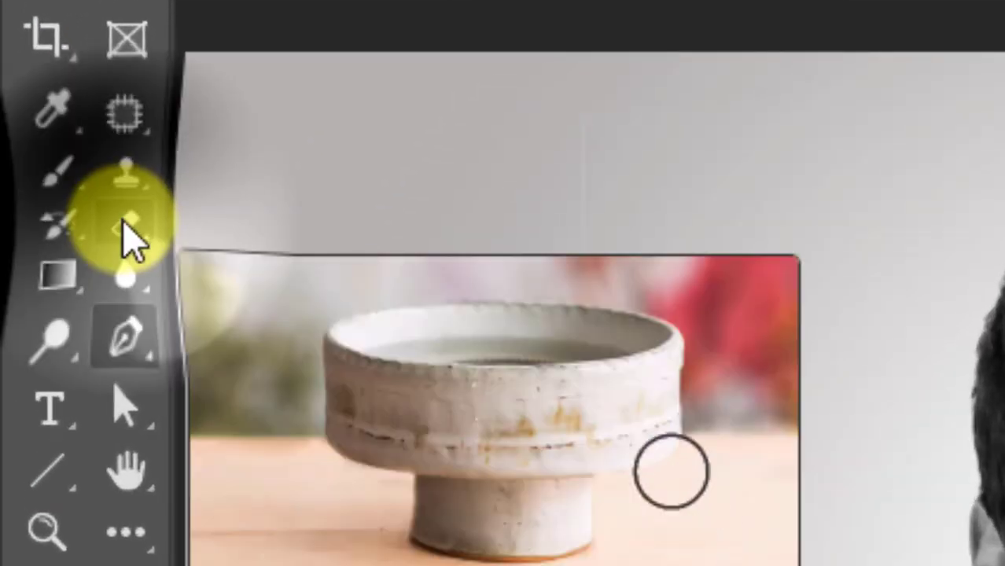
left_click(127, 233)
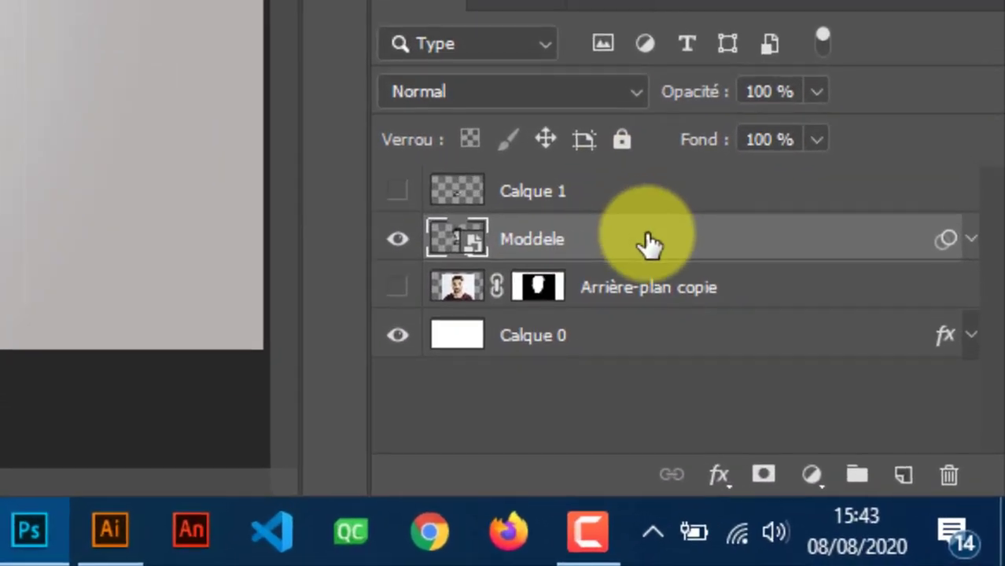
- Rasterize the Moddele layer and erase the beard inside the jaw selection
right_click(854, 427)
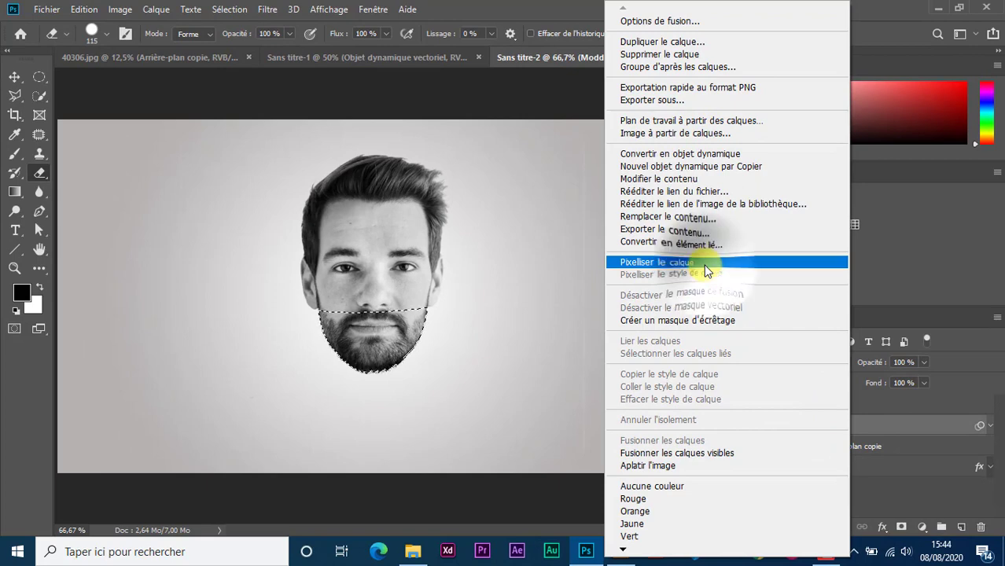
left_click(704, 262)
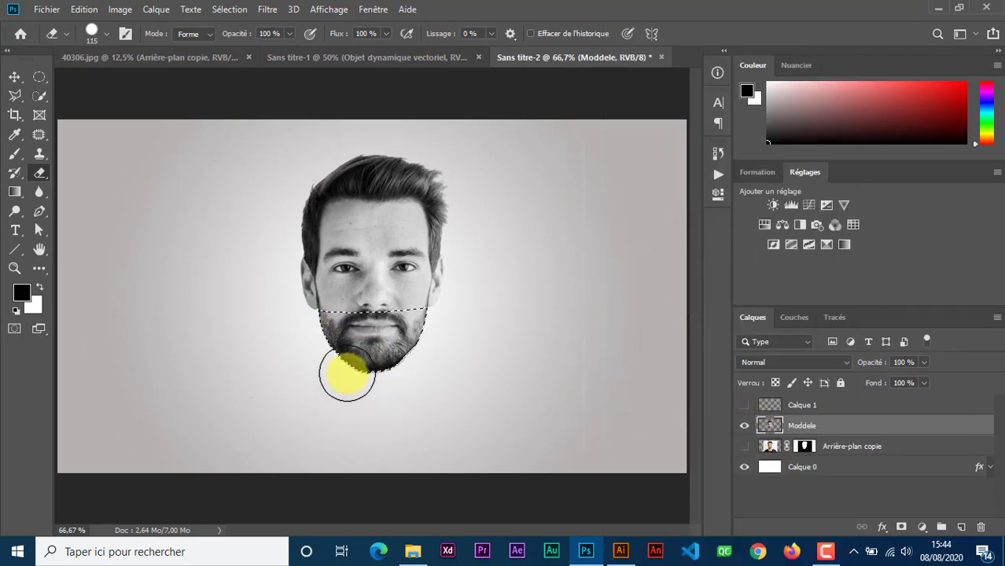
mouse_move(347, 375)
left_mouse_down()
mouse_move(341, 353)
mouse_move(358, 366)
mouse_move(417, 355)
left_mouse_up()
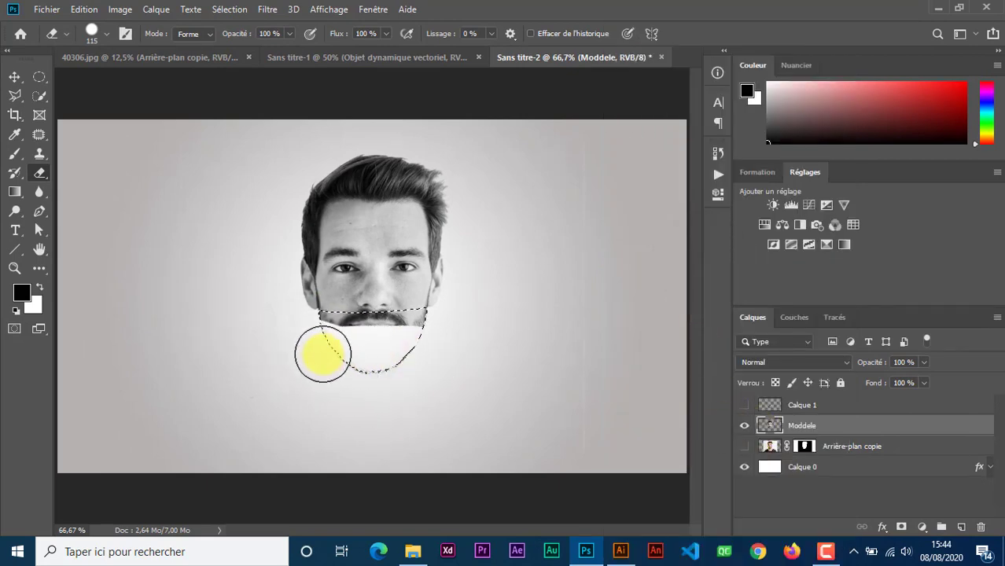
mouse_move(322, 354)
left_mouse_down()
mouse_move(424, 332)
mouse_move(280, 331)
mouse_move(471, 321)
mouse_move(403, 346)
left_mouse_up()
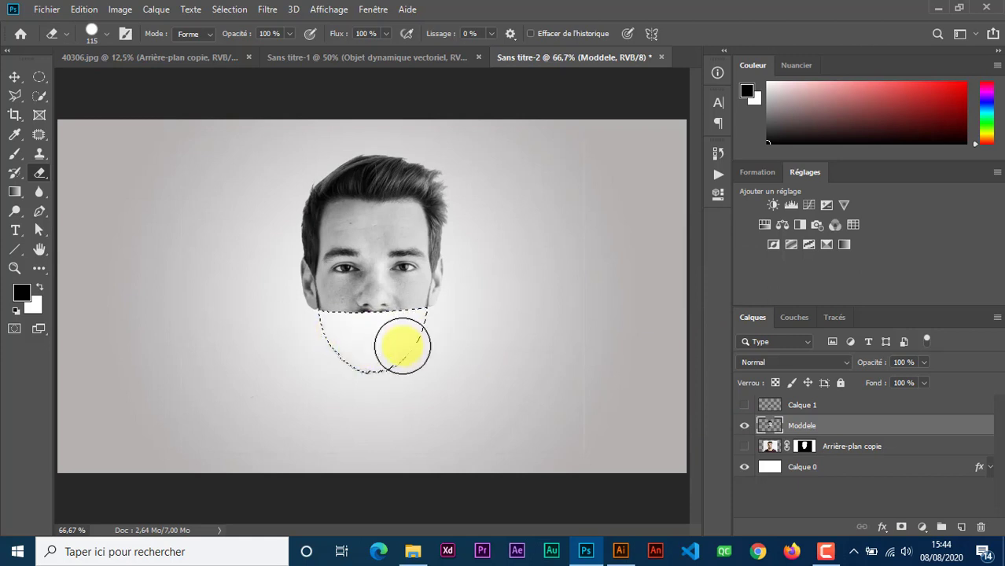
key("ctrl+d")
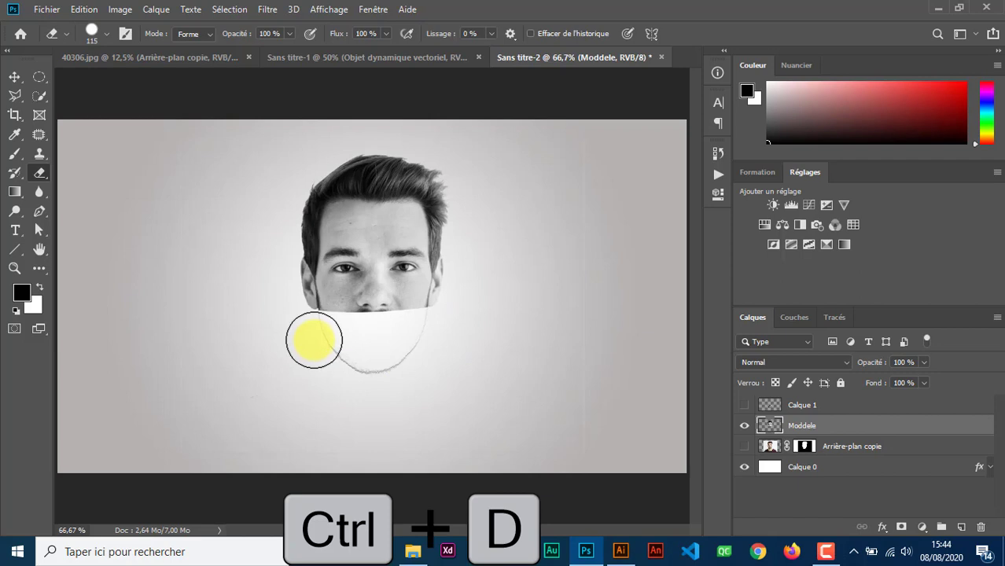
- Erase the leftover white jaw patch and rename the jaw layer 'machoire'
mouse_move(319, 337)
left_mouse_down()
mouse_move(342, 364)
mouse_move(390, 375)
mouse_move(429, 338)
mouse_move(386, 359)
mouse_move(322, 346)
left_mouse_up()
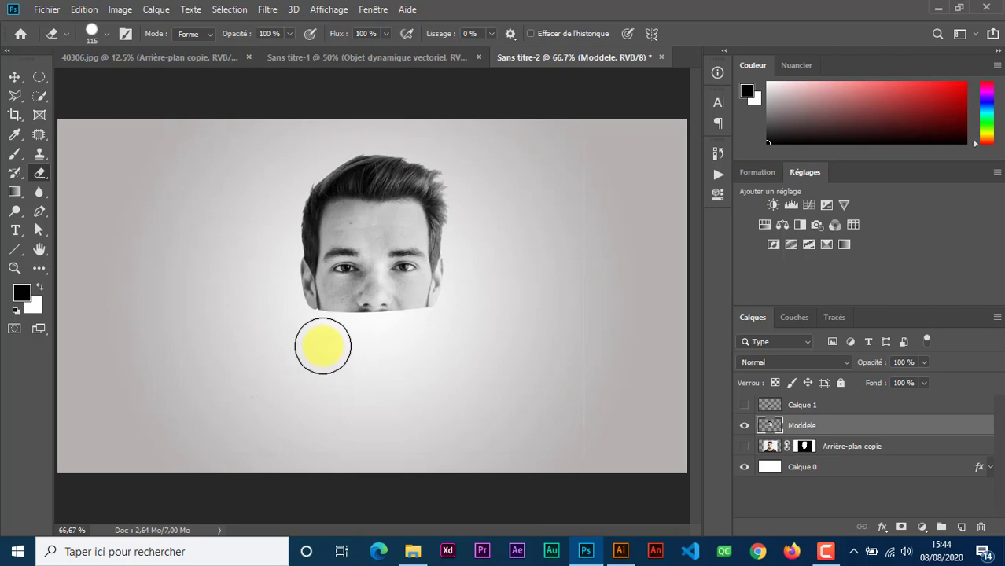
key("ctrl+z")
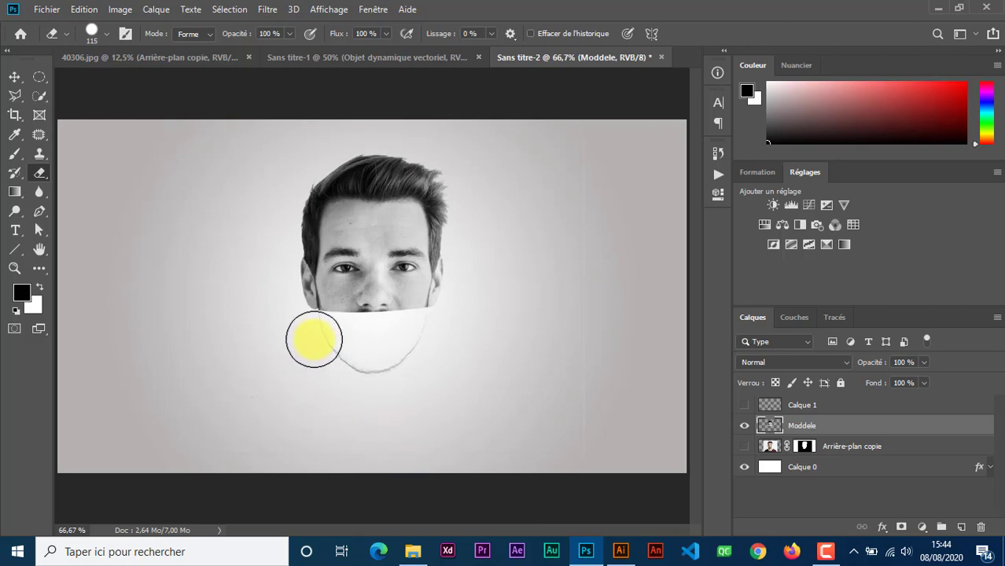
mouse_move(314, 339)
left_mouse_down()
mouse_move(326, 366)
mouse_move(419, 355)
mouse_move(423, 340)
left_mouse_up()
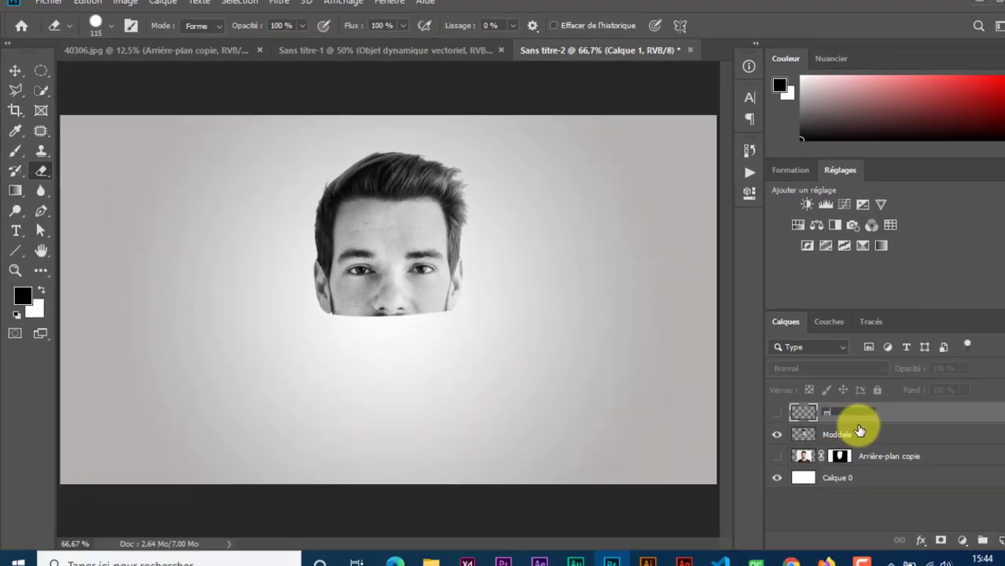
type("machoire")
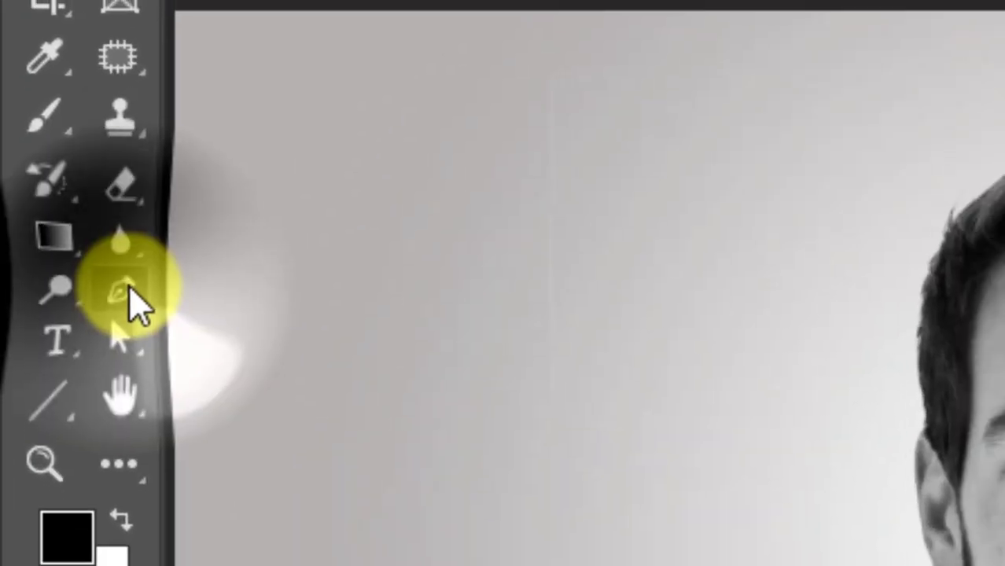
- Draw a pen outline from under the eyes down around the jaw
left_click(40, 211)
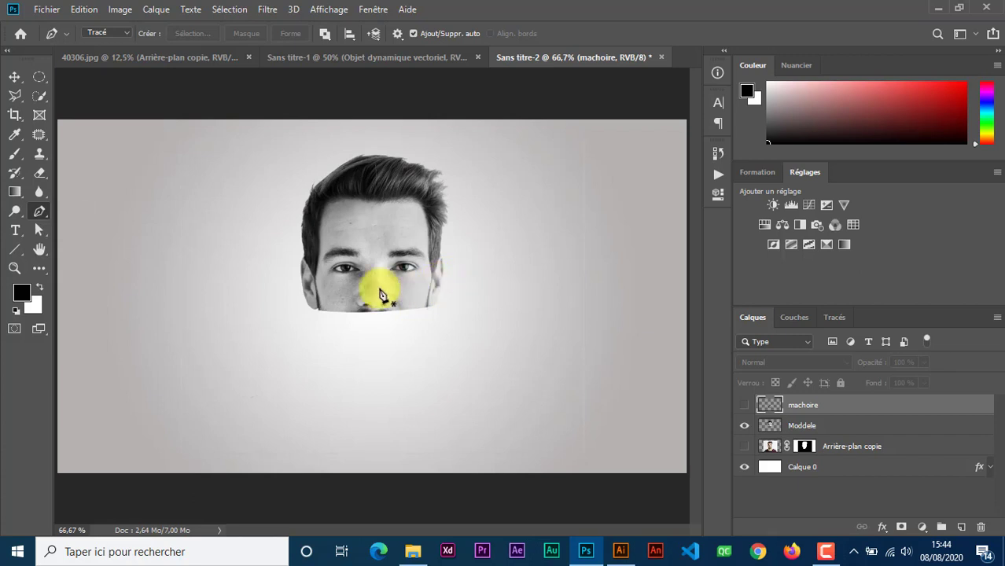
left_click(453, 280)
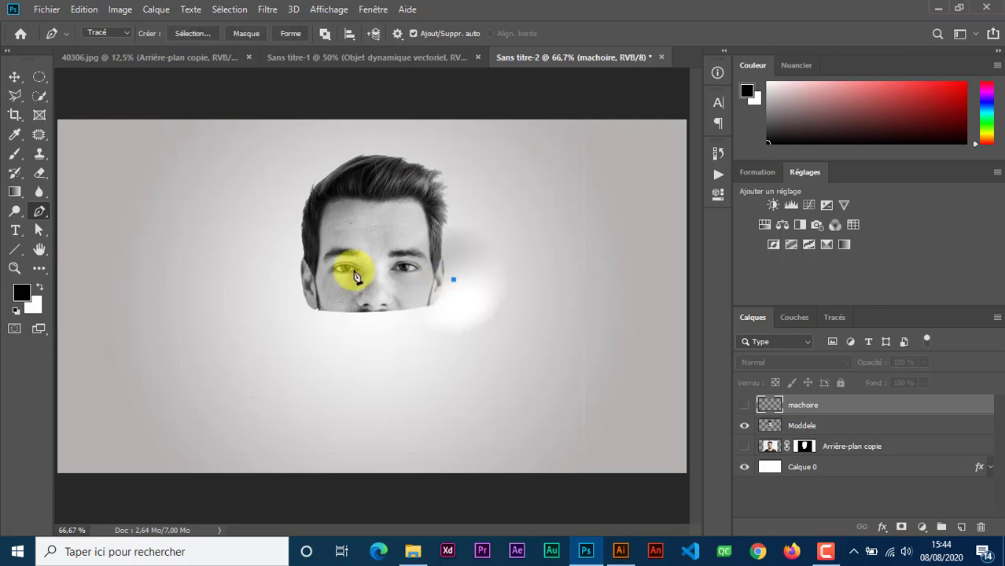
left_click(287, 279)
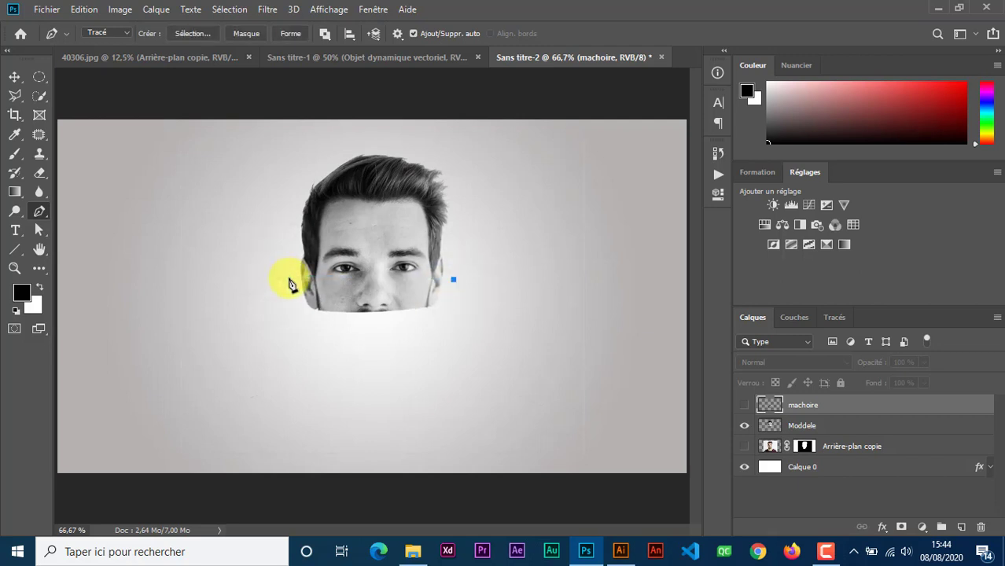
left_click(290, 286)
key("ctrl+z")
left_click_drag(289, 285, 244, 272)
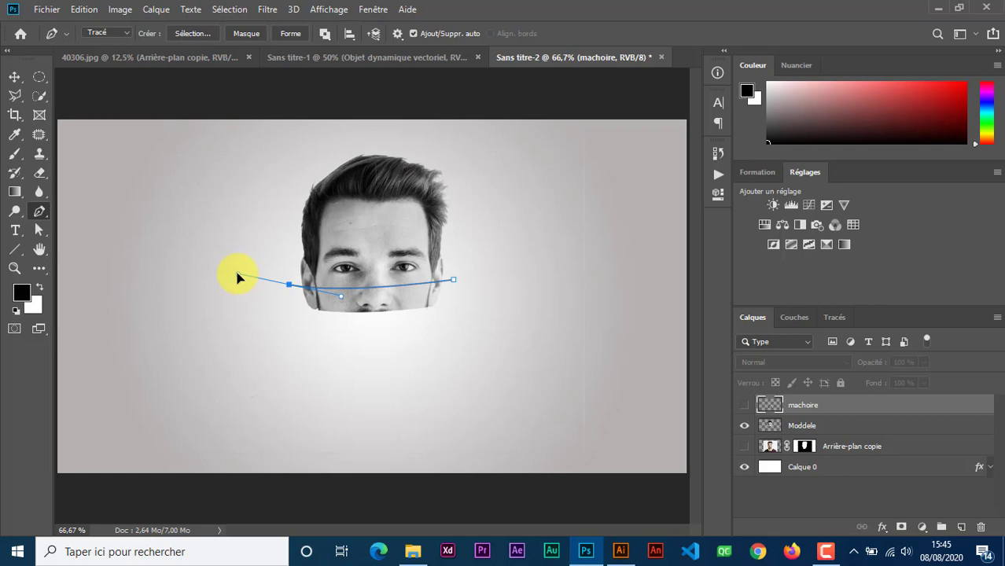
left_click(270, 346)
left_click(352, 415)
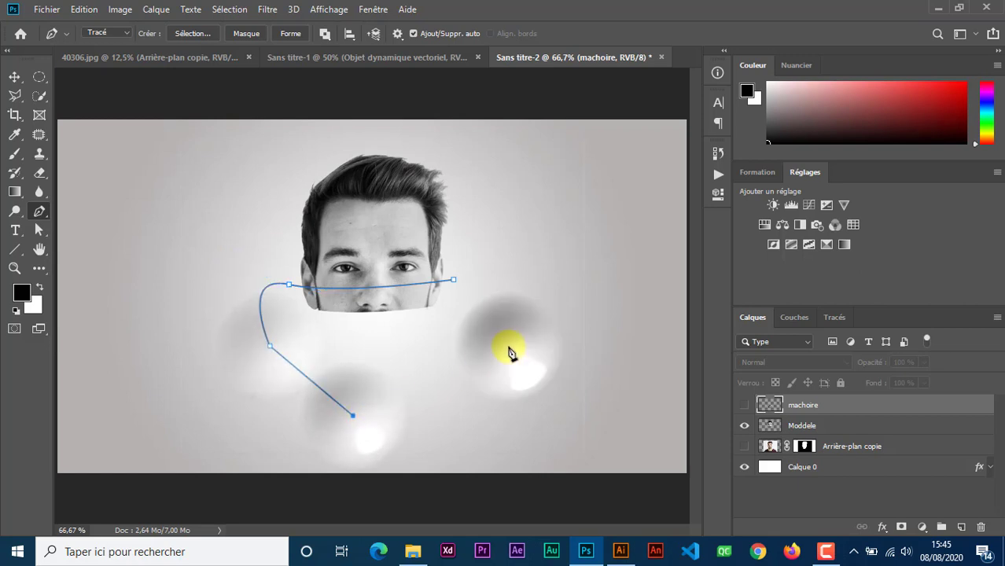
left_click(508, 347)
- Turn the jaw outline into a selection and paste a copy onto new layer Calque 1
key("ctrl+Return")
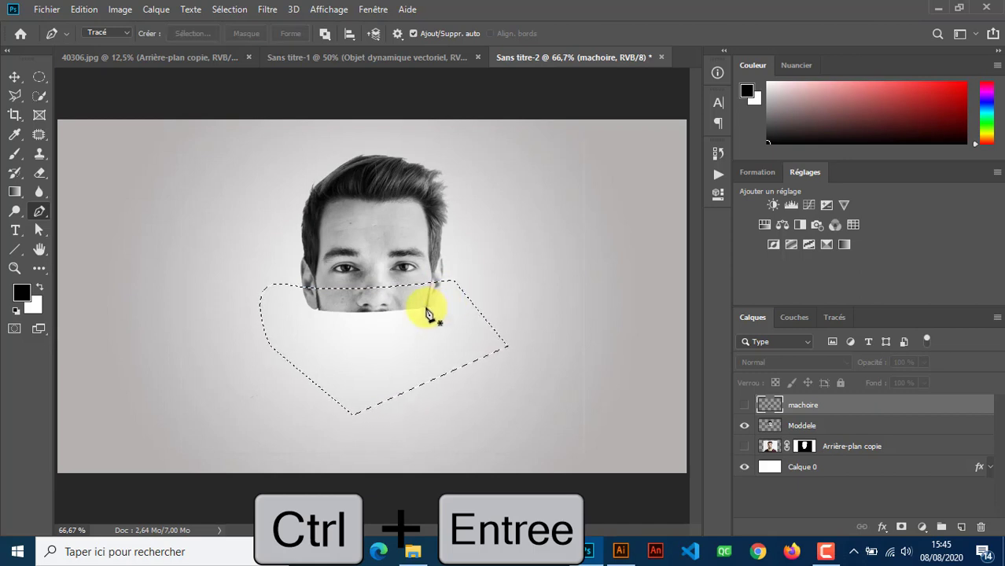
key("ctrl+c")
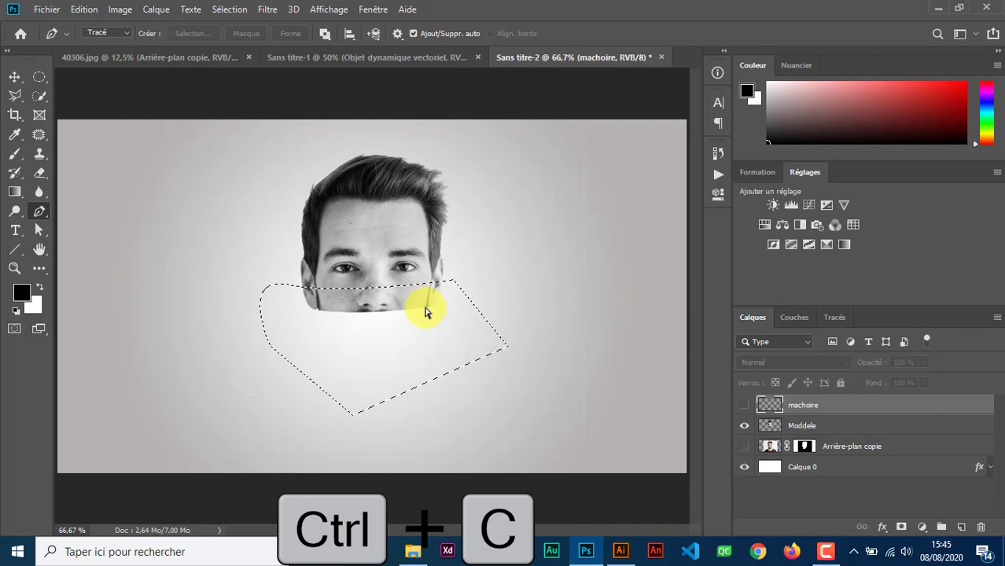
key("ctrl+v")
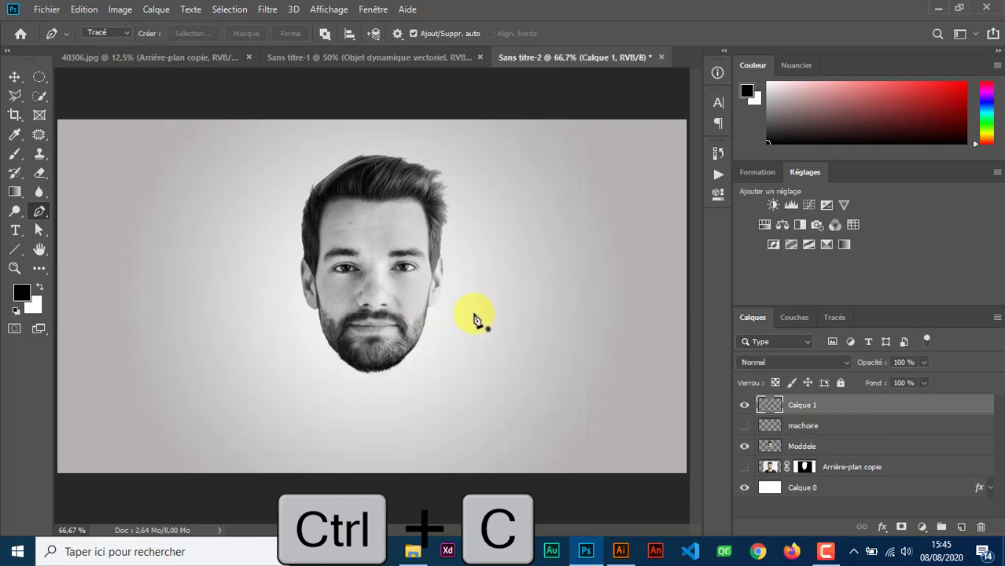
key("ctrl+shift+v")
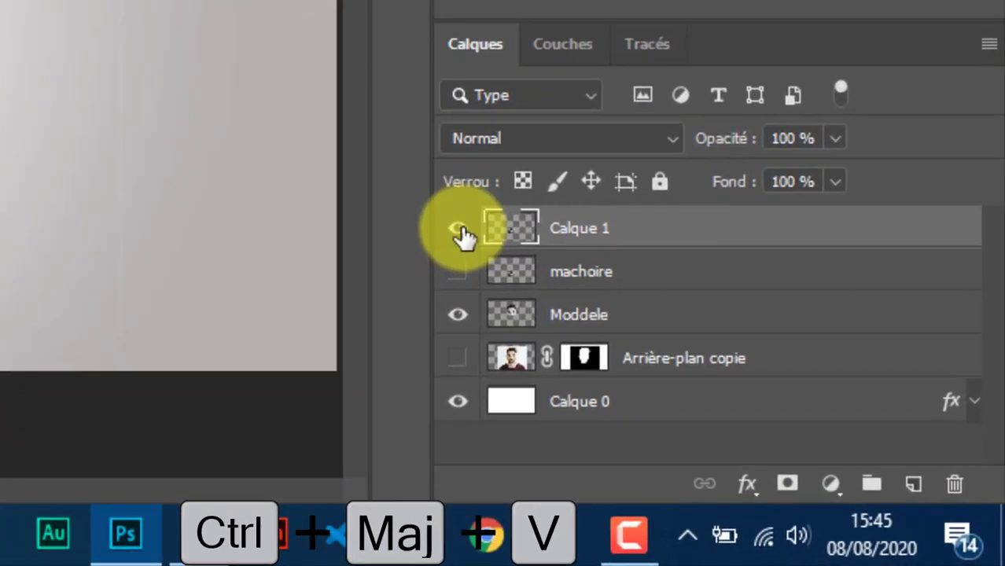
- Rename Calque 1 to 'yeux', then delete it and show Moddele again
left_click(745, 407)
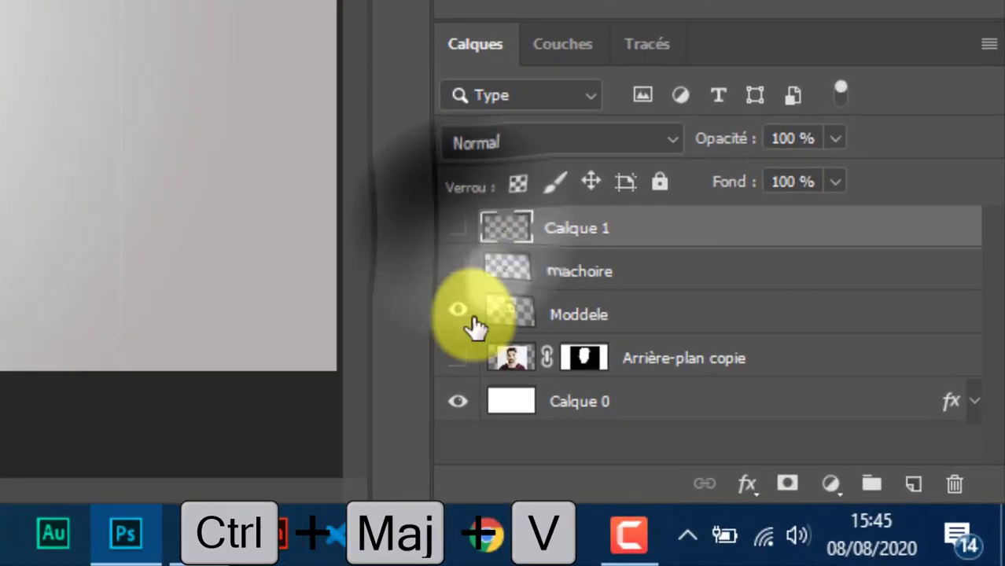
double_click(580, 228)
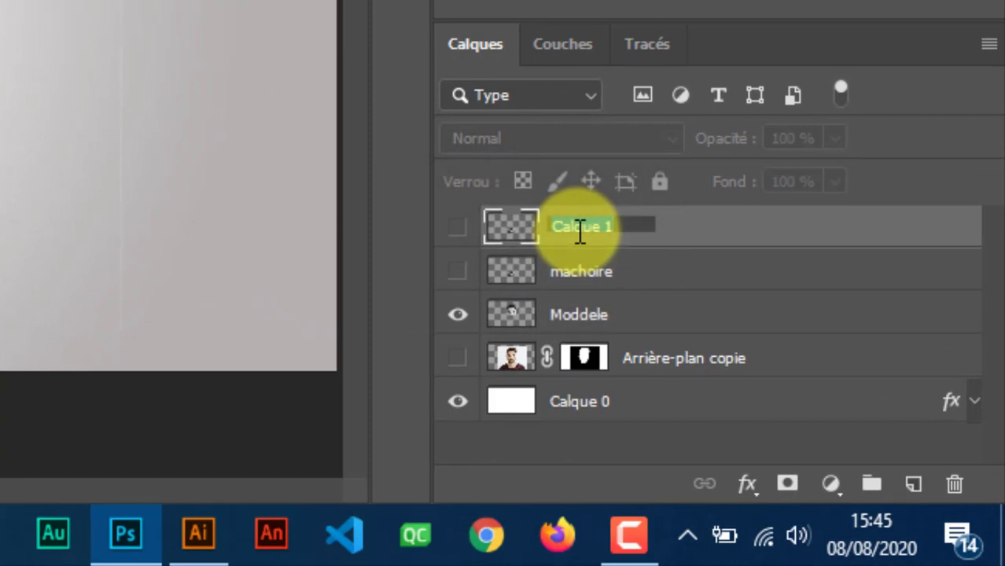
type("yeux")
key("Return")
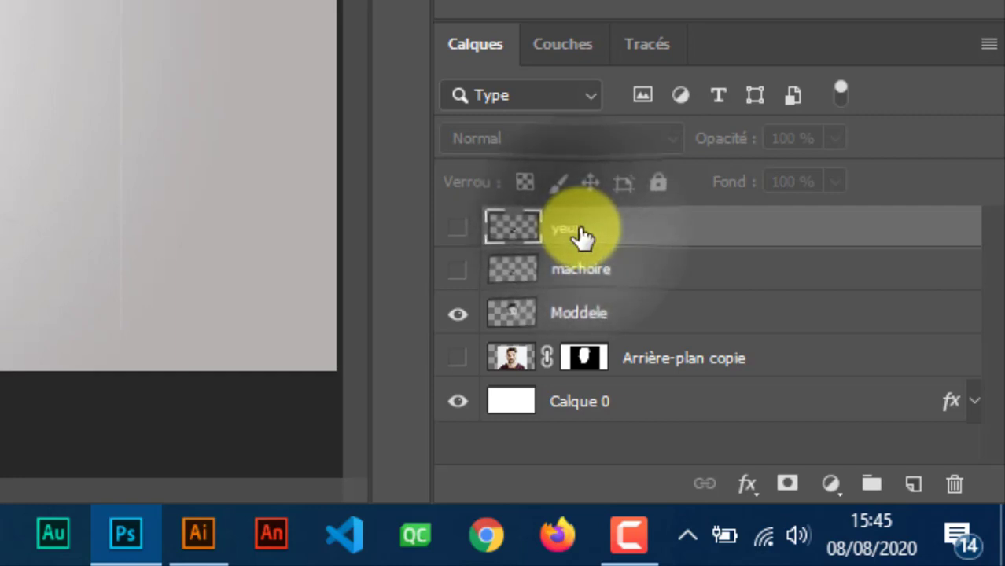
left_click(458, 229)
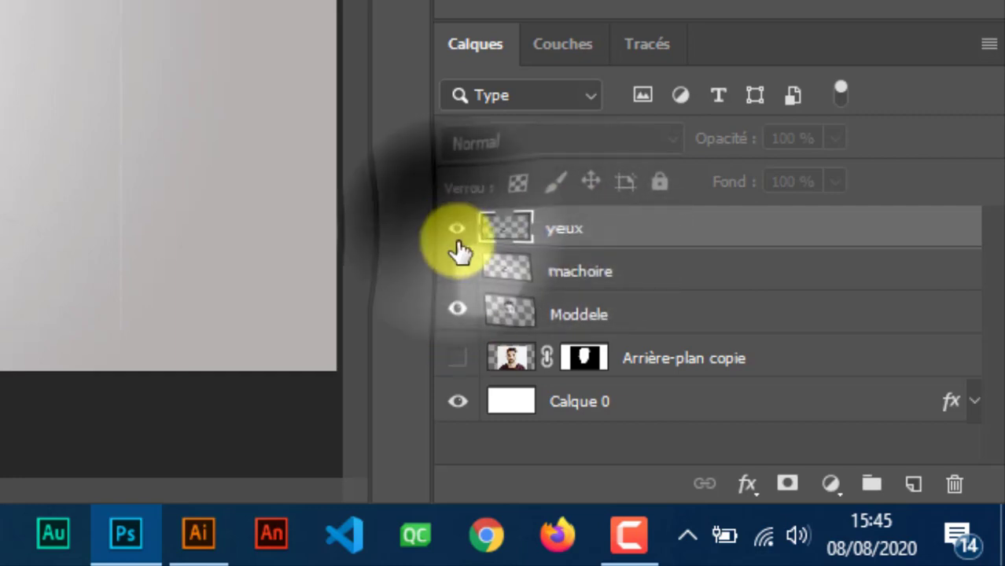
left_click(458, 315)
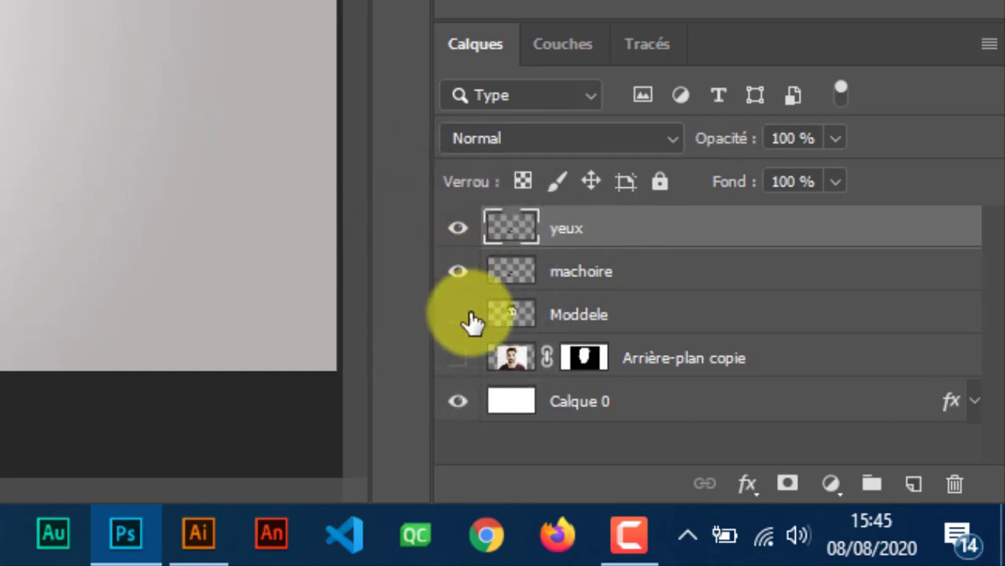
left_click_drag(570, 229, 954, 483)
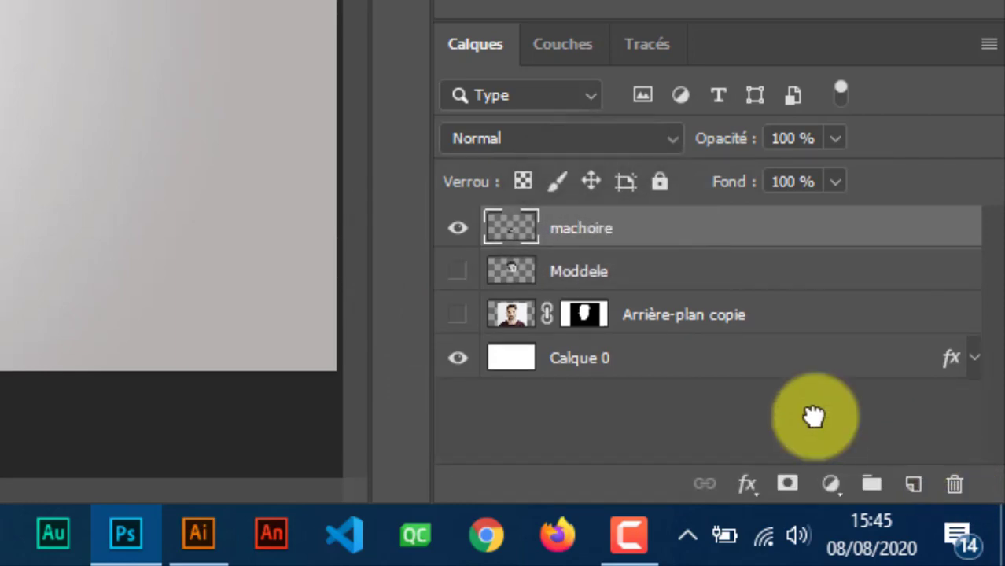
left_click(458, 272)
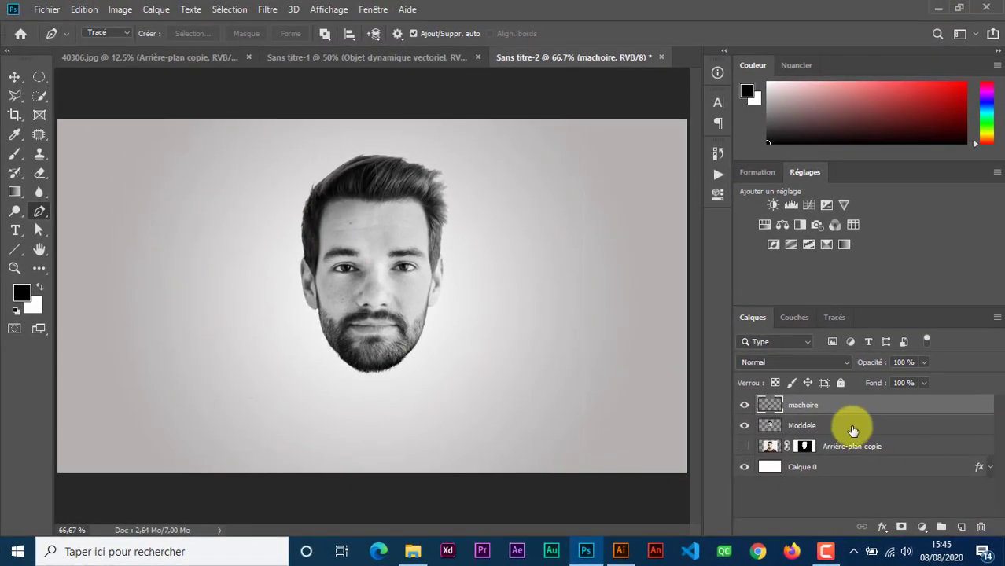
- On Moddele, draw a pen outline curving across the face under the eyes
left_click(842, 427)
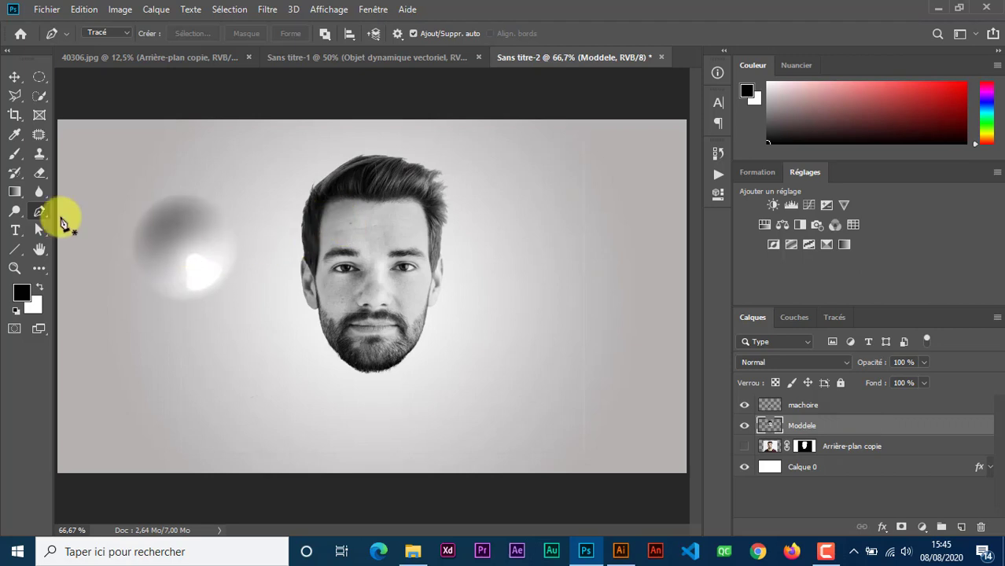
right_click(187, 212)
left_click(503, 269)
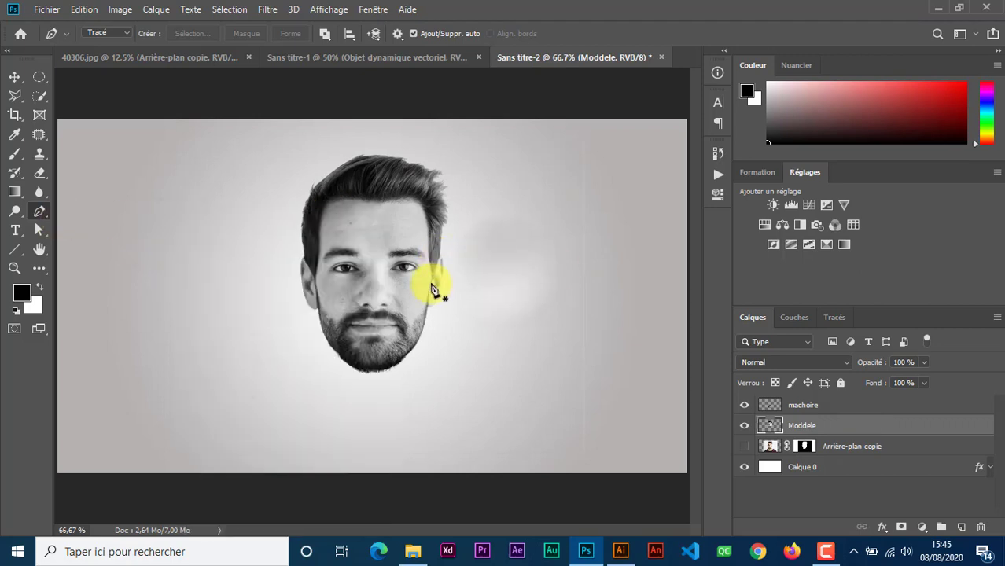
left_click(453, 284)
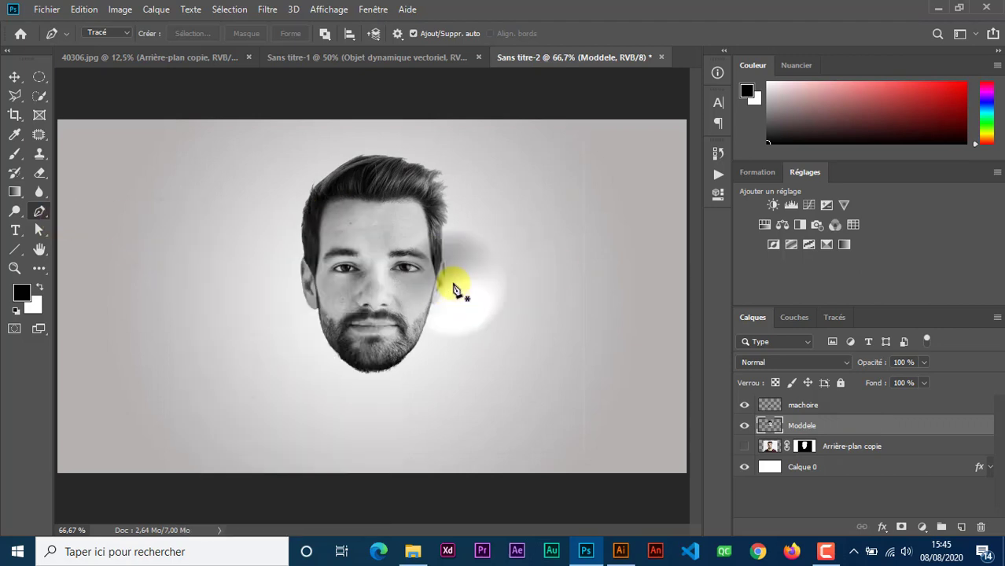
left_click_drag(294, 283, 221, 284)
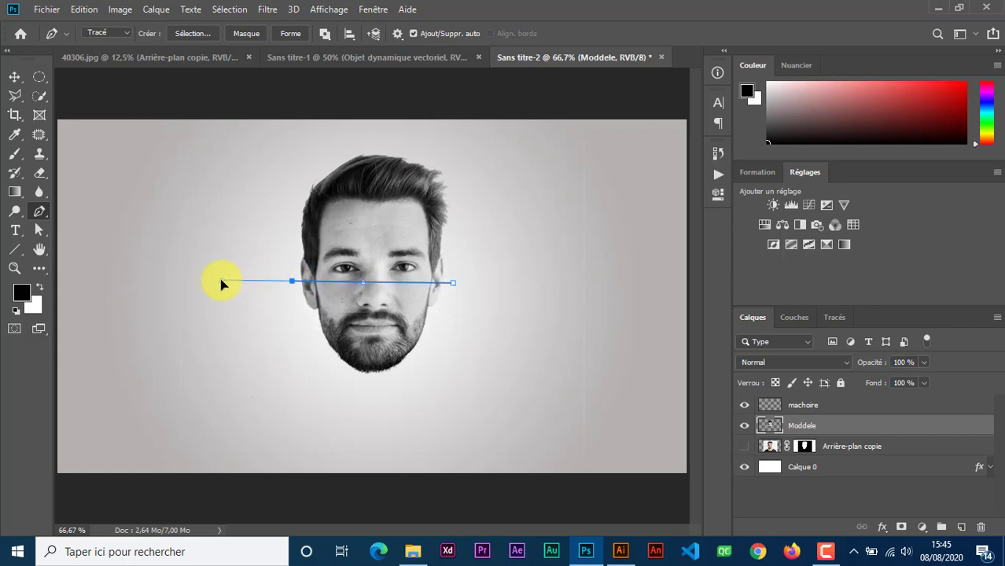
key("Escape")
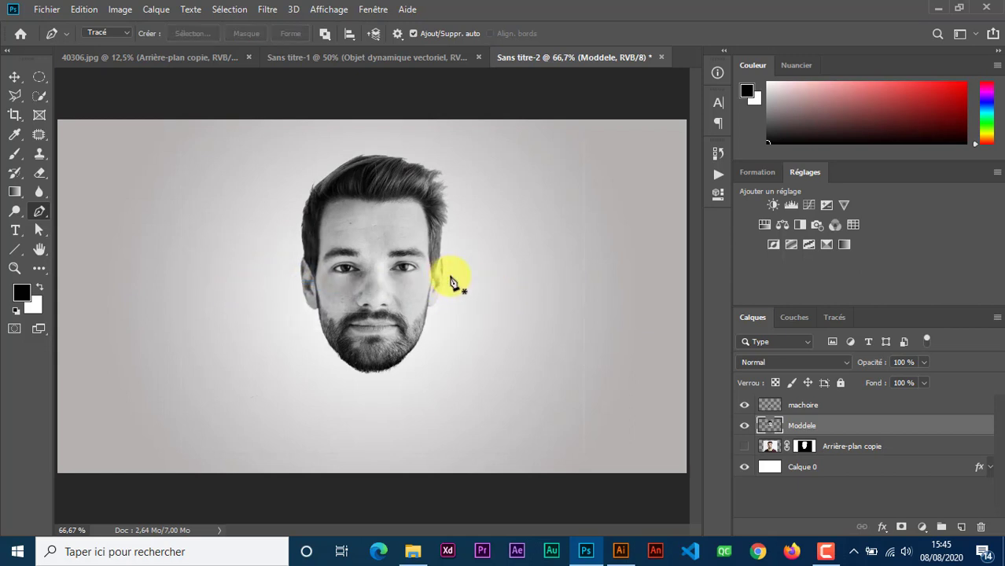
left_click(455, 271)
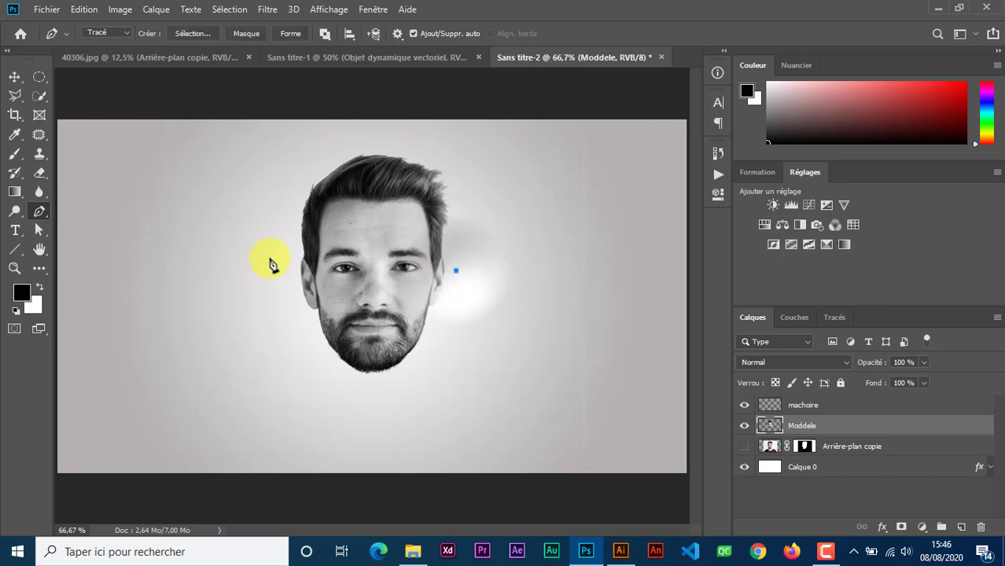
left_click_drag(289, 275, 262, 256)
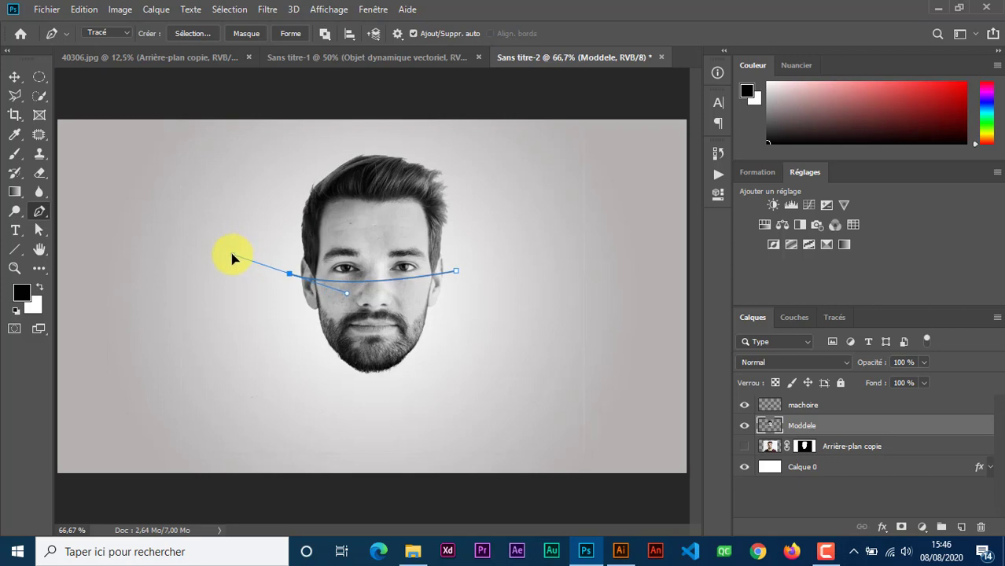
- Hide machoire, close the outline around the nose, and copy that strip to Calque 1
left_click(744, 405)
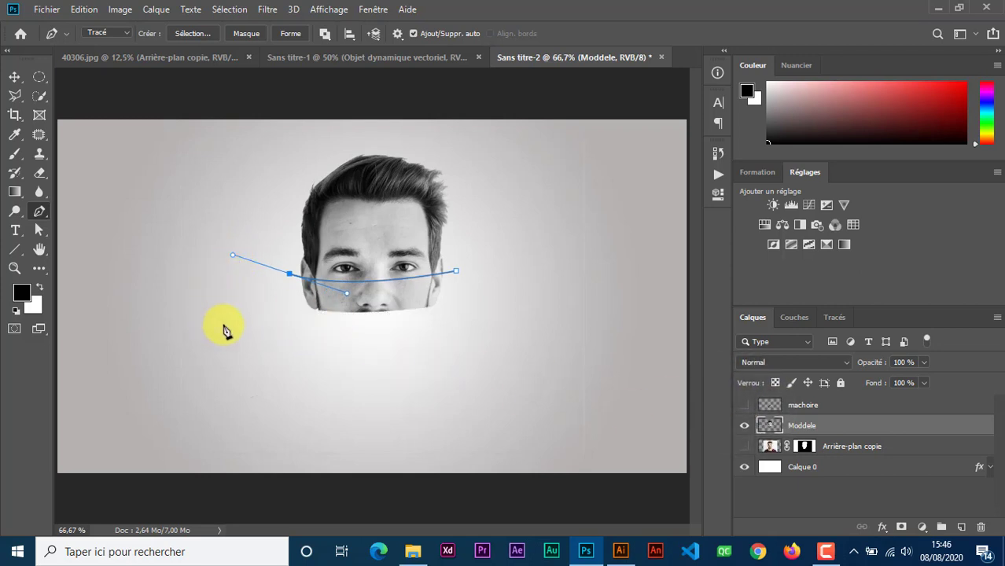
left_click(266, 329)
left_click(395, 383)
left_click(506, 351)
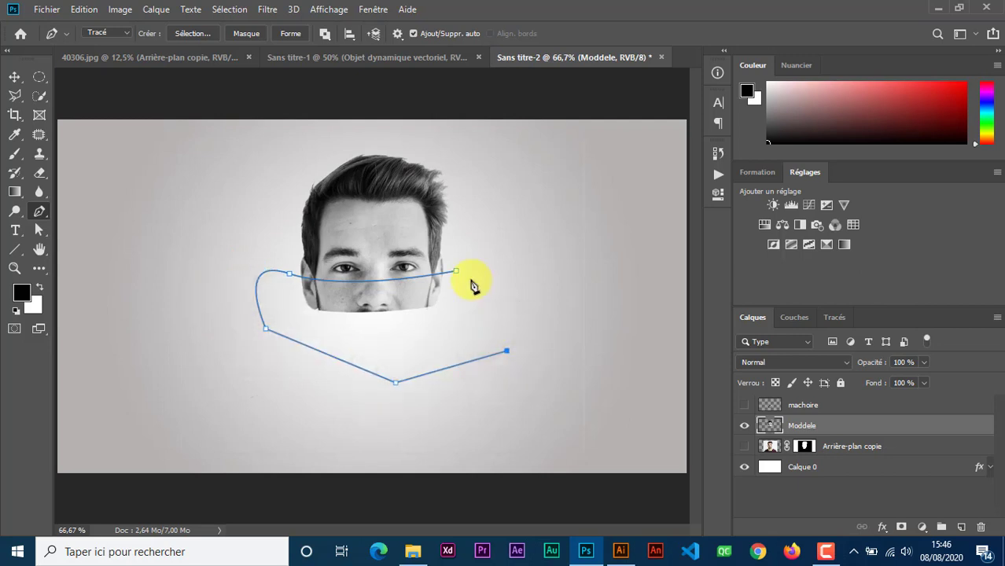
key("Delete")
key("Delete")
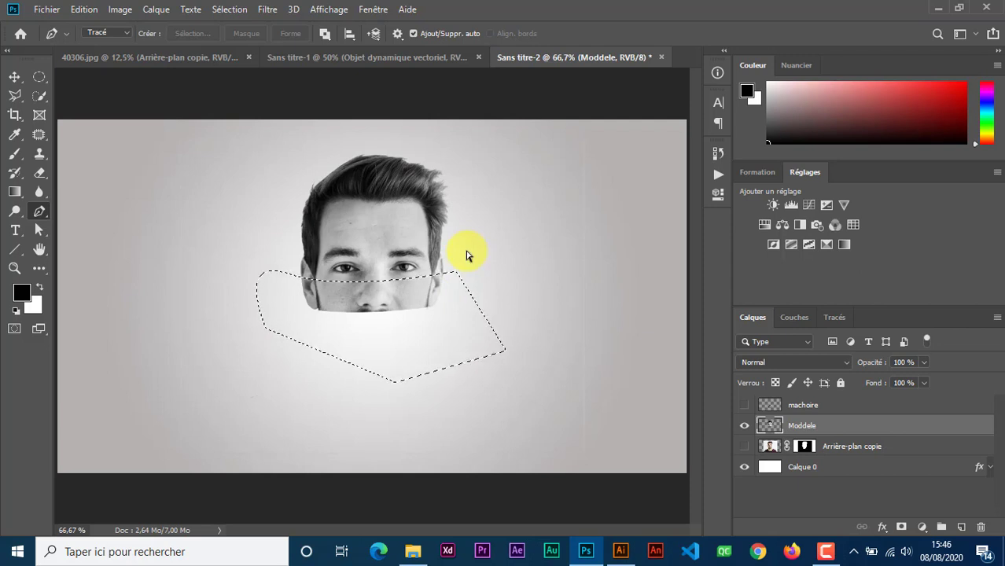
key("ctrl+j")
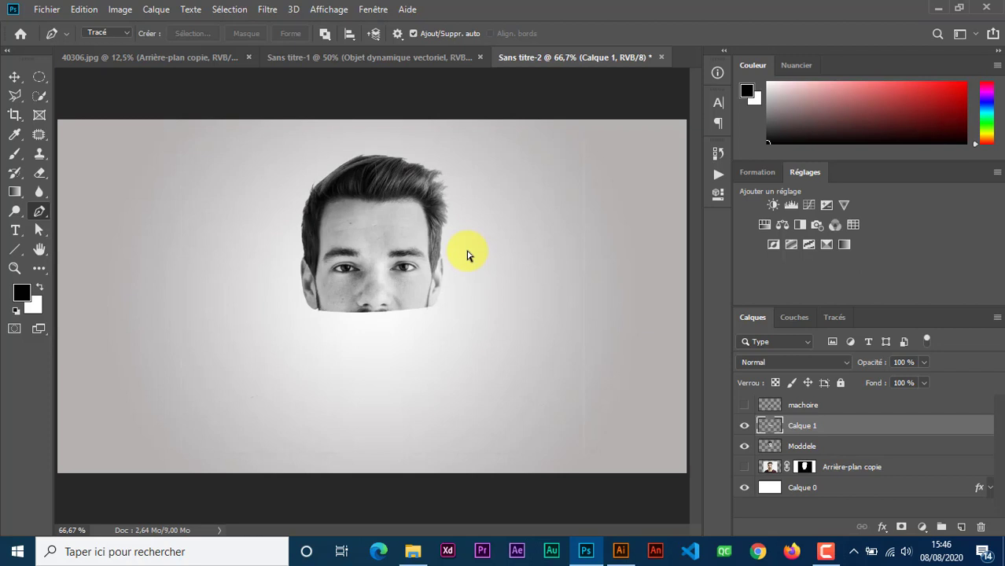
- Rename the nose-strip layer 'nez', hide it, and select Moddele
left_click(744, 445)
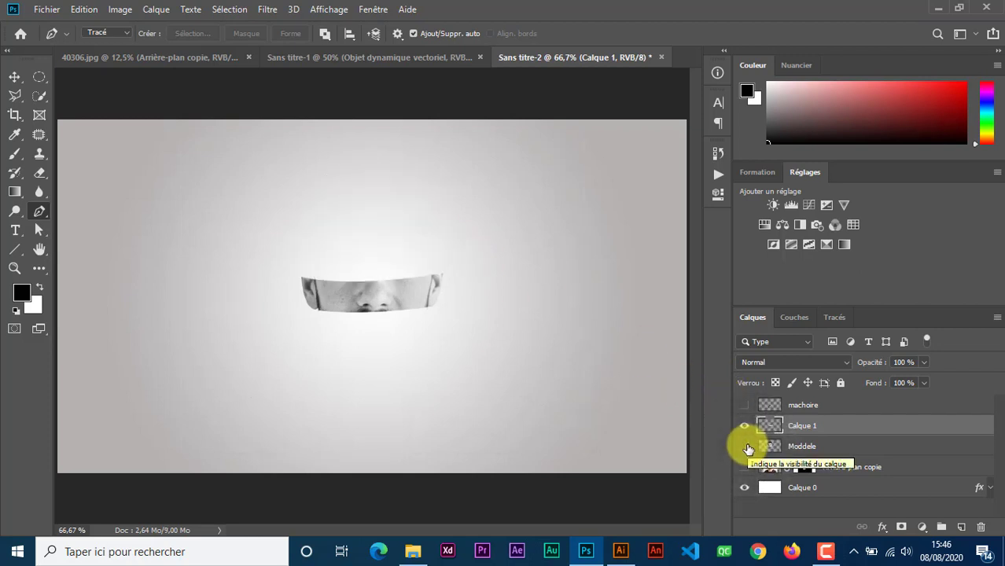
left_click(744, 446)
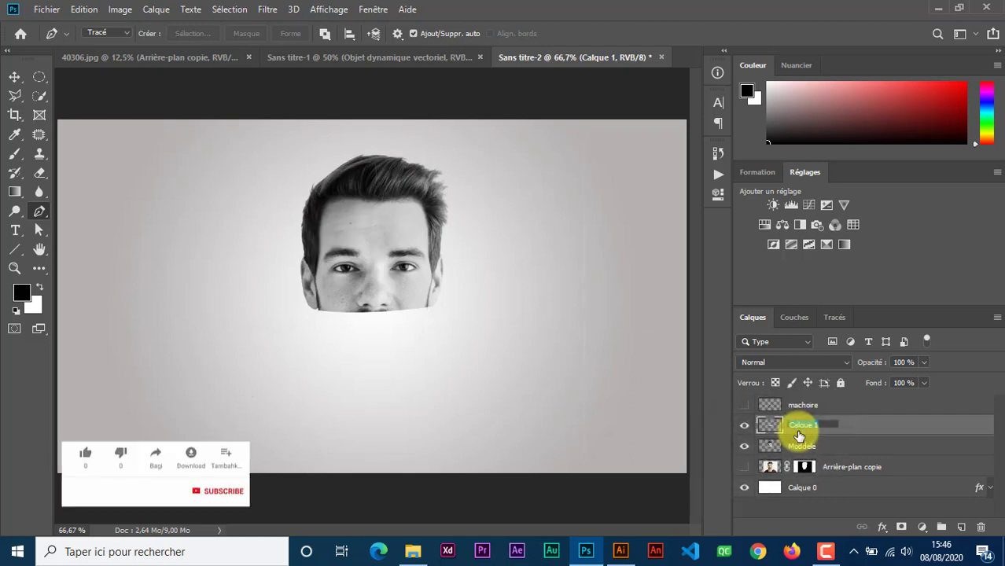
left_click(795, 428)
type("nez")
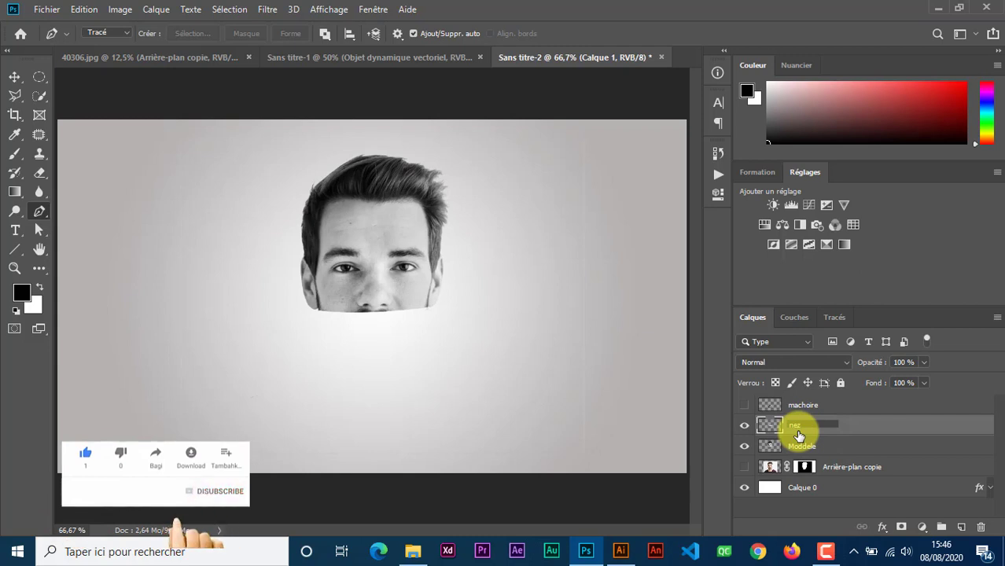
key("Return")
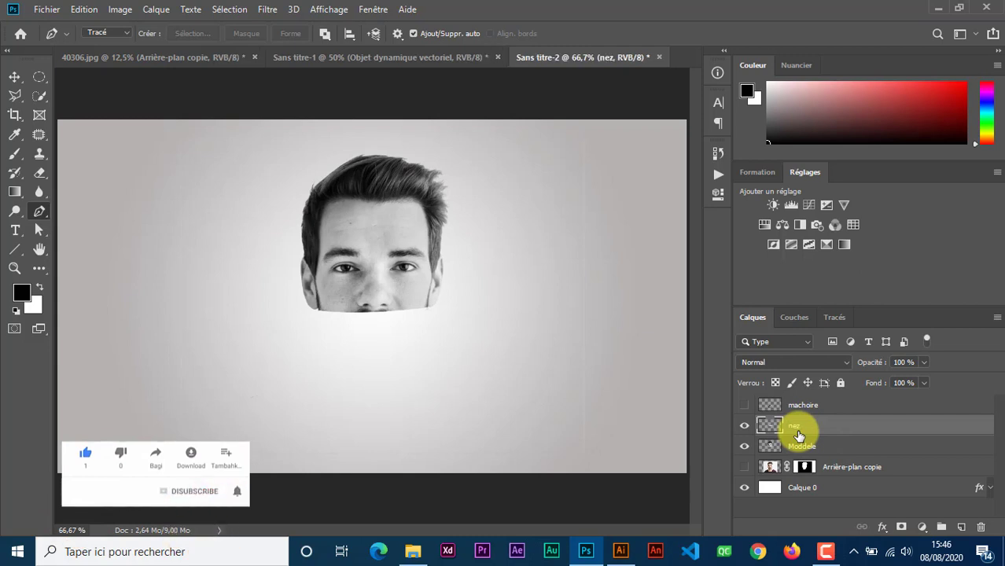
left_click(744, 425)
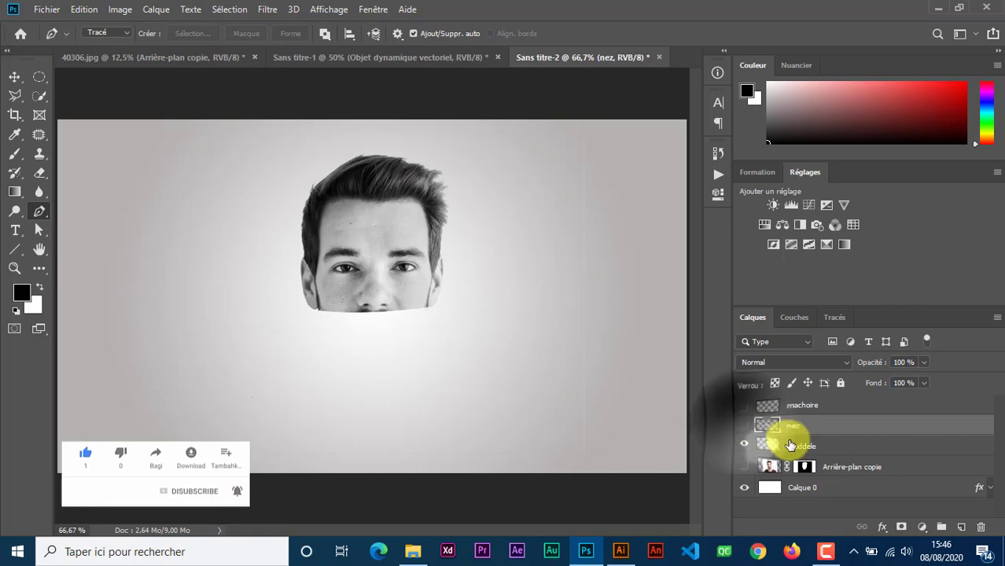
left_click(771, 447)
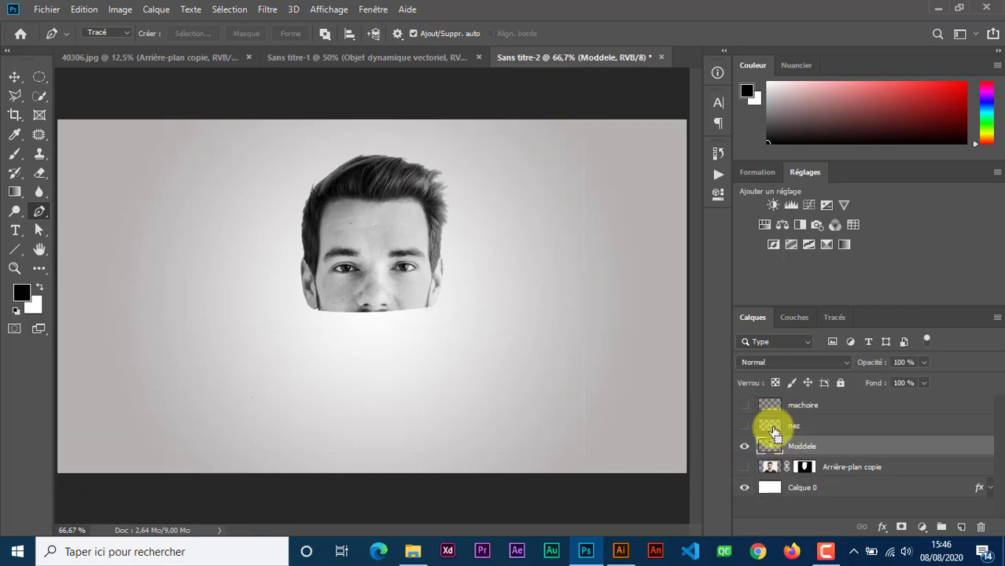
- Erase the nose strip from Moddele using the nez outline, then hide Arrière-plan copie
left_click_drag(776, 434, 773, 429)
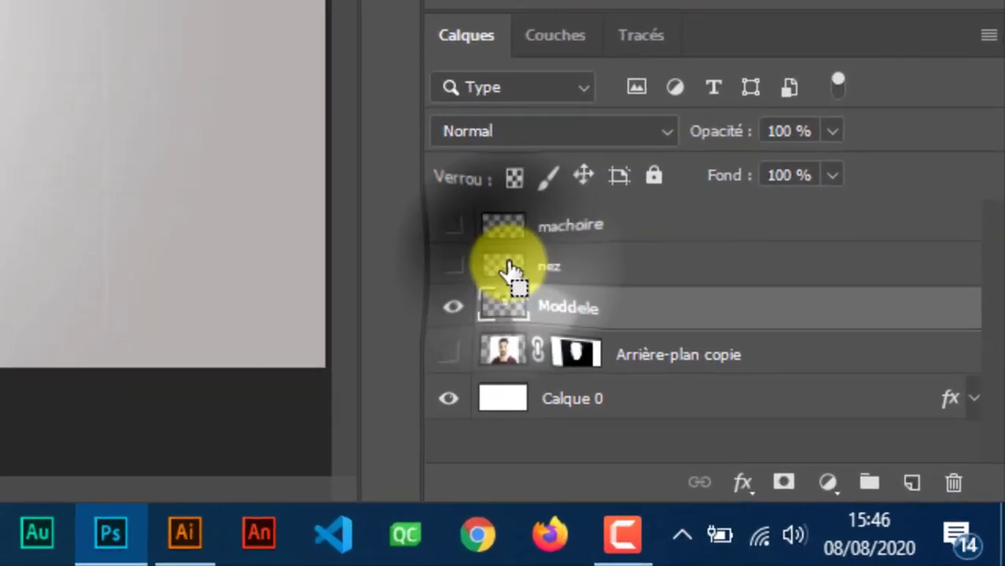
left_click(509, 271, "ctrl")
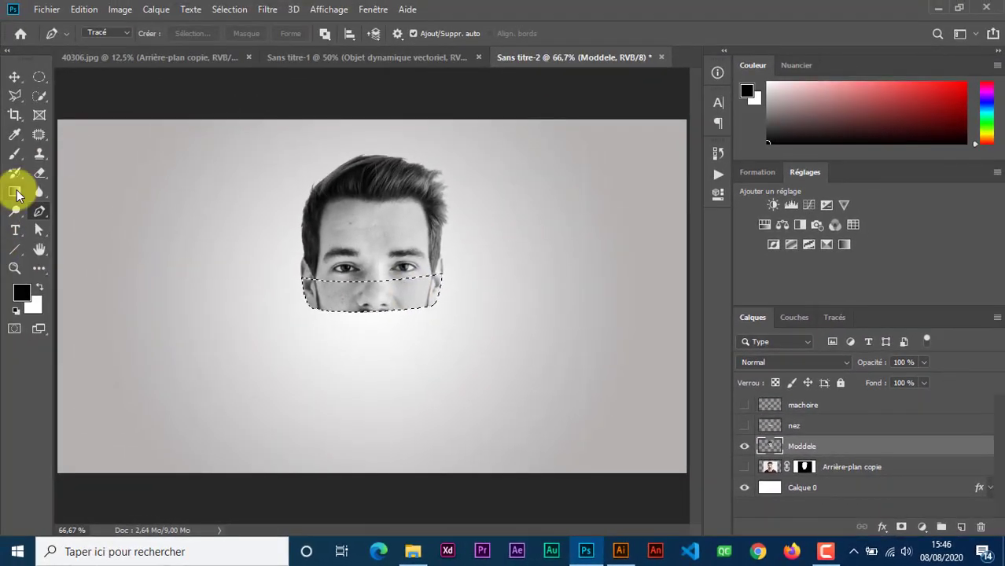
left_click(40, 172)
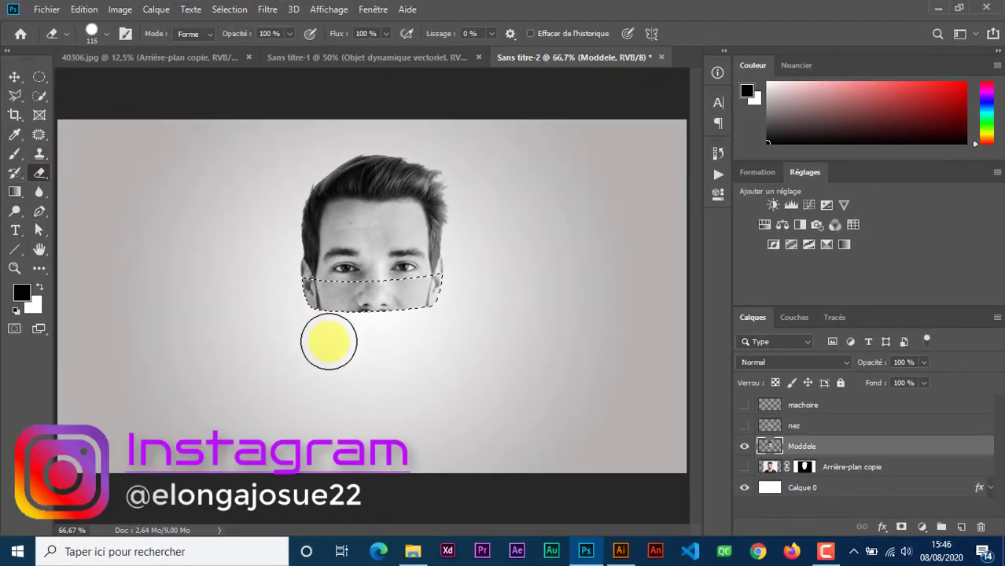
left_click_drag(298, 308, 458, 281)
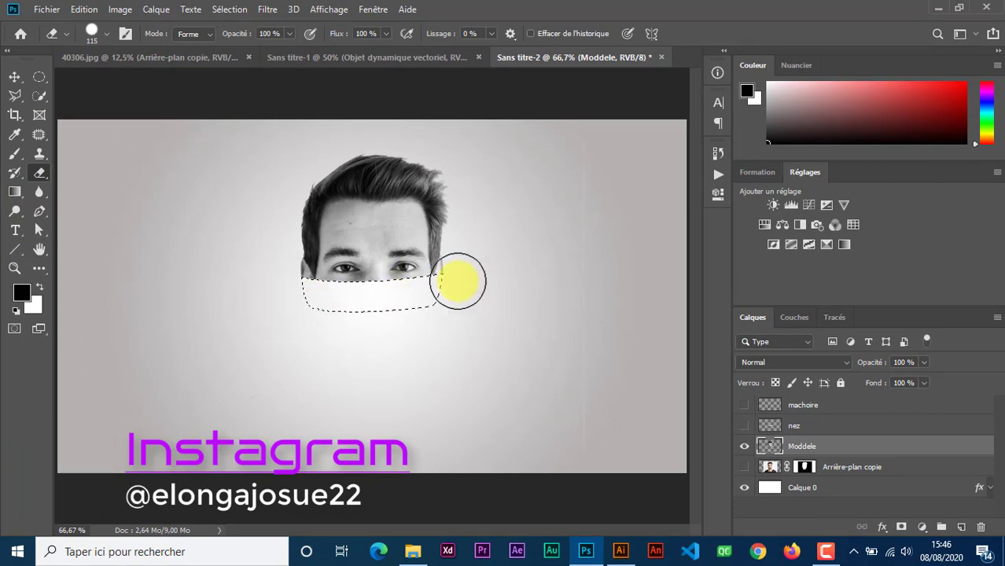
key("ctrl+d")
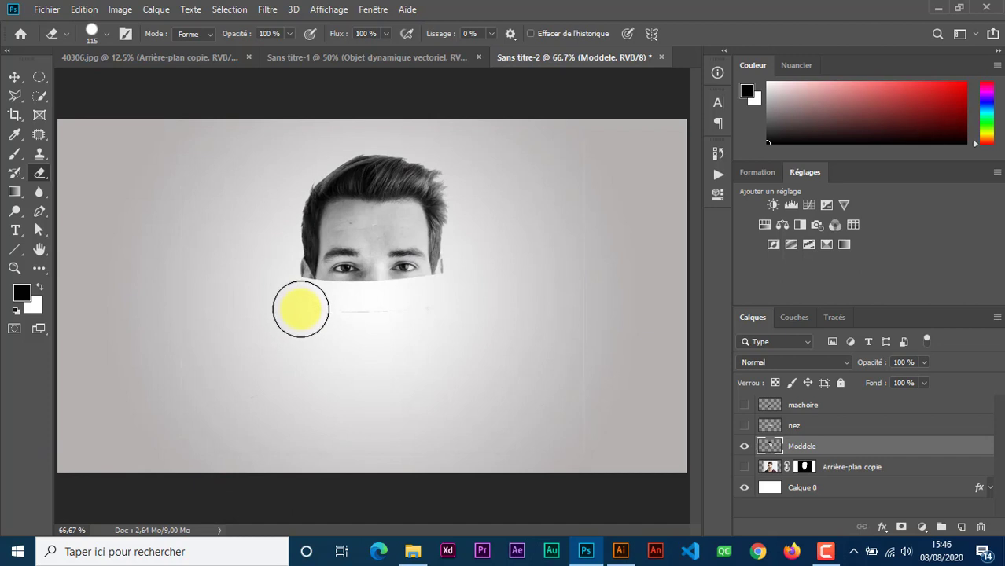
mouse_move(298, 306)
left_mouse_down()
mouse_move(375, 339)
mouse_move(287, 321)
mouse_move(426, 314)
left_mouse_up()
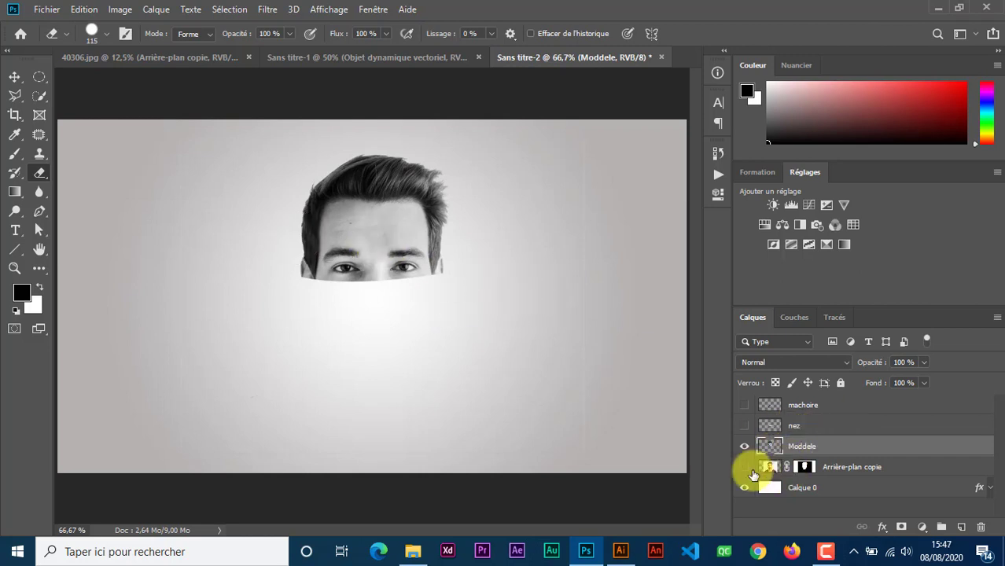
left_click(747, 468)
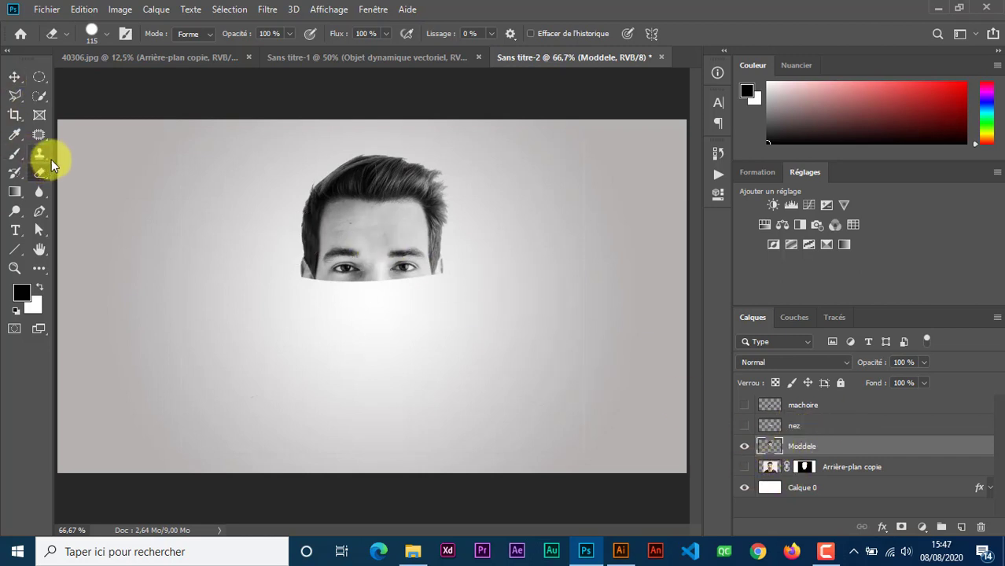
- Outline the eye strip with a pen path and turn it into a selection
left_click(39, 210)
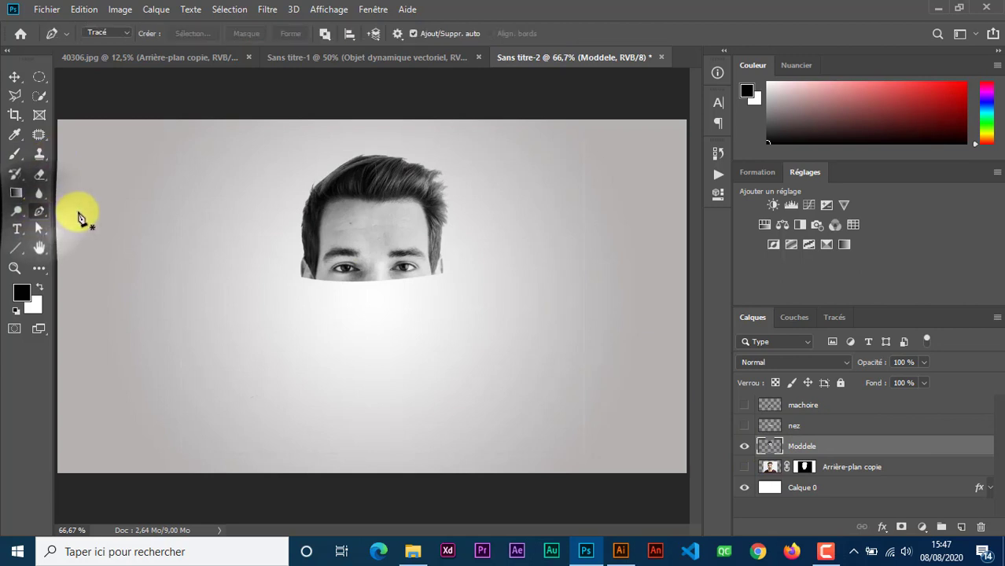
left_click(466, 234)
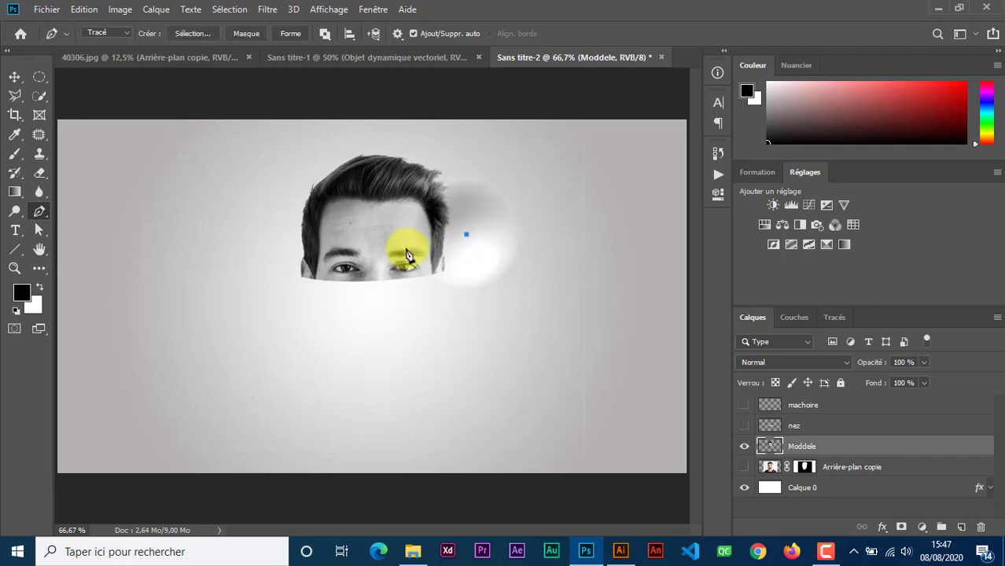
left_click(281, 234)
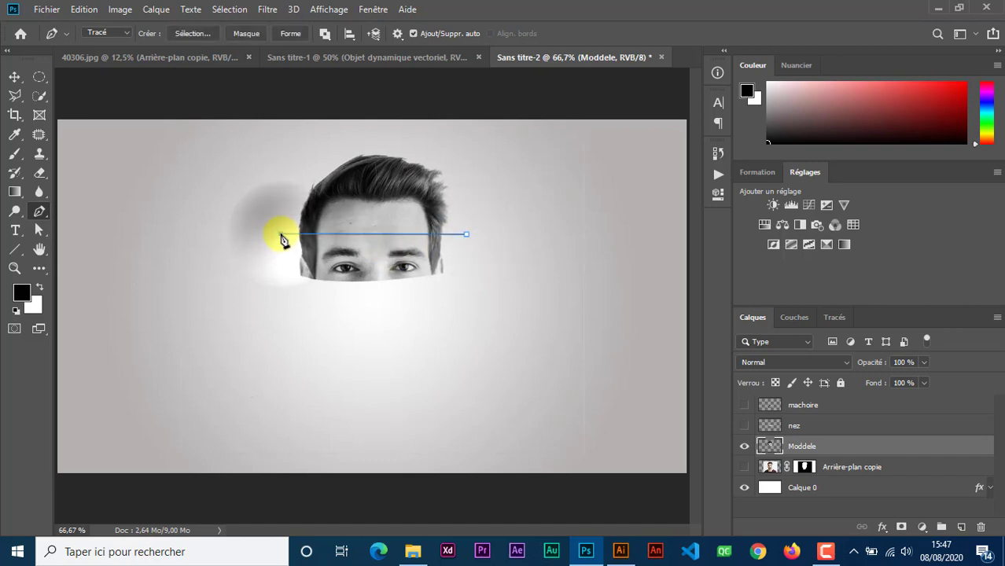
mouse_move(281, 239)
left_mouse_down()
mouse_move(231, 222)
mouse_move(213, 238)
left_mouse_up()
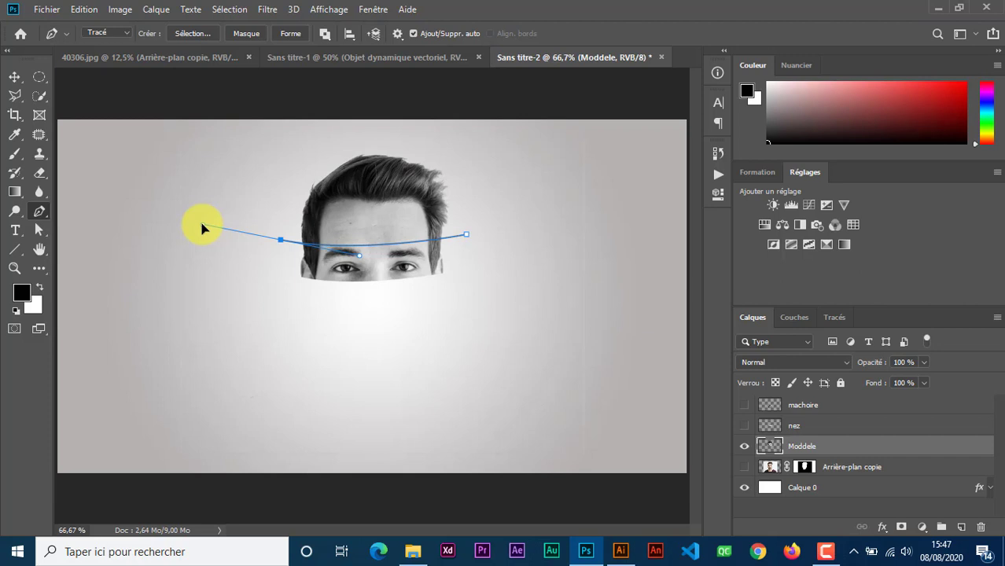
left_click(268, 311)
left_click(424, 343)
left_click(517, 317)
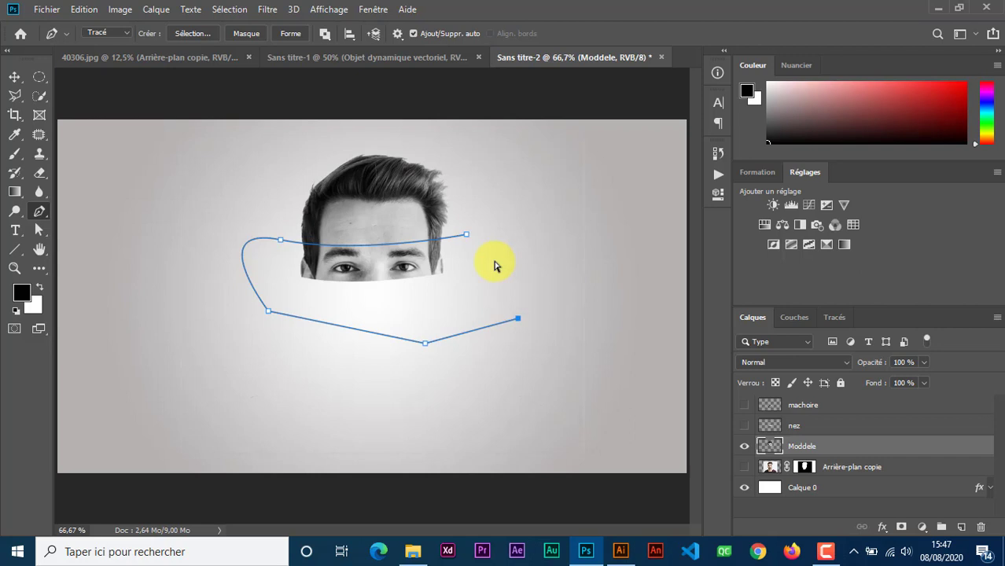
key("Return")
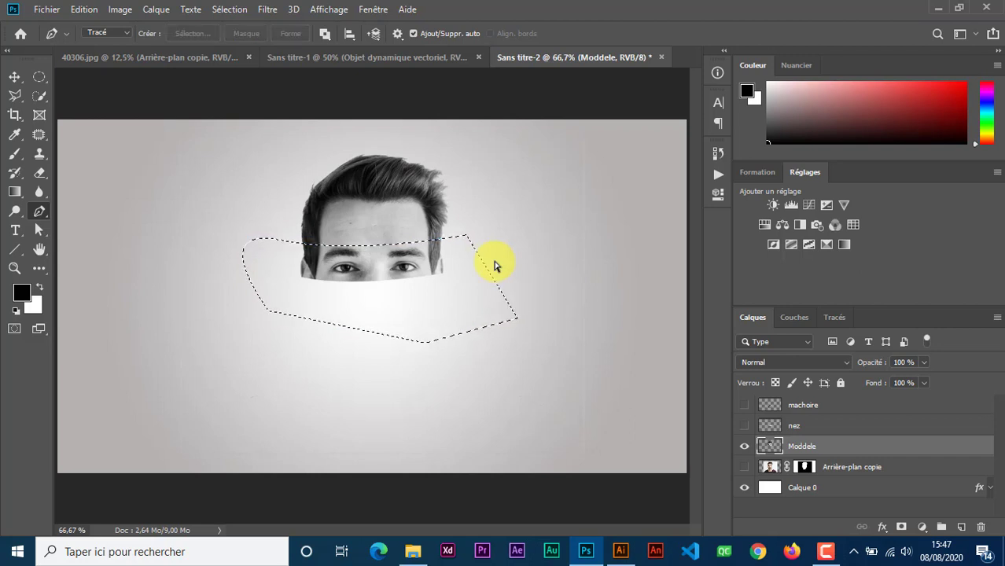
- Copy the eye strip to a new layer and name it 'yeux'
key("ctrl+j")
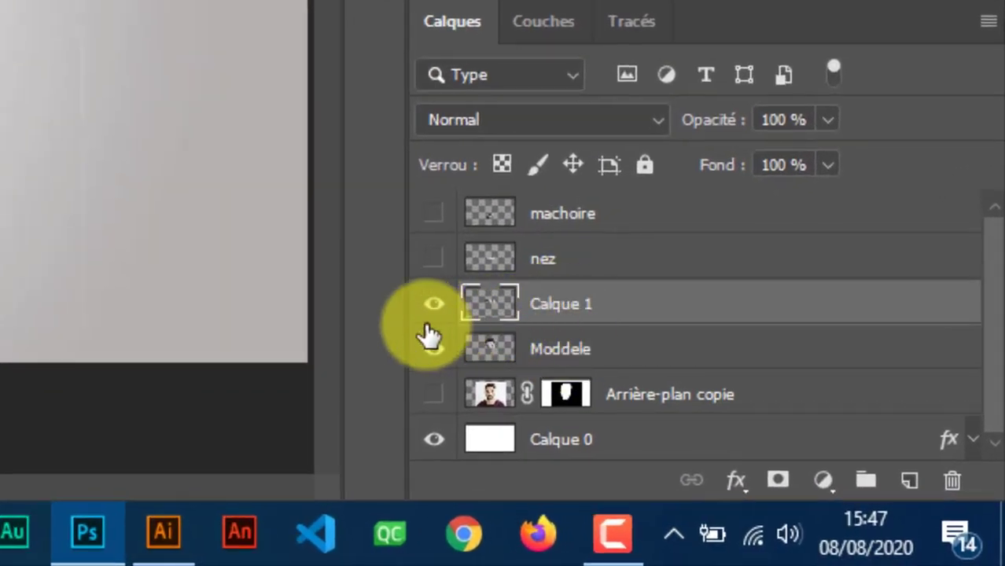
left_click(434, 348)
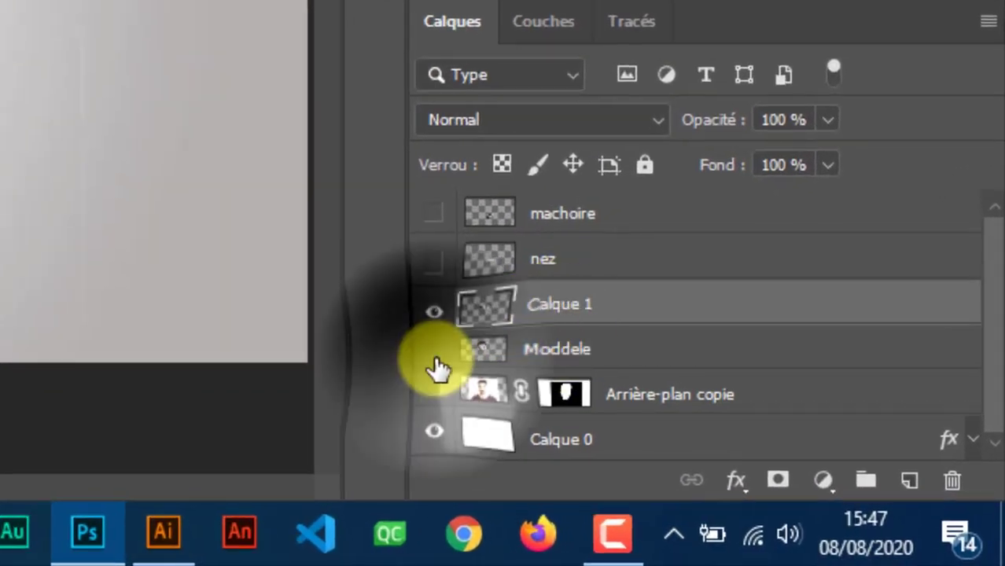
left_click(433, 348)
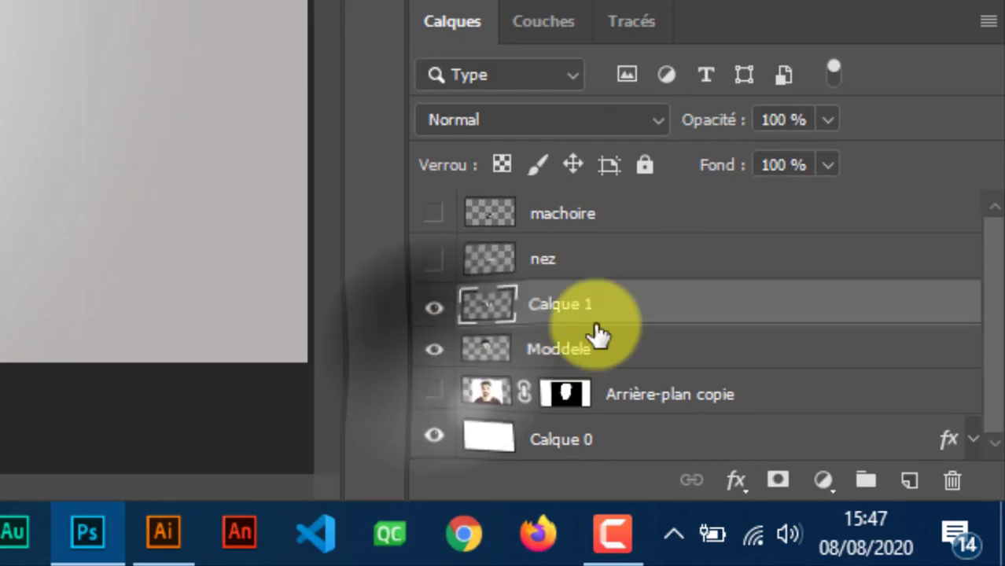
double_click(555, 305)
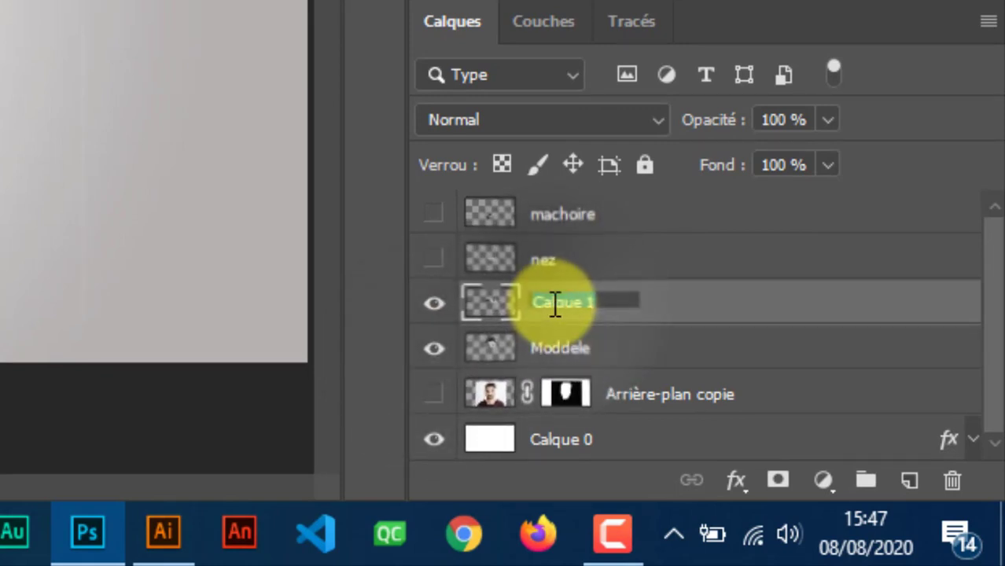
type("ve")
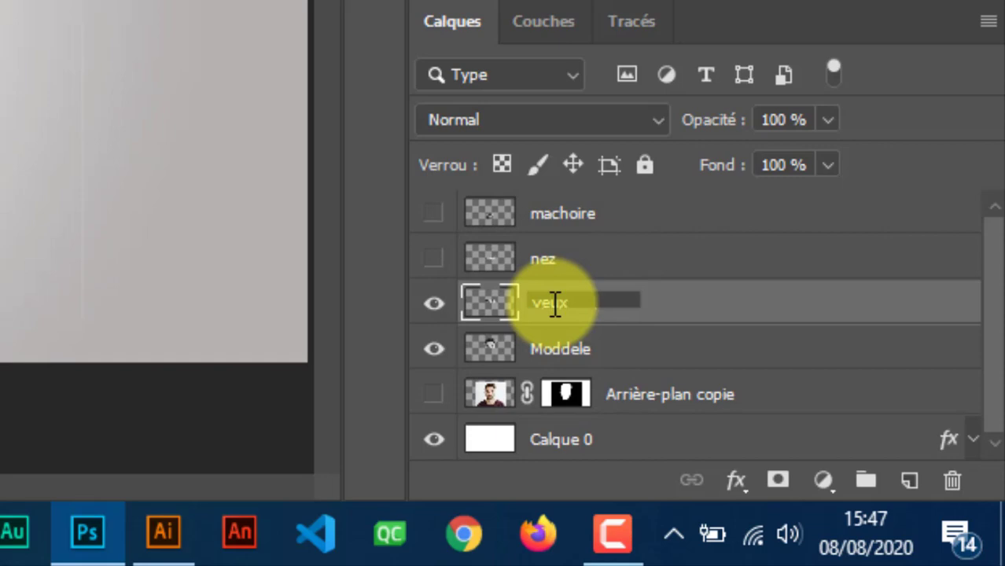
key("Return")
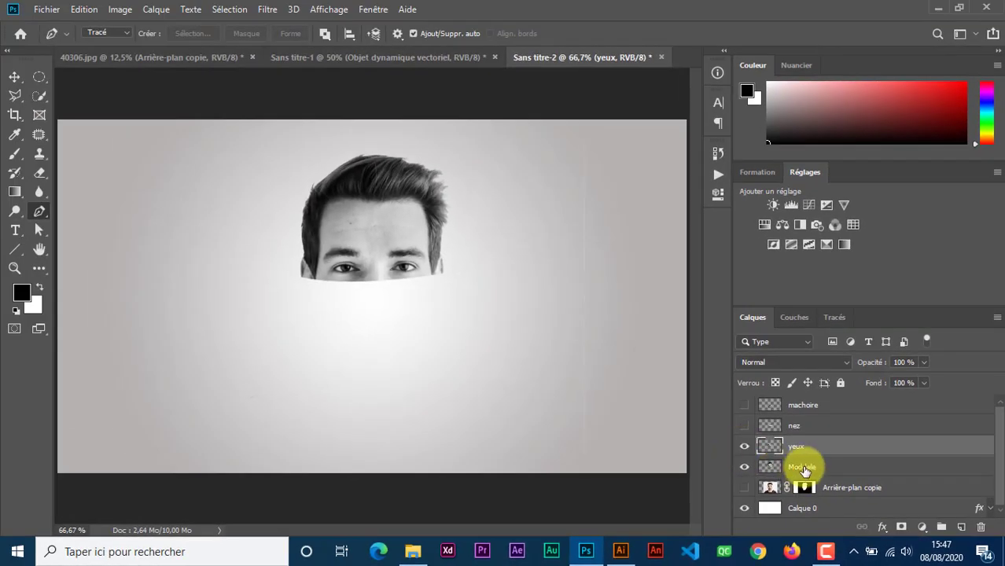
- Rename Moddele to 'cheveux' and preview the eye strip alone
double_click(802, 468)
type("cheveux")
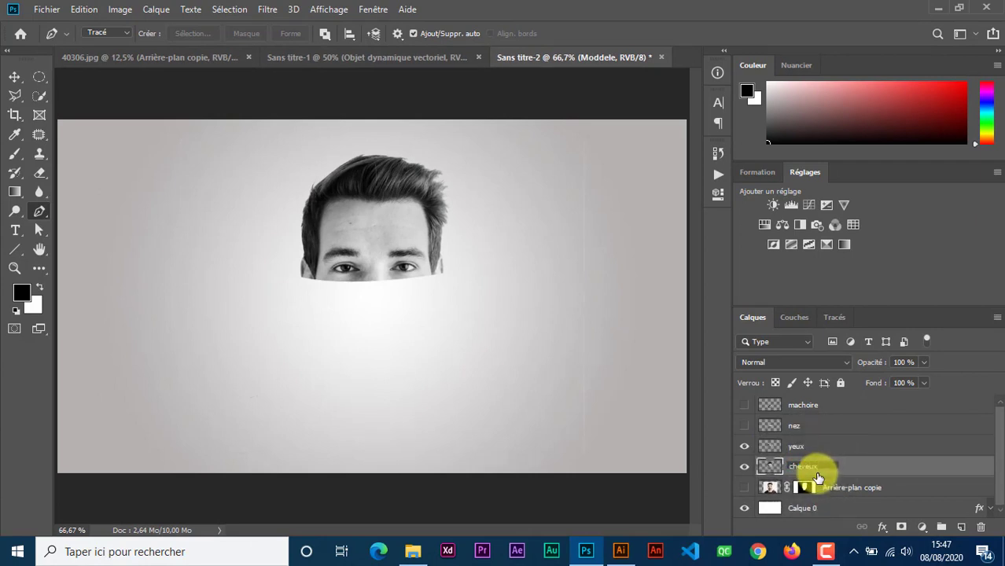
left_click(746, 468)
left_click(747, 446)
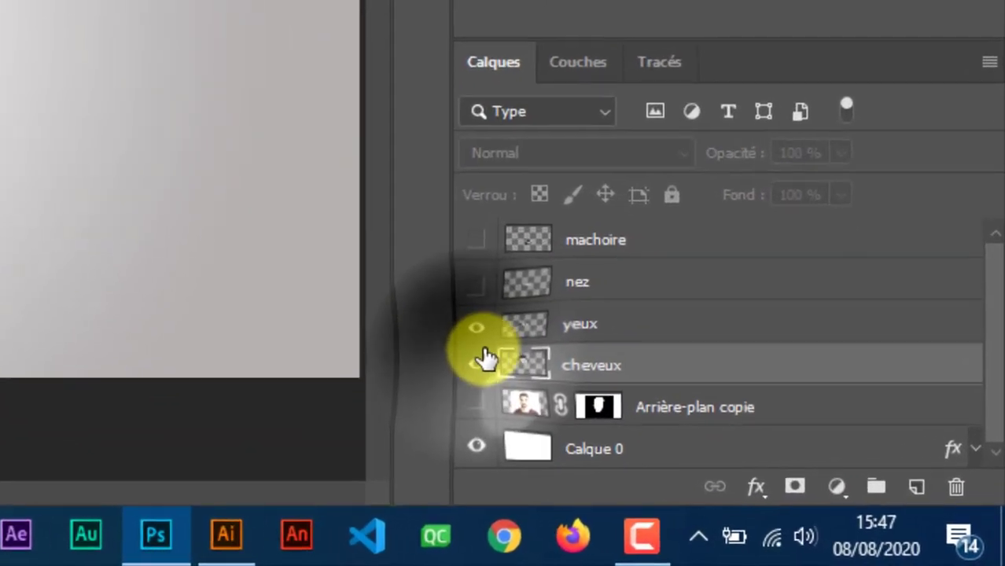
left_click(669, 438)
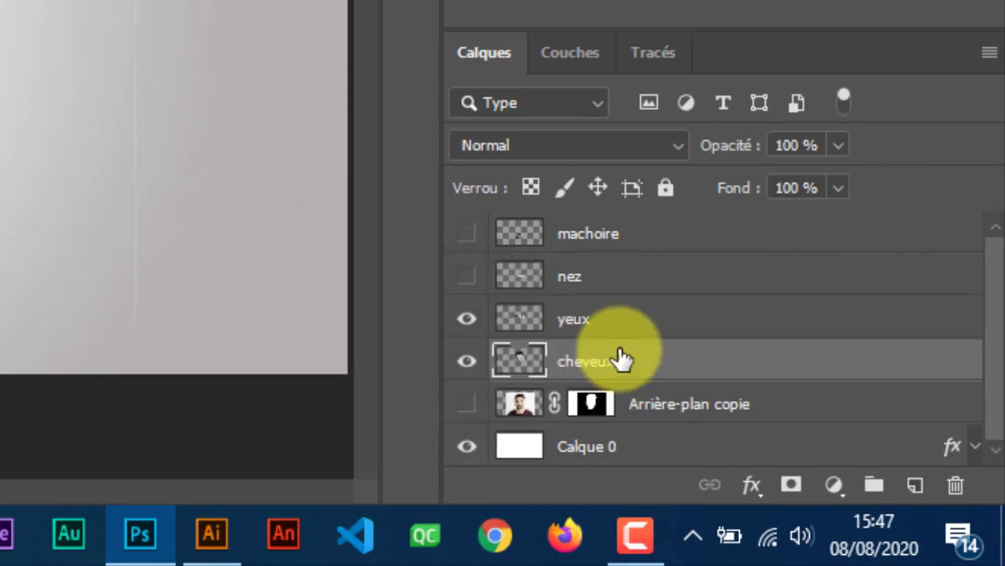
- Order layers cheveux, yeux, nez, machoire top to bottom and make nez and machoire visible
left_click_drag(631, 361, 620, 230)
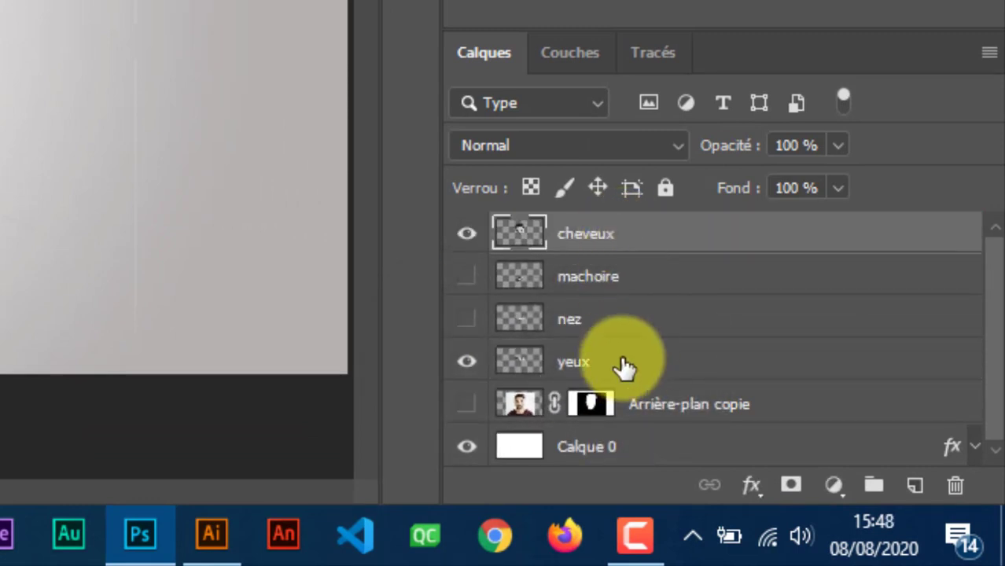
left_click_drag(621, 362, 631, 260)
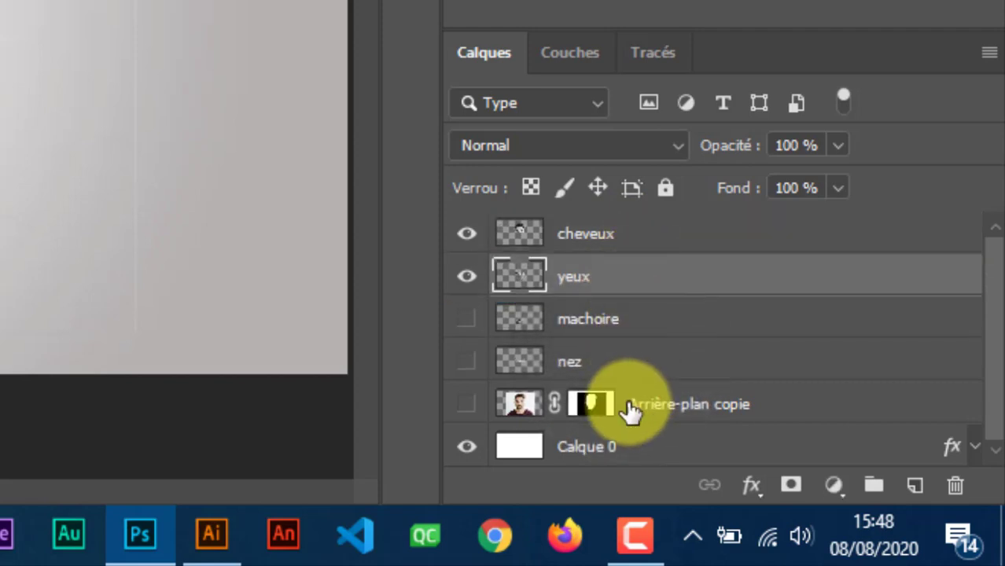
left_click_drag(622, 366, 621, 305)
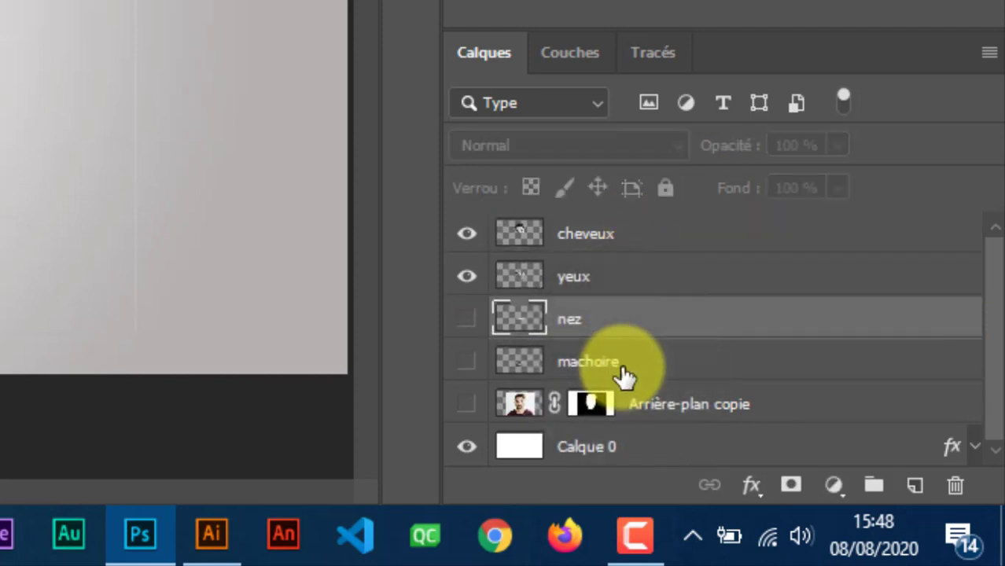
left_click(467, 318)
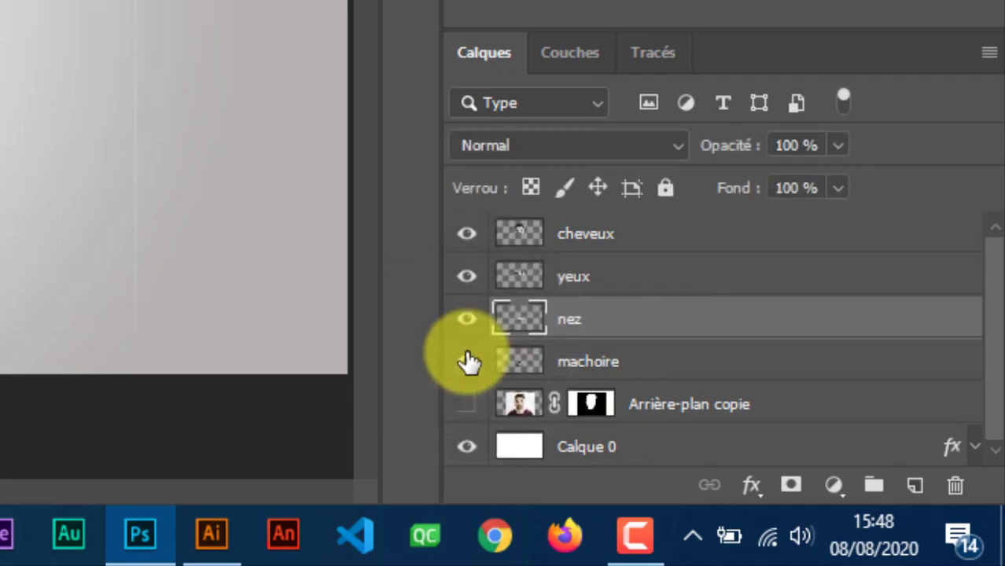
left_click(466, 361)
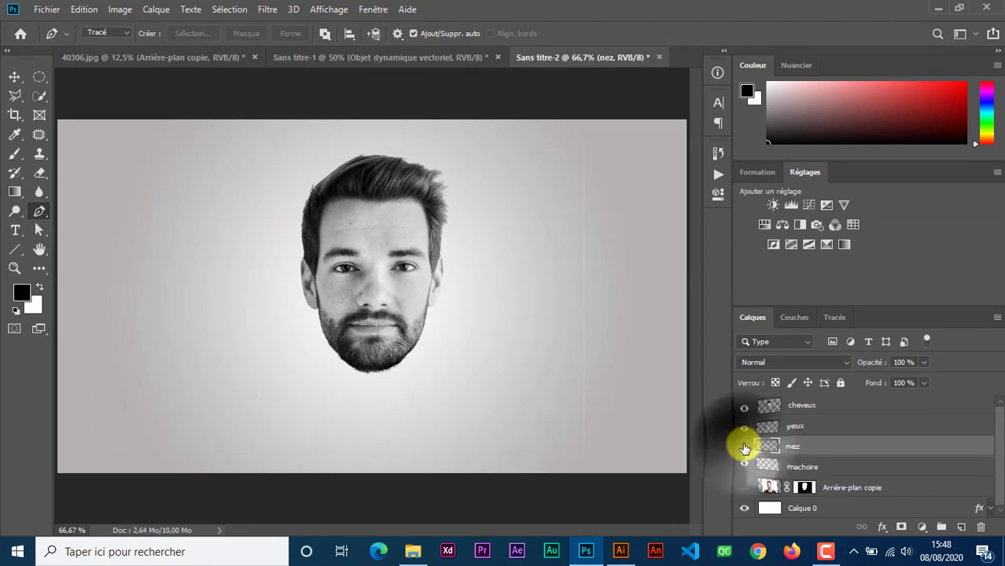
- Hide nez, compare the strips, and delete the yeux eye-strip layer
left_click(751, 450)
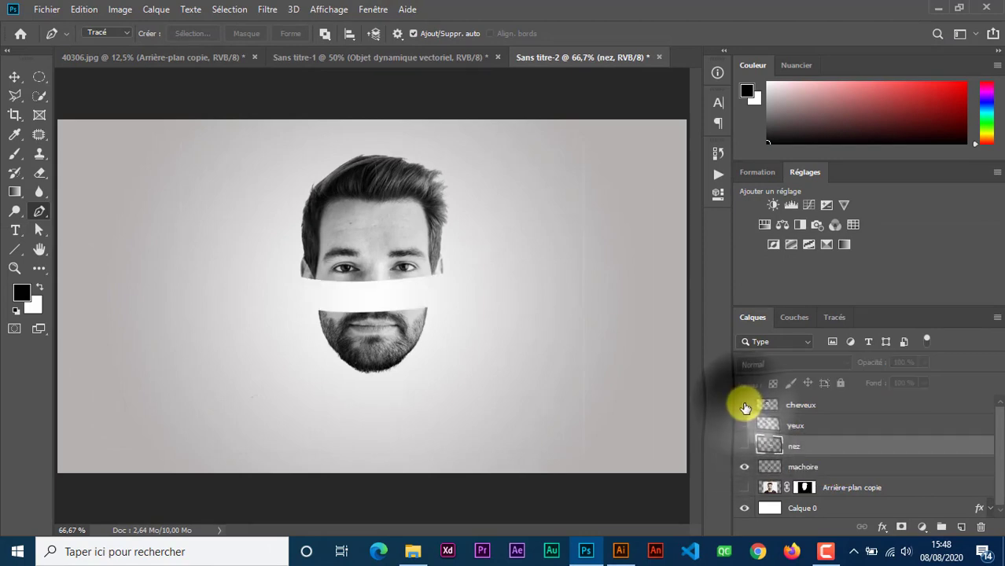
left_click(744, 404)
left_click(744, 408)
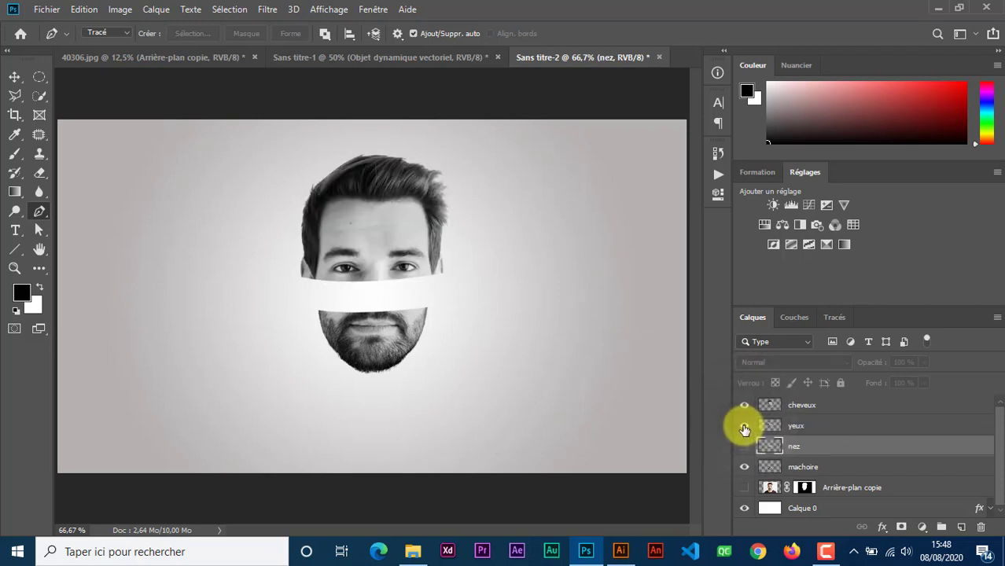
left_click(744, 407)
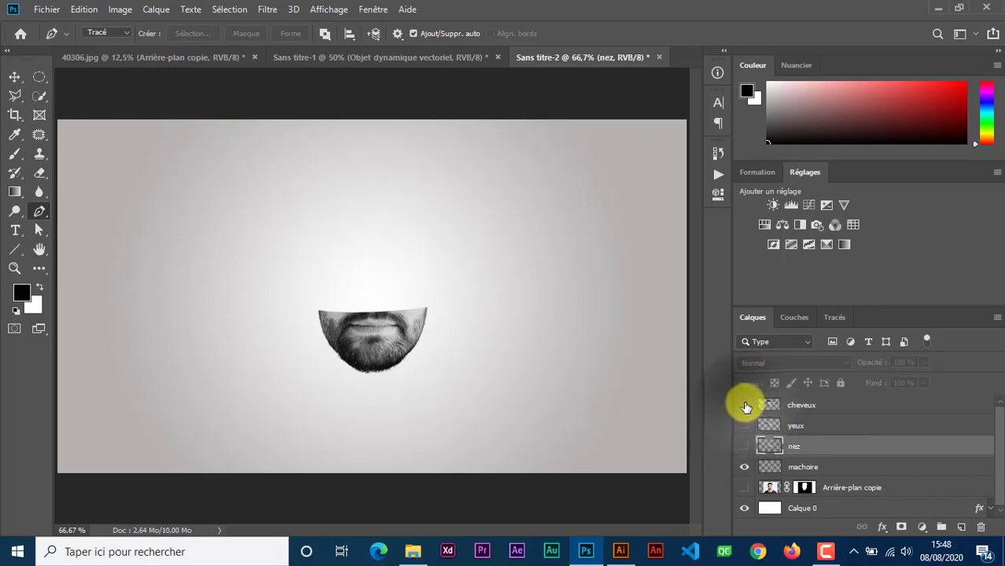
left_click(743, 426)
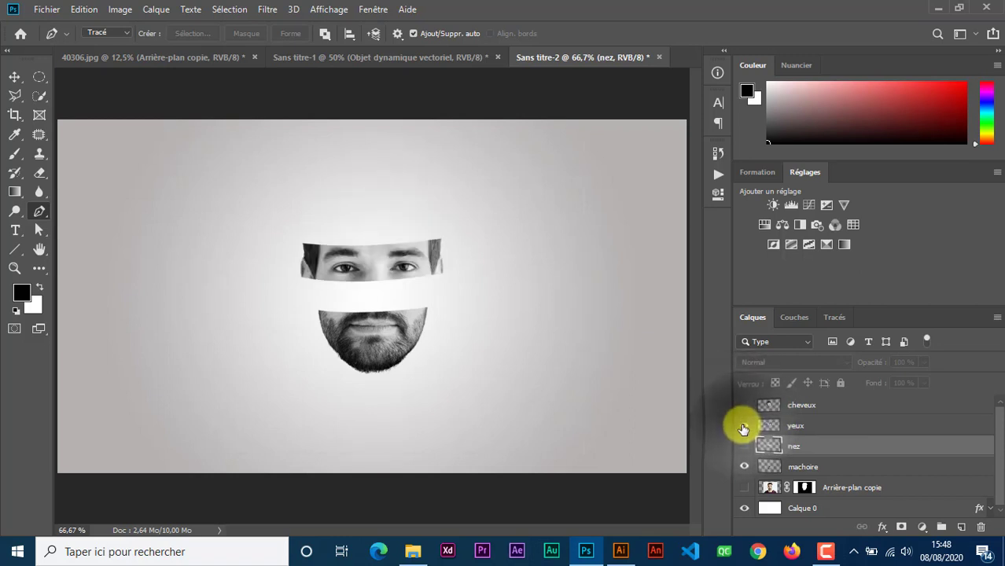
left_click(745, 405)
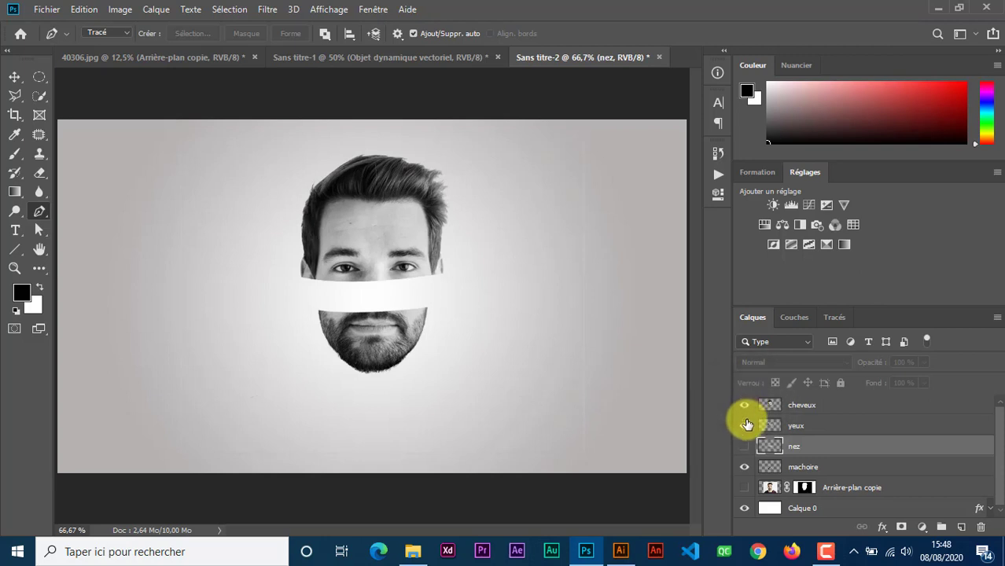
left_click(744, 425)
left_click_drag(775, 431, 981, 527)
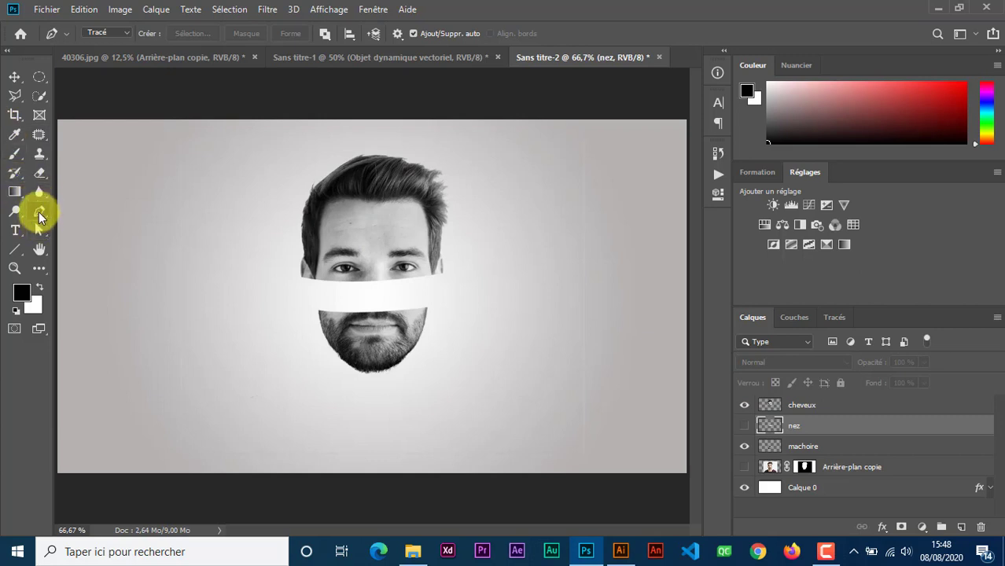
- Trace a Pen path around the eyes on cheveux and copy that strip onto a new layer
left_click(802, 405)
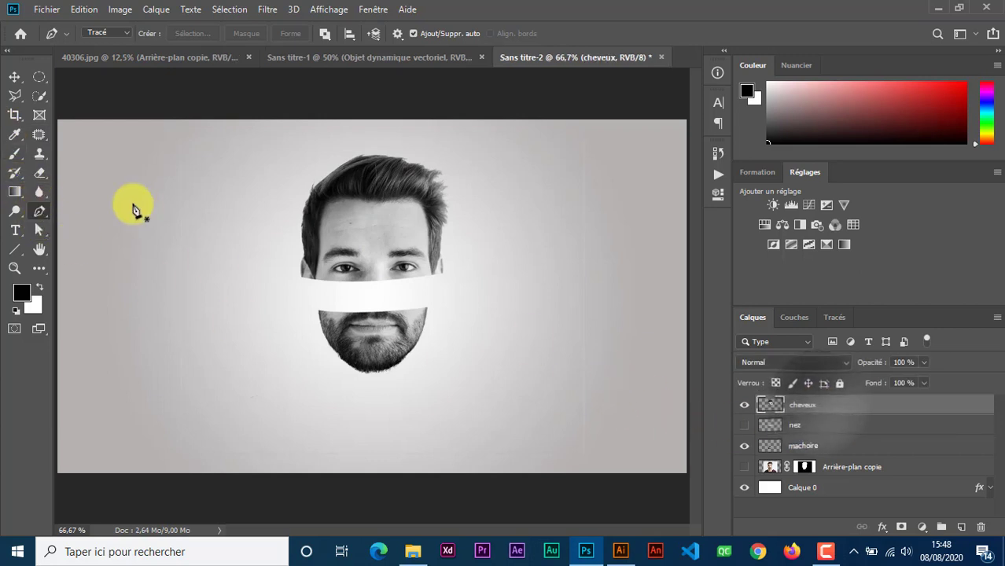
left_click(456, 229)
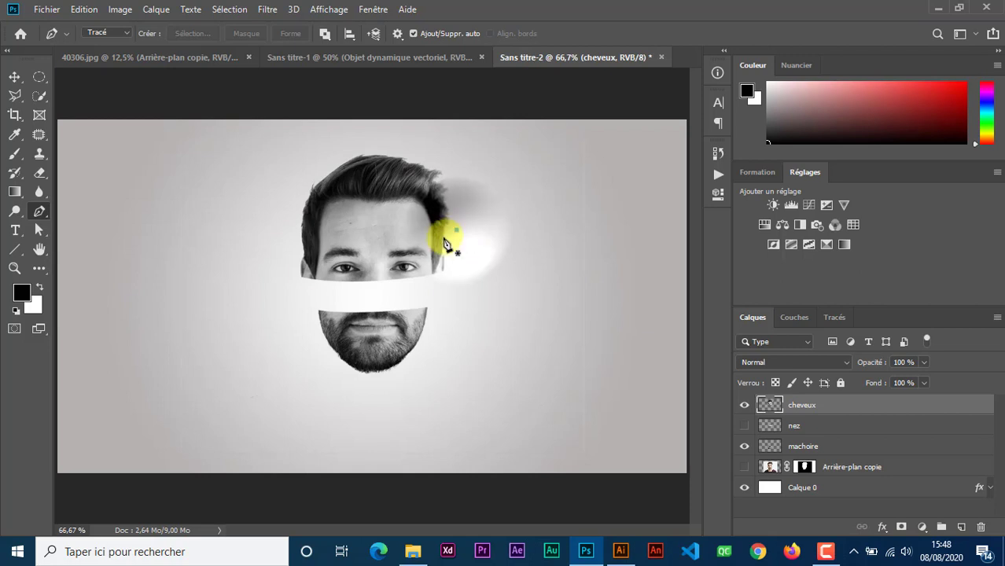
left_click(289, 230)
left_click_drag(290, 233, 201, 195)
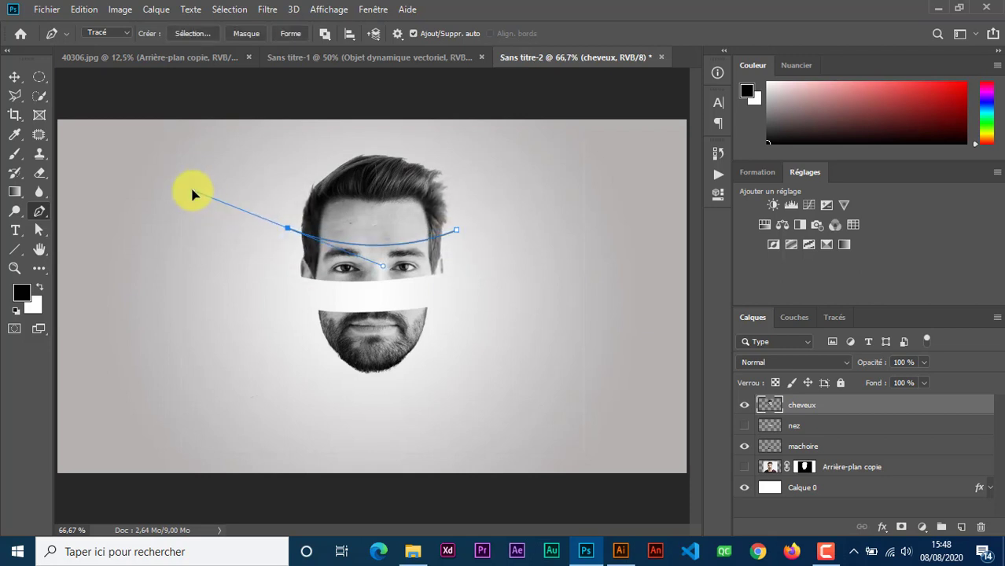
left_click_drag(208, 195, 218, 189)
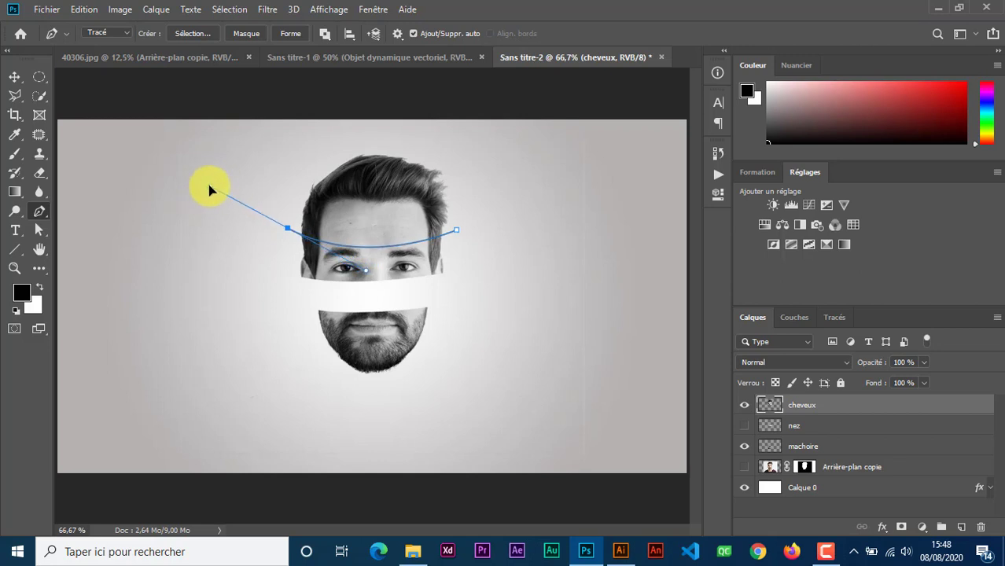
left_click_drag(279, 259, 291, 301)
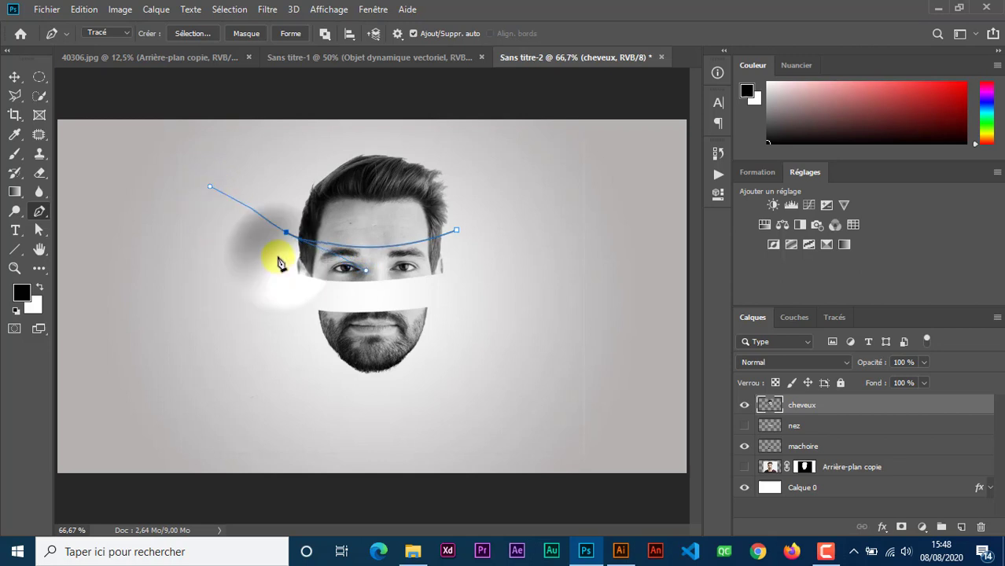
left_click(291, 295)
left_click(493, 299)
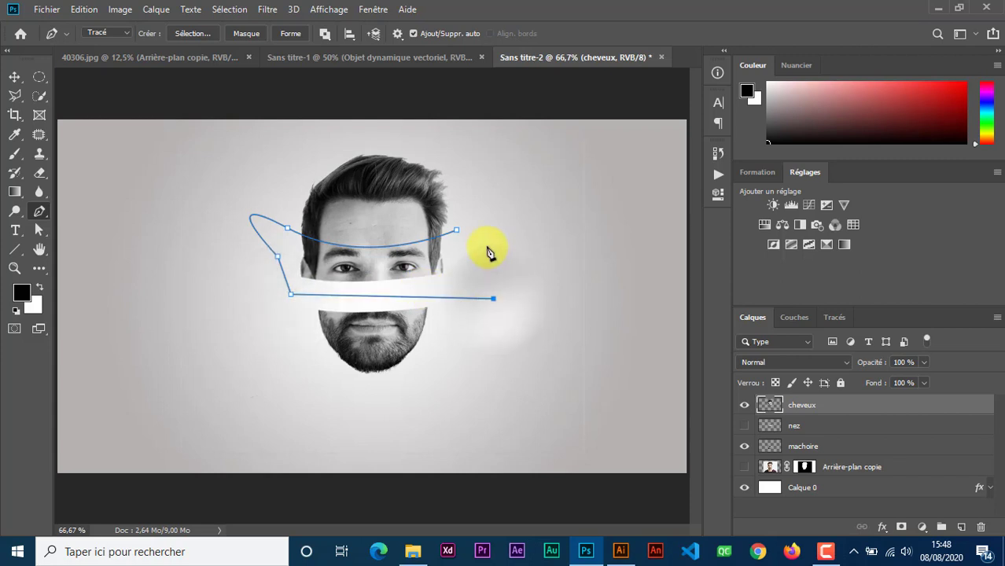
key("Escape")
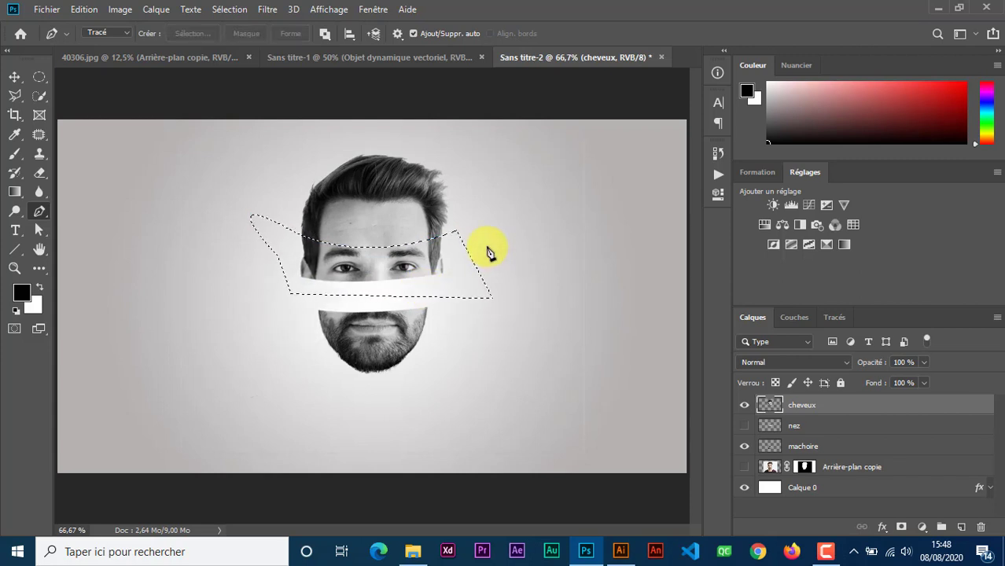
key("ctrl+j")
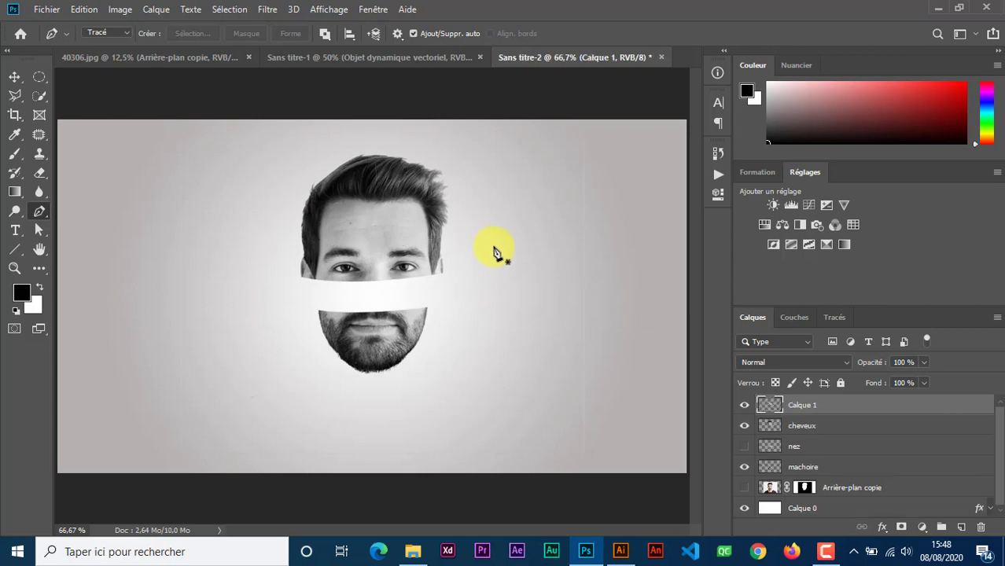
- Hide cheveux and delete the trial Calque 1 eye-strip layer
left_click(744, 428)
left_click(744, 428)
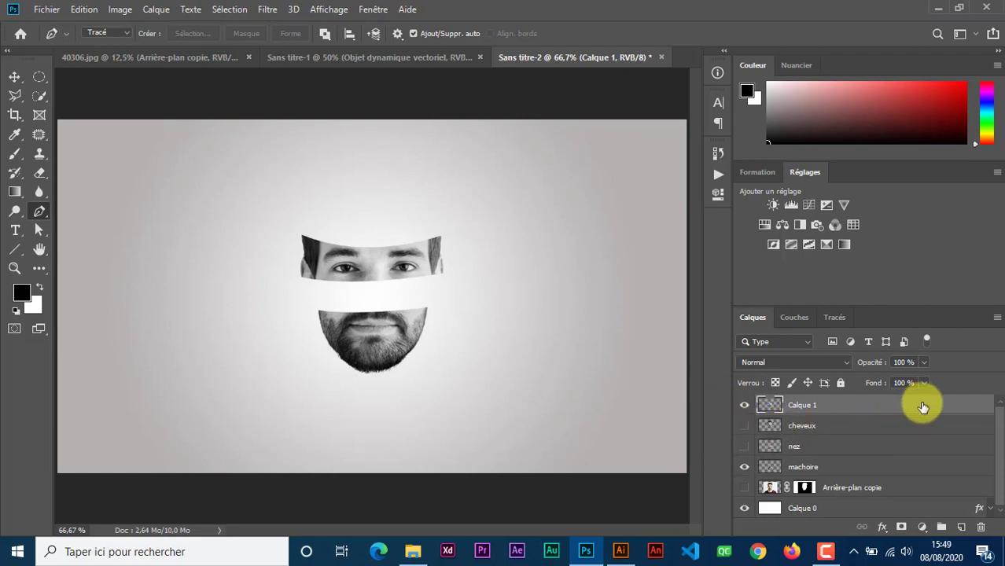
left_click_drag(923, 406, 981, 527)
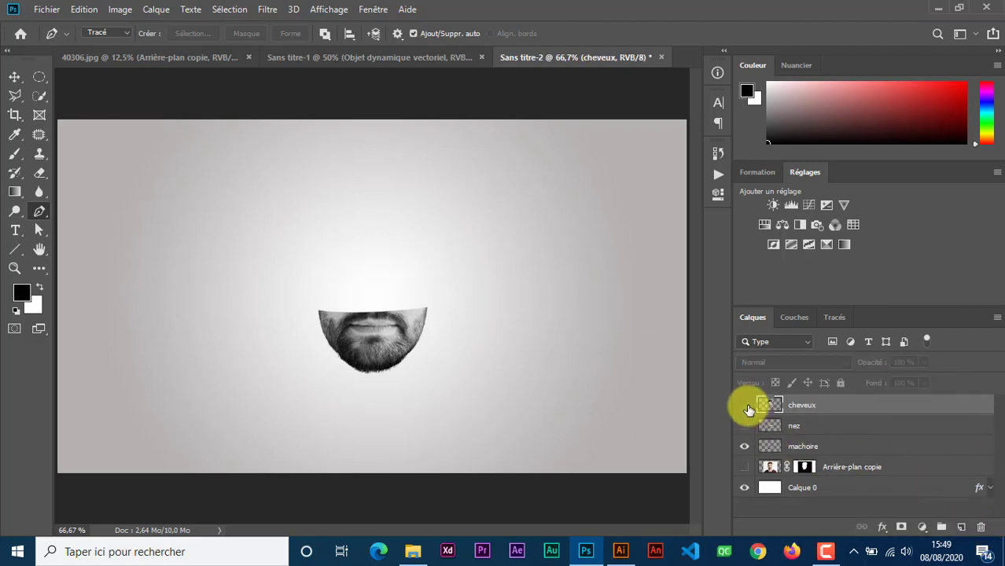
- Show cheveux again and copy a slanted Pen-path eye strip onto a new layer
left_click(744, 405)
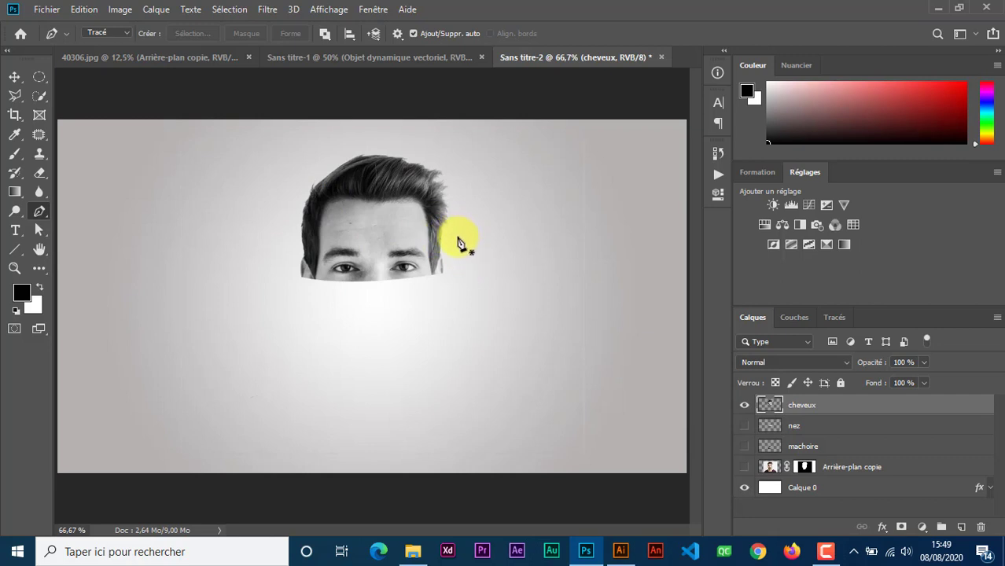
left_click(458, 237)
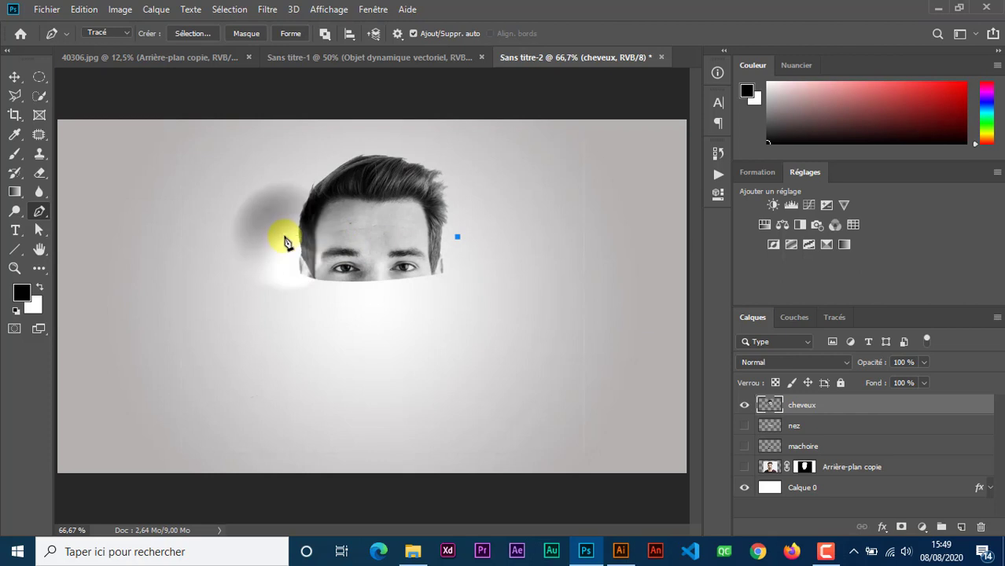
left_click_drag(284, 236, 250, 221)
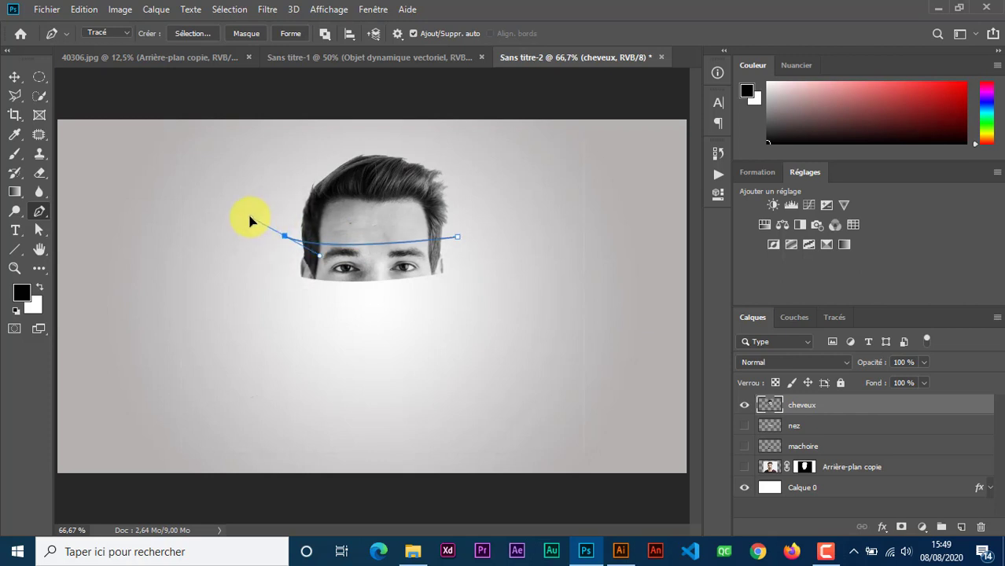
left_click(276, 283)
left_click(503, 346)
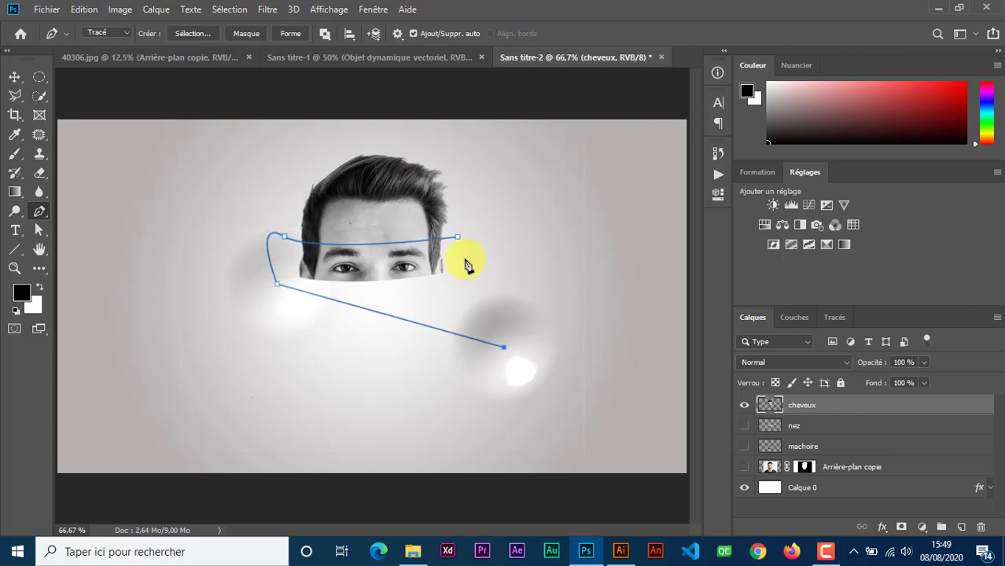
left_click(458, 237)
key("Escape")
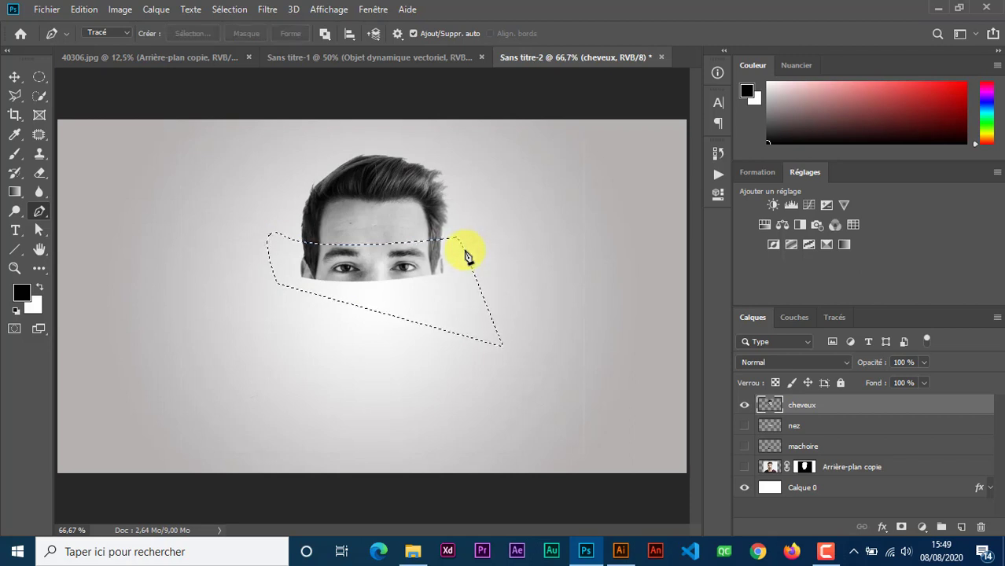
key("ctrl+j")
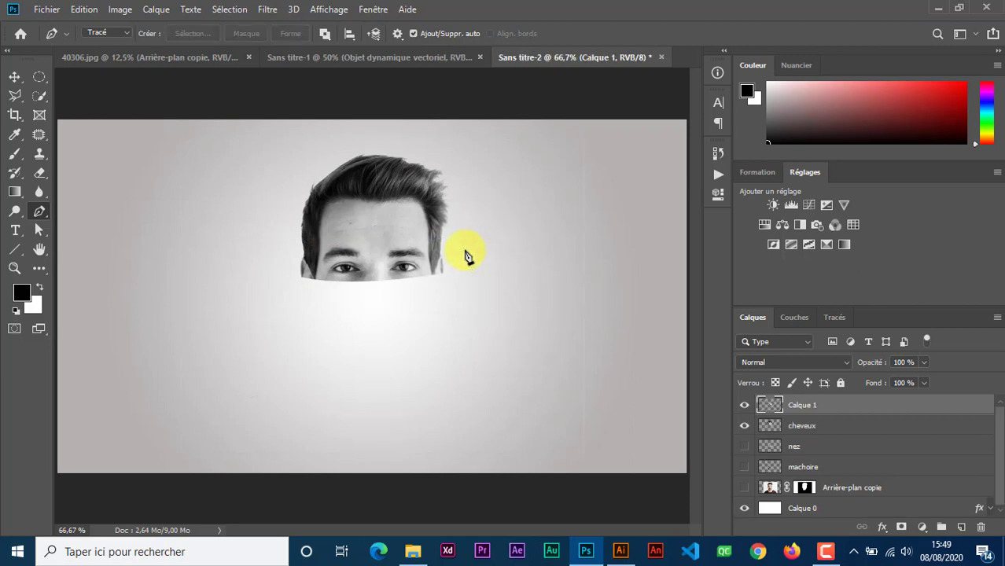
- Toggle cheveux off and on to check the strip, then delete the slanted Calque 1
left_click(744, 425)
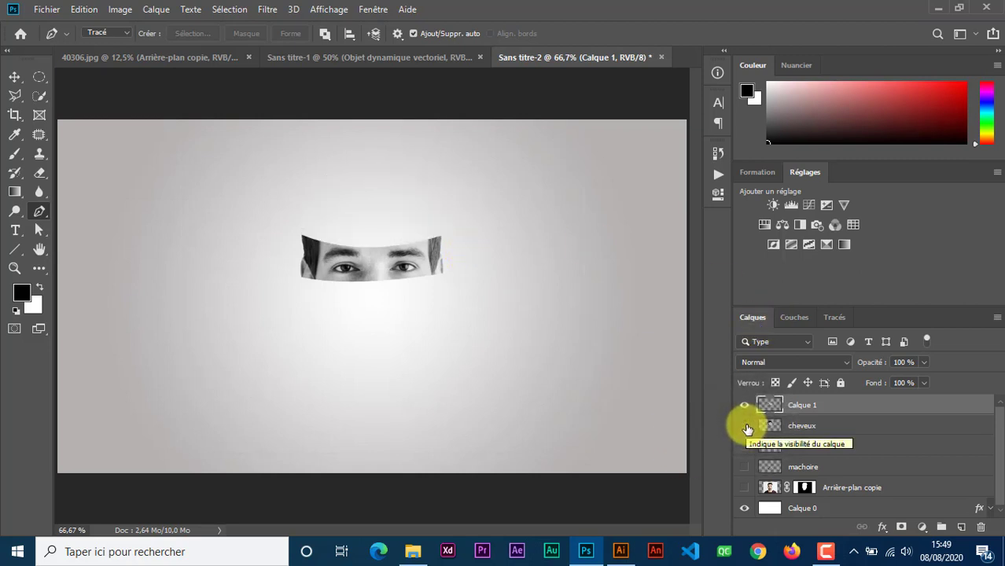
left_click(744, 425)
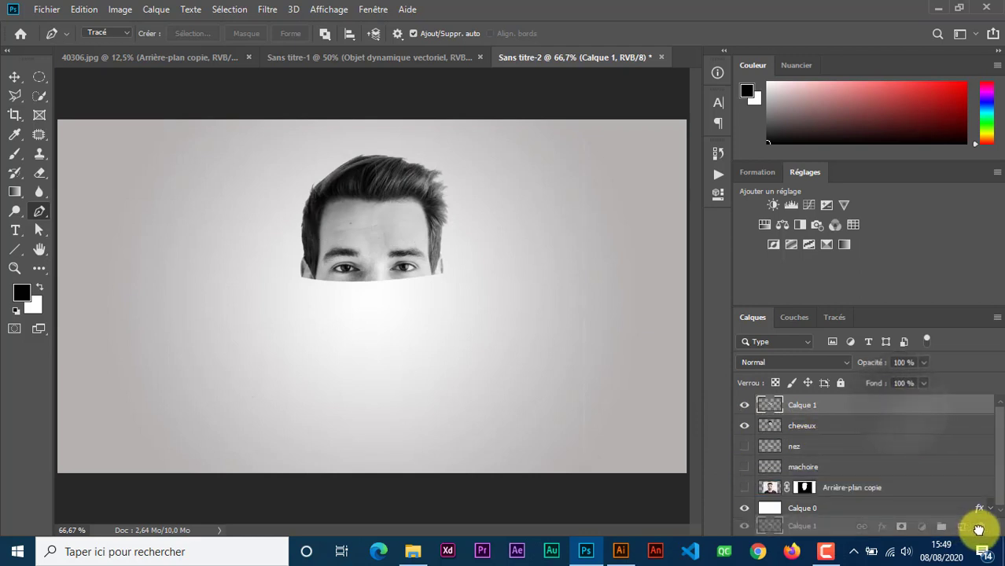
left_click_drag(879, 420, 980, 526)
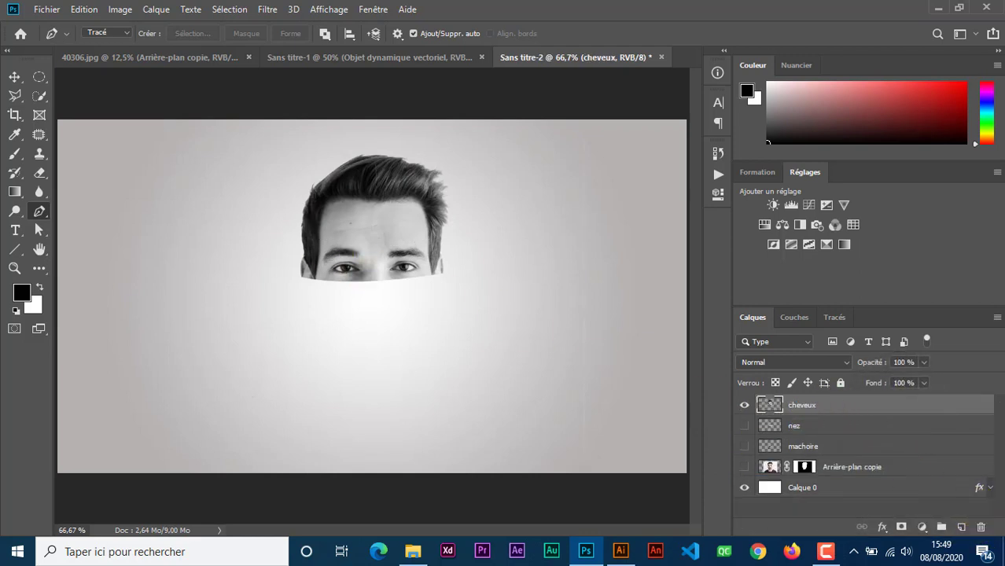
- Draw a first tilted Pen path around the eyes on cheveux
left_click(464, 228)
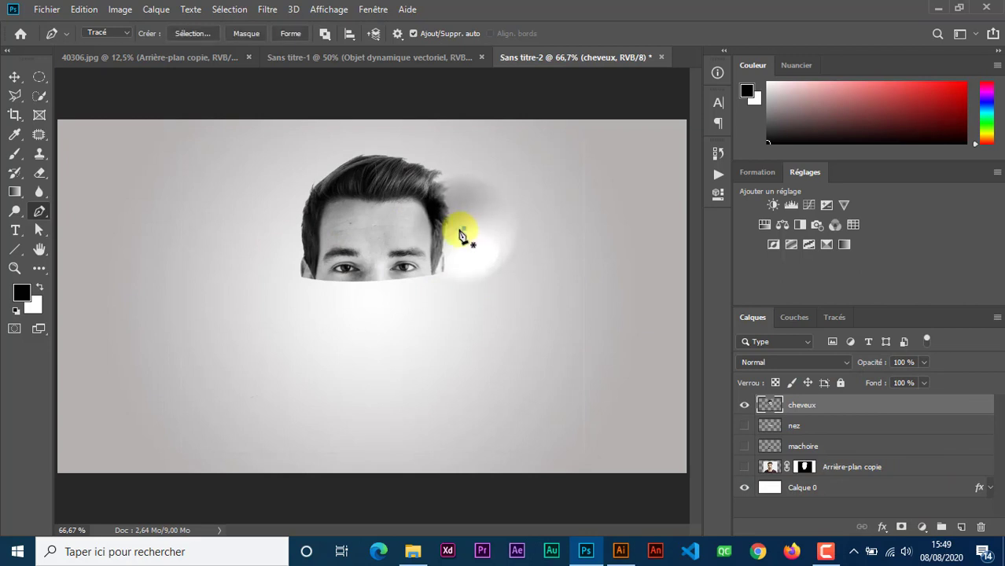
left_click(283, 228)
left_click_drag(284, 231, 266, 224)
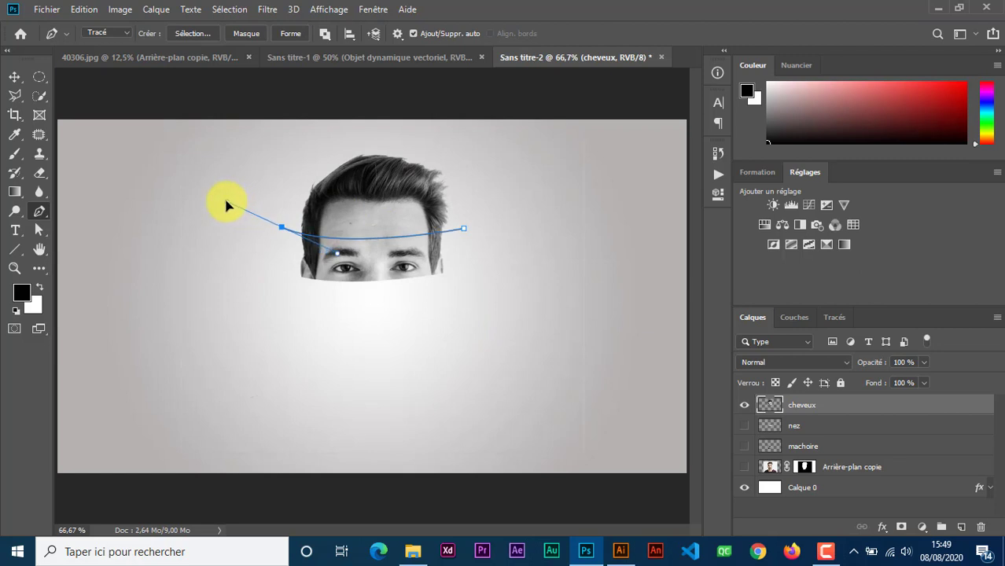
left_click(271, 292)
left_click(424, 314)
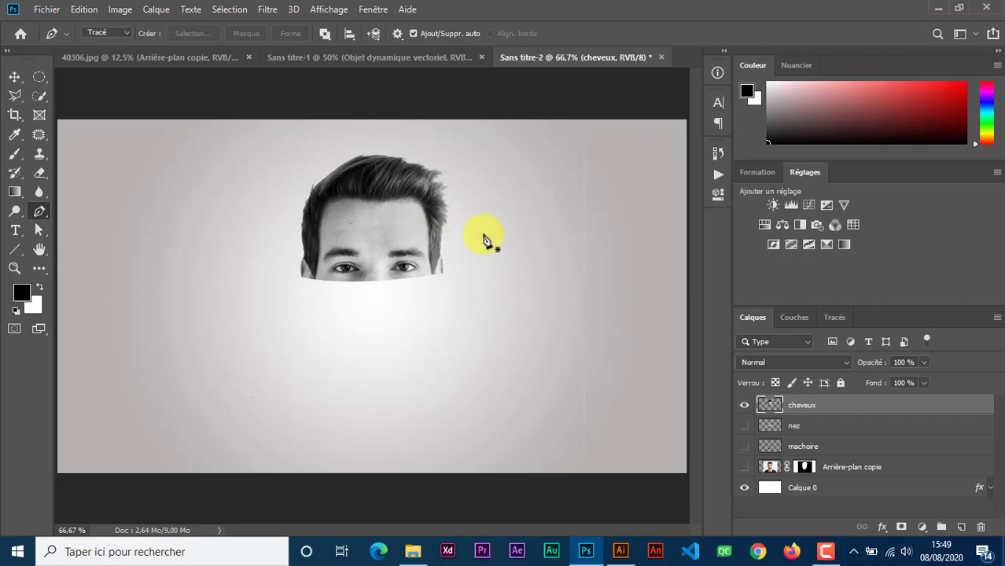
- Redraw the tilted eye path and copy the strip onto new layer Calque 1, checking it with cheveux hidden
left_click(460, 233)
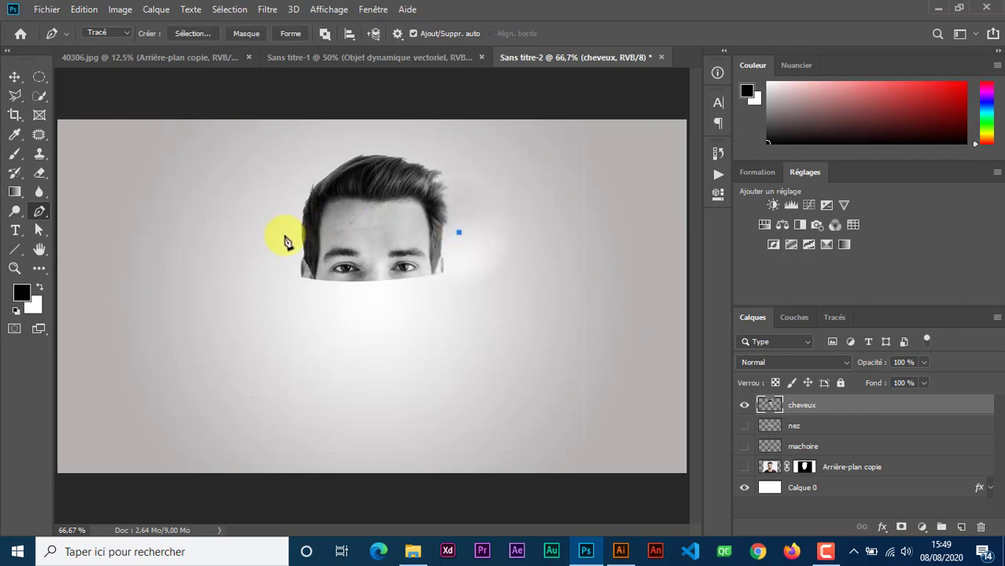
left_click(292, 235)
left_click_drag(293, 236, 268, 226)
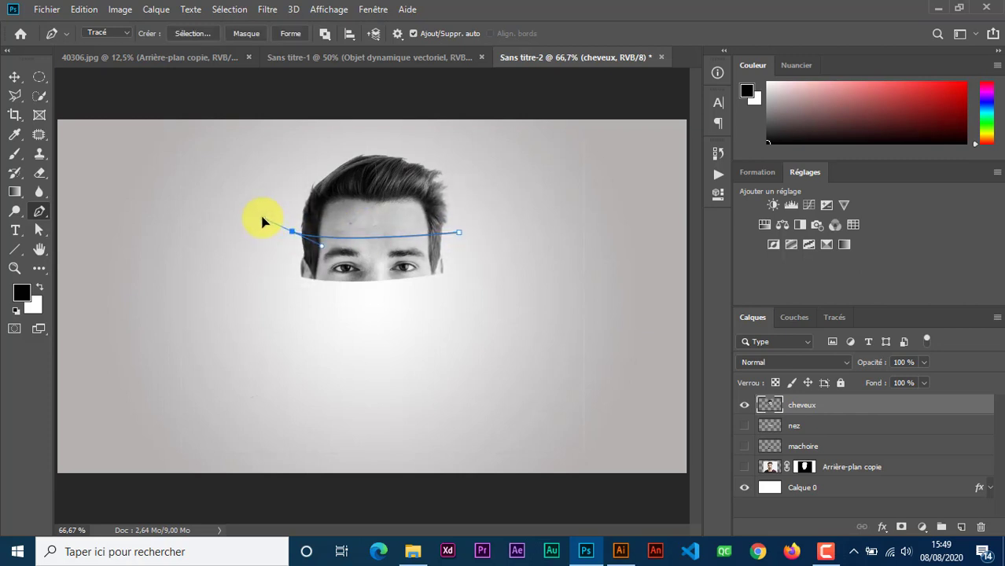
left_click(276, 292)
left_click(457, 302)
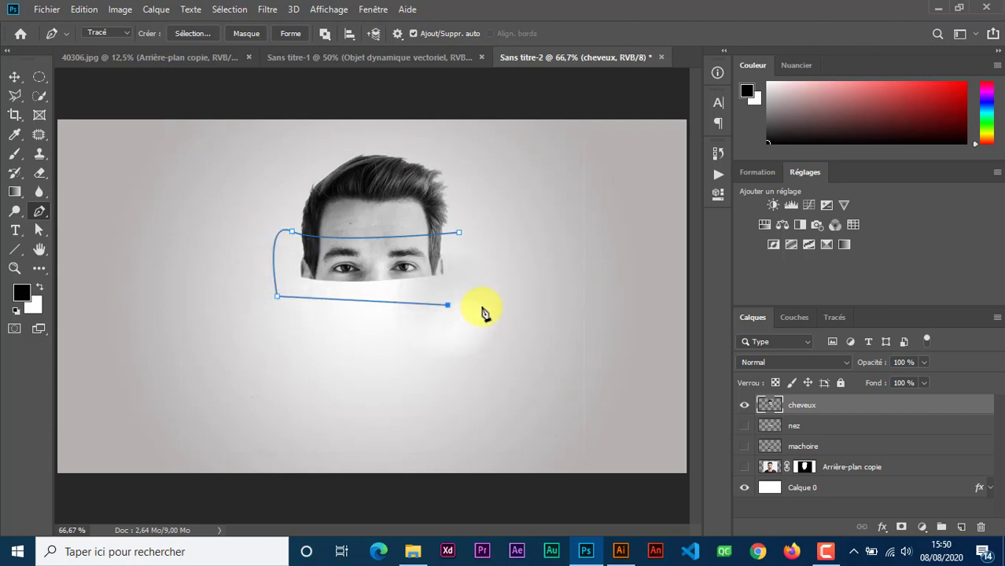
key("Escape")
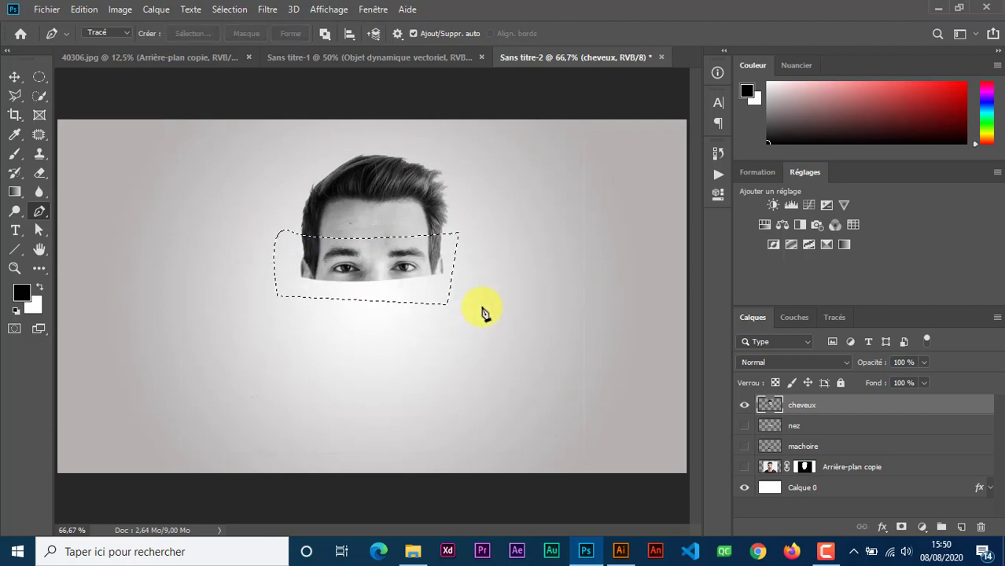
key("ctrl+shift+alt+n")
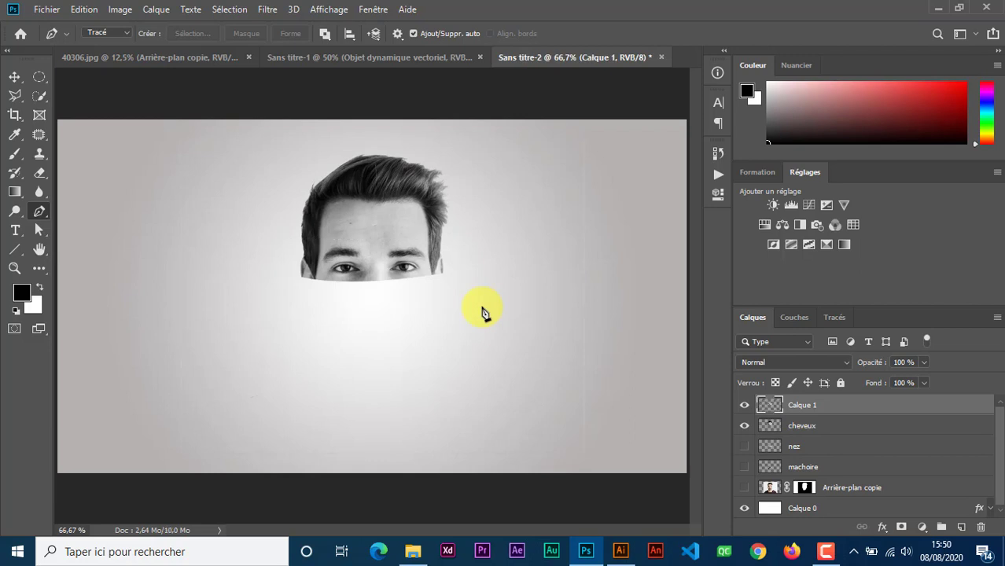
left_click(746, 425)
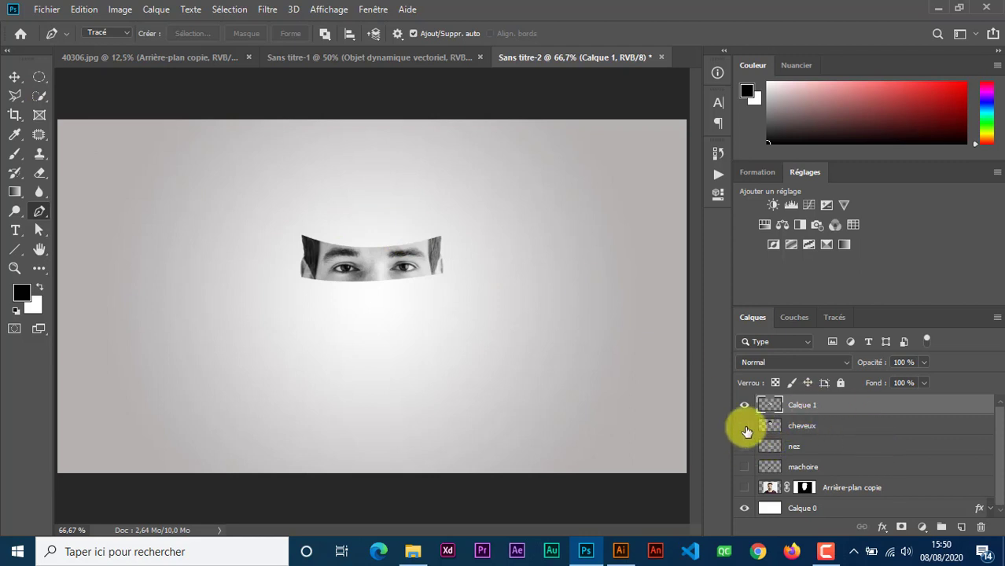
left_click(743, 426)
- Rename Calque 1 to 'yeux' and move it between cheveux and nez, with all face slices hidden
left_click(744, 446)
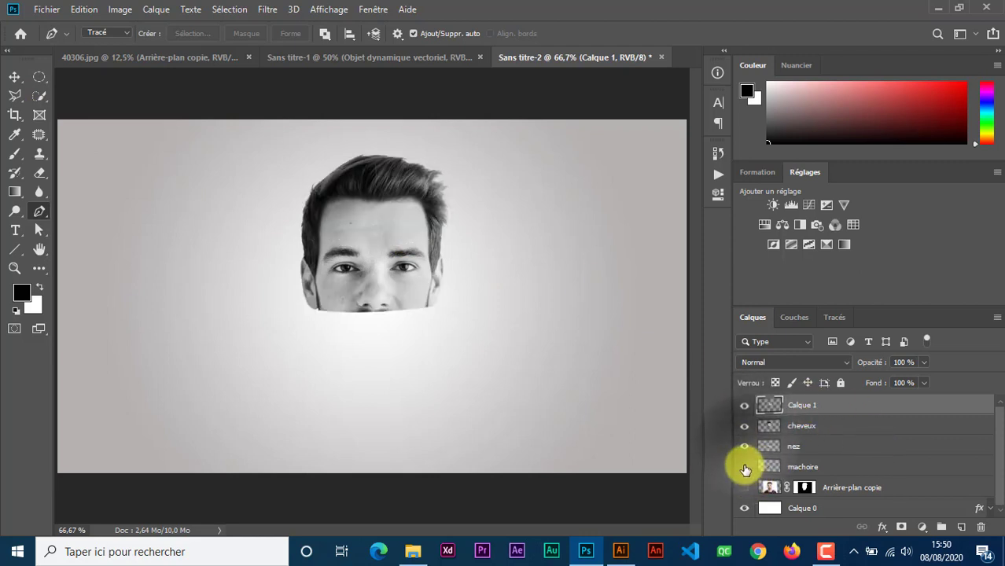
left_click(744, 467)
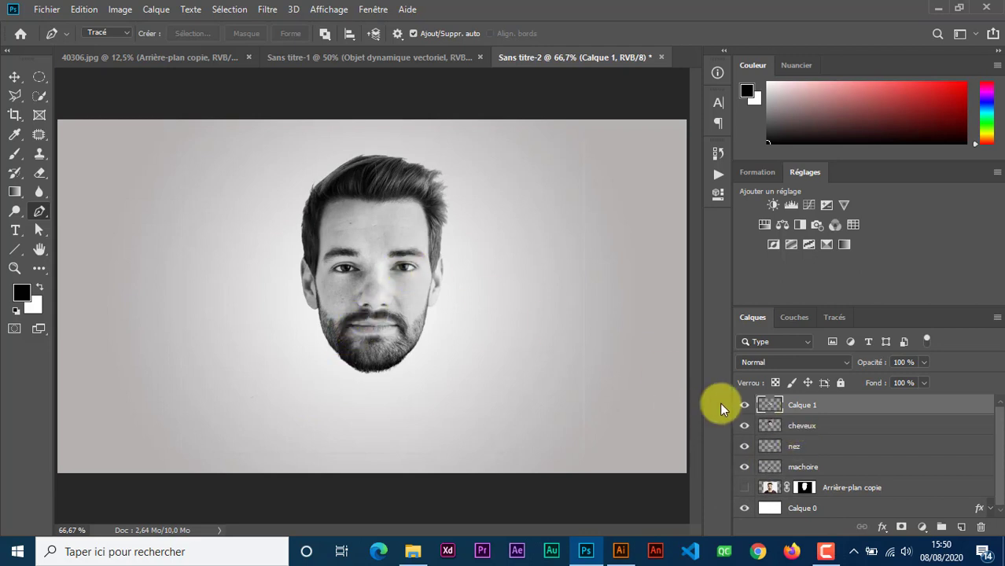
mouse_move(740, 404)
left_mouse_down()
mouse_move(743, 429)
mouse_move(802, 409)
left_mouse_up()
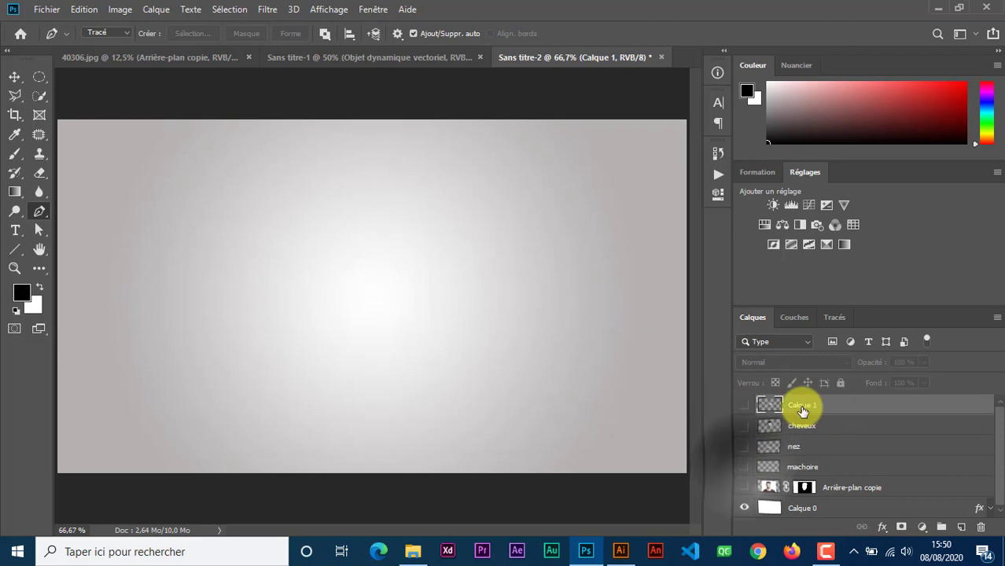
double_click(801, 409)
type("yeux")
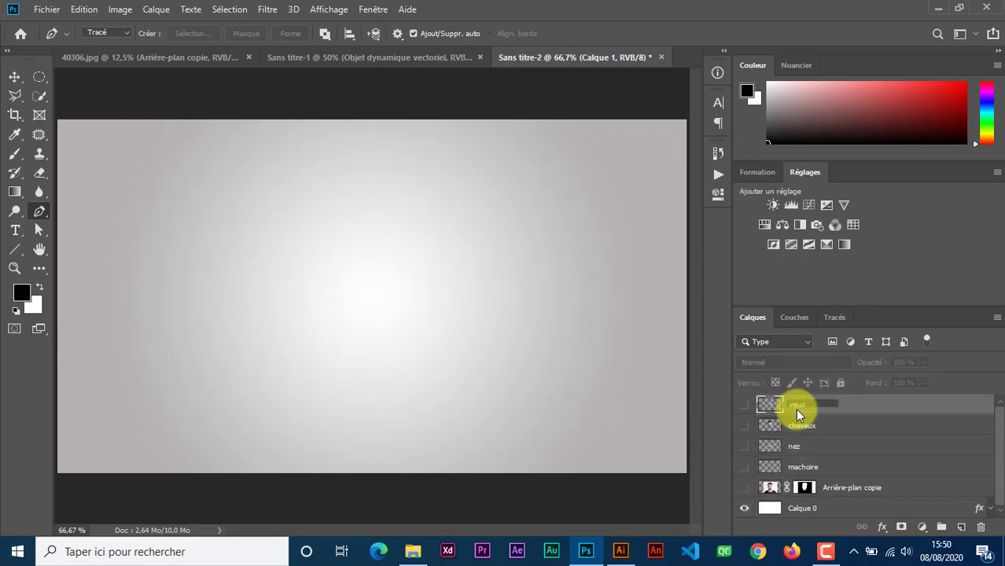
key("Return")
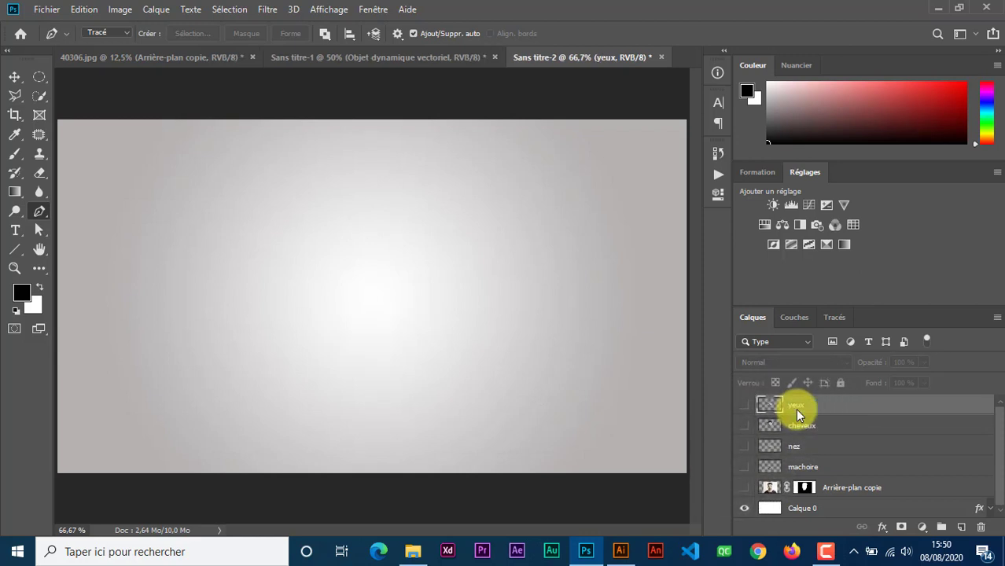
left_click_drag(841, 406, 796, 470)
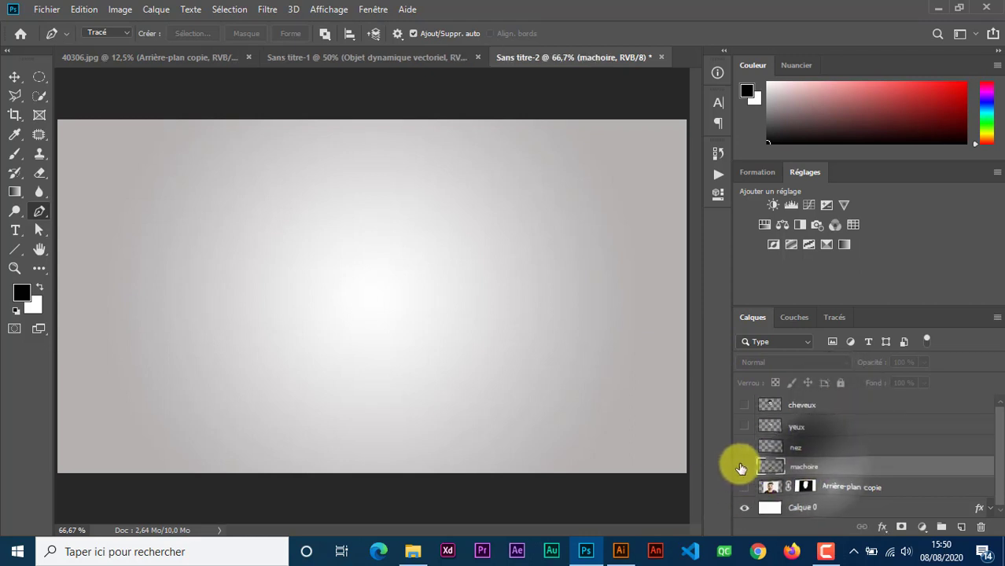
- Show only machoire, zoom in, and draw a 219 × 13 px ellipse along the jaw's top edge
left_click(744, 466)
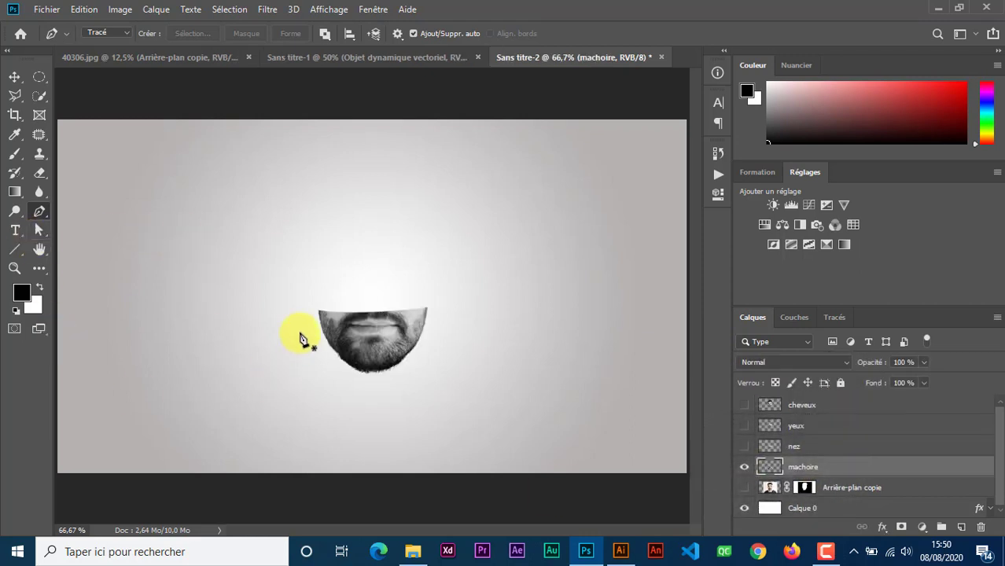
scroll(486, 343, "up", 2)
scroll(369, 324, "up", 2)
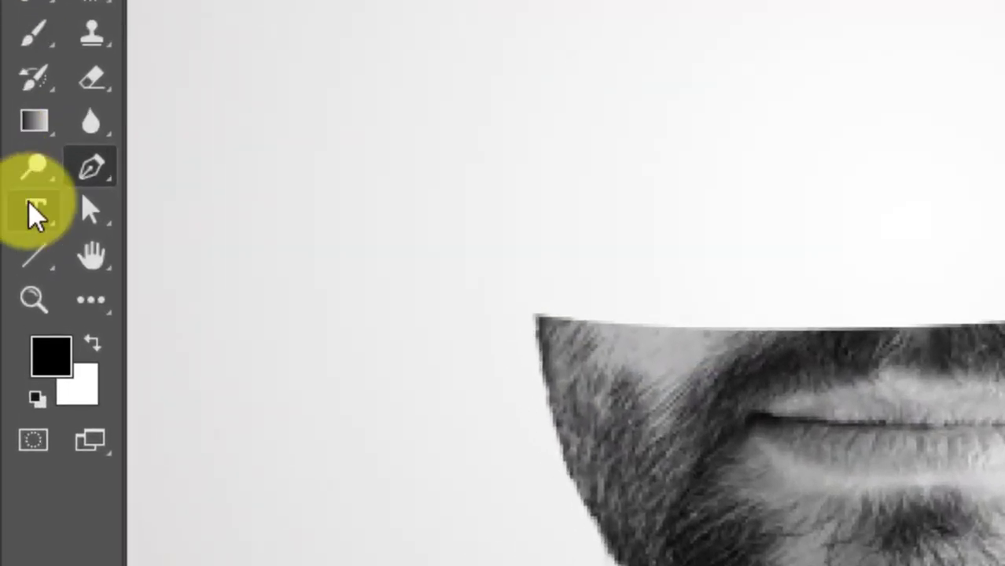
left_click(26, 253)
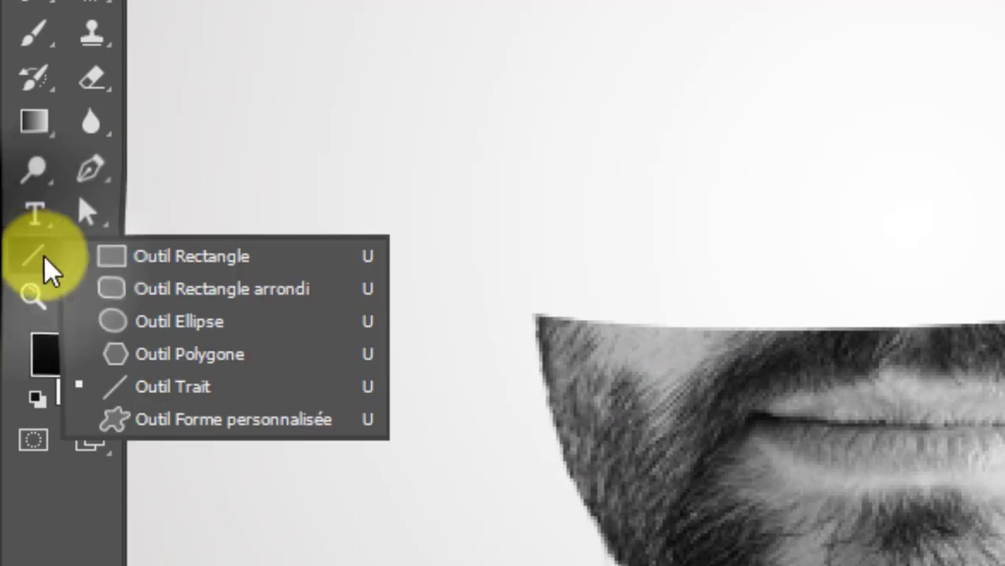
left_click(204, 330)
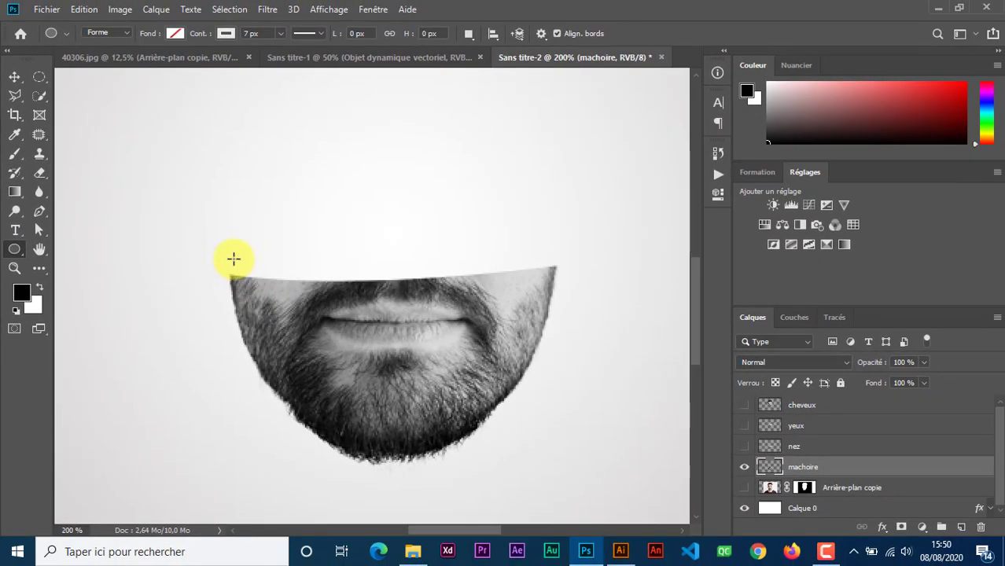
mouse_move(229, 262)
left_mouse_down()
mouse_move(556, 268)
mouse_move(551, 280)
left_mouse_up()
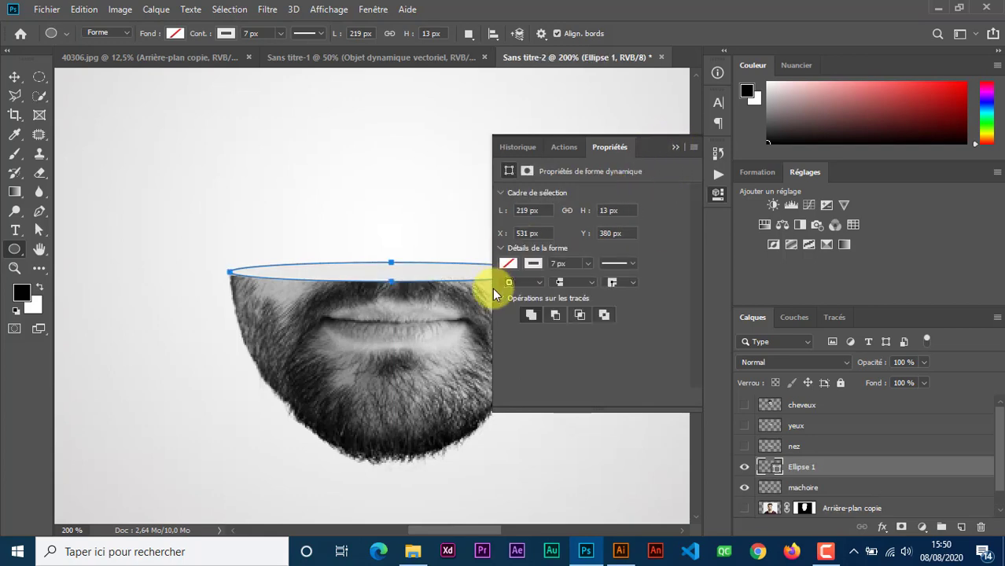
- Remove the ellipse's stroke and fill it with solid red #ec1010
left_click(540, 263)
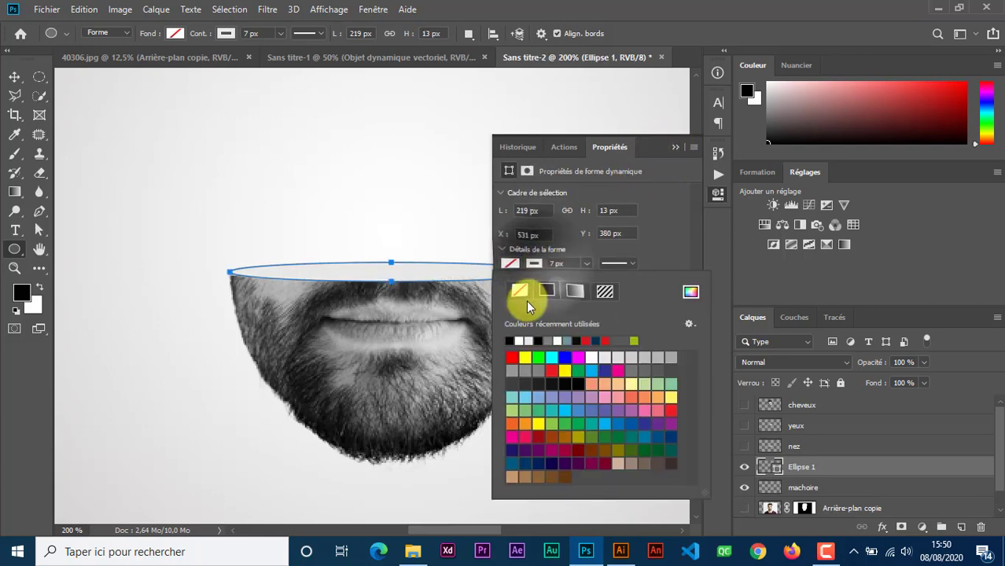
left_click(507, 262)
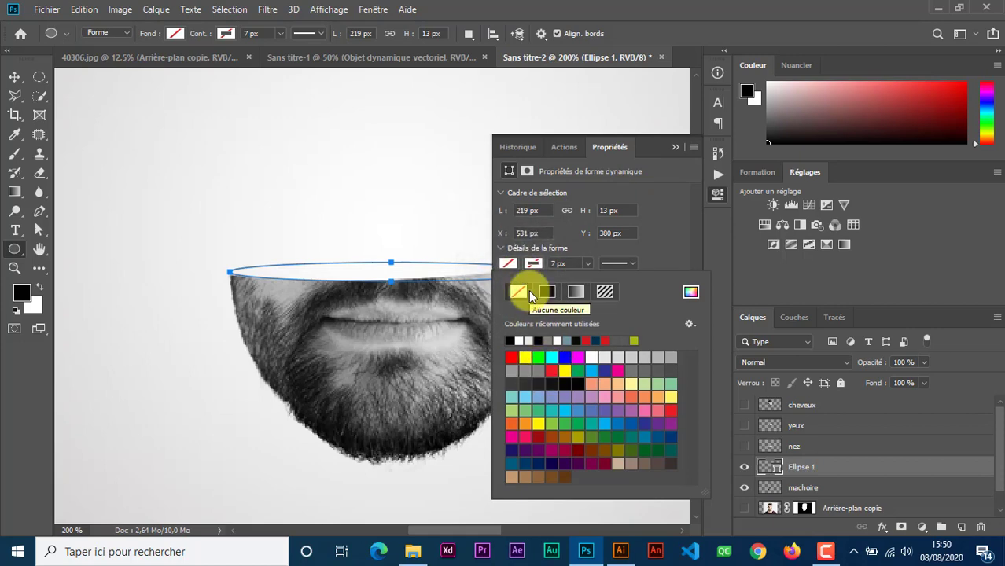
left_click(691, 292)
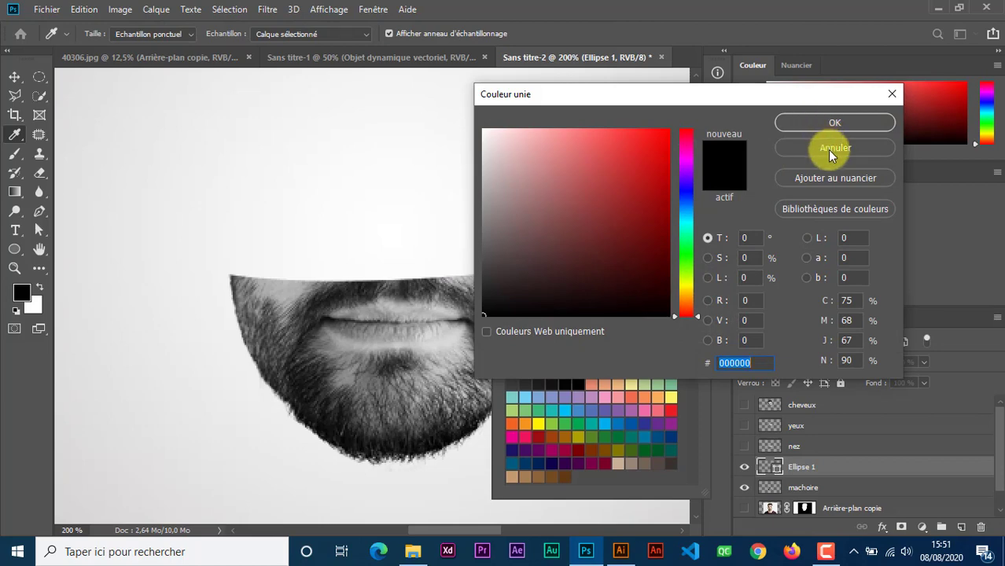
mouse_move(671, 156)
left_mouse_down()
mouse_move(654, 167)
mouse_move(658, 142)
left_mouse_up()
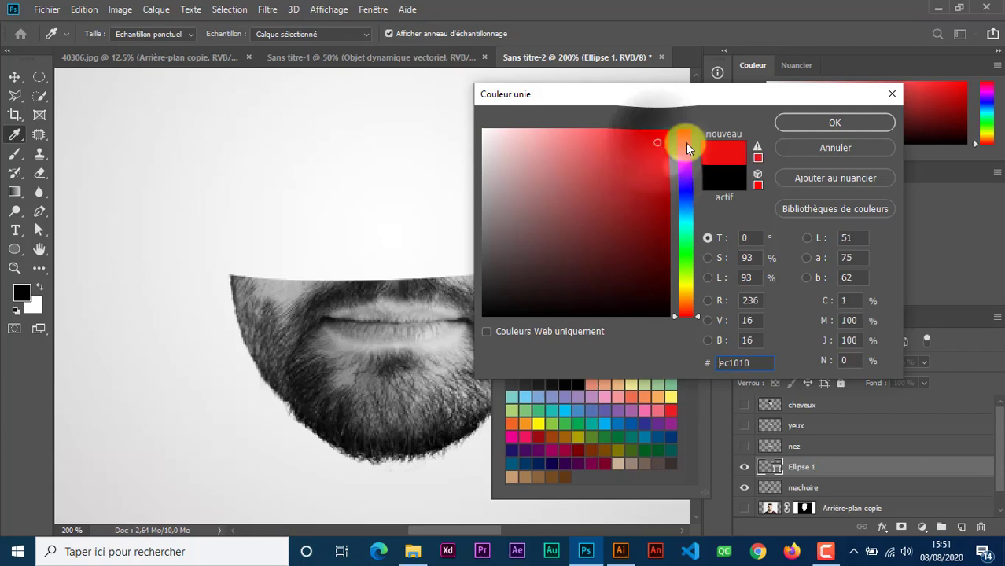
left_click(846, 128)
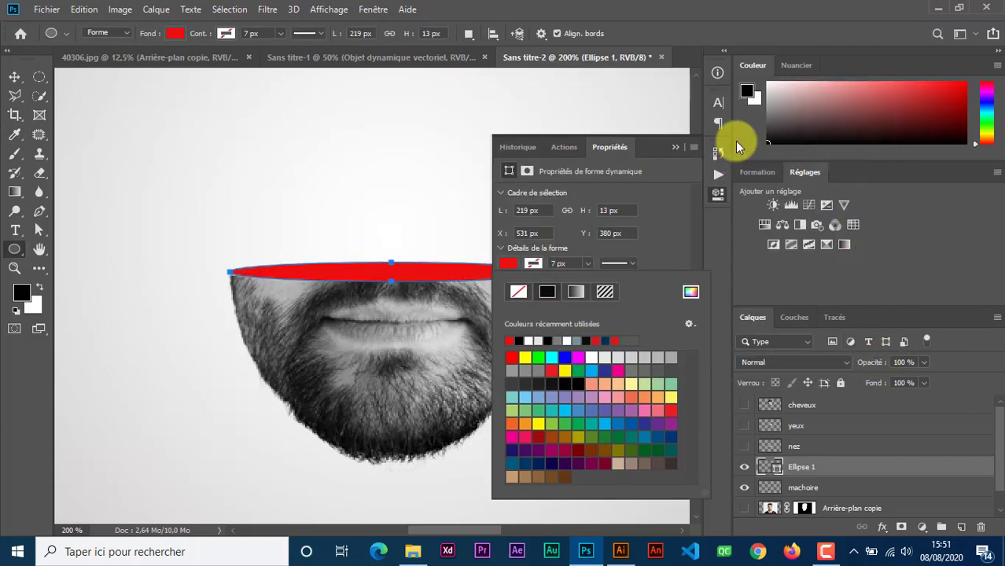
left_click(674, 150)
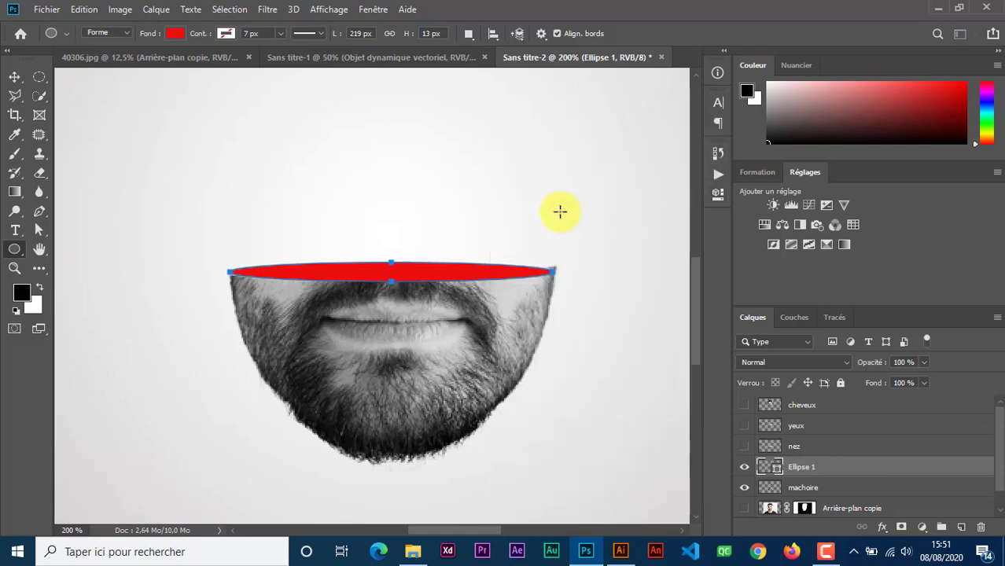
- Nudge the ellipse and drag its right anchor to the jaw edge, converting it to a 221 × 13.03 px path
left_click(15, 77)
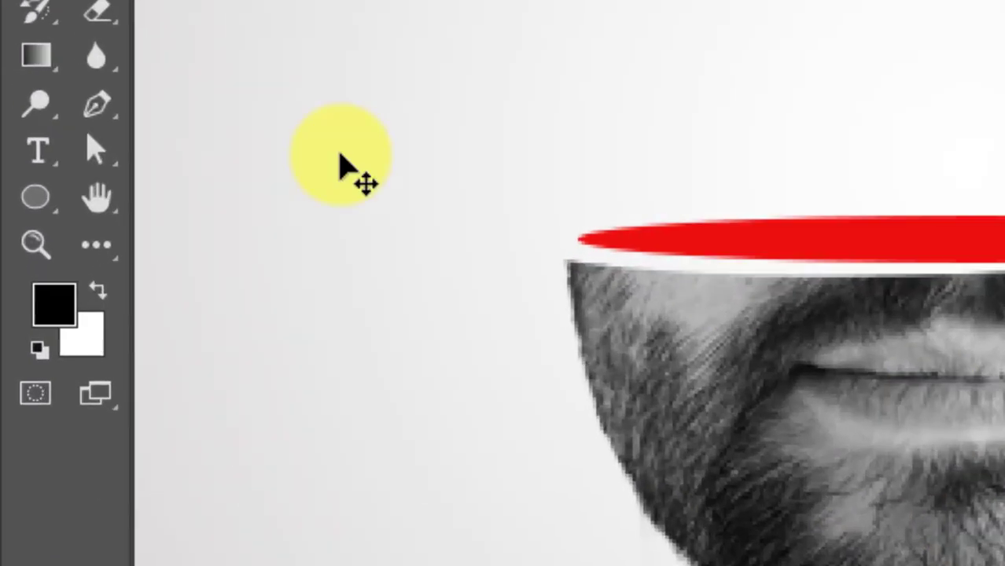
left_click(96, 150)
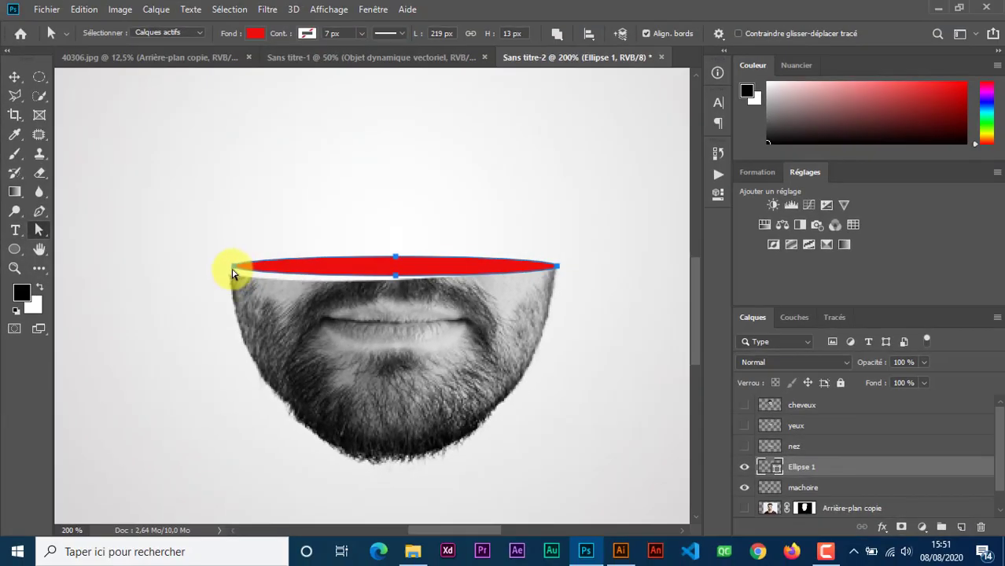
left_click_drag(232, 273, 235, 278)
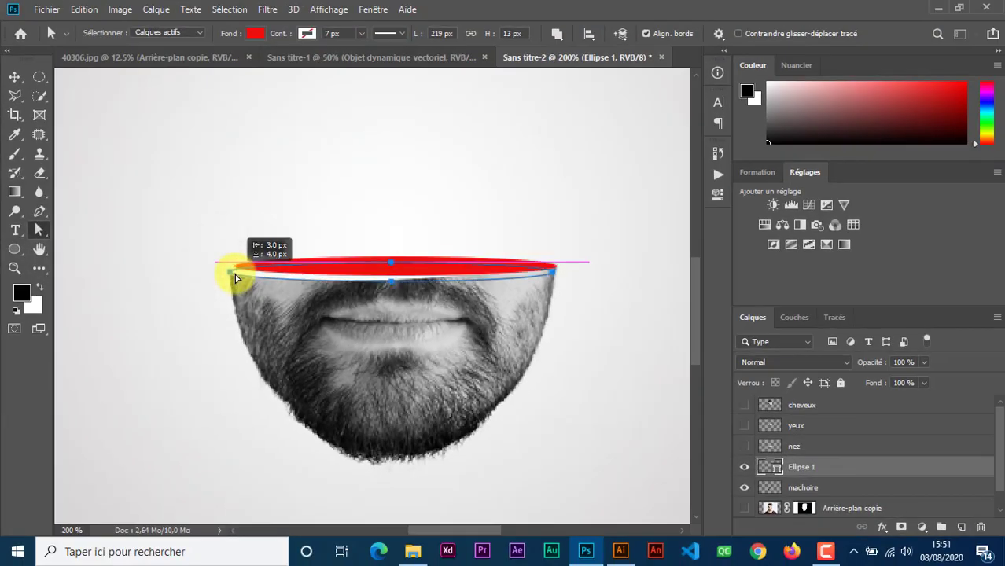
left_click(552, 273)
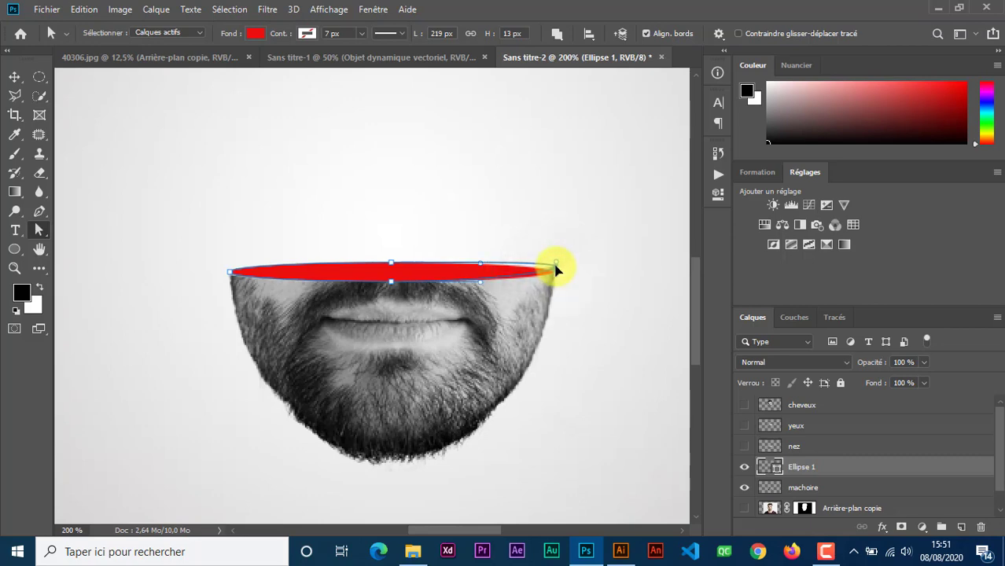
left_click_drag(556, 271, 466, 264)
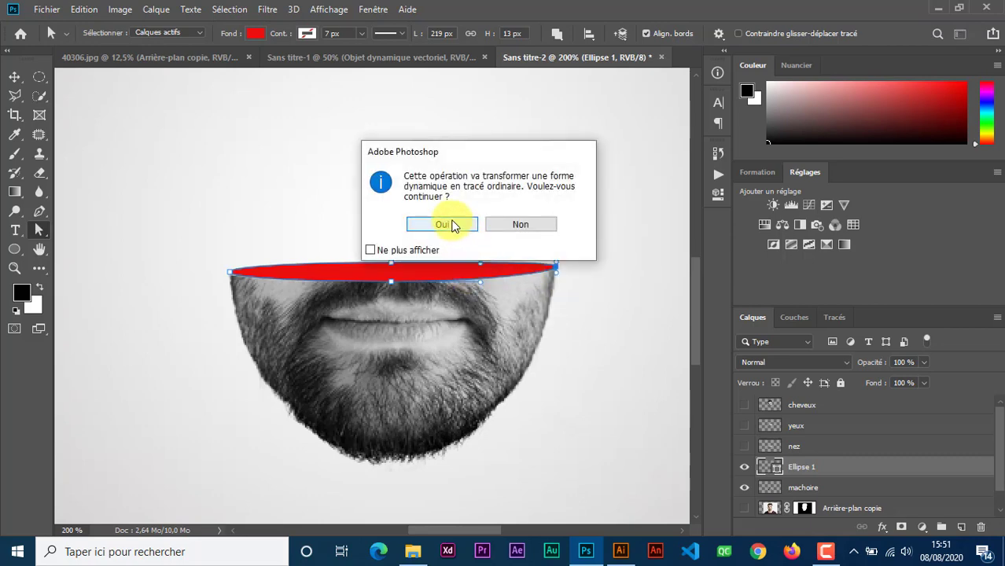
left_click(453, 226)
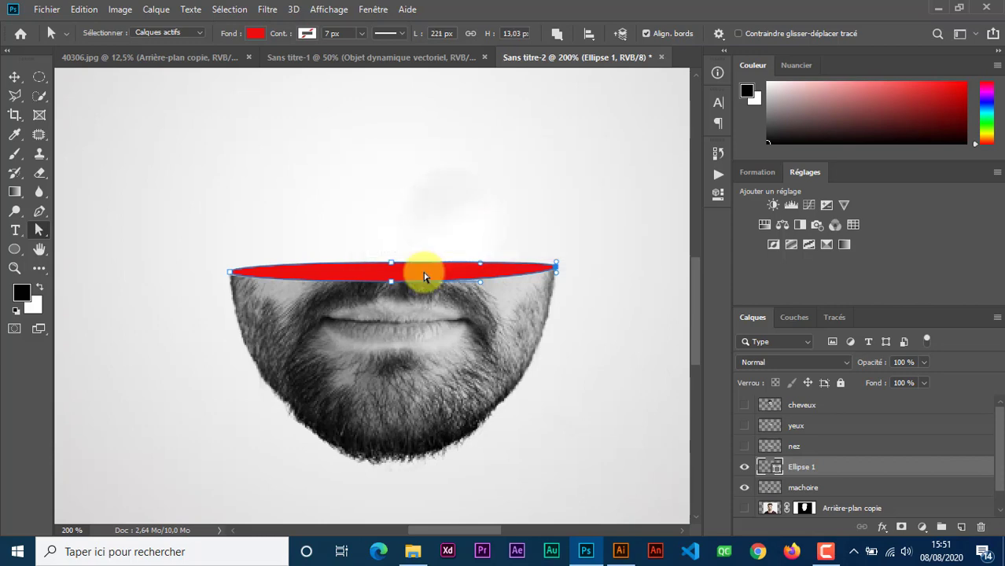
key("Escape")
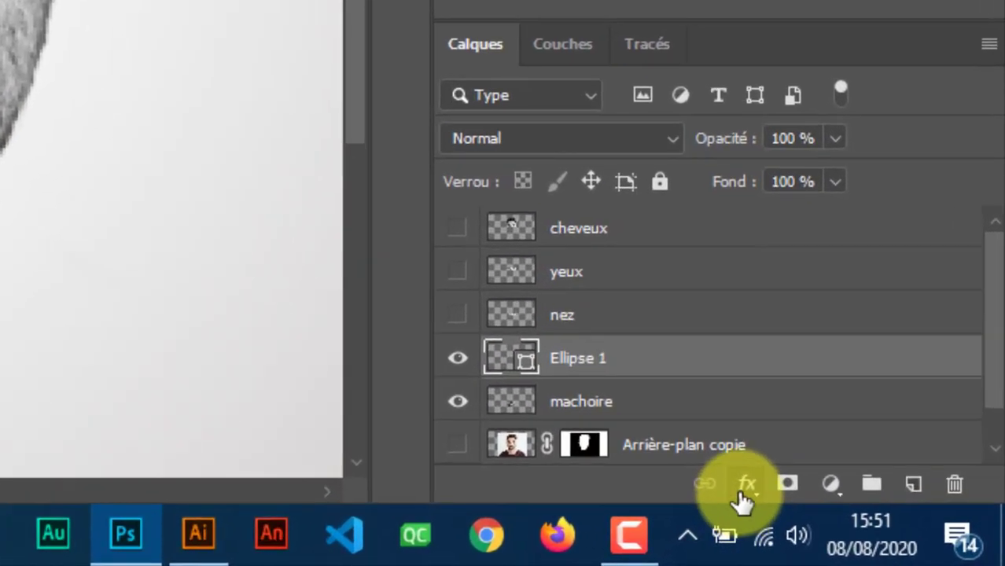
- Add a Gradient Overlay to the ellipse and set the left gradient stop to light blue #659cf7
left_click(767, 490)
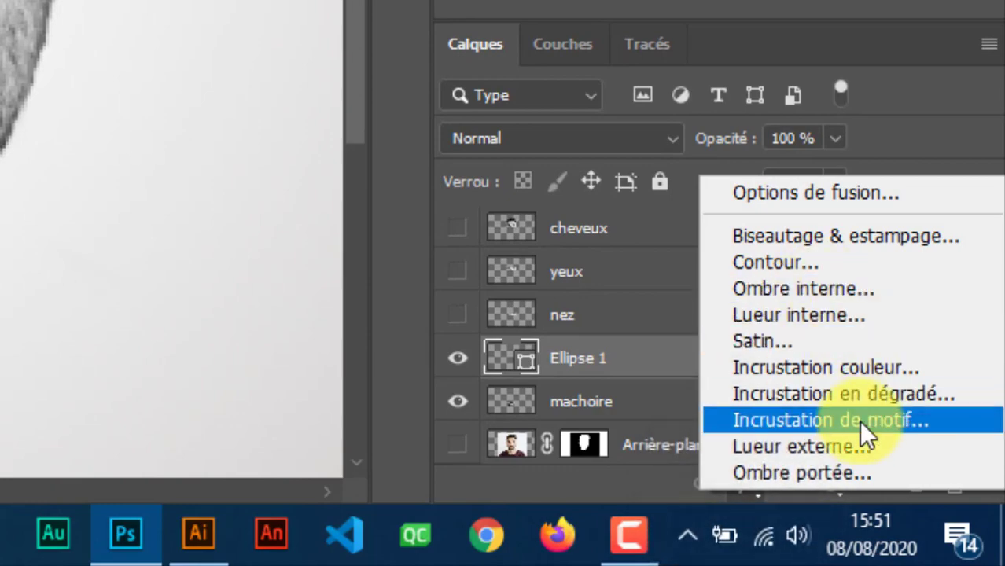
left_click(812, 396)
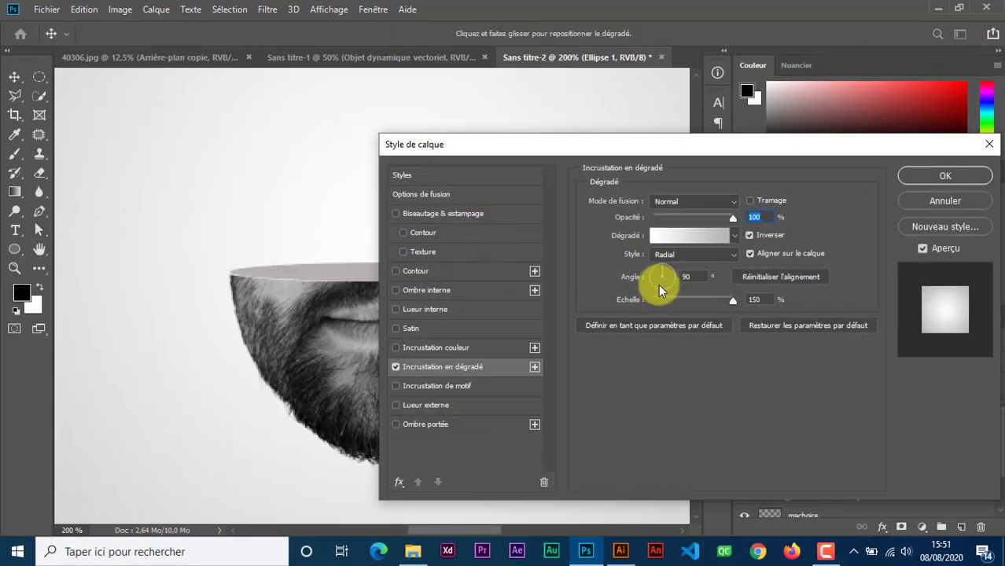
left_click(688, 234)
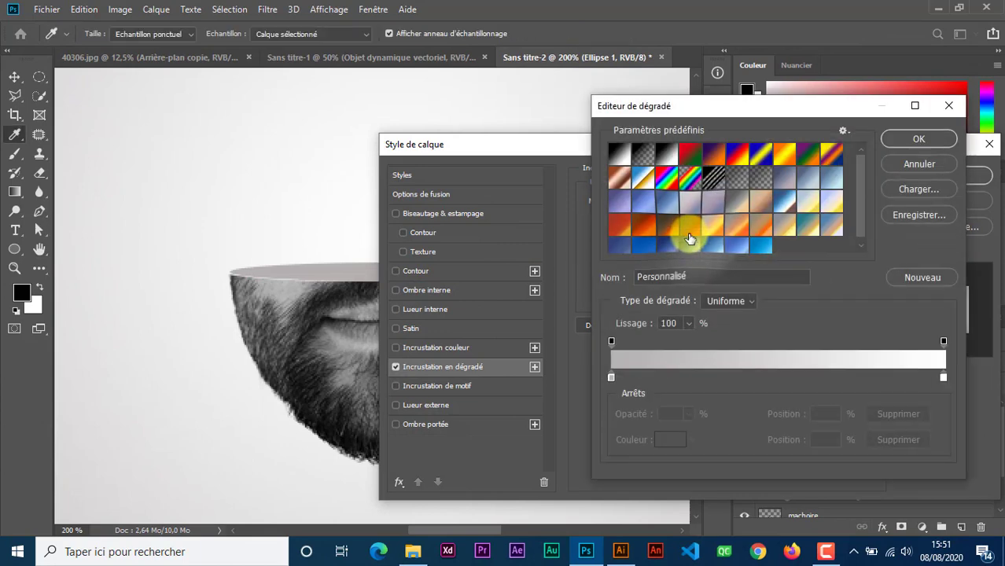
left_click(611, 379)
left_click(668, 439)
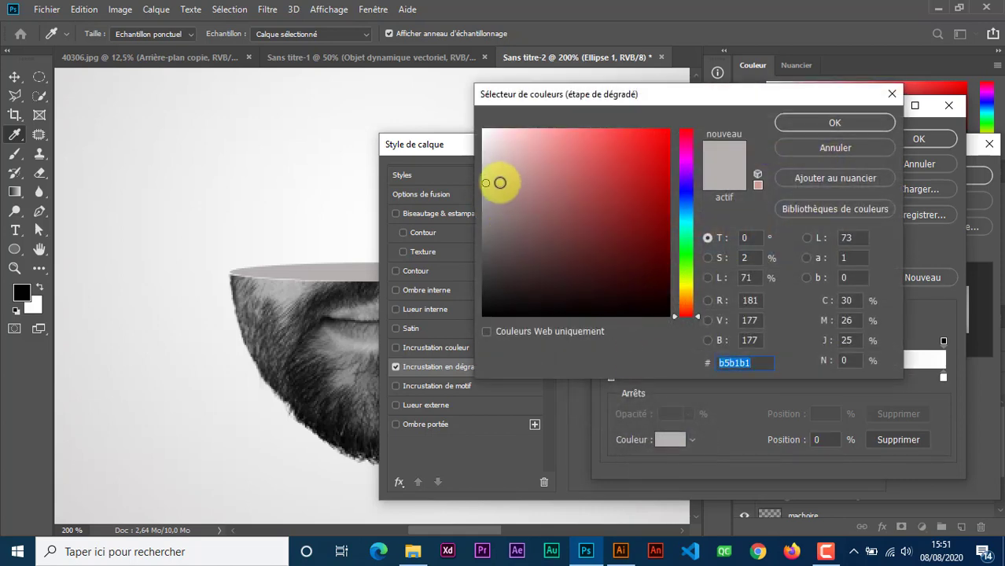
left_click(686, 203)
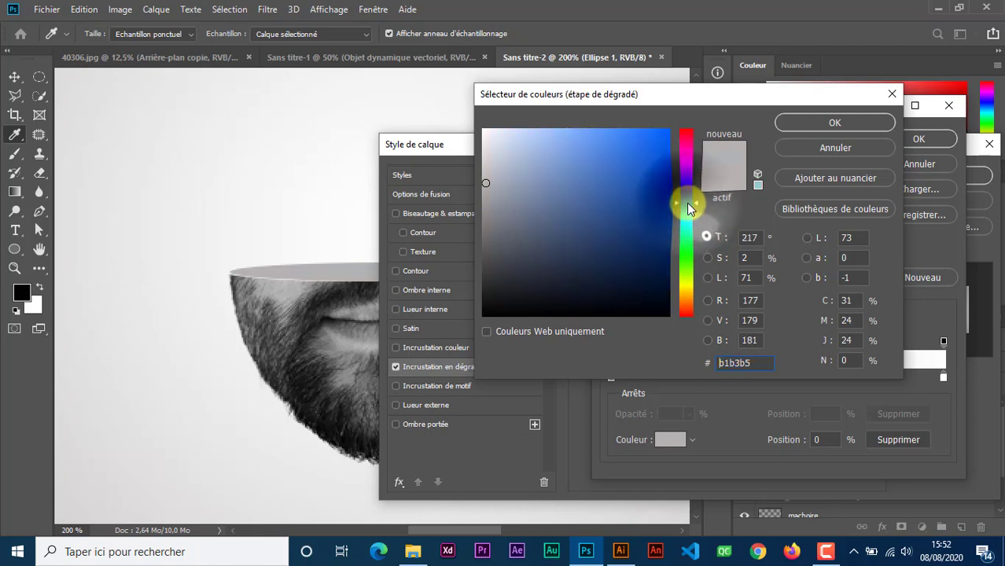
left_click(618, 146)
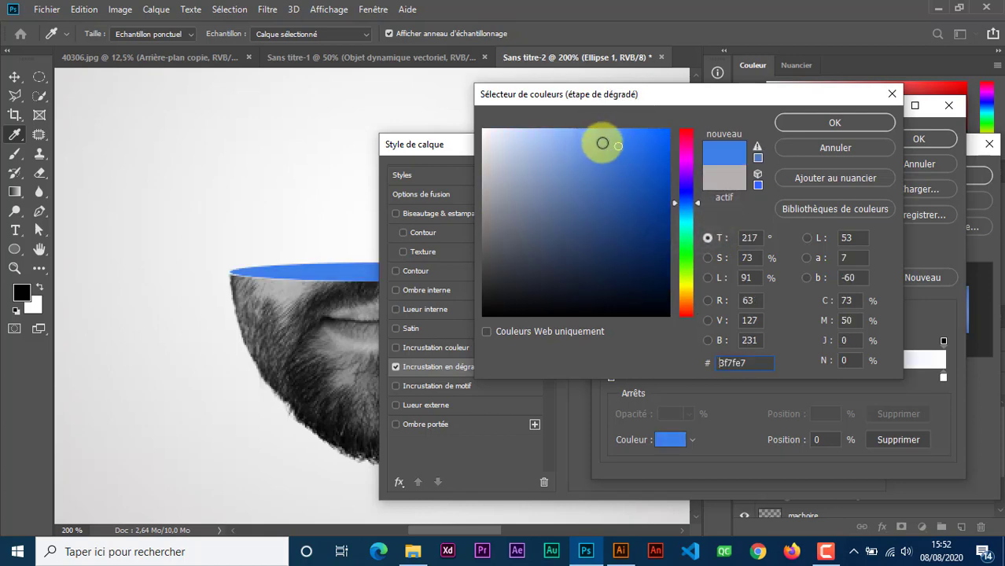
left_click(588, 136)
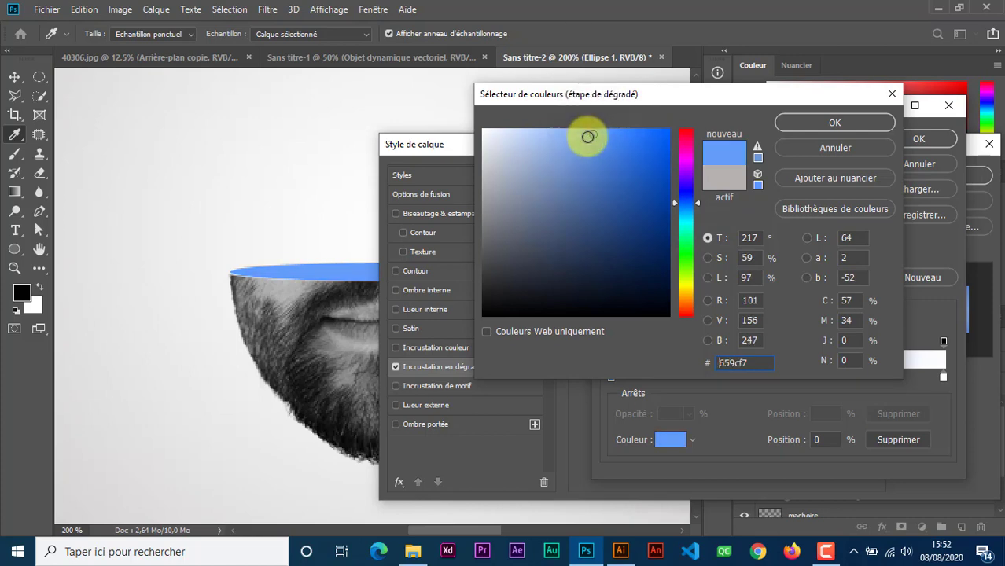
left_click(834, 124)
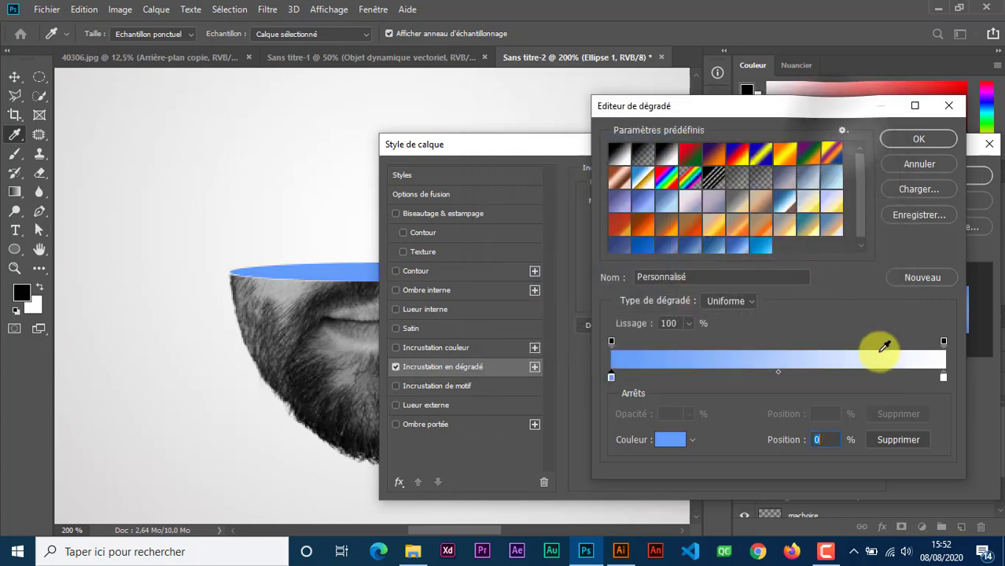
- Set the right gradient stop to dark blue #052952 and accept the gradient
left_click(943, 378)
left_click(670, 440)
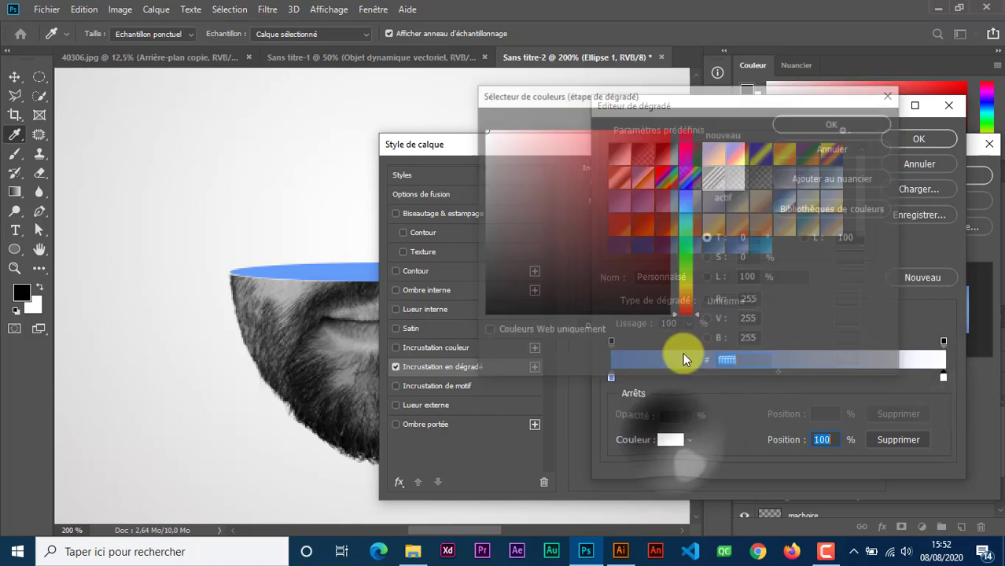
left_click_drag(681, 219, 681, 206)
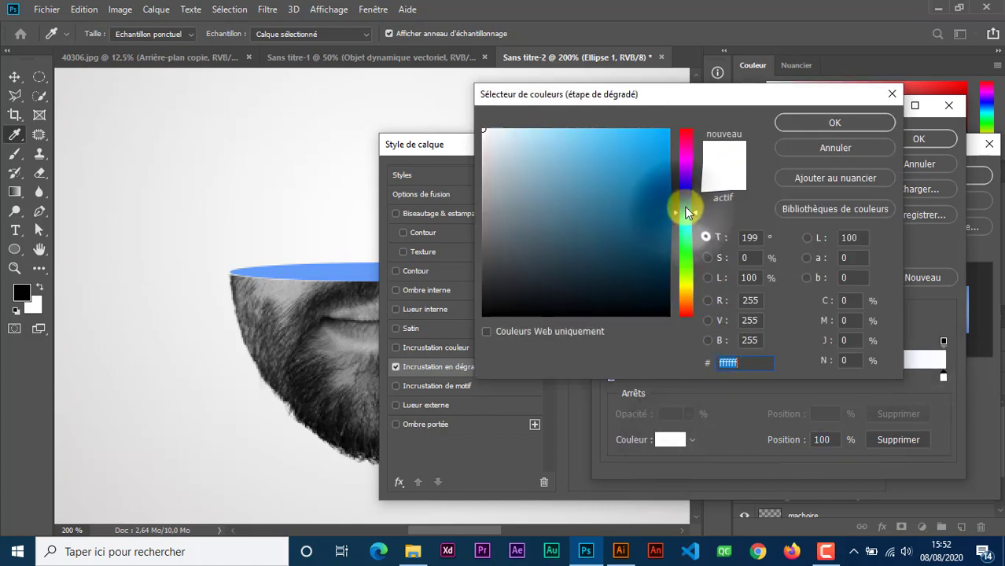
left_click(662, 263)
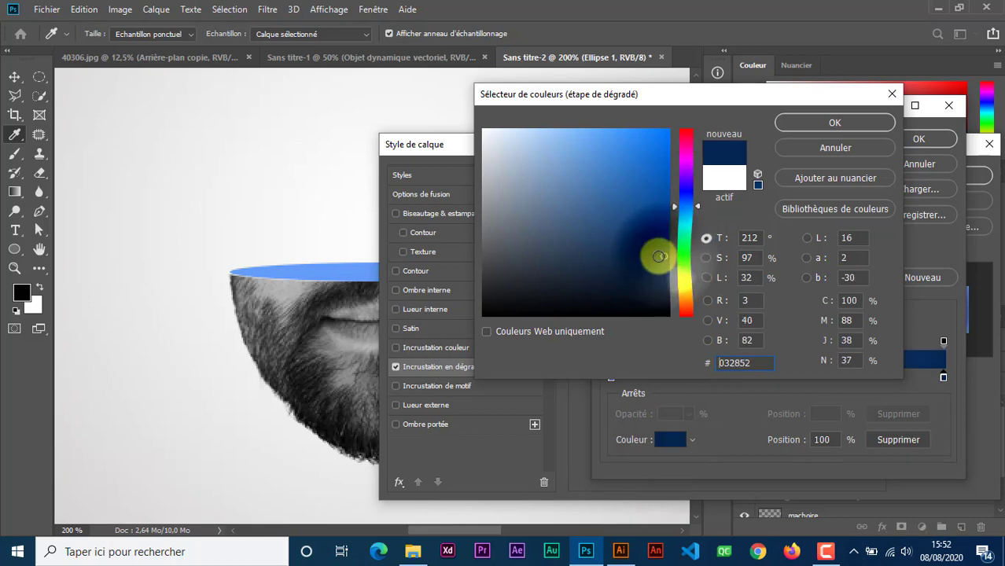
left_click_drag(663, 259, 658, 257)
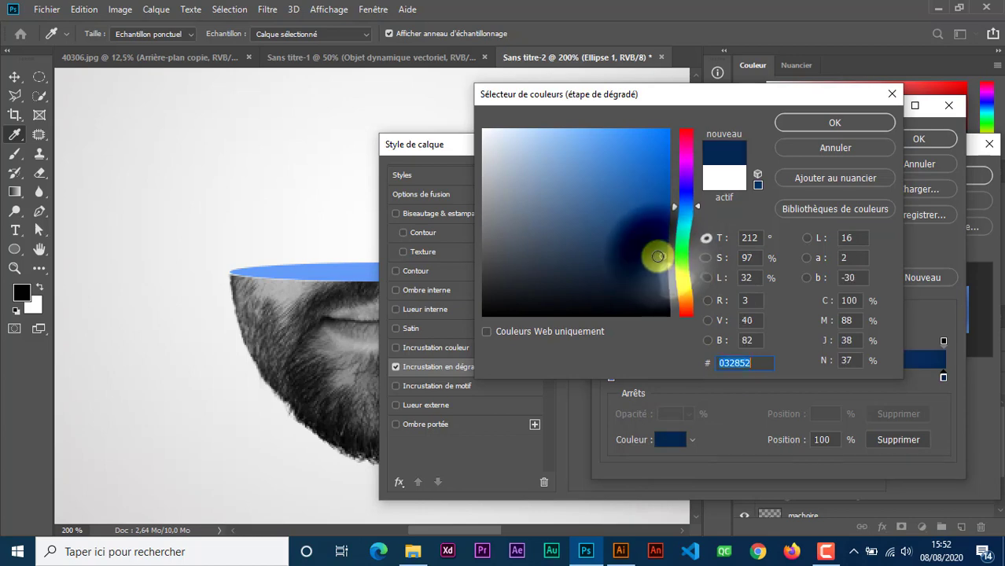
left_click(831, 123)
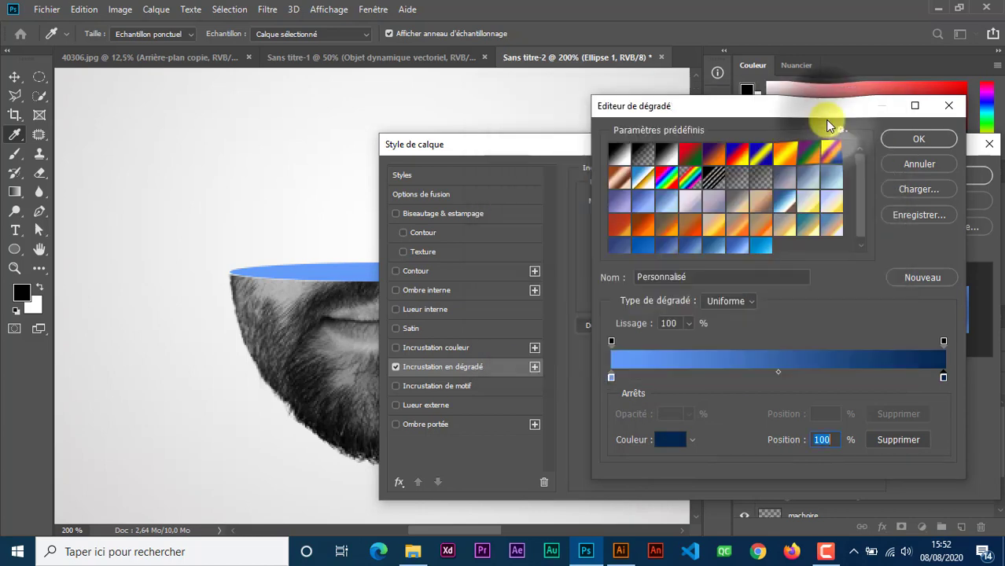
left_click(914, 141)
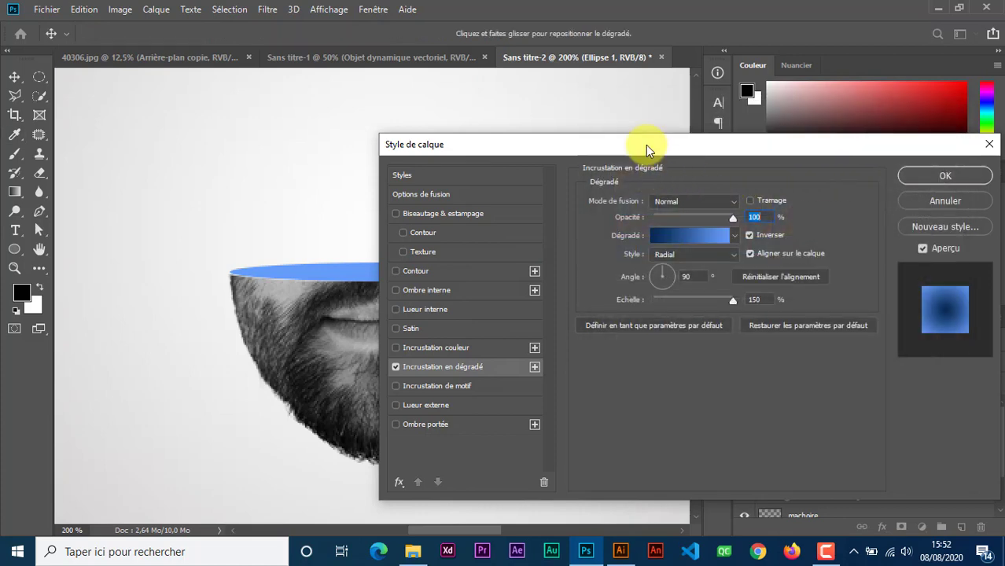
- Switch the Gradient Overlay style to Linéaire with Inverser kept on, and apply the layer style
left_click_drag(645, 145, 774, 131)
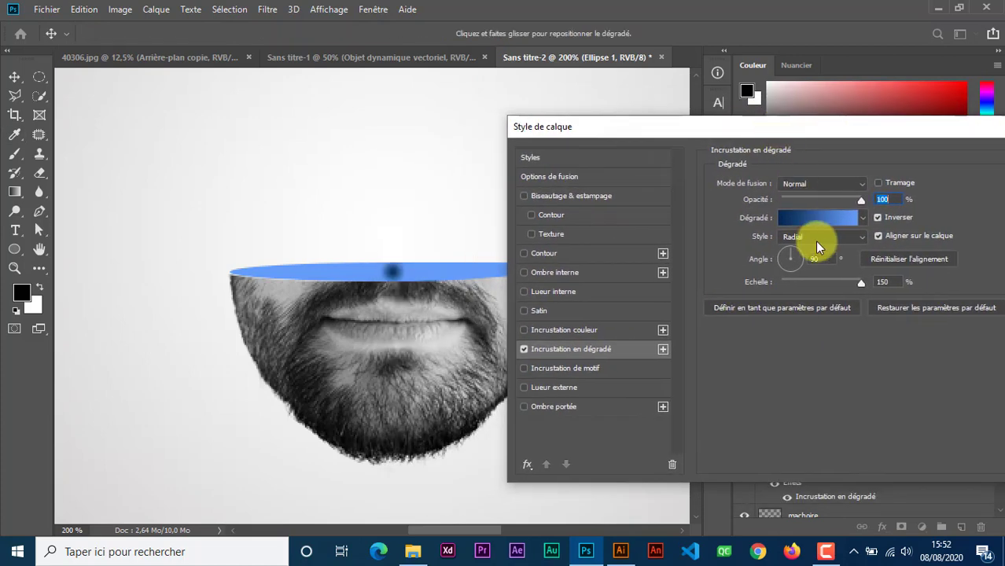
left_click(892, 220)
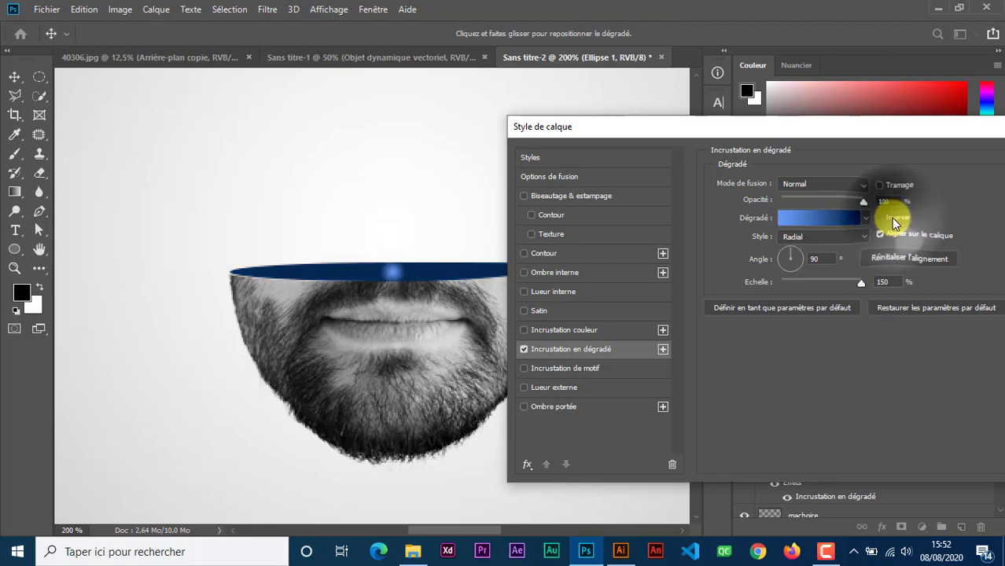
left_click(855, 237)
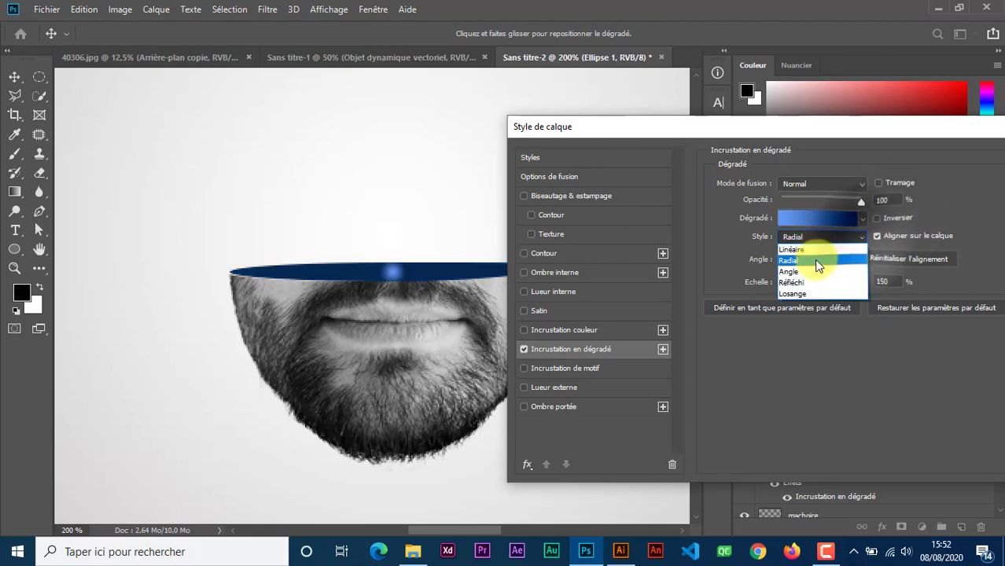
left_click(816, 246)
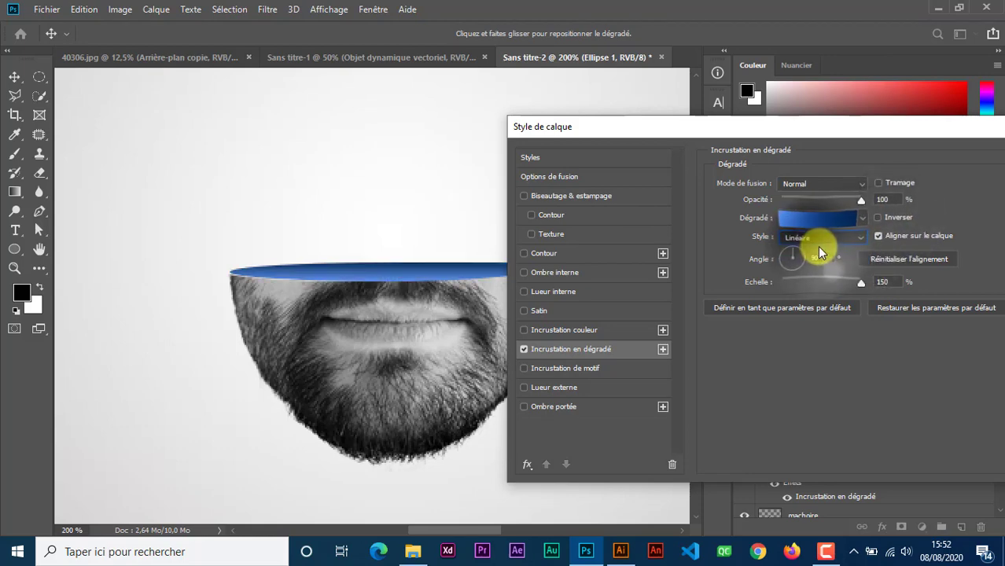
left_click(901, 218)
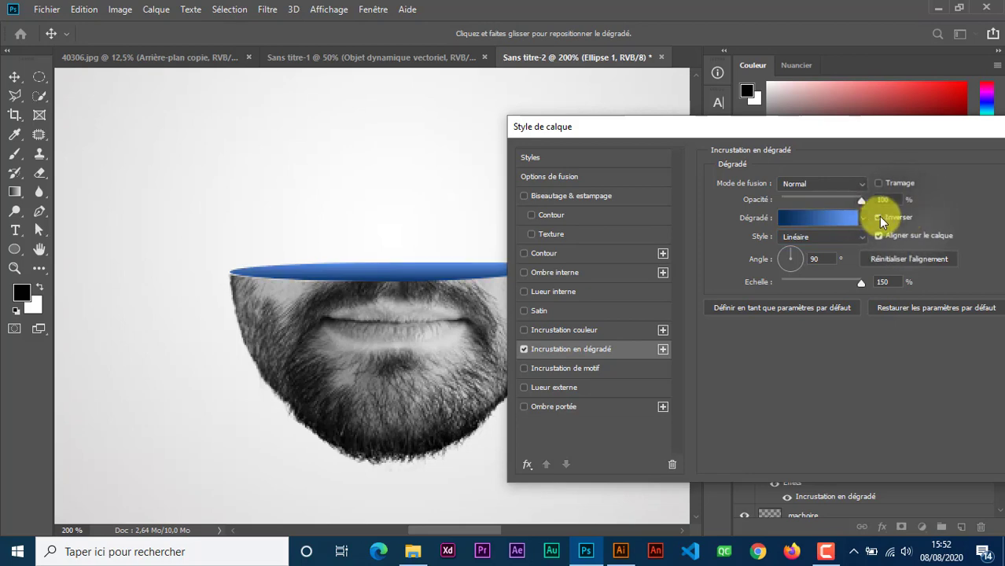
left_click_drag(879, 130, 800, 138)
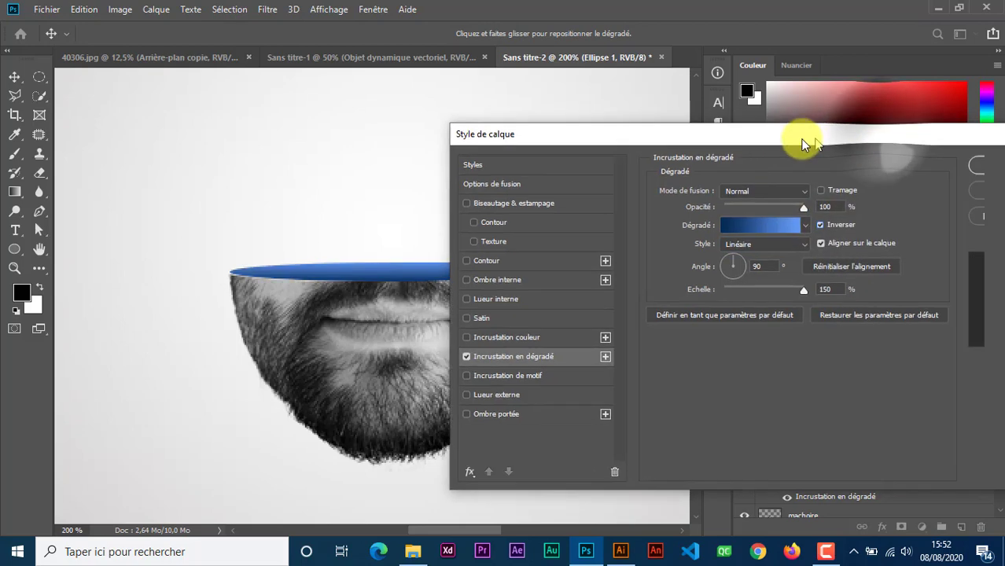
left_click(974, 172)
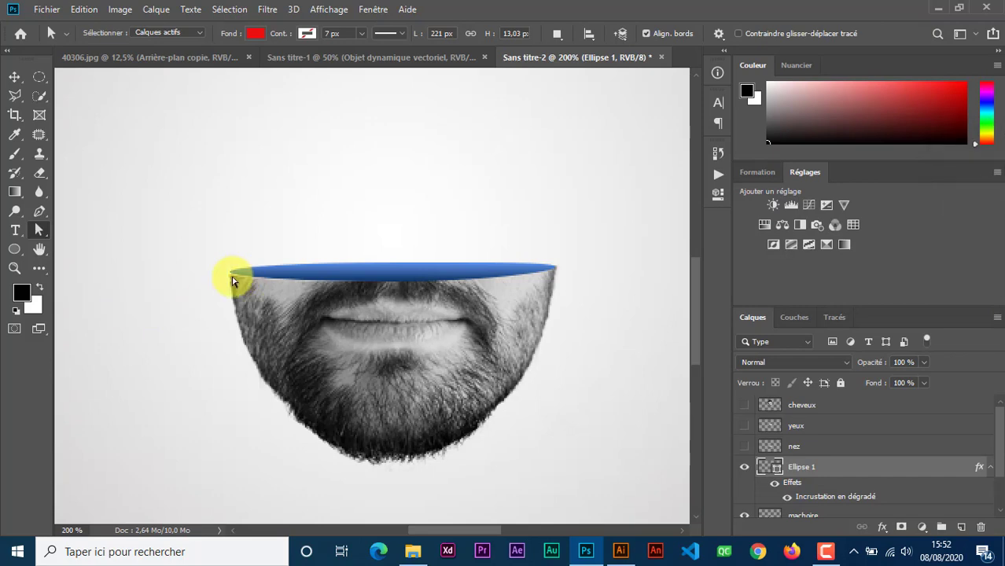
scroll(233, 281, "up", 1)
- Select the ellipse path and its left anchor, then pan the whole jaw slice back into view
left_click(333, 277)
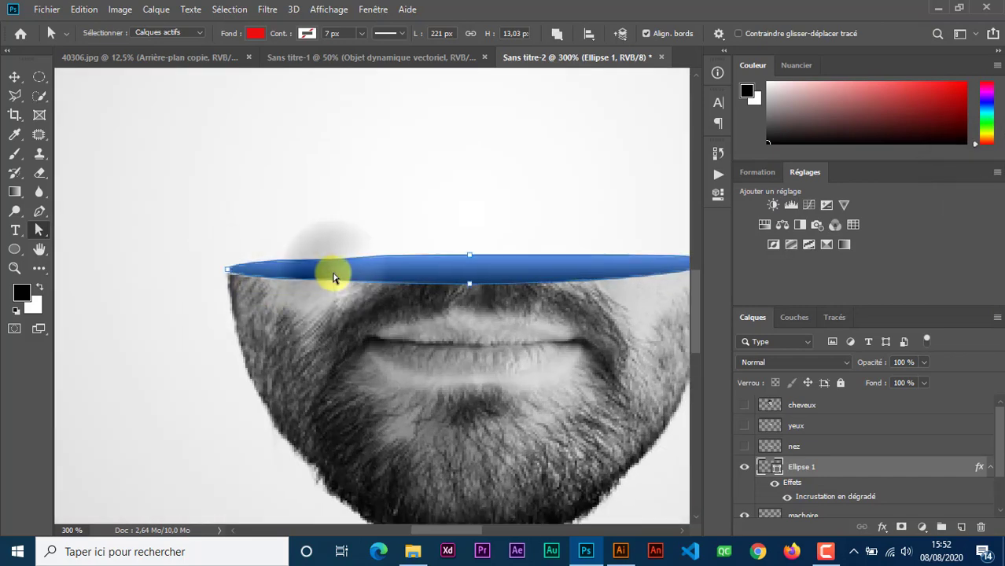
left_click(229, 271)
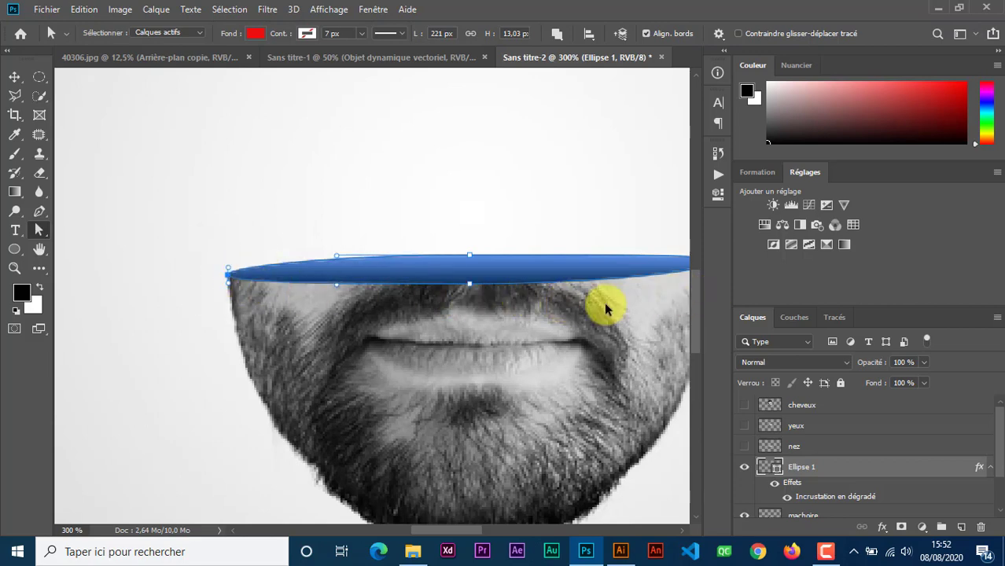
scroll(605, 308, "down", 1)
left_click_drag(602, 329, 450, 300)
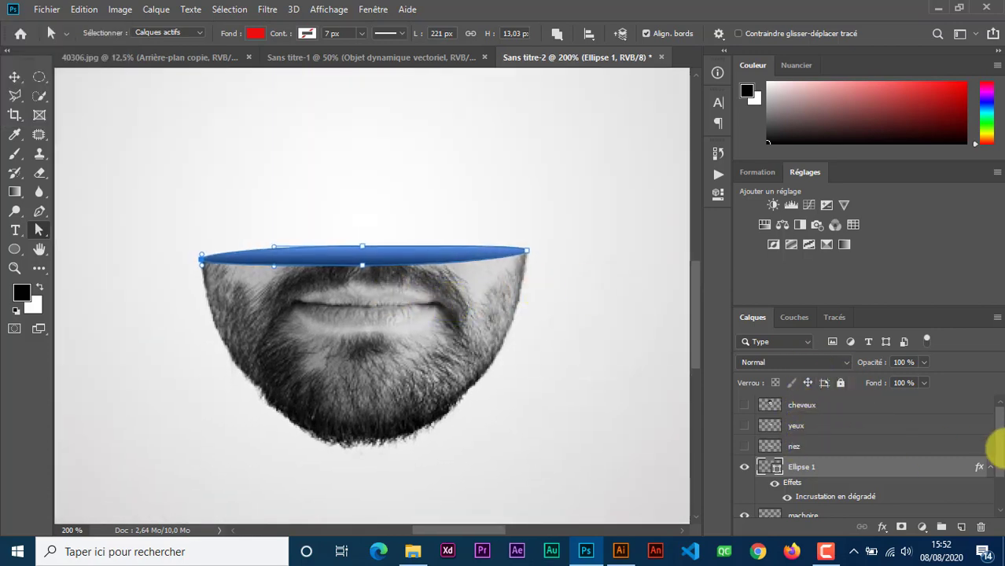
- Rename Ellipse 1 to 'Ellipse machoire' and turn the nez layer back on
left_click(990, 468)
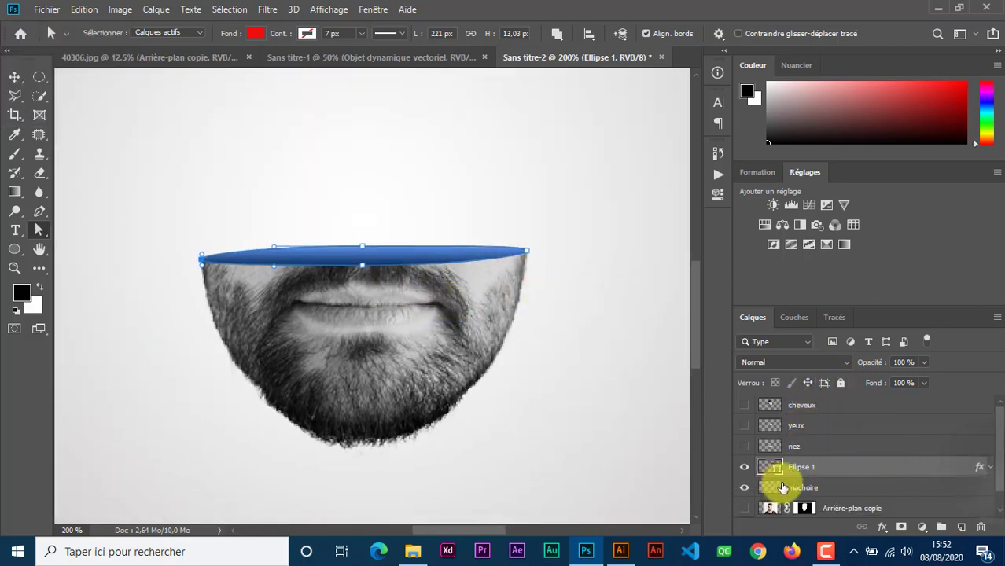
double_click(817, 467)
type("machoire")
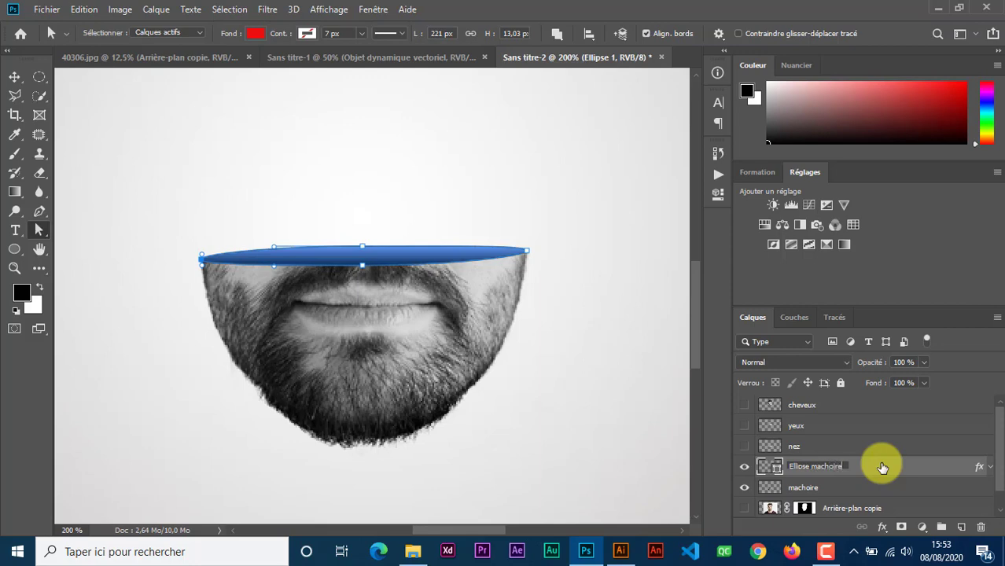
key("Return")
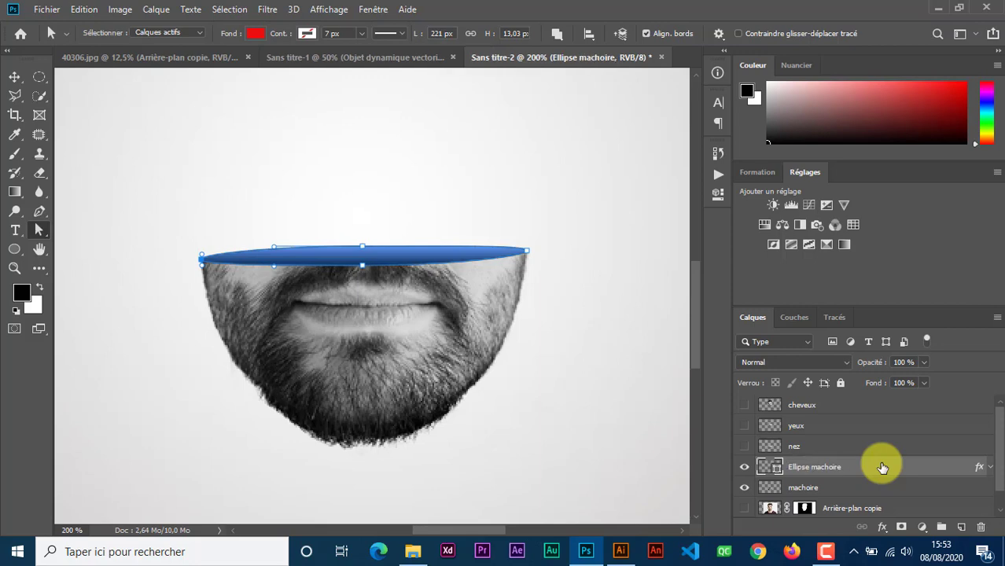
left_click(744, 446)
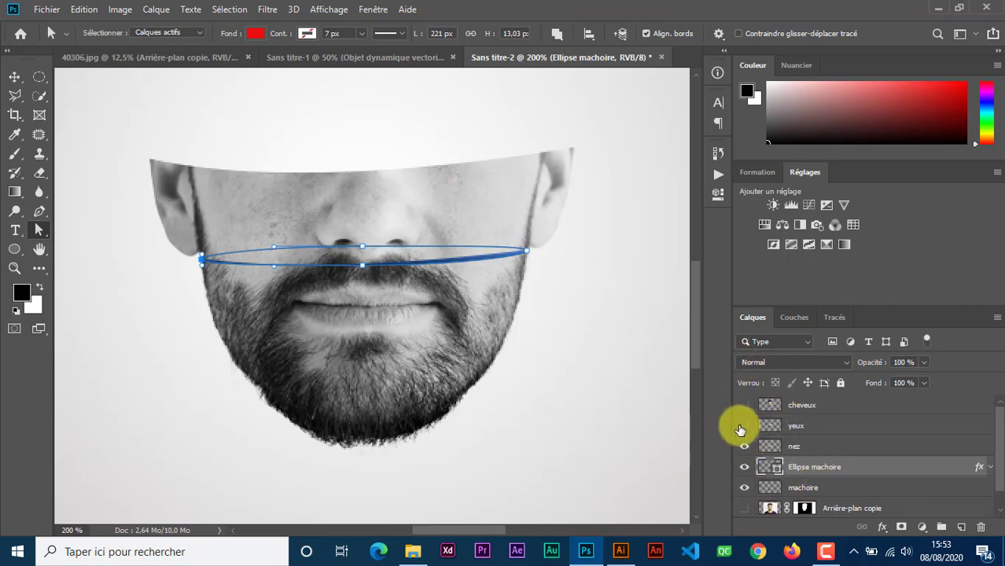
- Show the yeux and cheveux layers, compare against Sans titre-1, and select the nez layer
left_click_drag(744, 425, 744, 405)
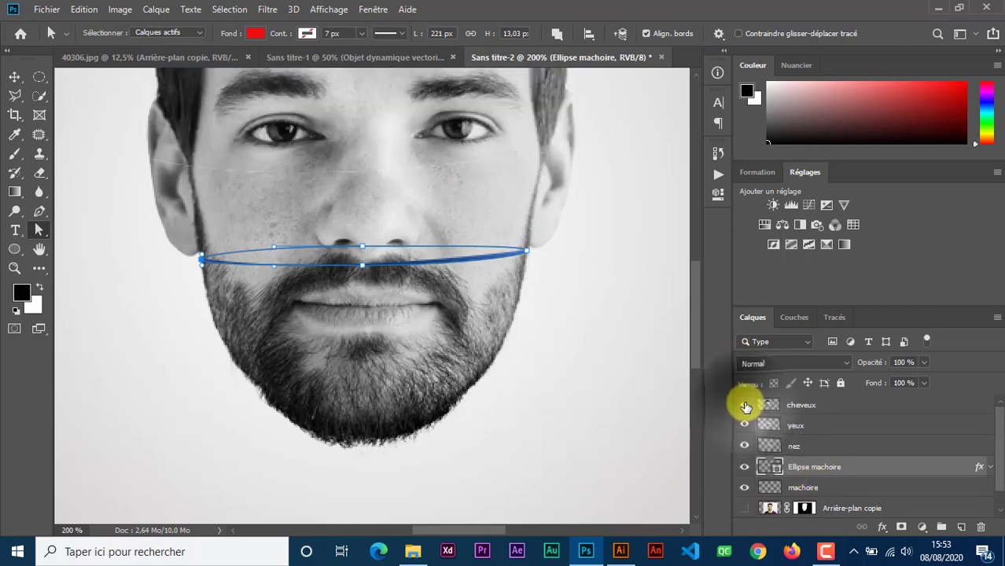
left_click(325, 255, "ctrl+alt")
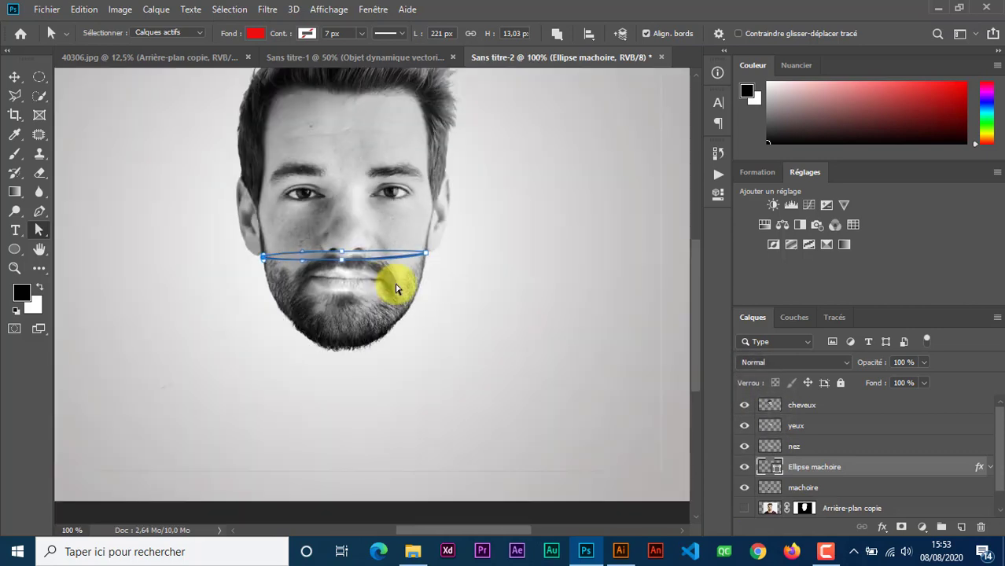
left_click(349, 58)
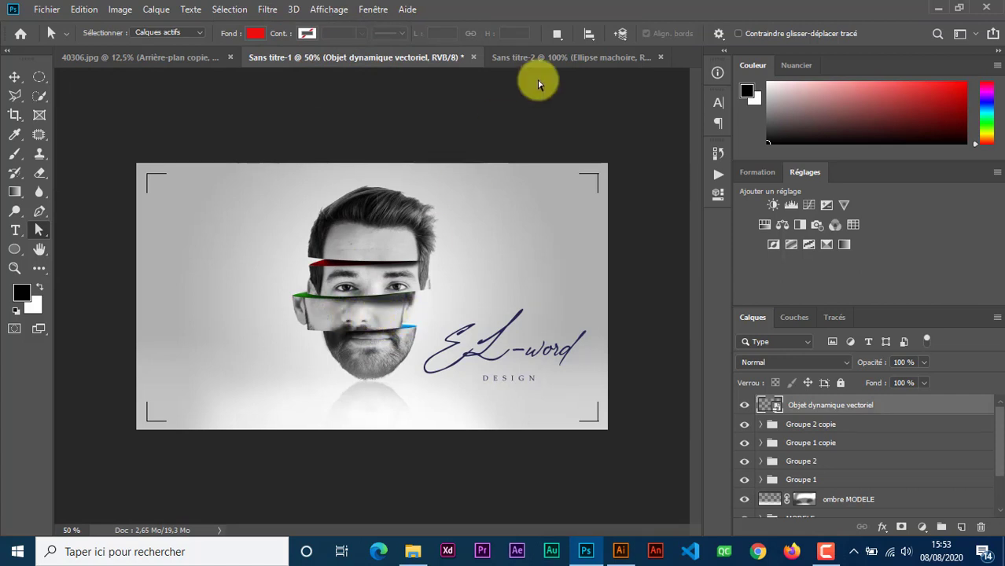
left_click(561, 56)
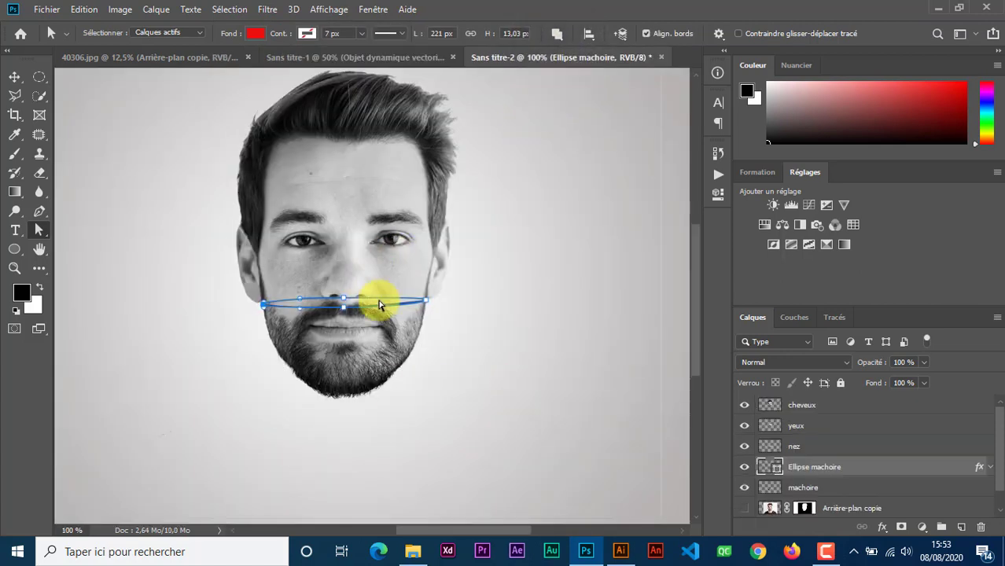
left_click(791, 446)
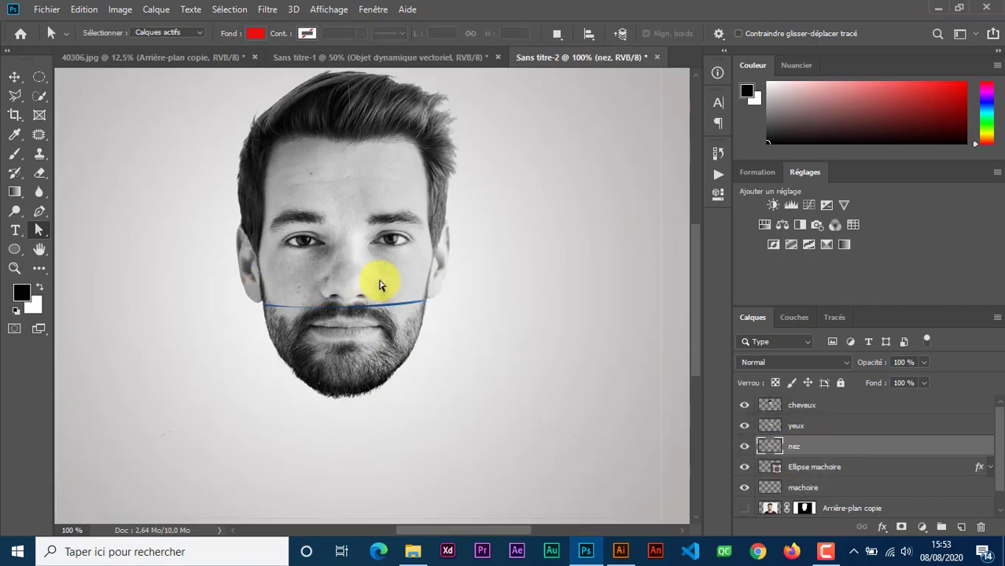
- Shift the nez slice about 34 px left with the Move tool and review the offset
left_click(15, 77)
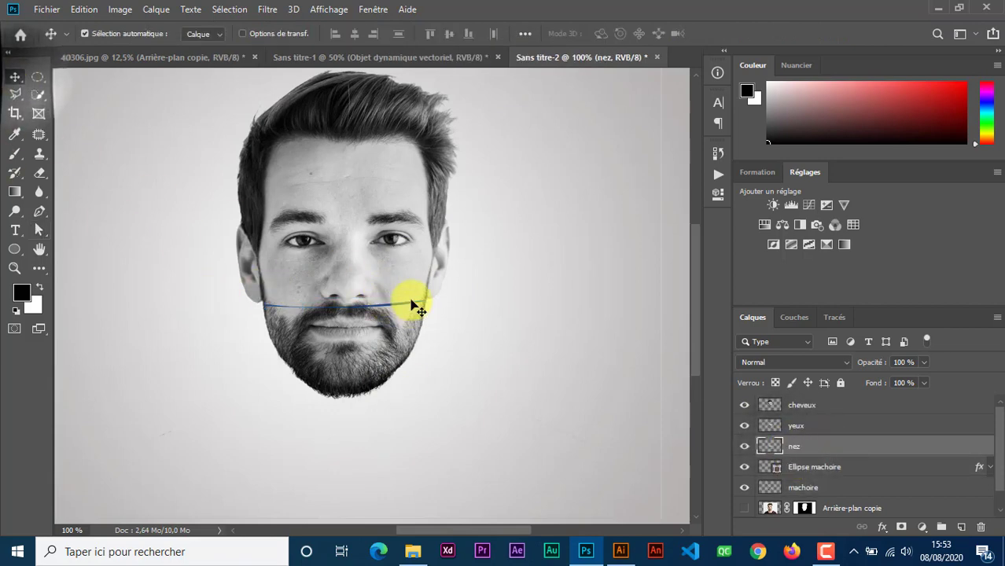
left_click_drag(403, 296, 377, 293)
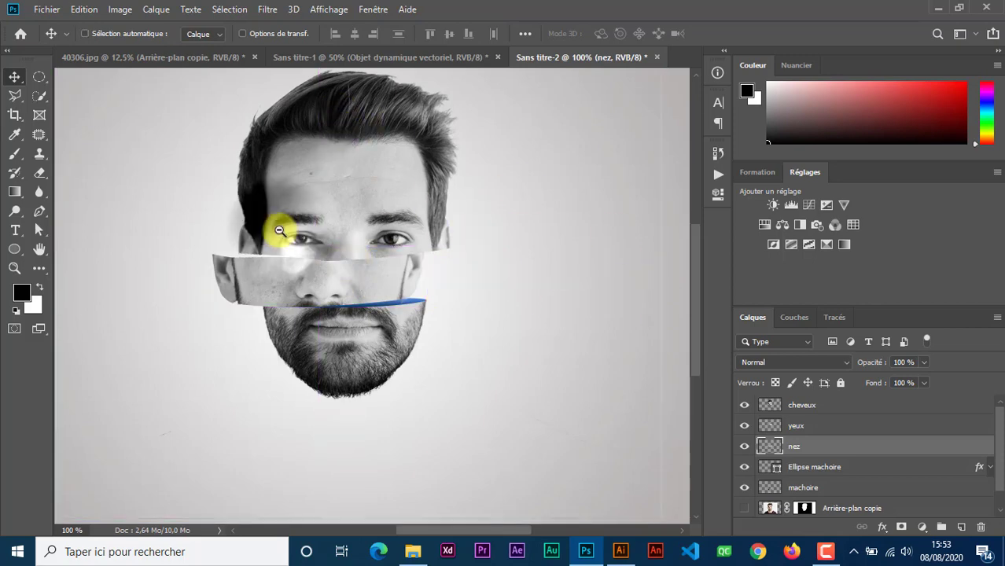
key("ctrl+minus")
scroll(515, 309, "right", 2)
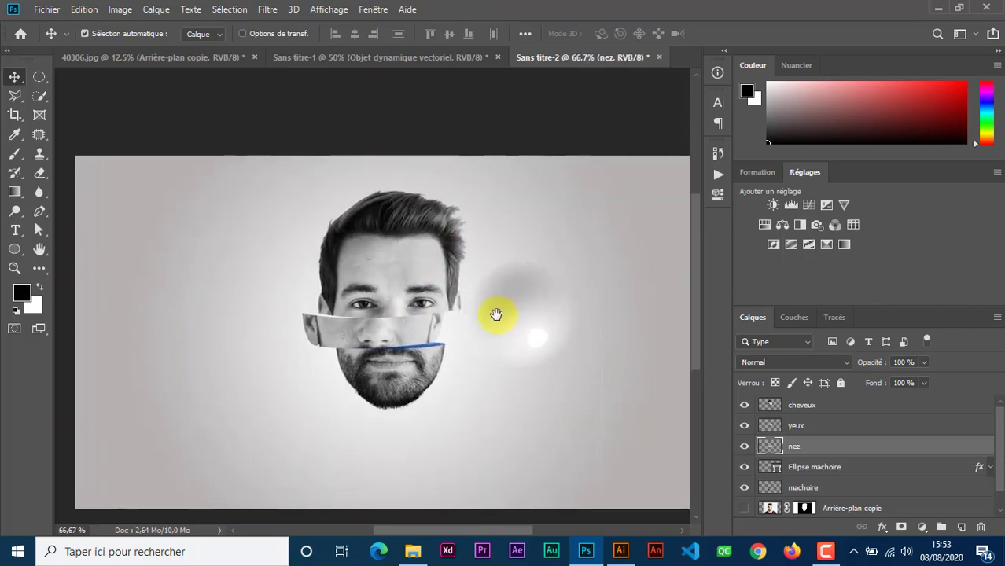
scroll(491, 309, "right", 2)
scroll(476, 313, "right", 1)
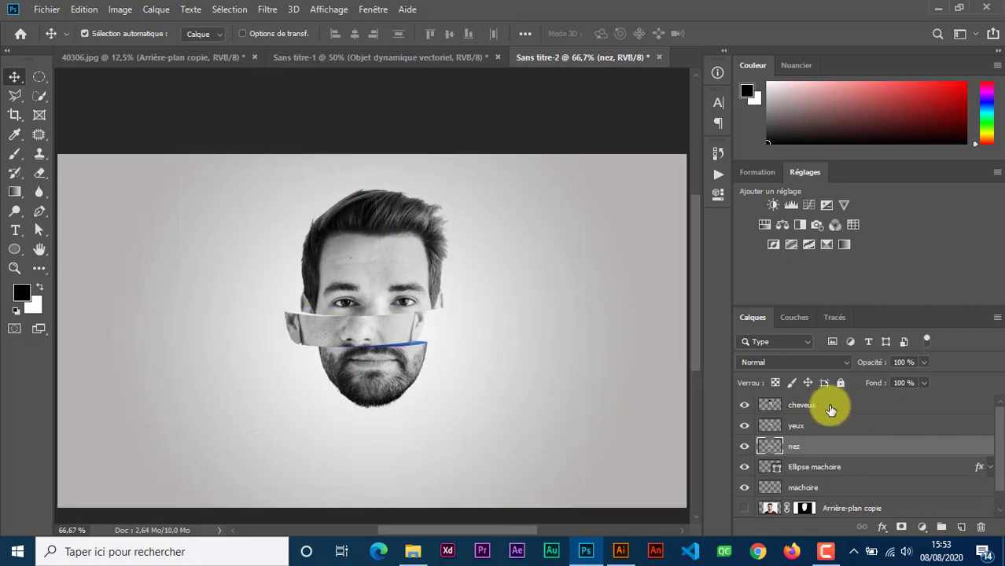
- Try tilting the cheveux layer, undo the rotation, and load the yeux strip as a selection
left_click(802, 405)
key("ctrl+t")
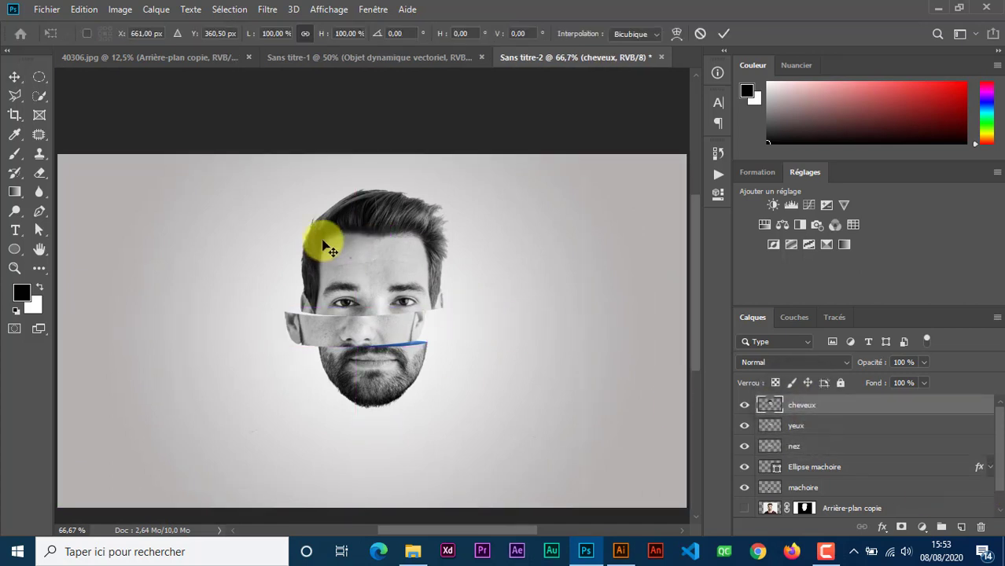
left_click_drag(174, 163, 192, 147)
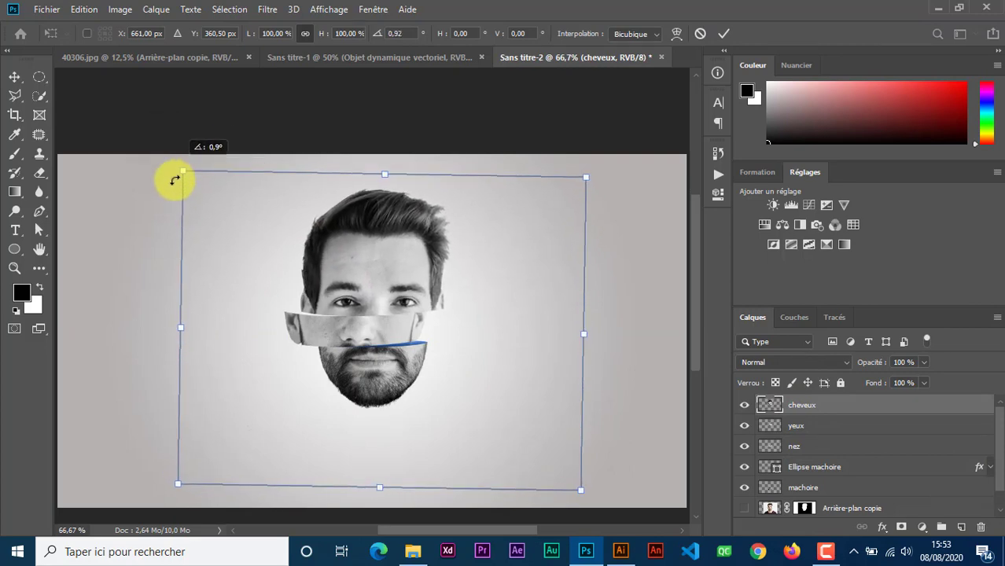
left_click_drag(192, 147, 185, 183)
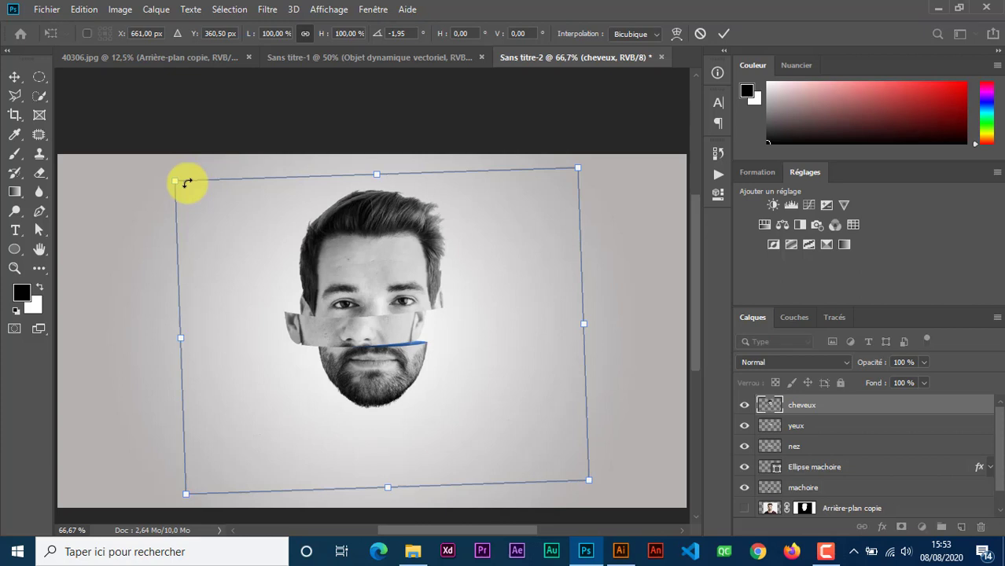
key("ctrl+z")
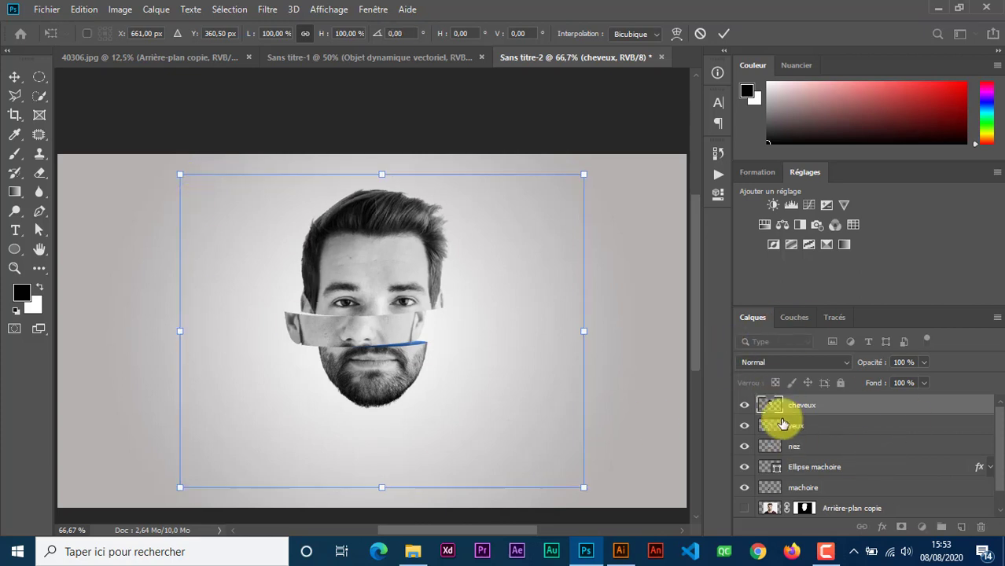
left_click(769, 425, "ctrl")
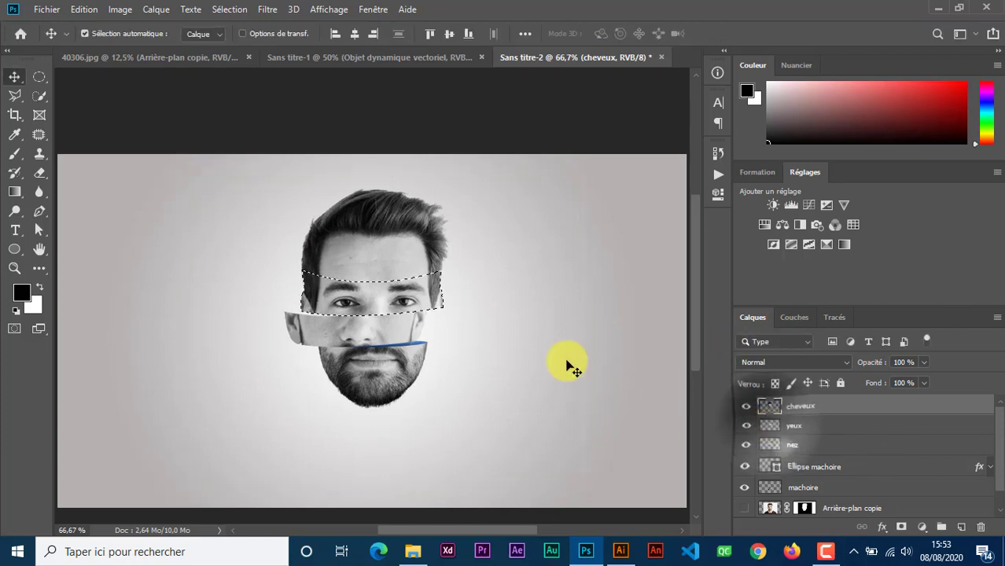
- Hide yeux and erase the selected eye band from the cheveux layer with the Eraser
left_click(40, 176)
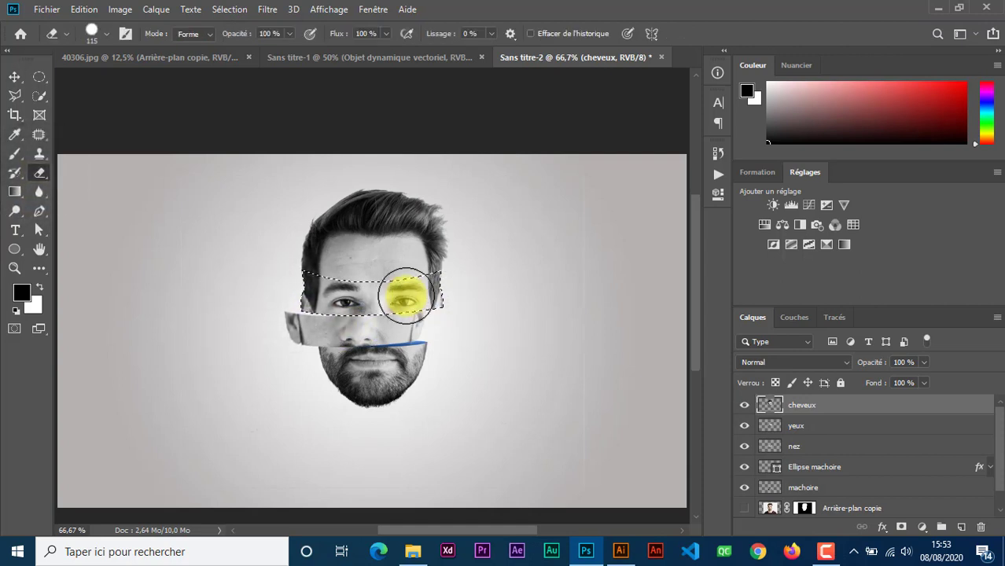
left_click(744, 425)
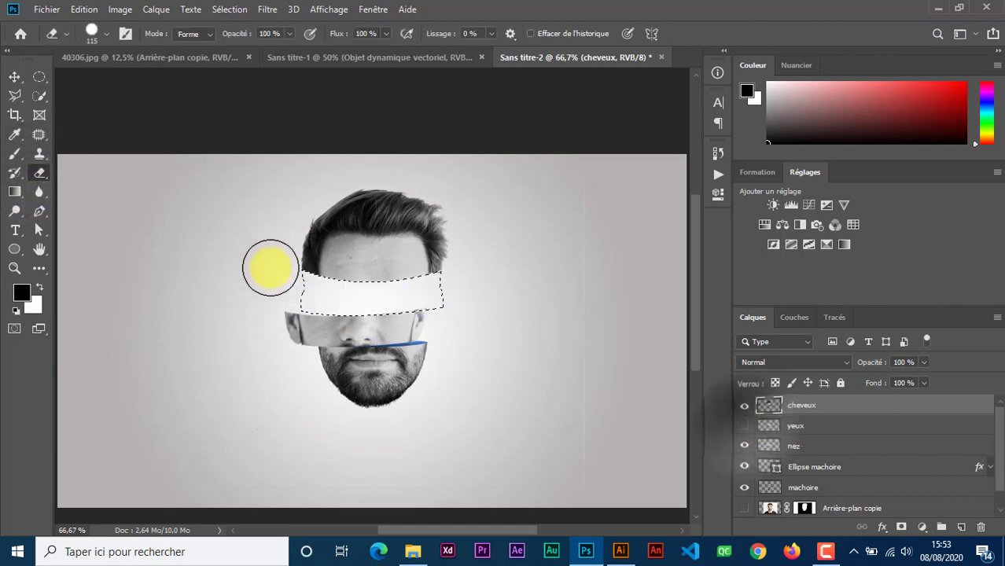
mouse_move(270, 268)
left_mouse_down()
mouse_move(348, 294)
mouse_move(426, 298)
mouse_move(305, 291)
mouse_move(416, 316)
left_mouse_up()
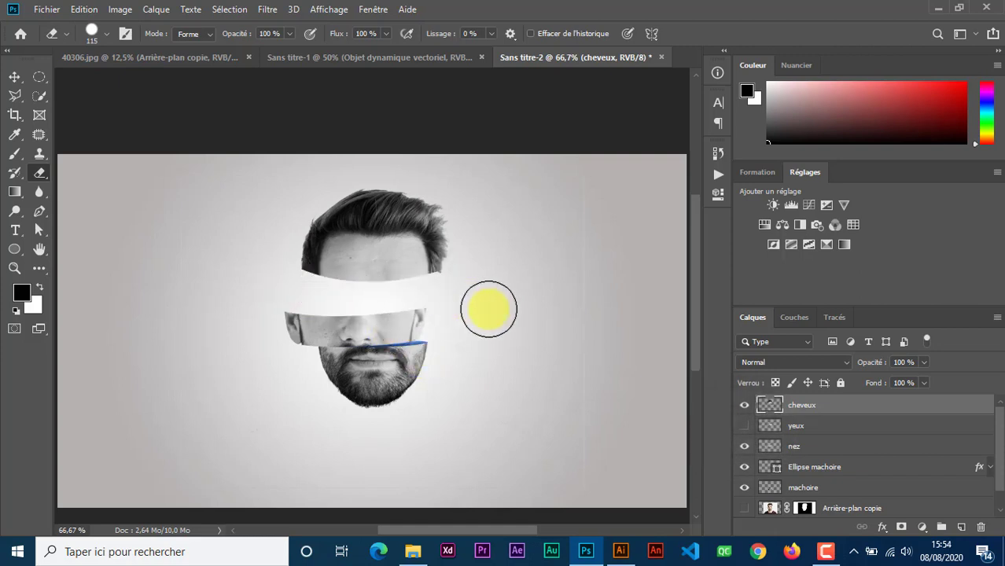
left_click_drag(489, 308, 494, 325)
- Clean leftover traces along the erased band's edges at 200%, then show yeux again
left_click(312, 300, "ctrl")
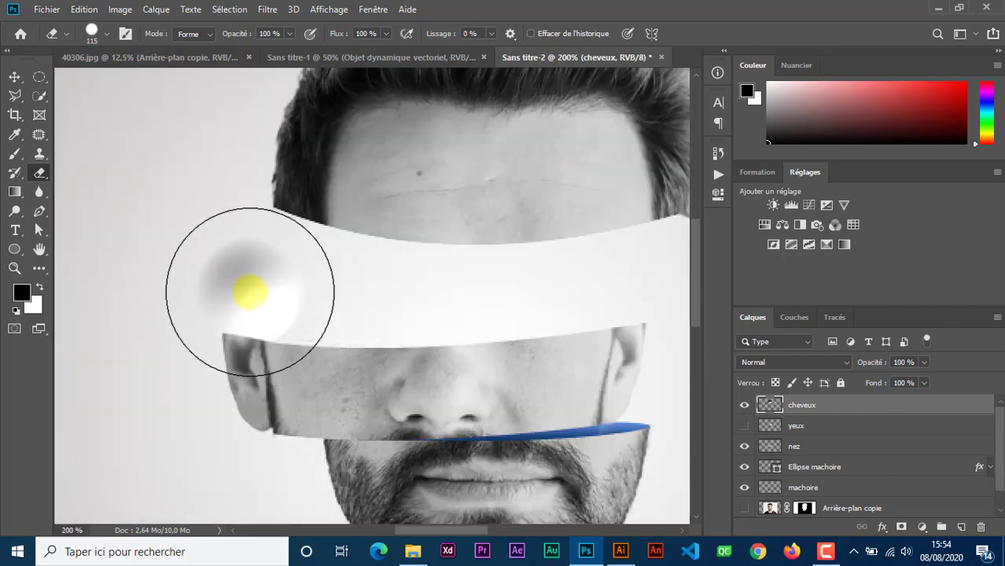
left_click_drag(539, 325, 381, 295)
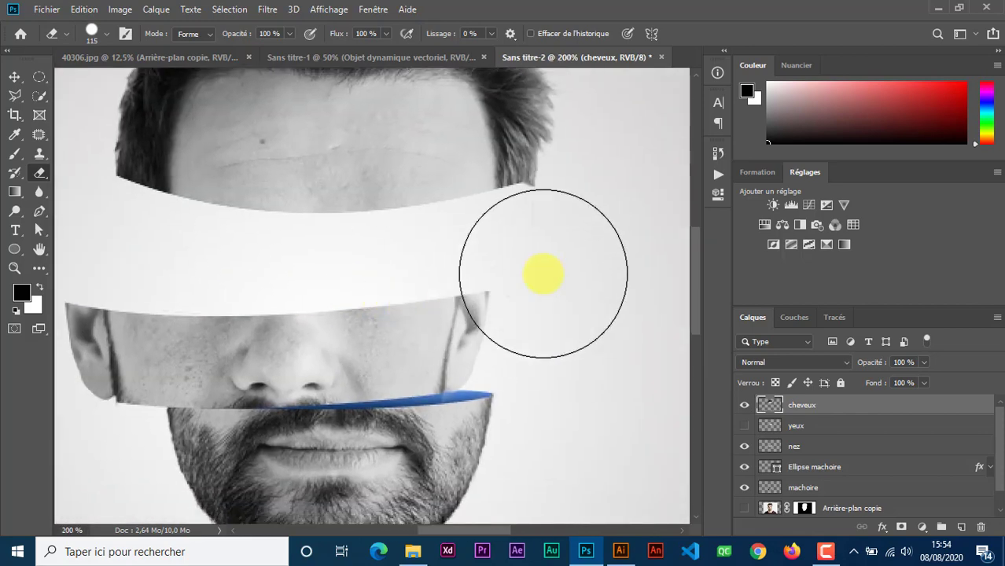
left_click_drag(519, 304, 539, 259)
left_click_drag(314, 285, 346, 255)
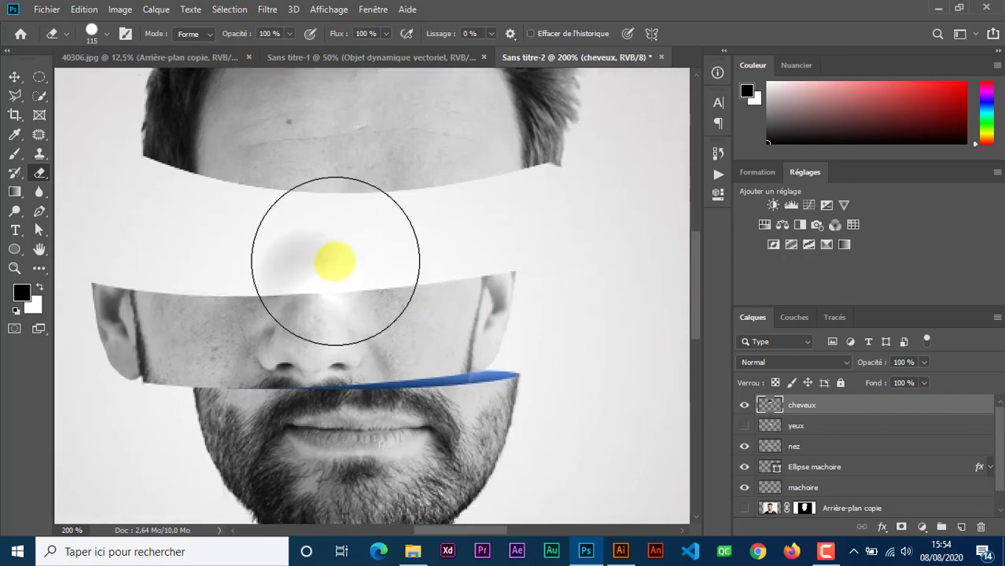
left_click(363, 287, "alt")
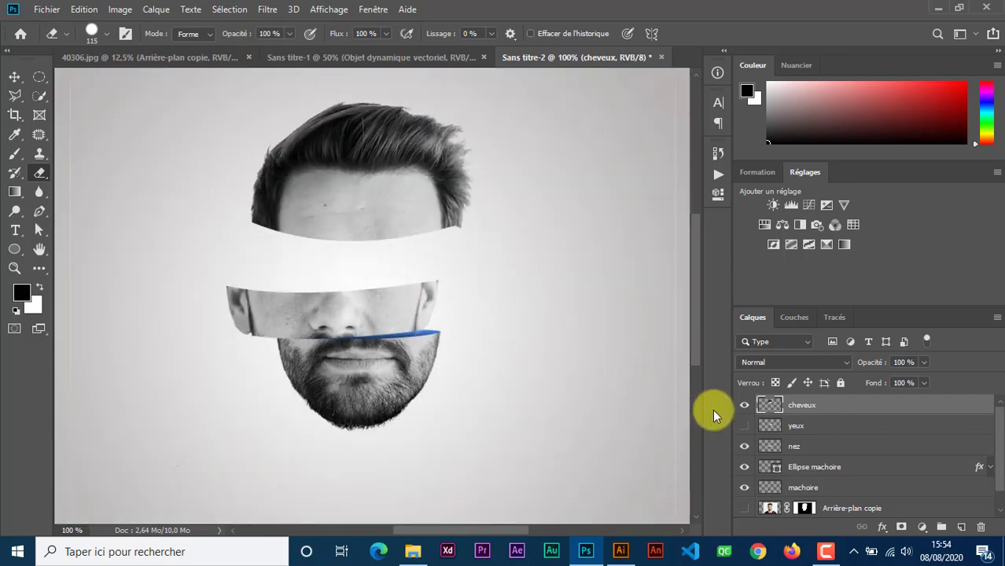
left_click(744, 425)
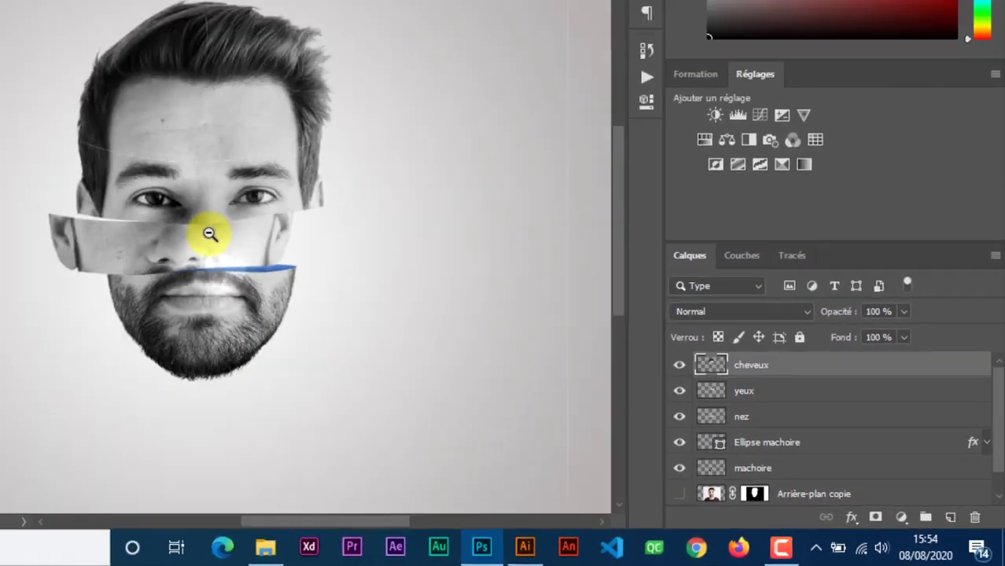
- Rotate the cheveux slice about 3.94° clockwise and nudge it slightly up-left with arrow keys
key("ctrl+t")
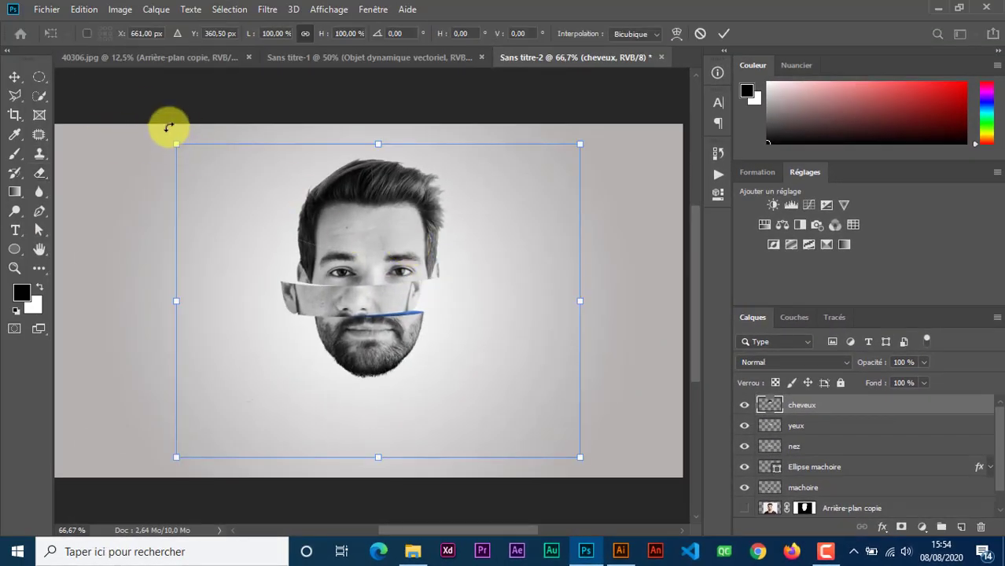
left_click_drag(168, 128, 173, 114)
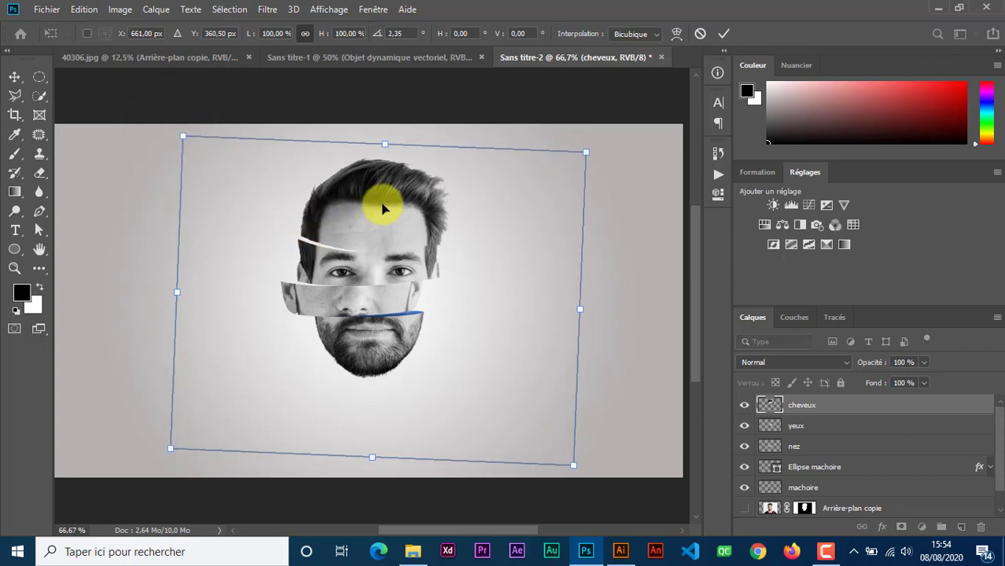
mouse_move(479, 279)
left_mouse_down()
mouse_move(472, 271)
mouse_move(482, 276)
left_mouse_up()
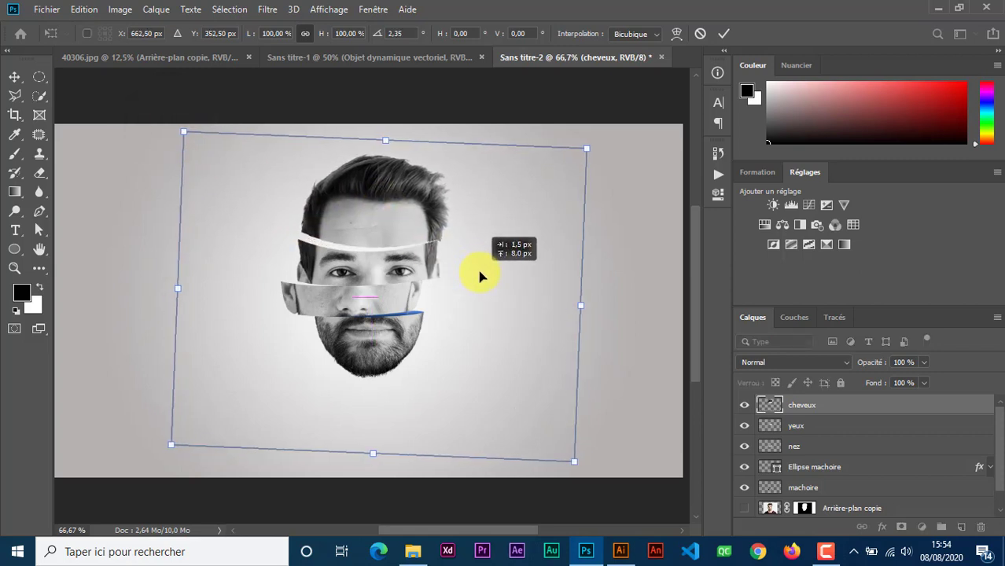
key("Left")
key("Left")
key("Left")
key("Left")
key("Left")
key("Left")
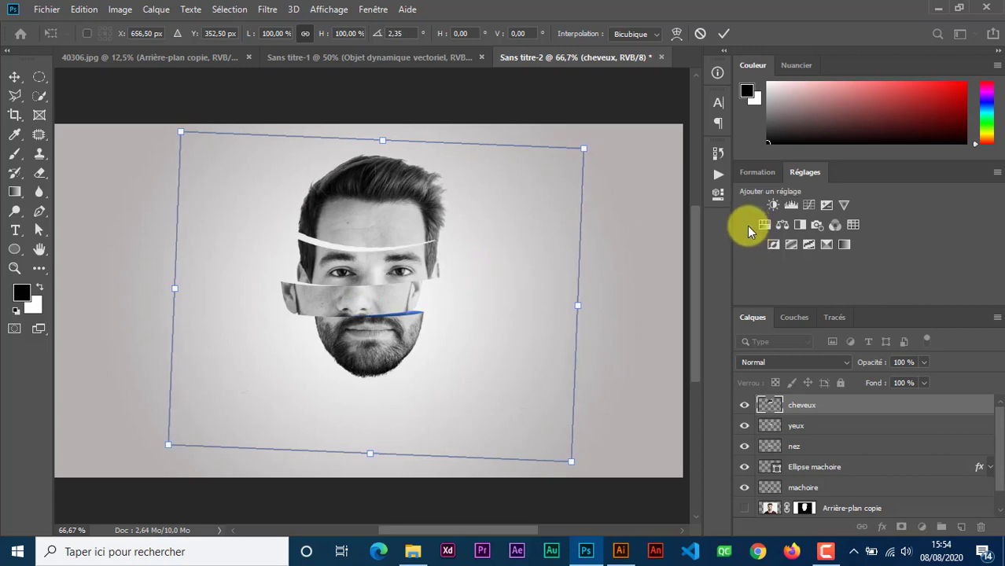
key("Down")
key("Down")
key("Down")
key("Down")
key("Down")
key("Down")
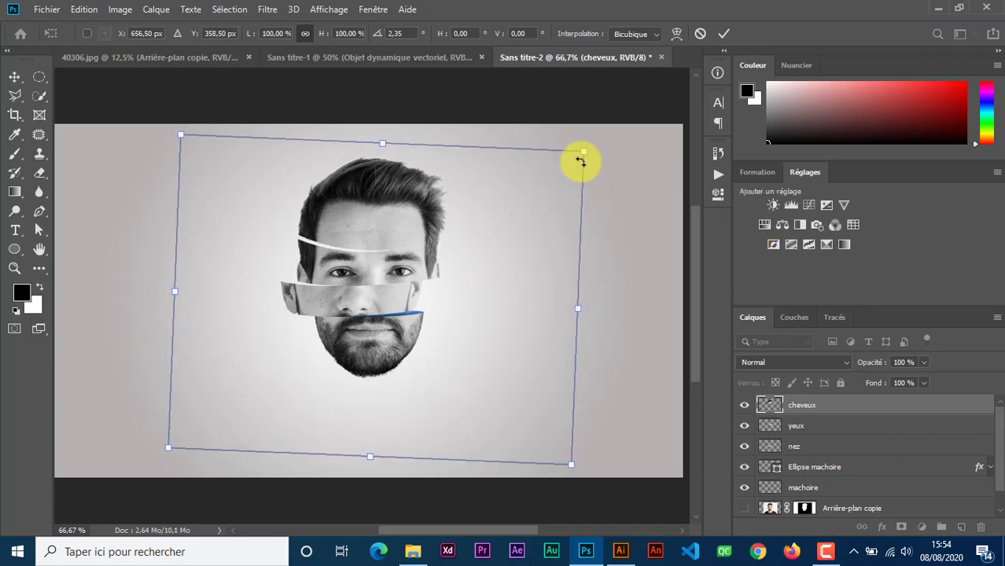
left_click(169, 124)
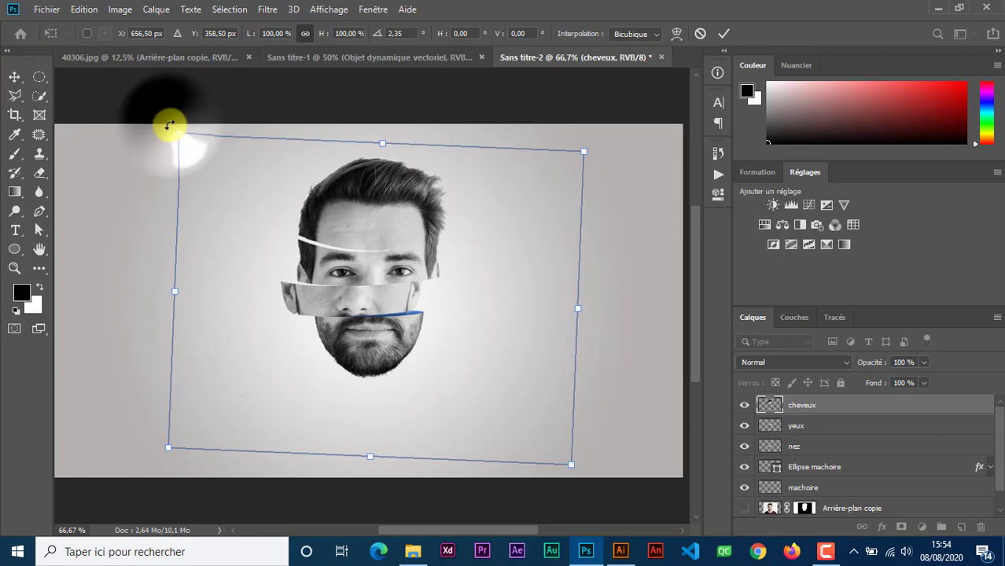
left_click_drag(170, 124, 171, 118)
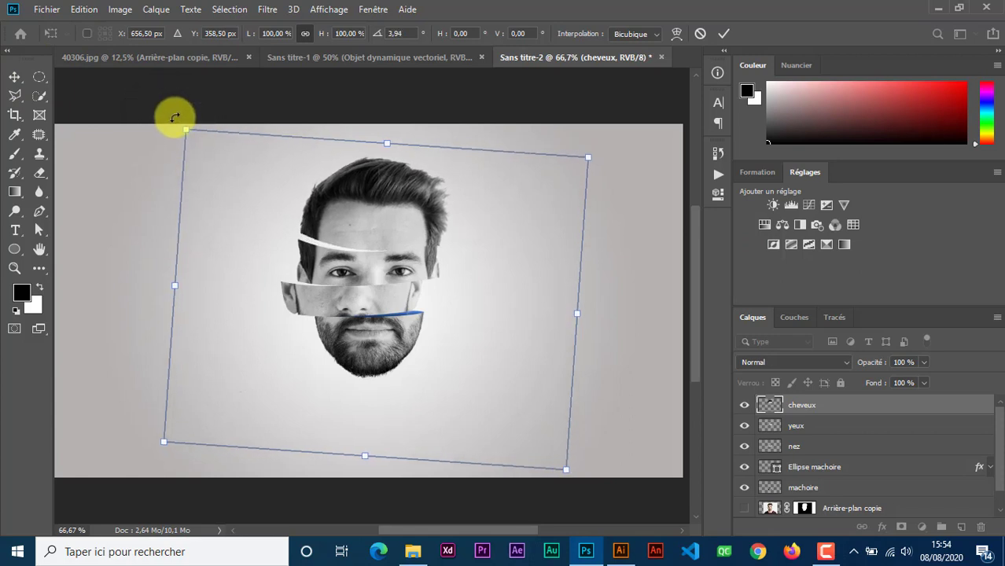
key("Up")
key("Up")
key("Up")
key("Up")
key("Up")
key("Up")
key("Up")
key("Left")
key("Left")
key("Left")
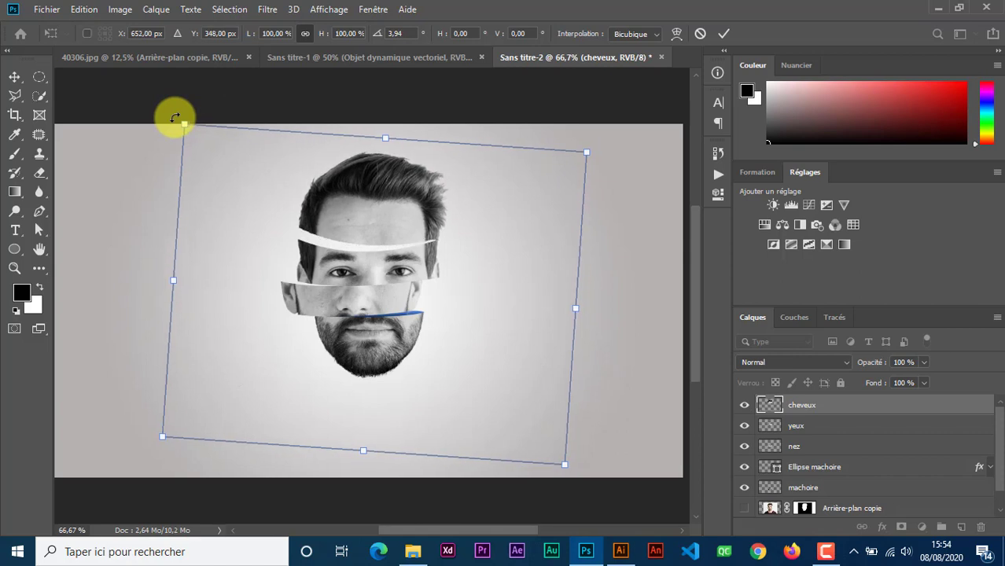
key("Down")
key("Down")
key("Down")
key("Down")
key("Down")
key("Down")
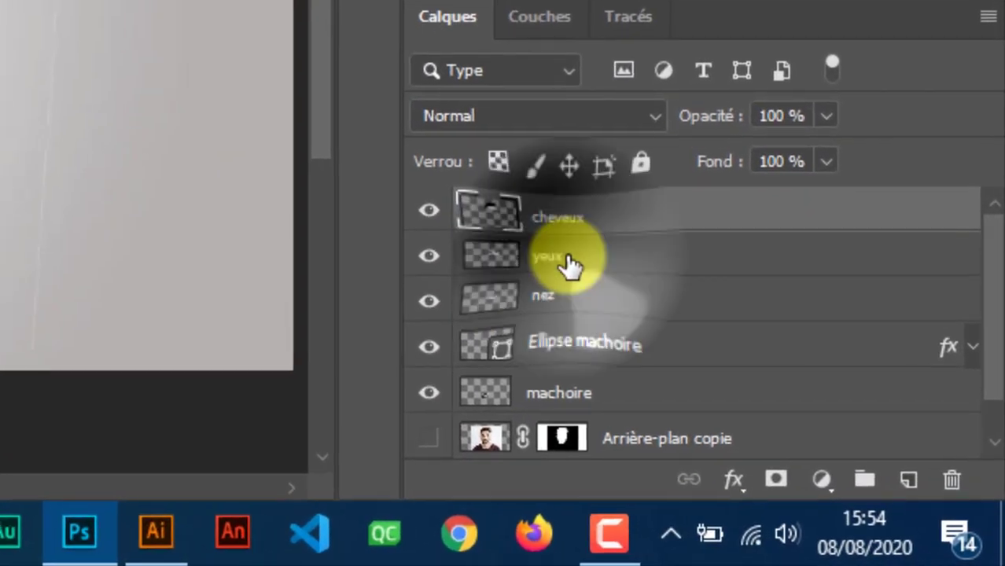
- Commit the hair tilt and hide the cheveux and yeux layers, keeping nez visible
left_click(568, 266)
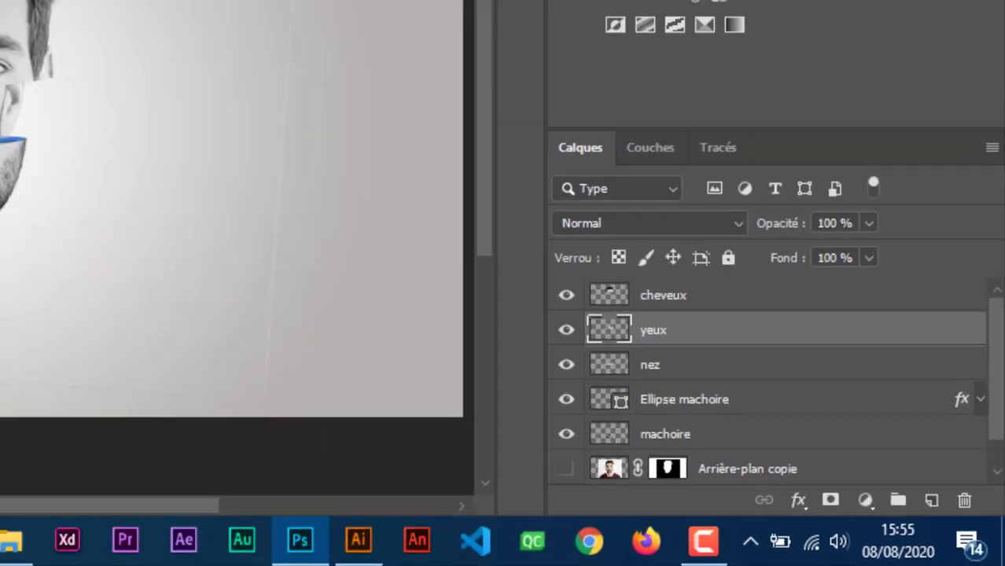
left_click(427, 228)
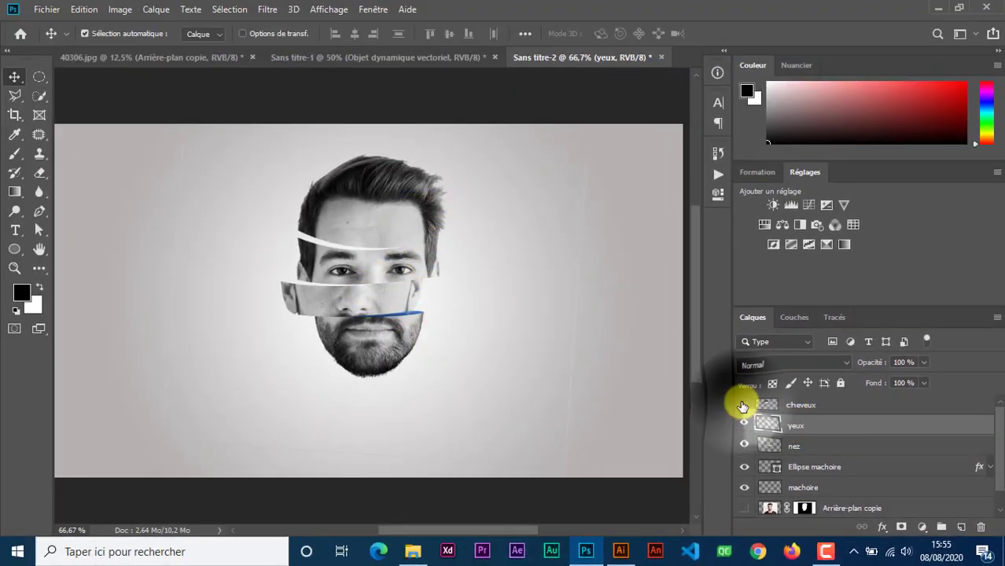
mouse_move(744, 405)
left_mouse_down()
mouse_move(748, 447)
mouse_move(734, 439)
left_mouse_up()
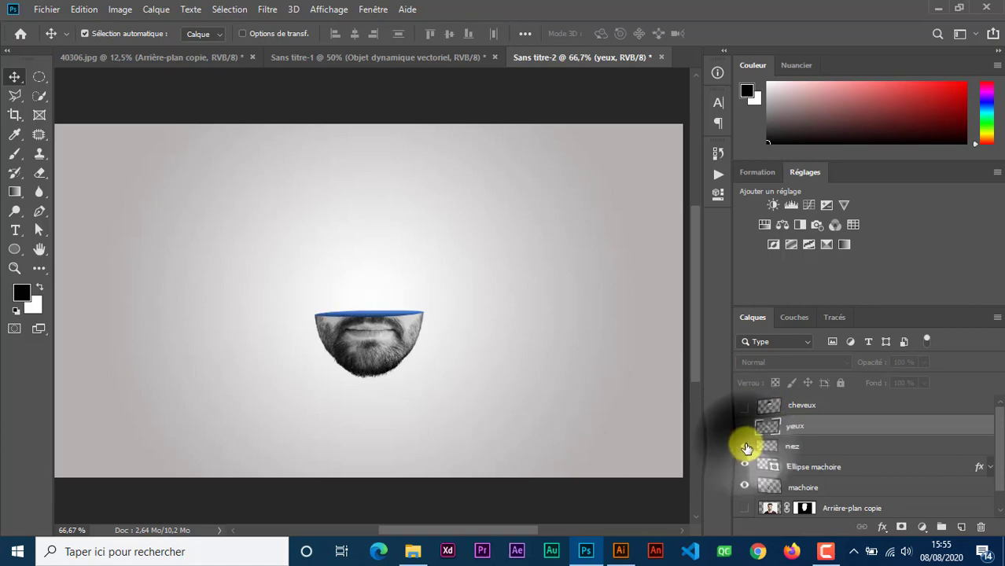
left_click(744, 446)
- Duplicate the Ellipse machoire layer and move the copy above nez
left_click(857, 467)
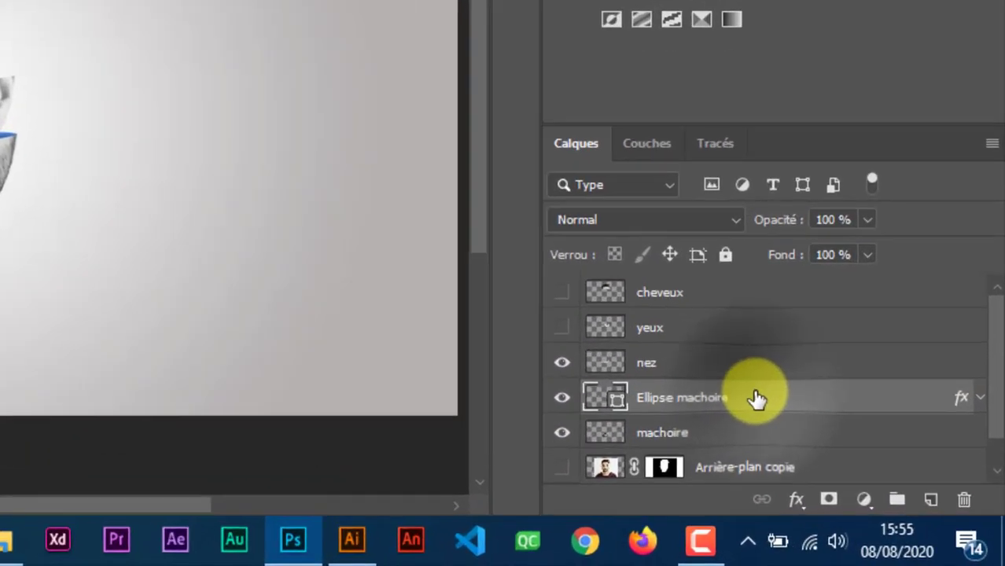
key("ctrl+j")
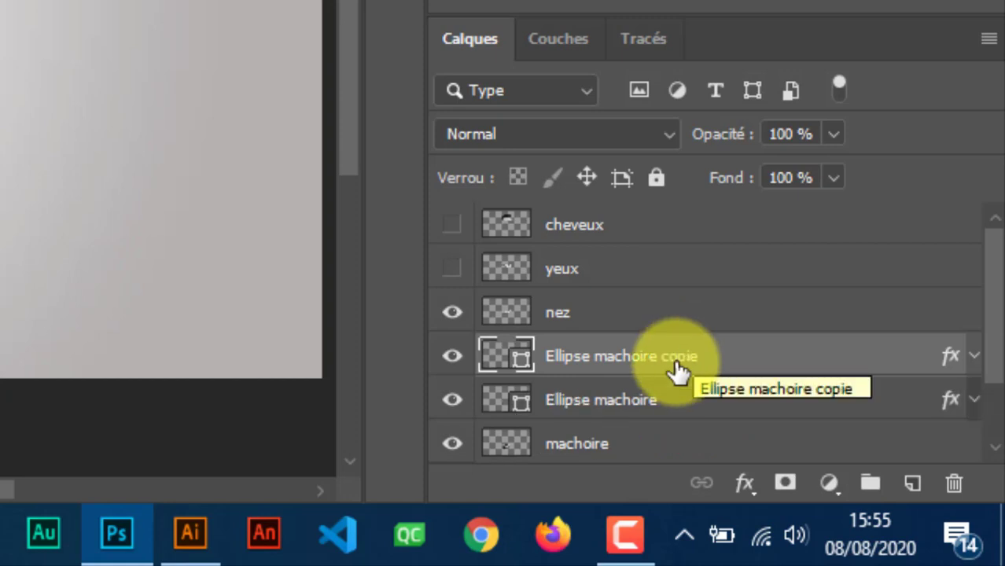
left_click_drag(680, 360, 681, 289)
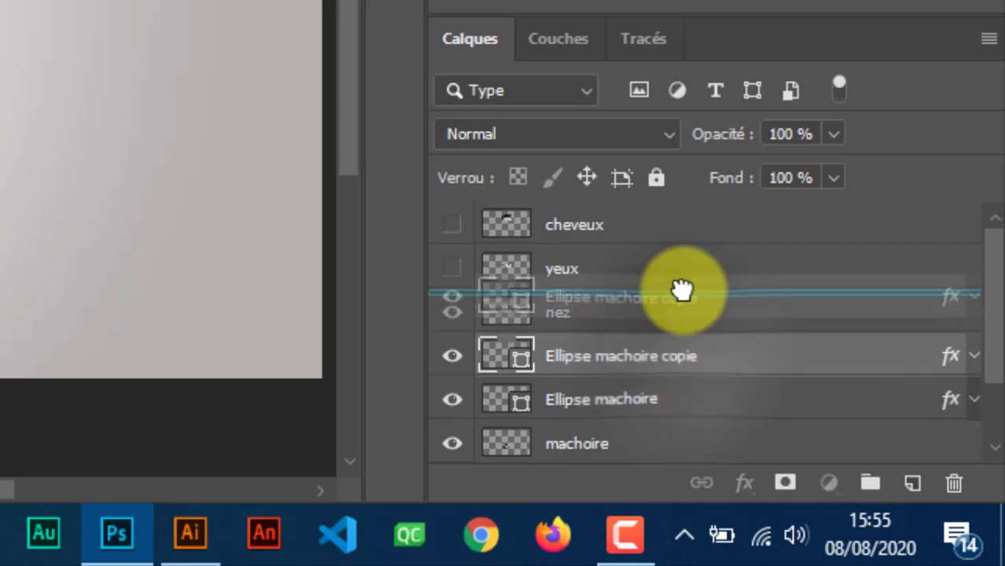
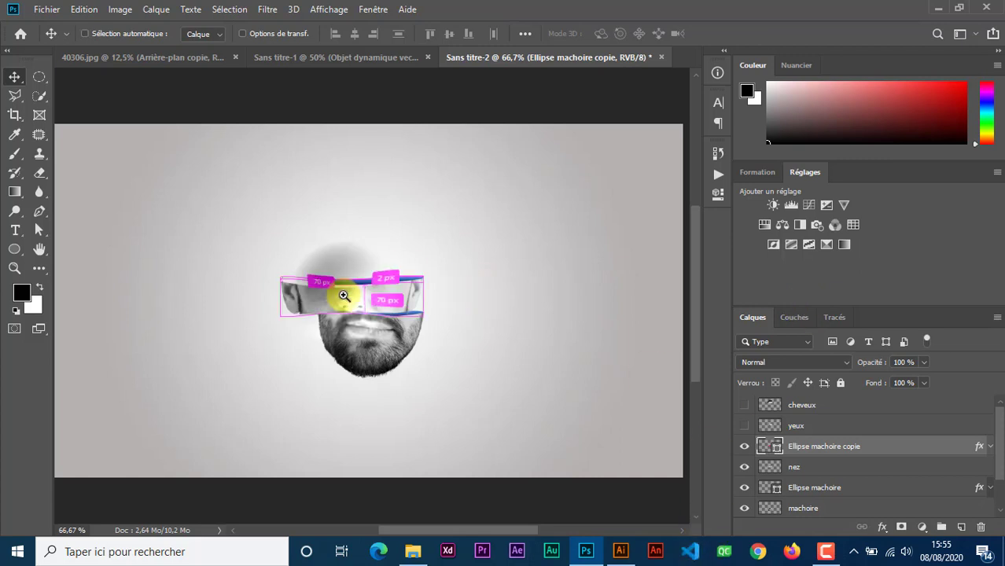
- Zoom to 200% on the face and nudge the blue ellipse up two pixels
left_click(332, 292)
left_click(370, 299)
key("ctrl")
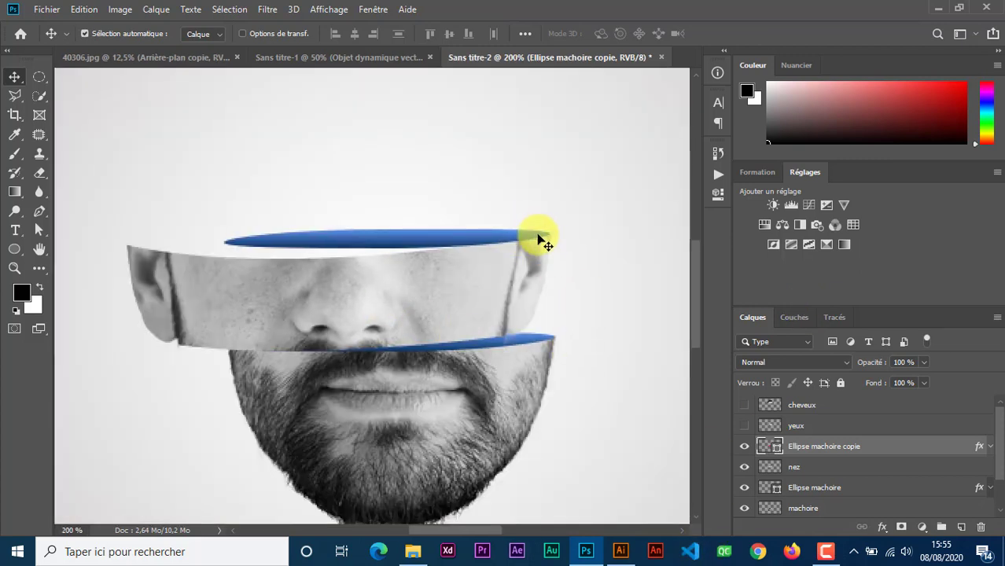
key("Up")
key("Up")
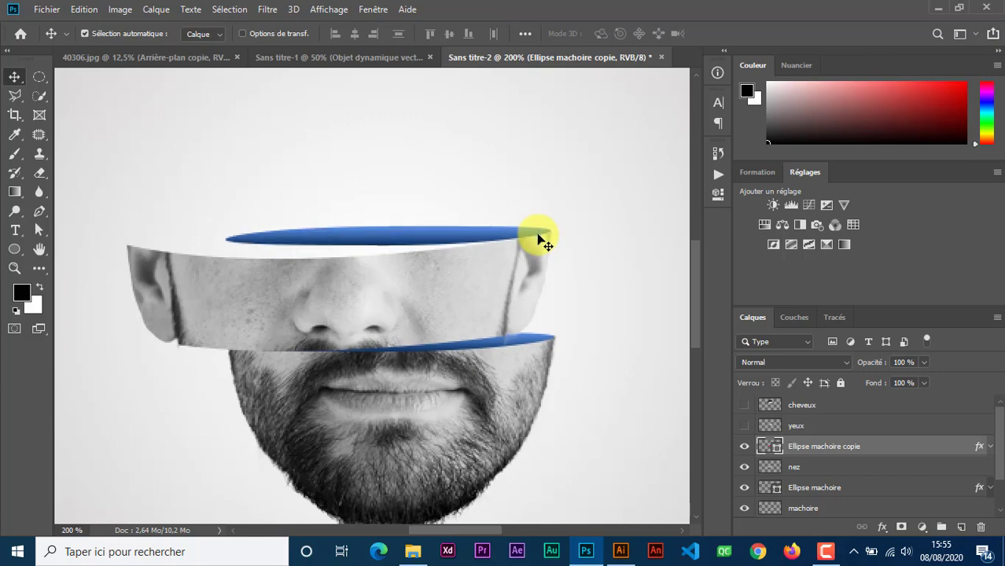
key("Up")
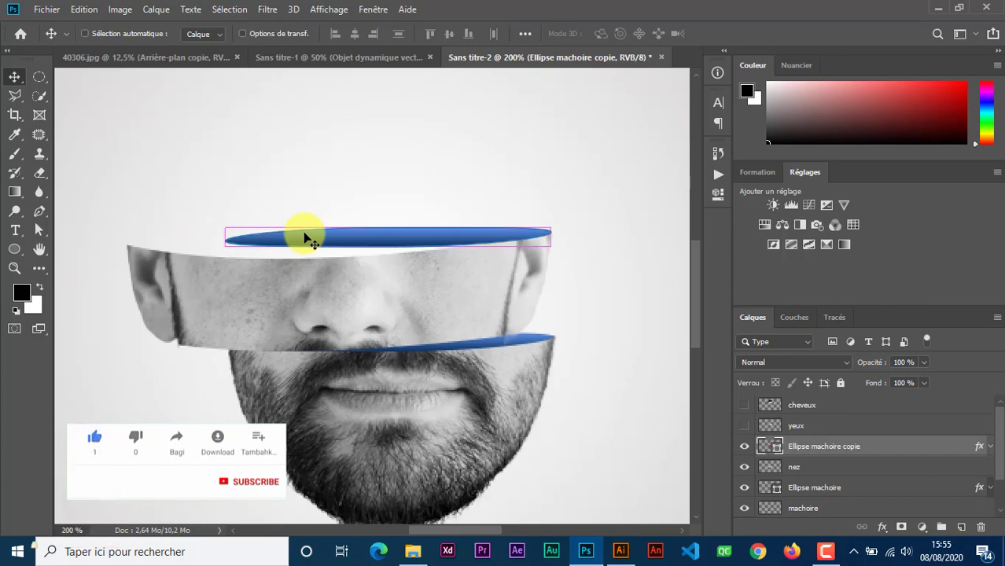
- Stretch the blue ellipse leftward to about 130.77% width and commit it
key("ctrl+t")
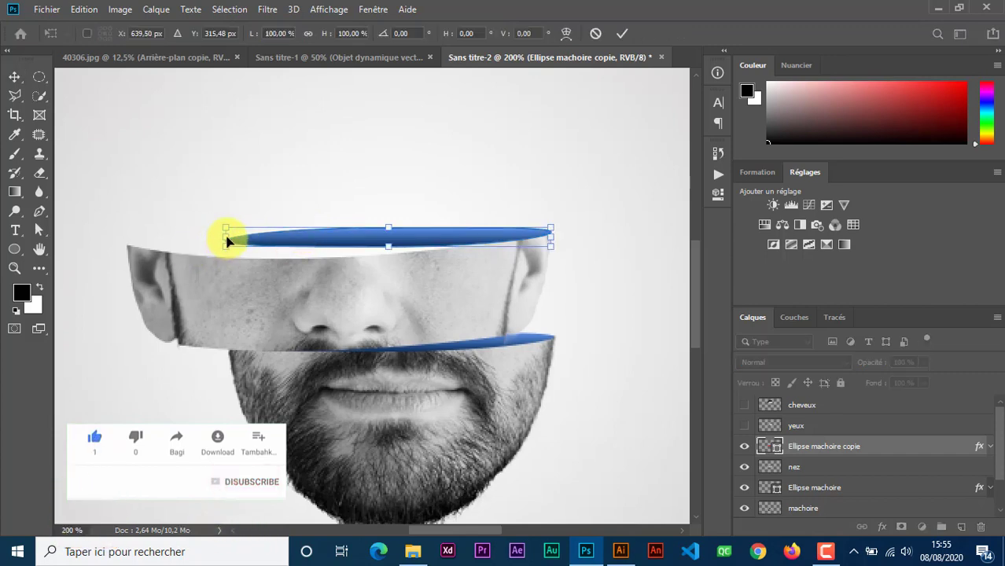
mouse_move(225, 236)
left_mouse_down()
mouse_move(130, 238)
mouse_move(139, 243)
left_mouse_up()
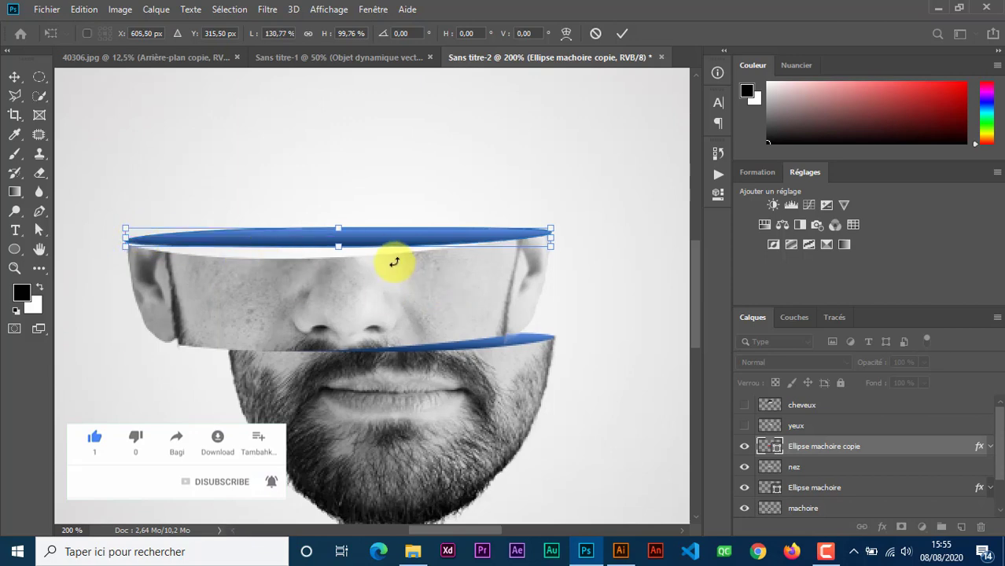
key("Return")
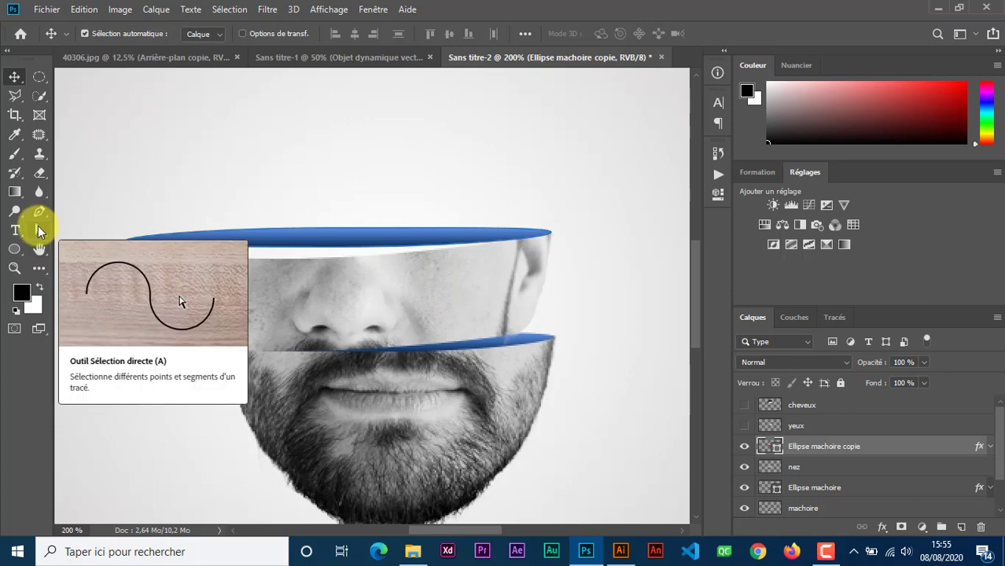
- Pull the blue ellipse's bottom anchor down and adjust its handles, curving the lower edge to about 23 px height
left_click(39, 229)
left_click(337, 239)
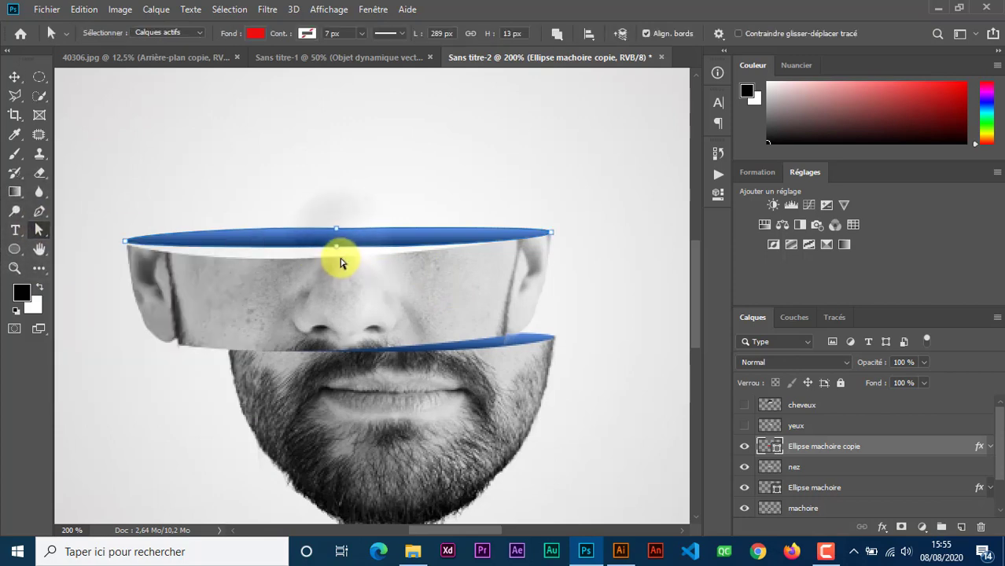
left_click(336, 255)
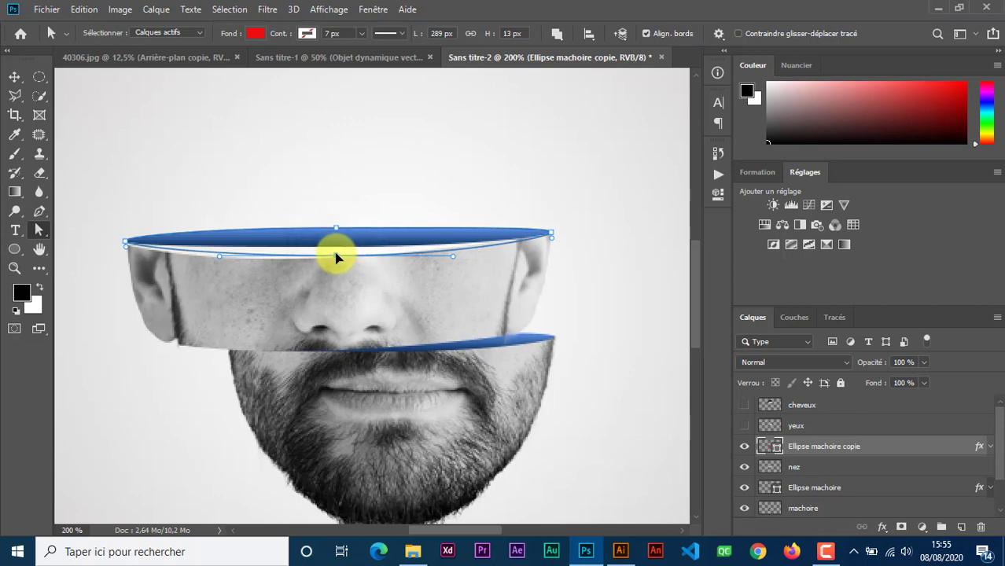
left_click_drag(335, 257, 336, 259)
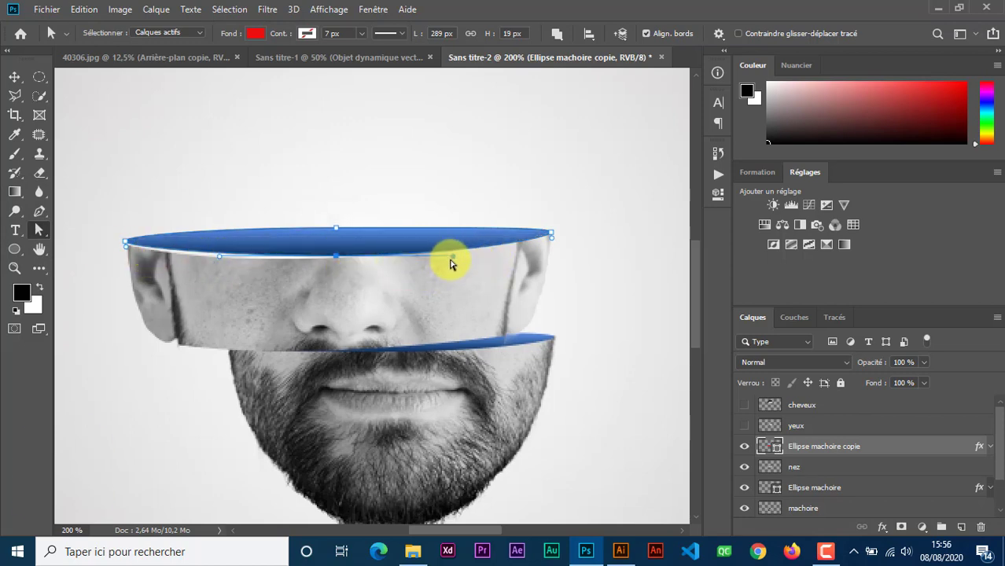
left_click_drag(453, 257, 464, 248)
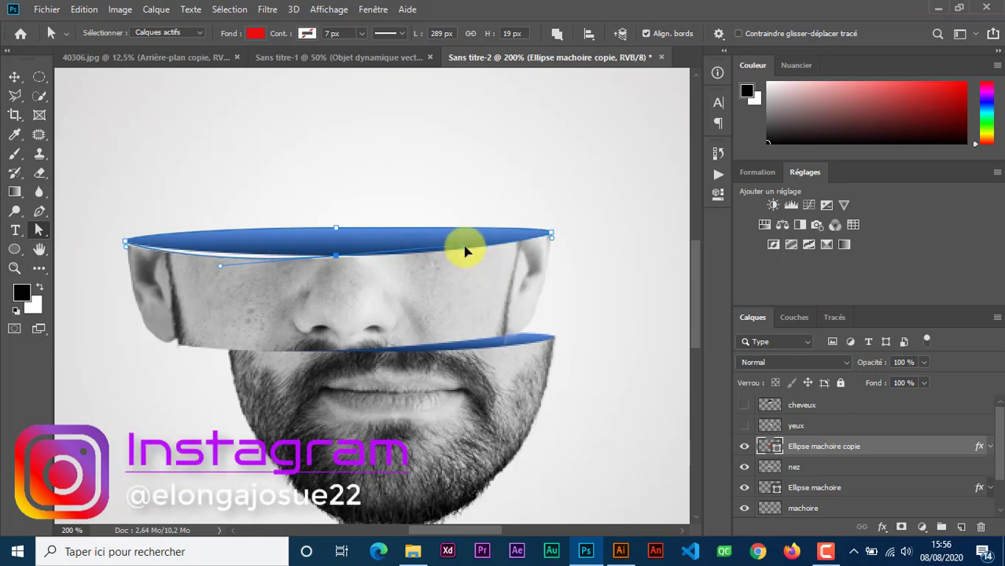
left_click_drag(463, 250, 464, 247)
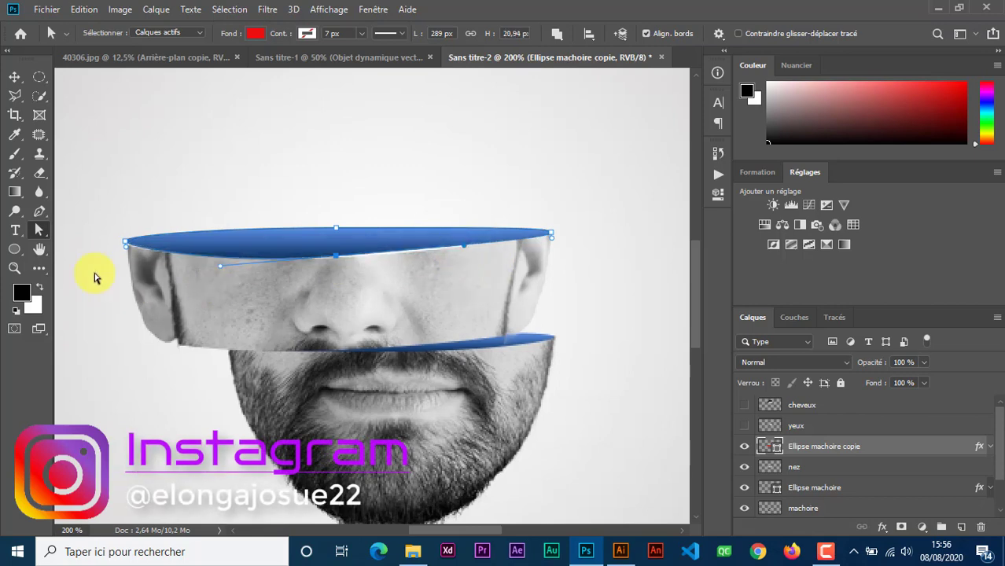
left_click(126, 242)
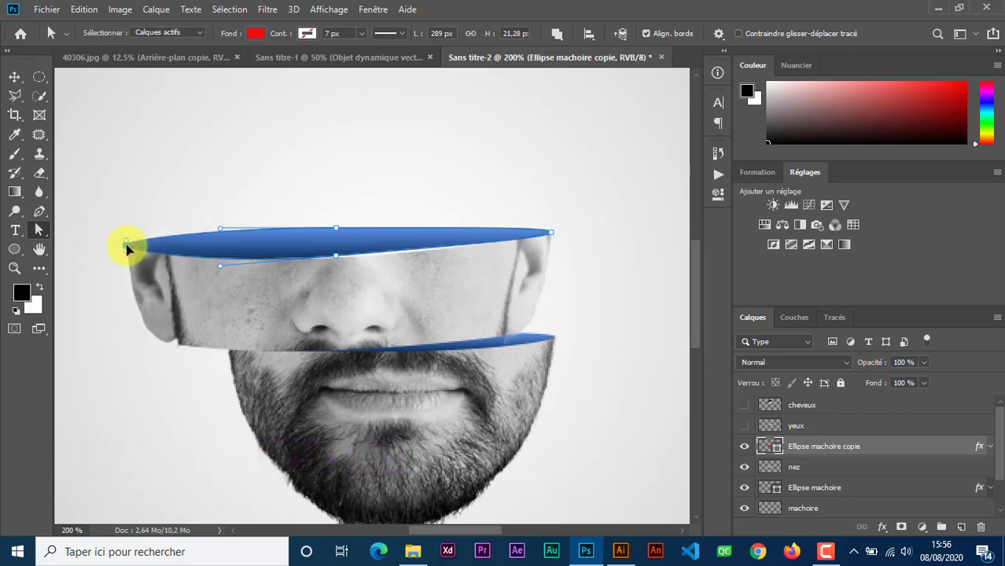
left_click(219, 267)
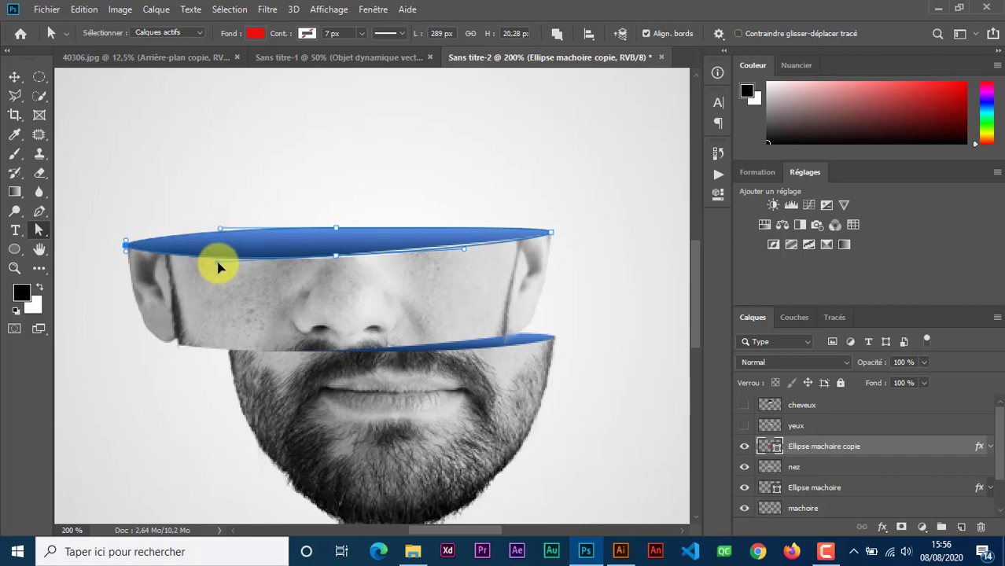
left_click_drag(331, 258, 337, 261)
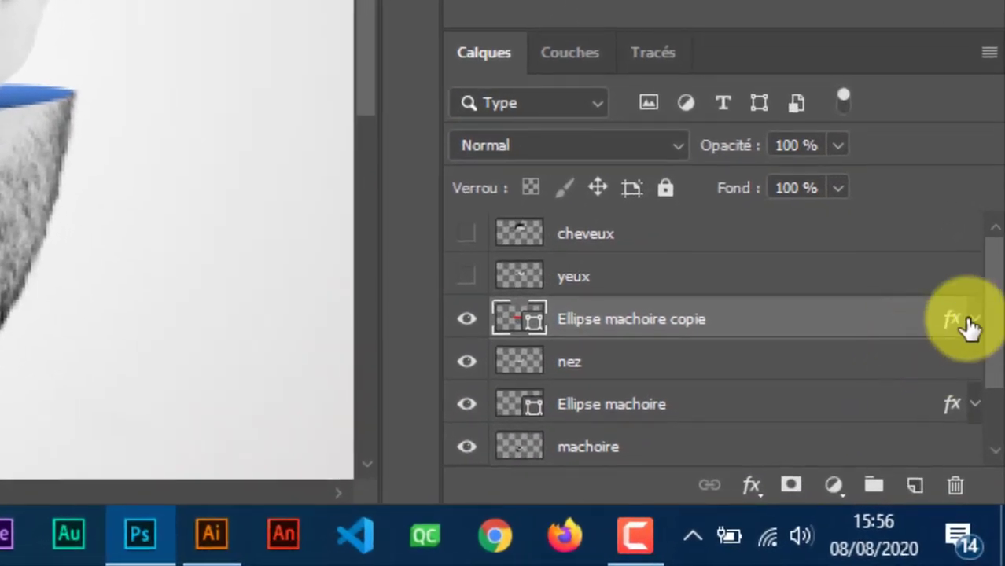
- In the Incrustation en dégradé gradient editor, make the left stop a saturated bright green
left_click(989, 447)
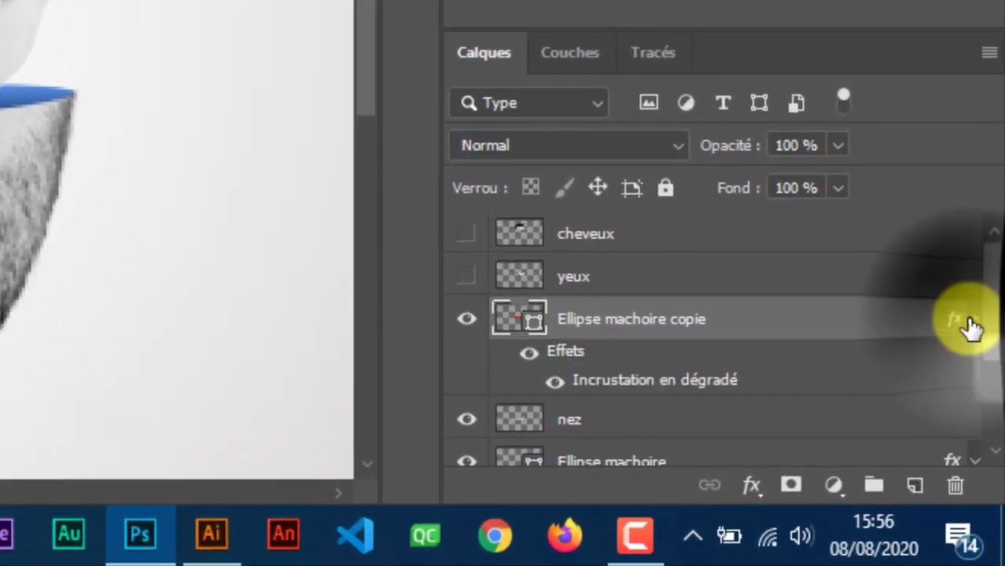
left_click(629, 390)
double_click(628, 388)
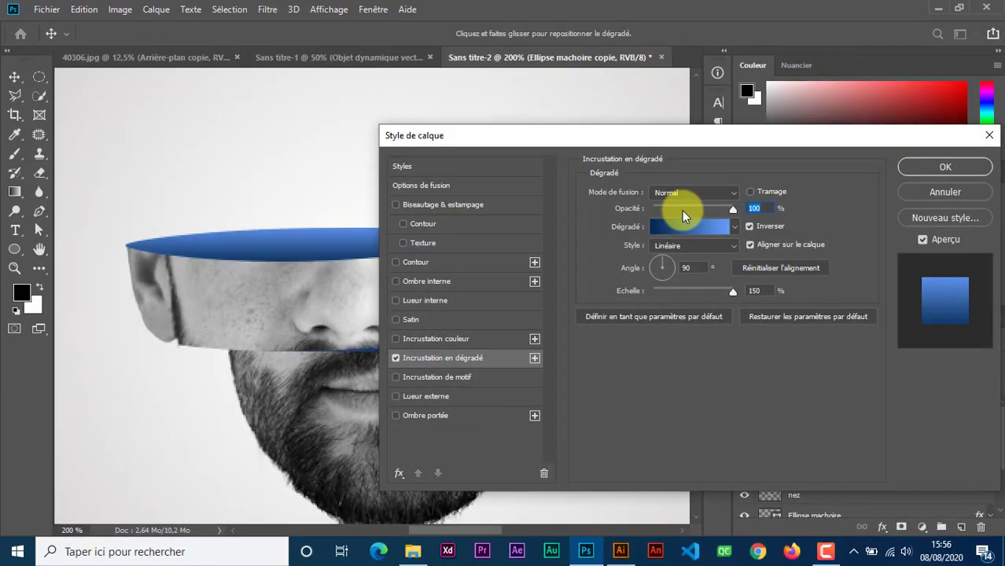
left_click(683, 228)
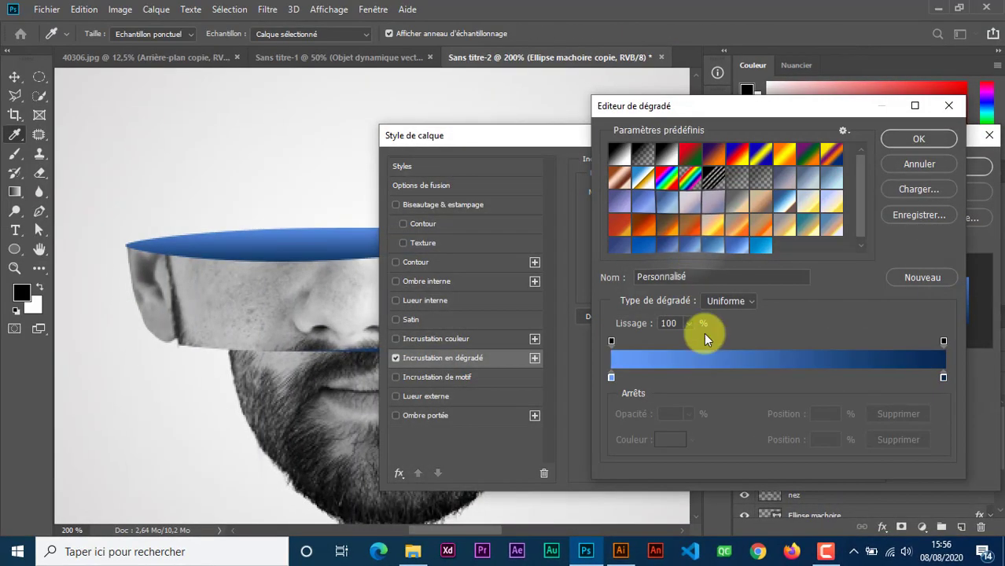
double_click(611, 381)
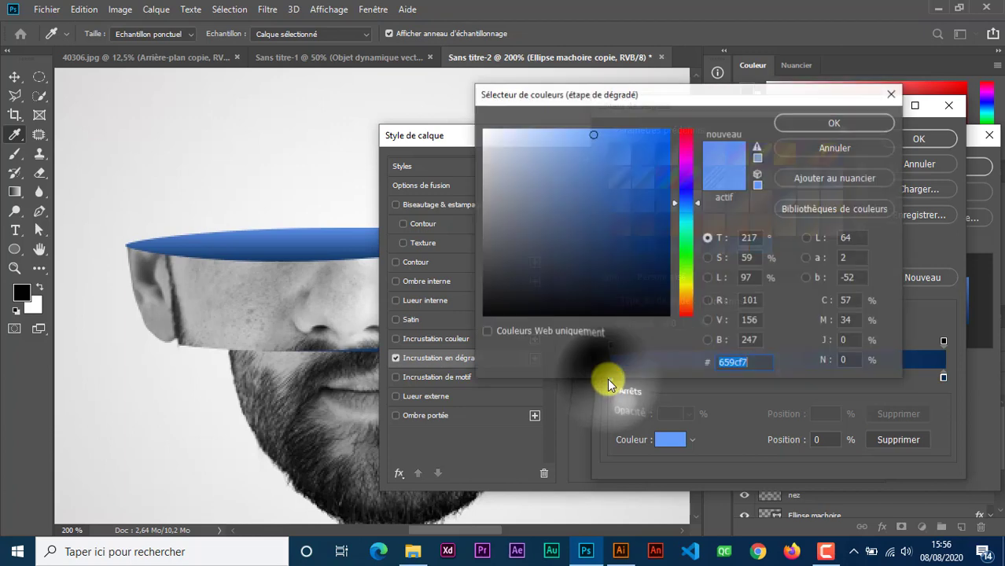
left_click_drag(686, 251, 689, 260)
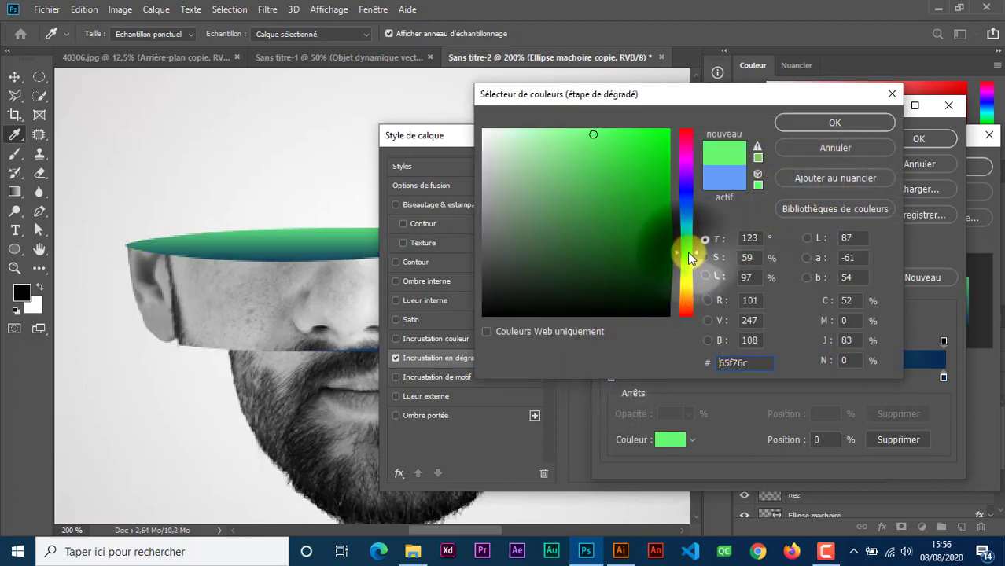
left_click(589, 136)
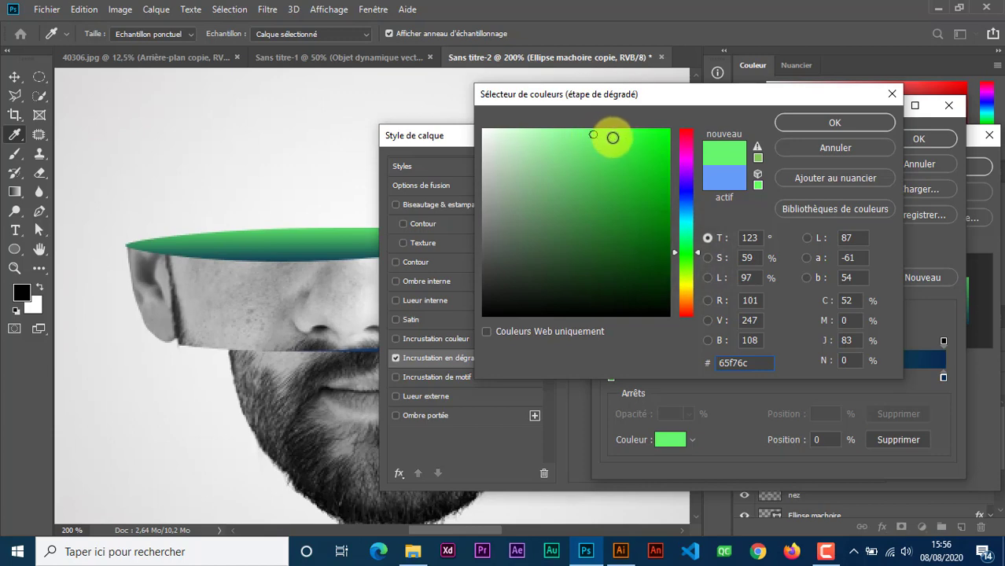
mouse_move(654, 133)
left_mouse_down()
mouse_move(667, 133)
mouse_move(658, 143)
left_mouse_up()
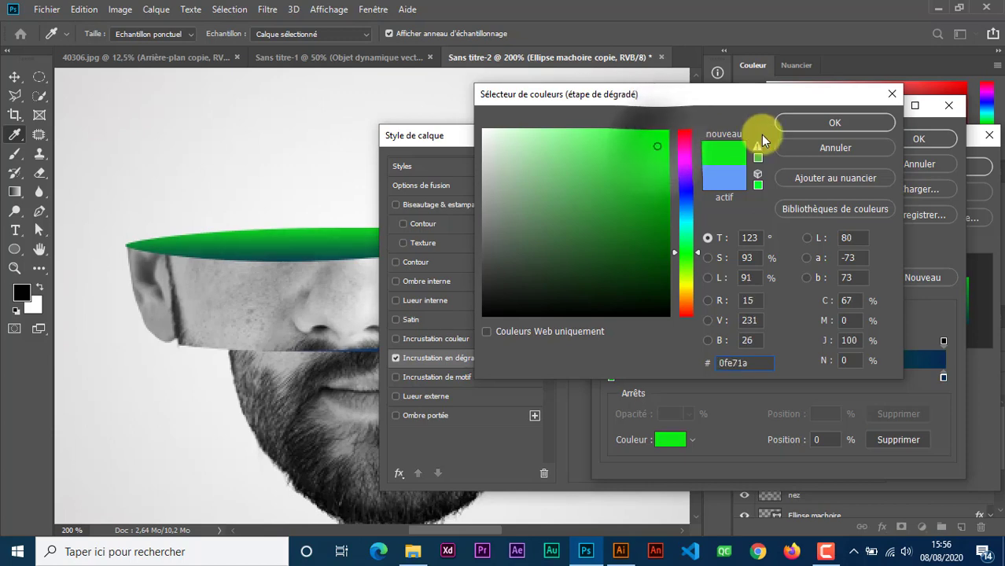
left_click(798, 123)
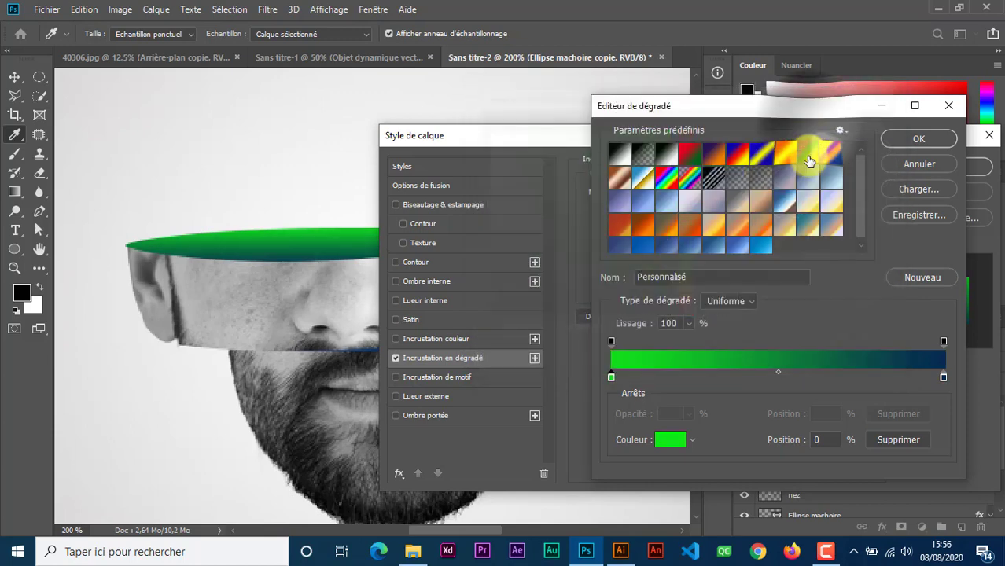
- Make the right stop dark green and apply the green gradient overlay
left_click(943, 377)
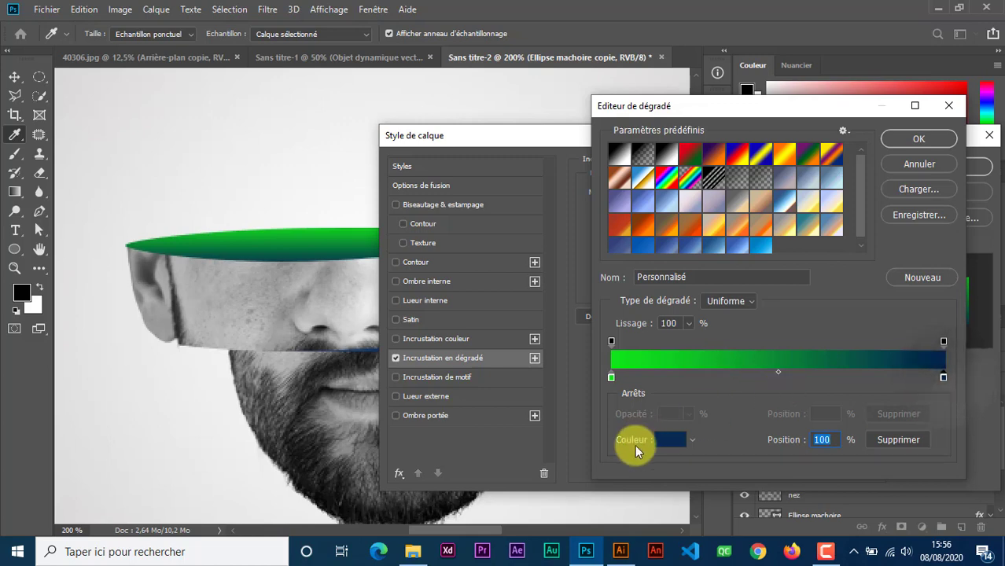
left_click(681, 441)
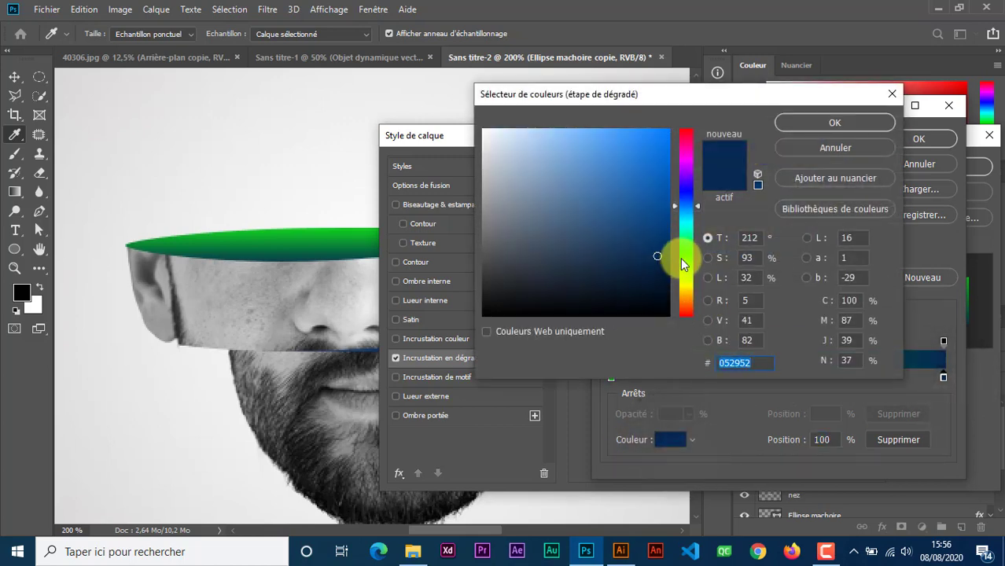
left_click(688, 258)
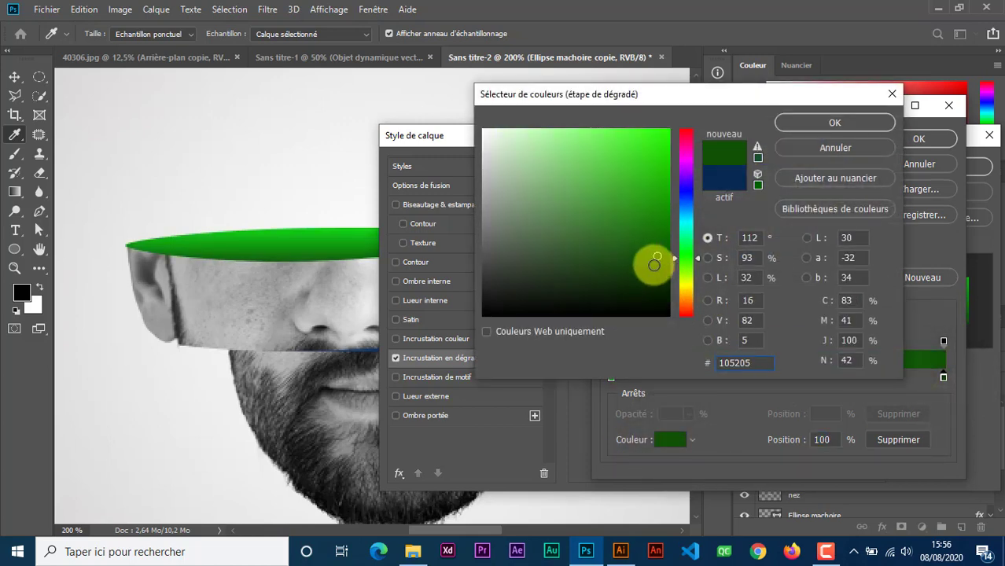
left_click(646, 260)
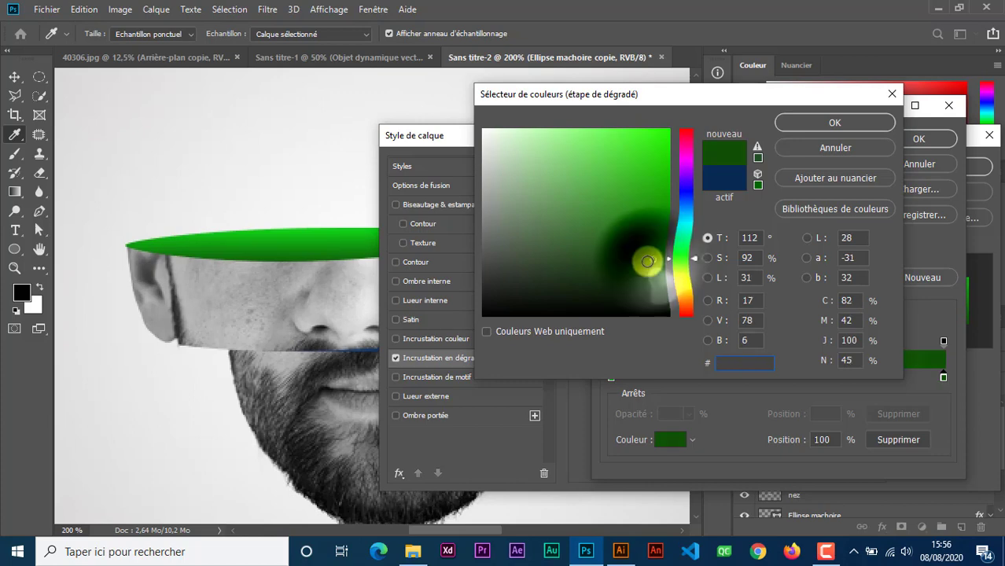
left_click(844, 118)
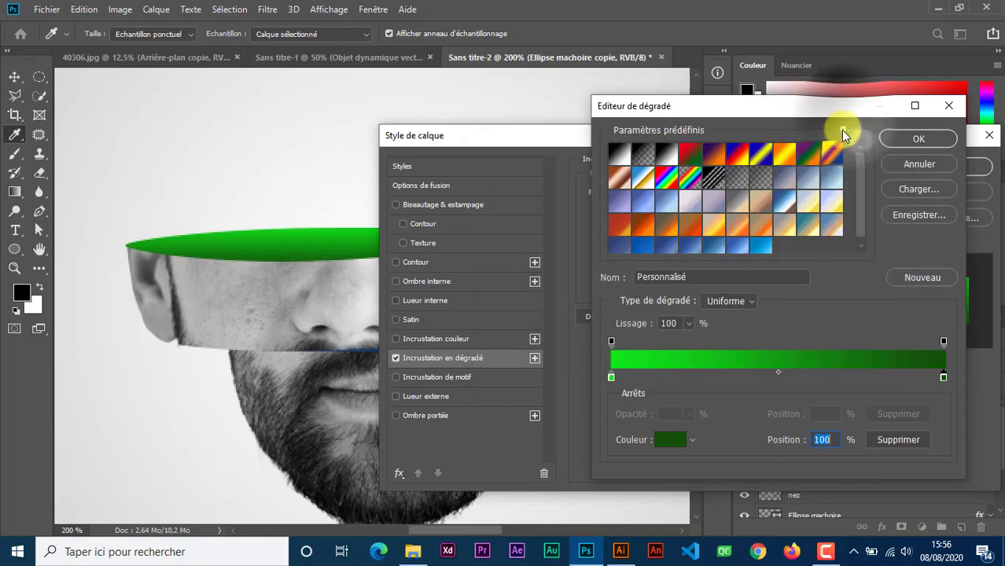
left_click(907, 142)
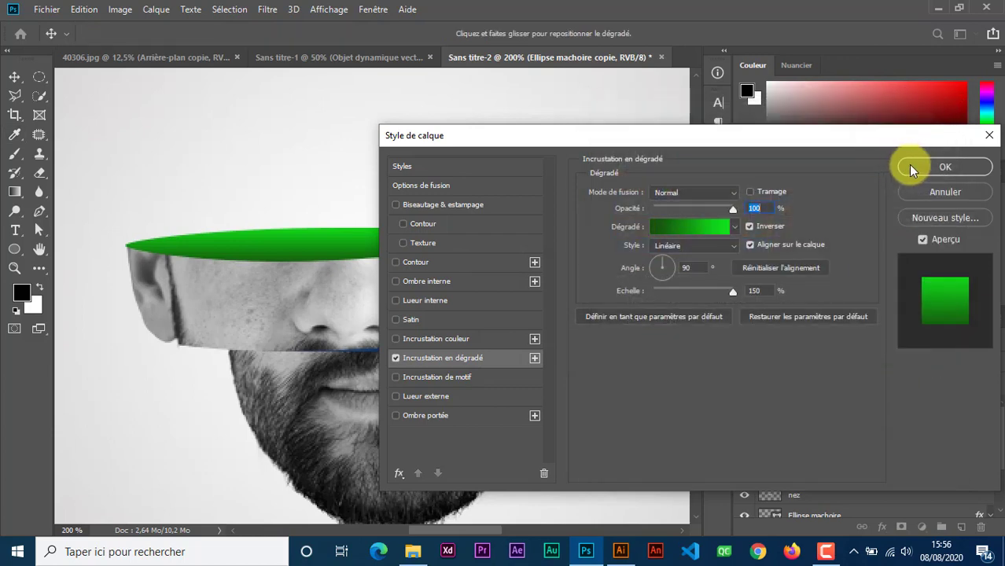
left_click(924, 168)
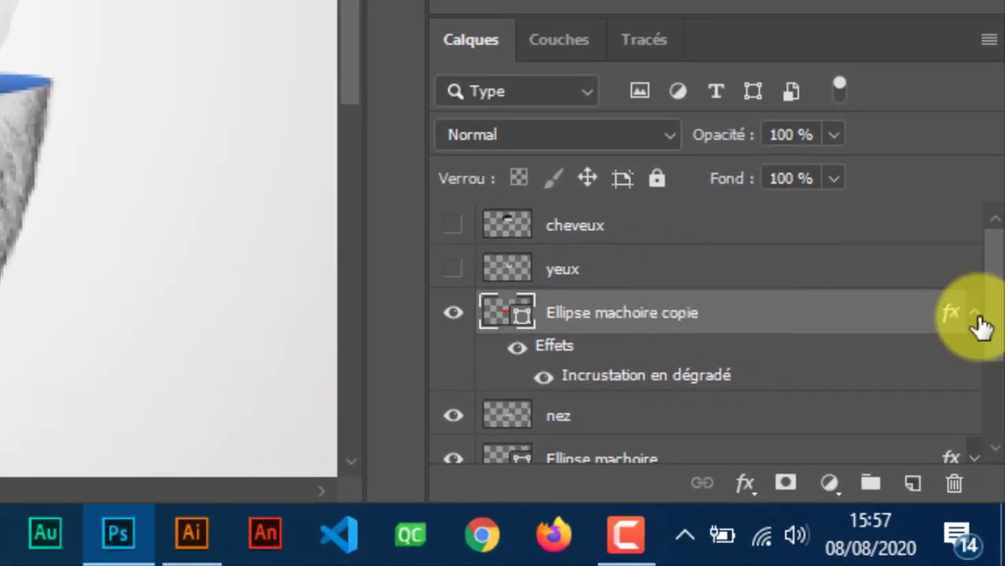
- Show the yeux layer and rename the copied ellipse layer 'Ellipse nez'
left_click(974, 314)
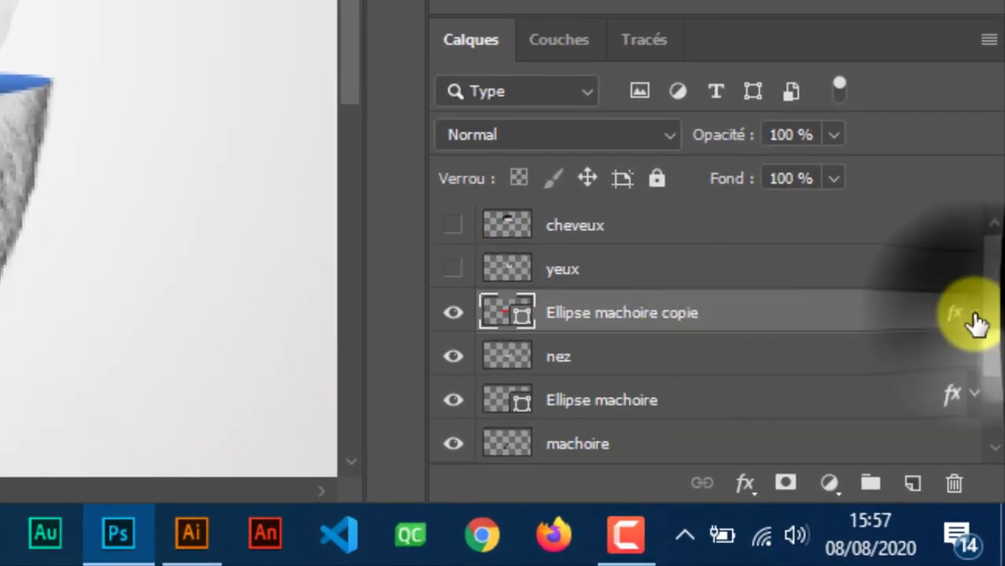
left_click(454, 271)
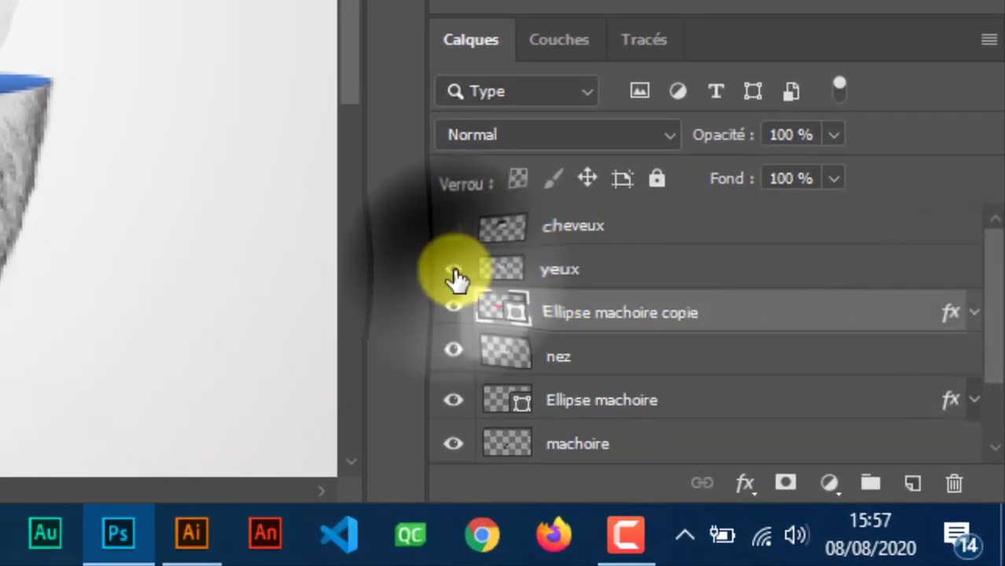
double_click(677, 316)
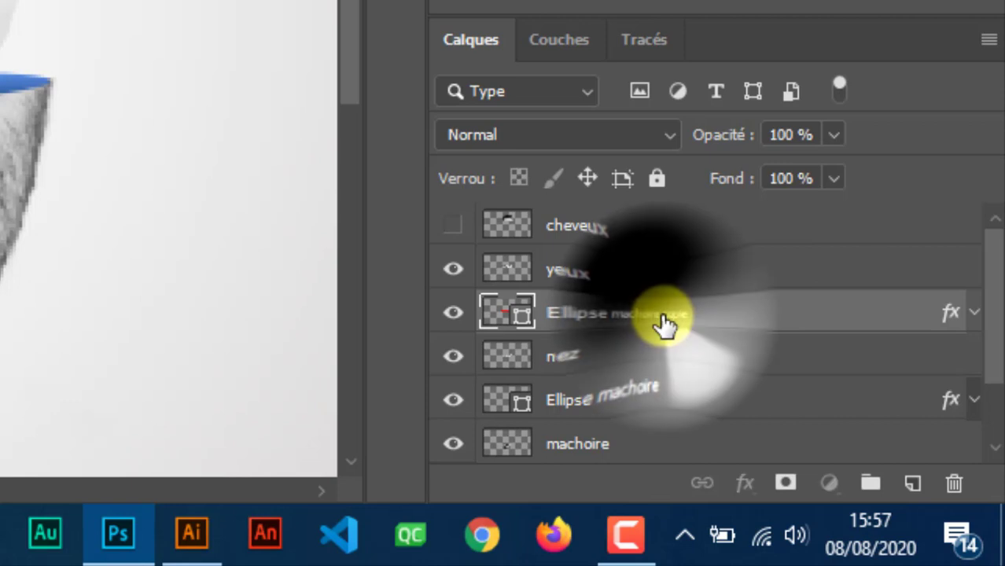
left_click(721, 328)
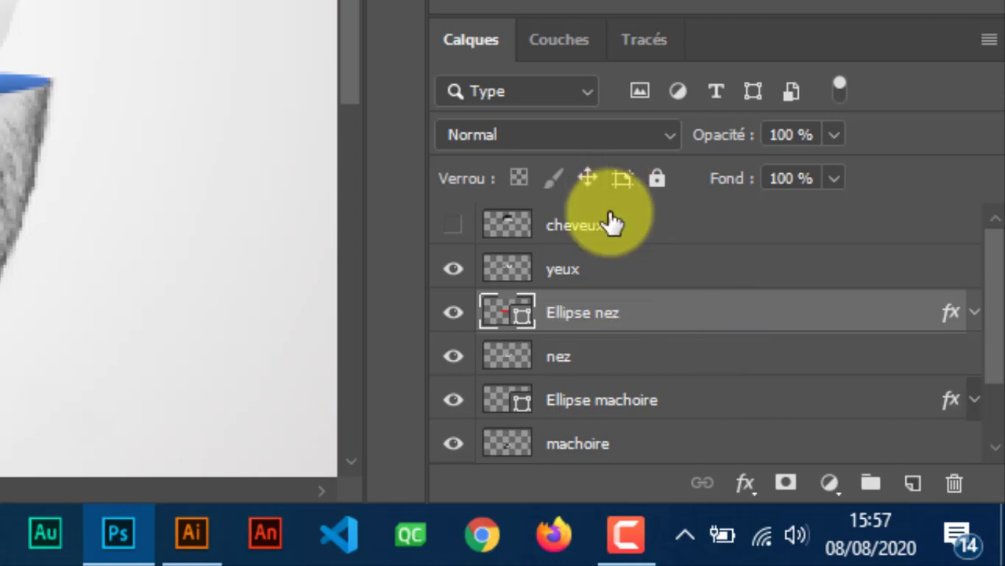
- Duplicate Ellipse nez, place the copy above yeux, and nudge it onto the head's top edge
key("ctrl+j")
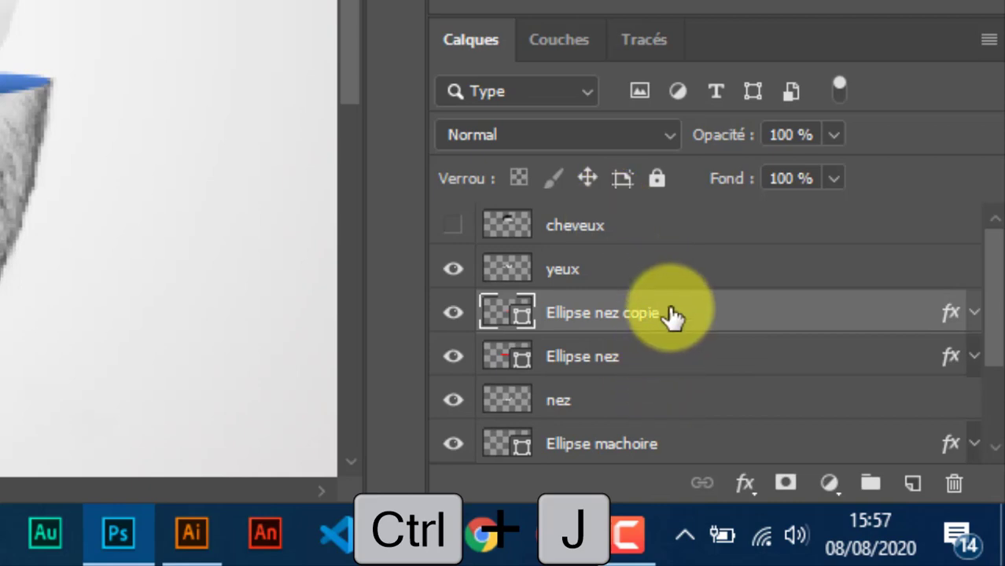
left_click_drag(672, 316, 670, 243)
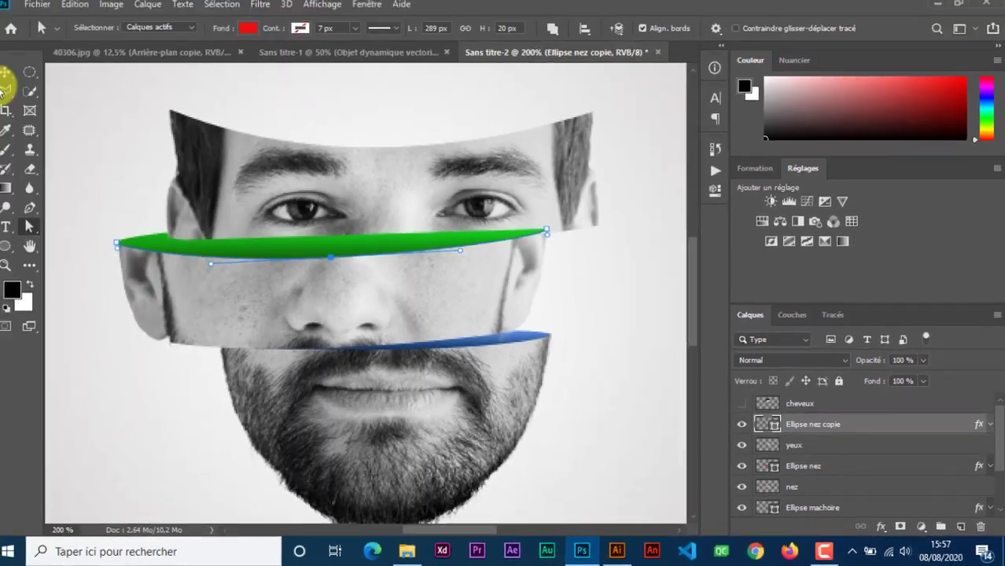
left_click(6, 74)
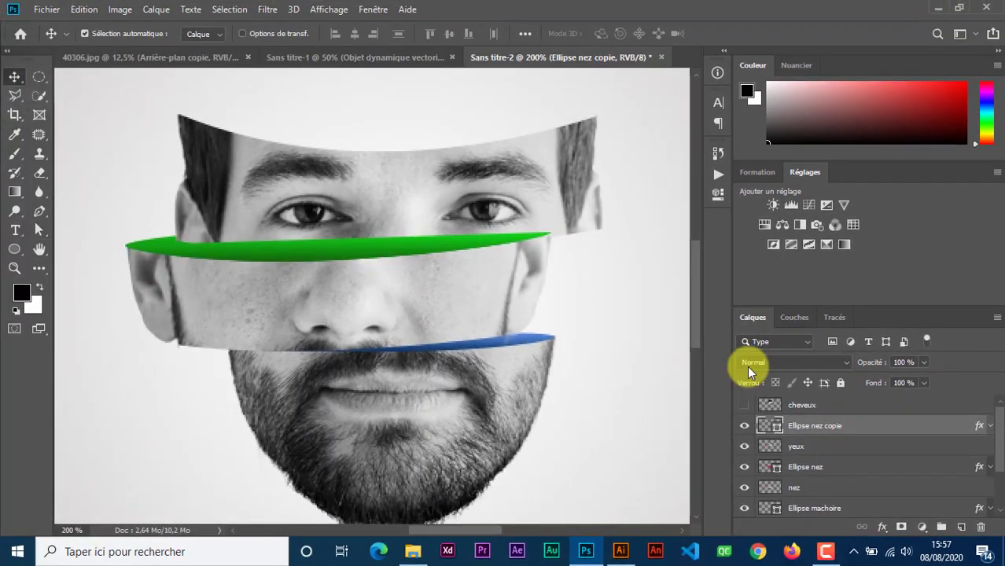
key("shift+Up")
key("shift+Up")
key("shift+Up")
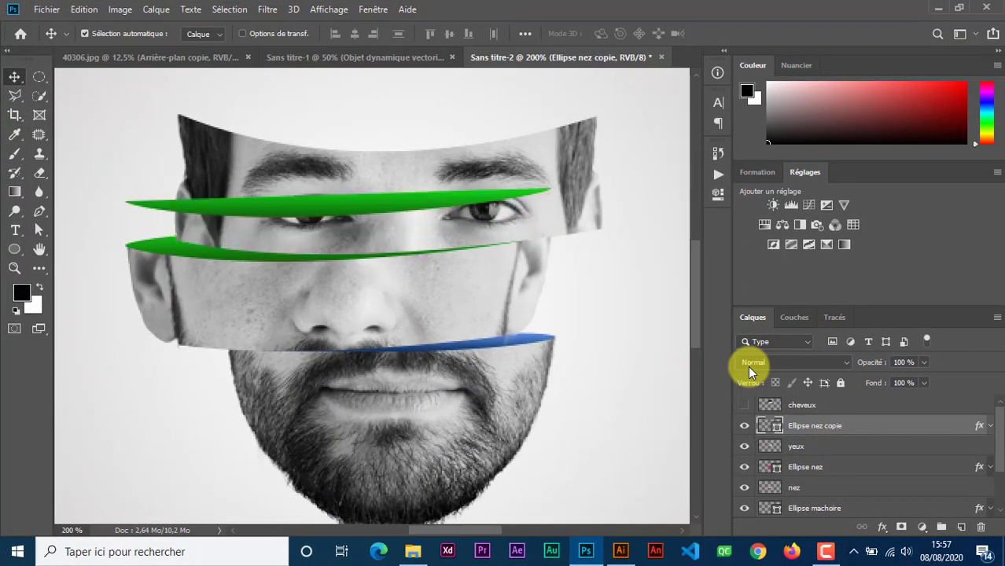
key("shift+Up")
key("shift+Up")
key("shift+Up")
key("shift+Up")
key("shift+Up")
key("shift+Right")
key("shift+Right")
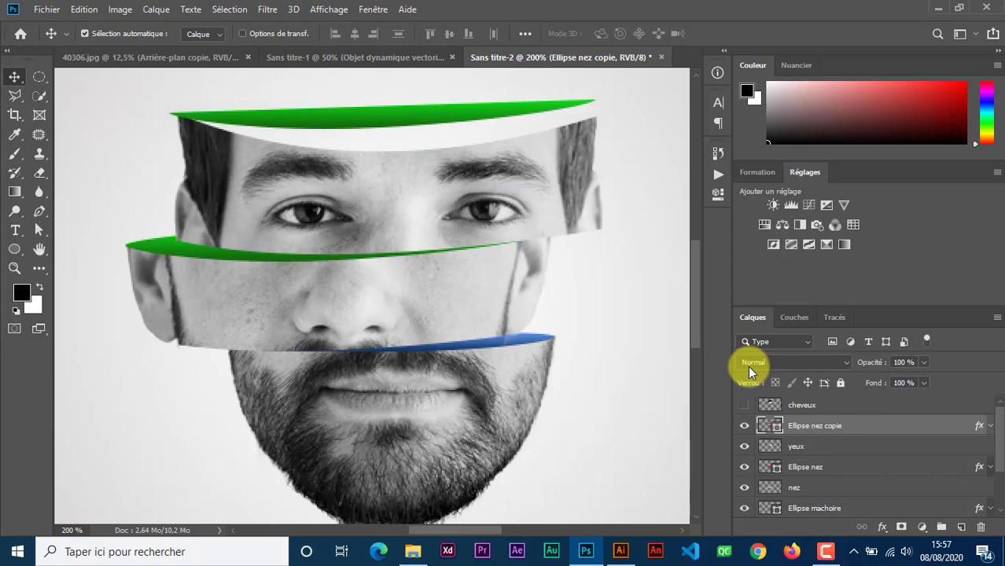
key("shift+Right")
key("Down")
key("Down")
key("Down")
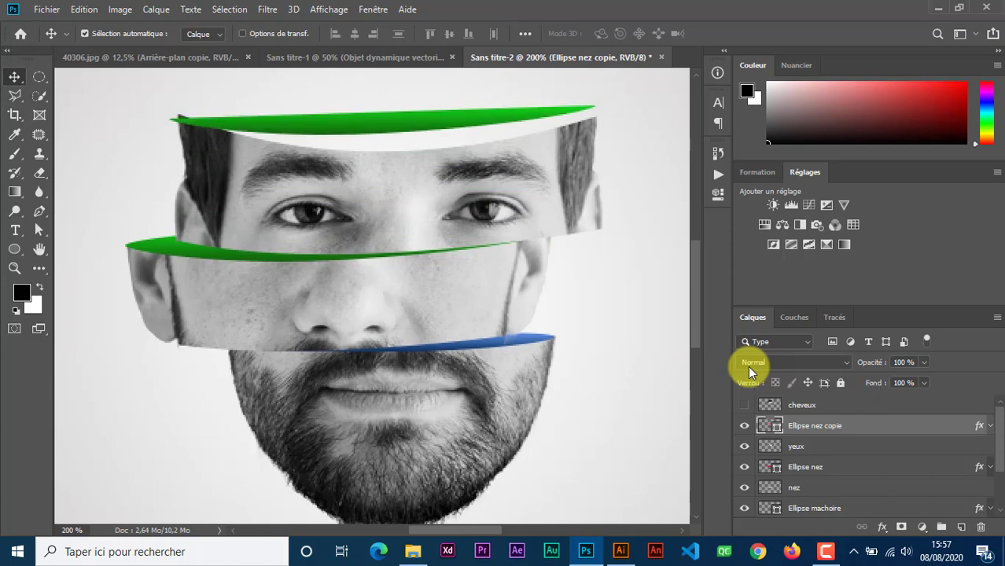
key("Down")
key("Down")
key("Down")
key("Down")
key("Down")
key("Down")
key("Down")
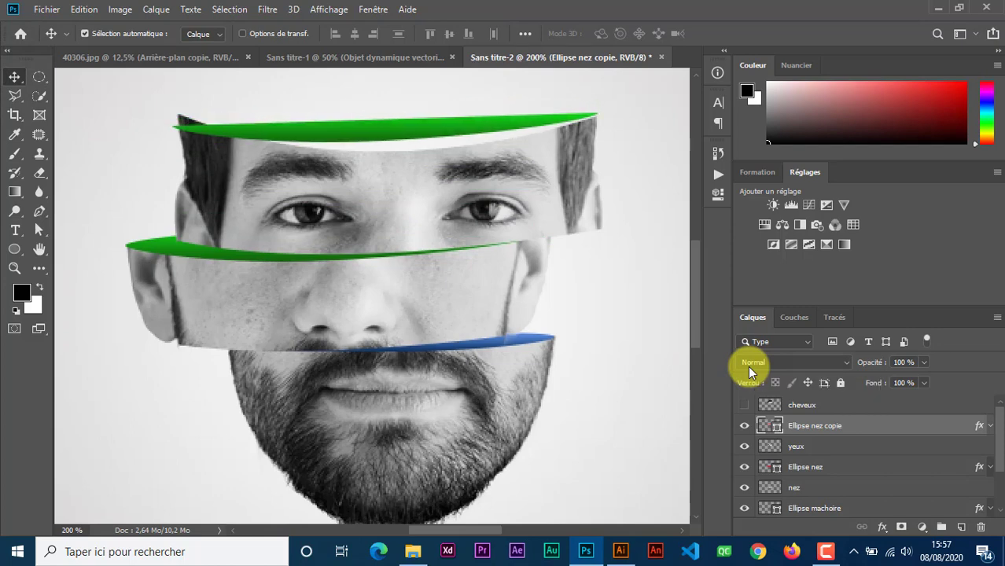
key("Down")
key("Down")
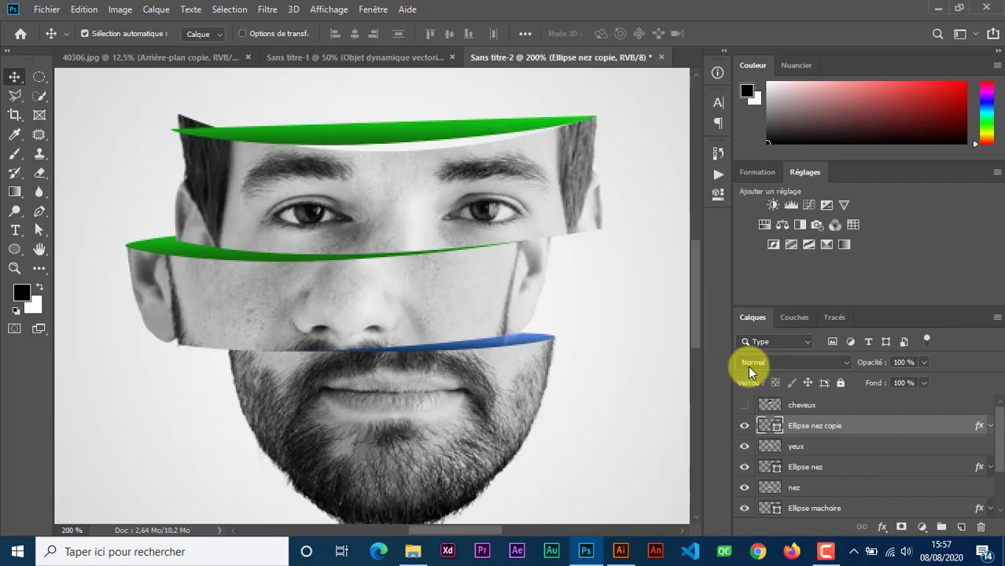
scroll(265, 256, "up", 2)
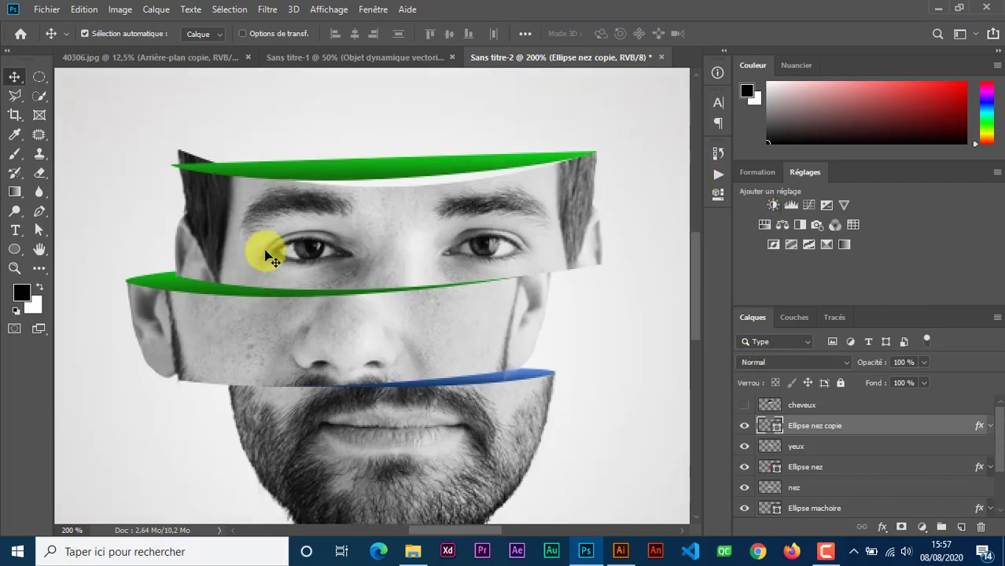
scroll(265, 256, "up", 2)
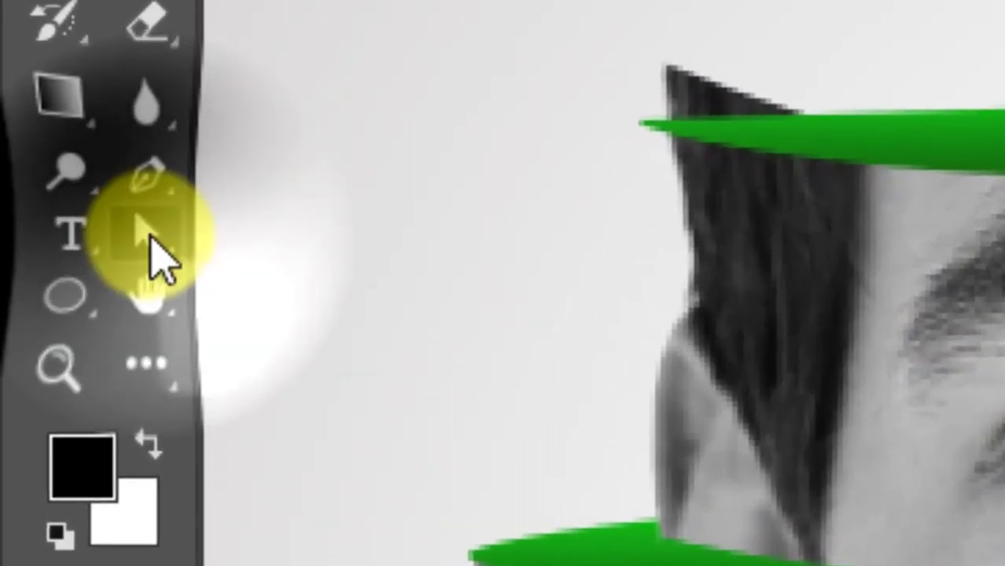
- Raise the top band's left anchor and reshape its lower curve
left_click(38, 230)
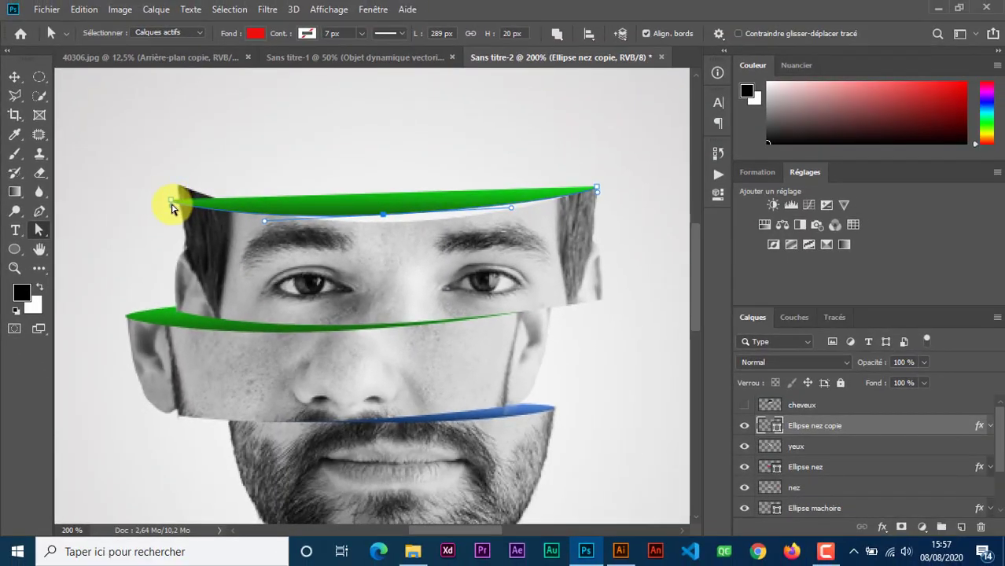
left_click_drag(173, 204, 179, 187)
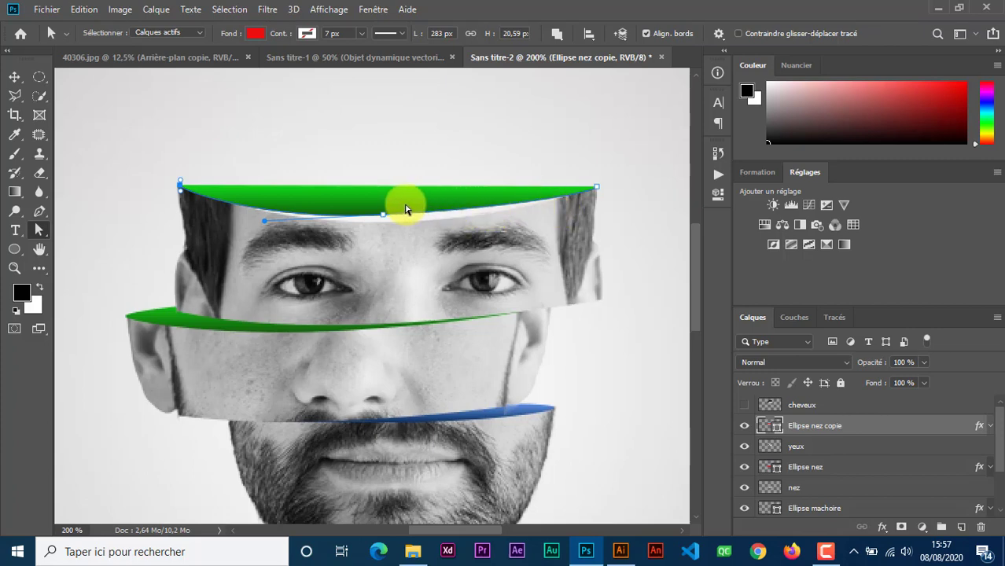
left_click_drag(385, 219, 398, 225)
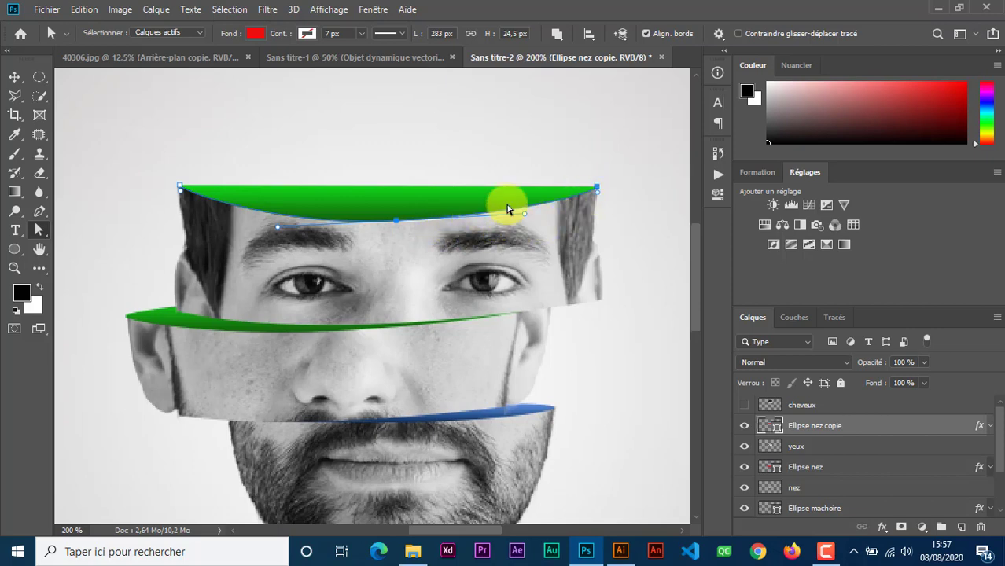
- Reselect Ellipse nez copie and deepen the band's bottom curve to about 27.16 px height
left_click(14, 76)
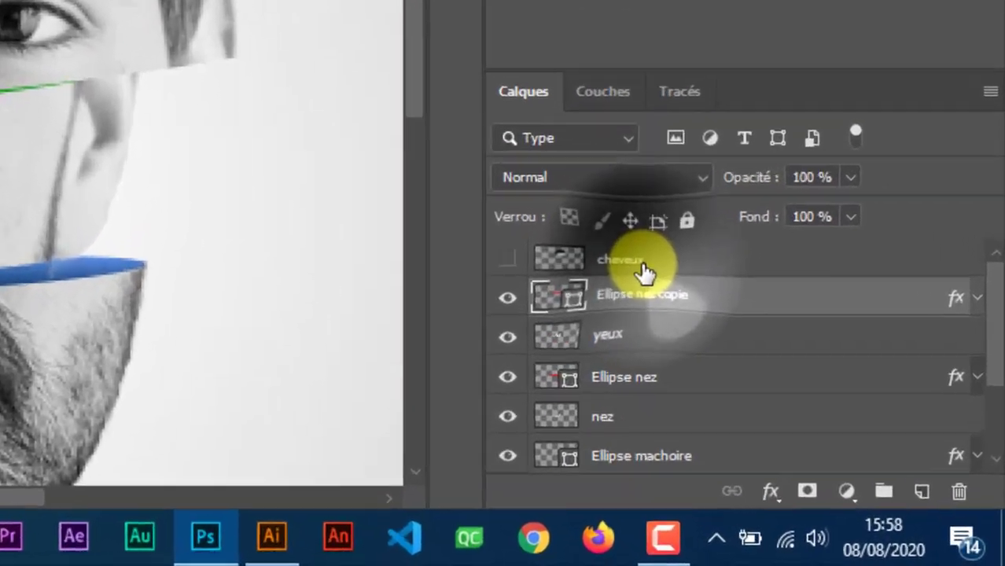
left_click(815, 409)
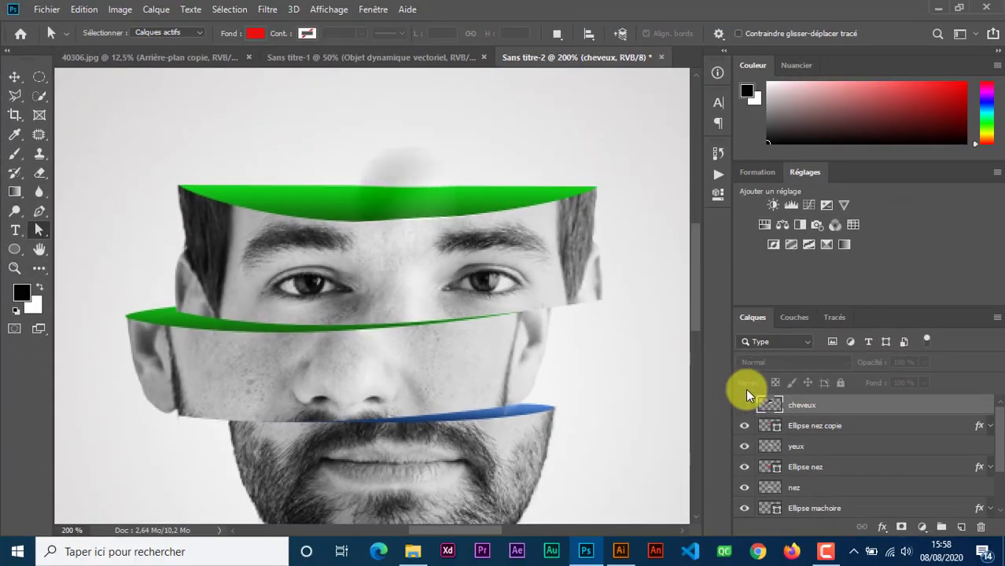
left_click(825, 425)
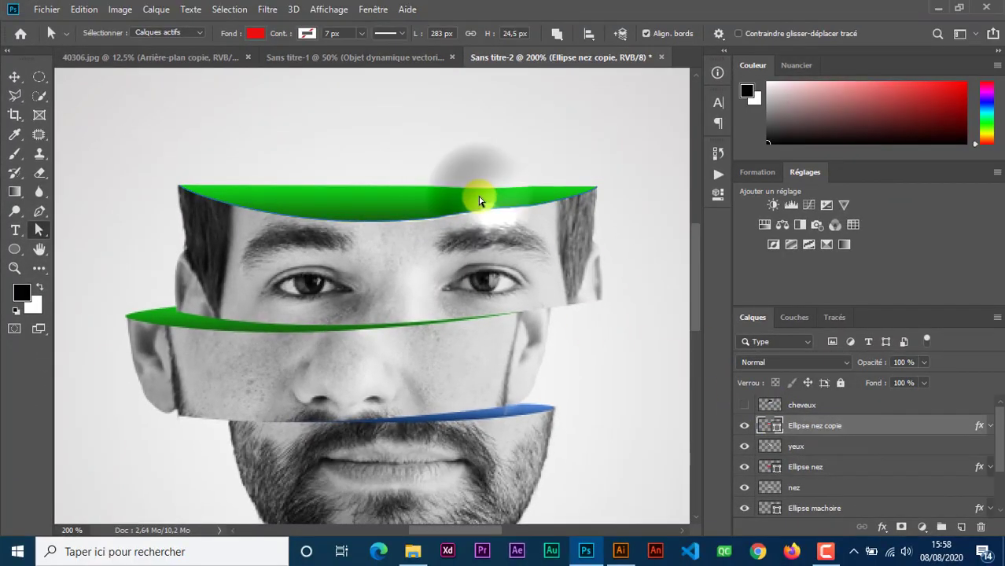
left_click(479, 201)
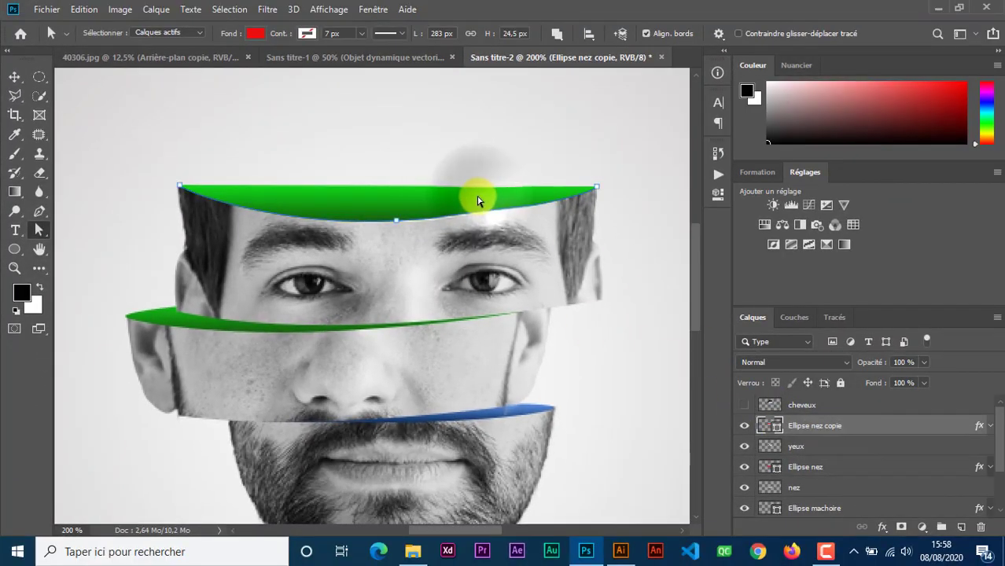
left_click(394, 222)
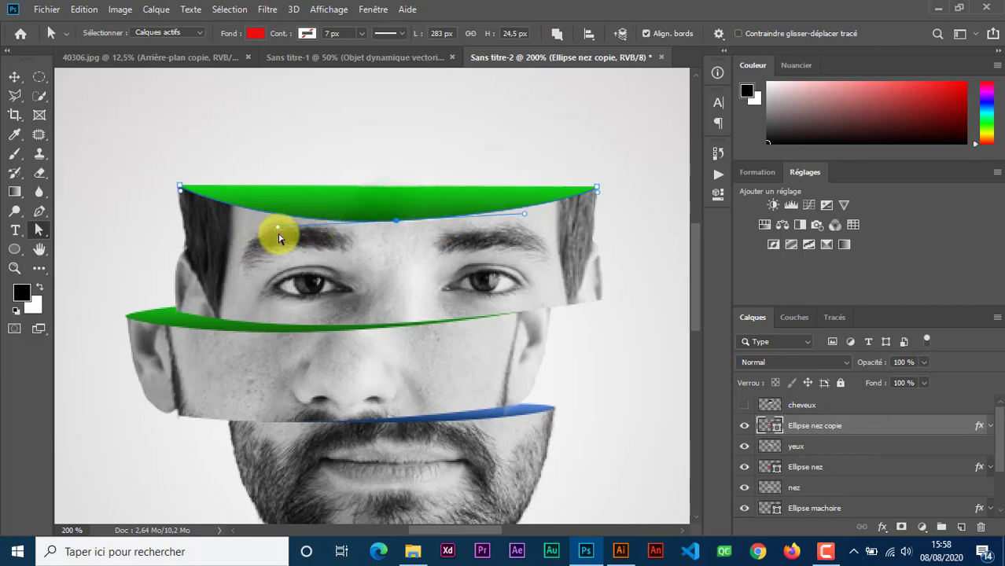
left_click_drag(279, 230, 276, 224)
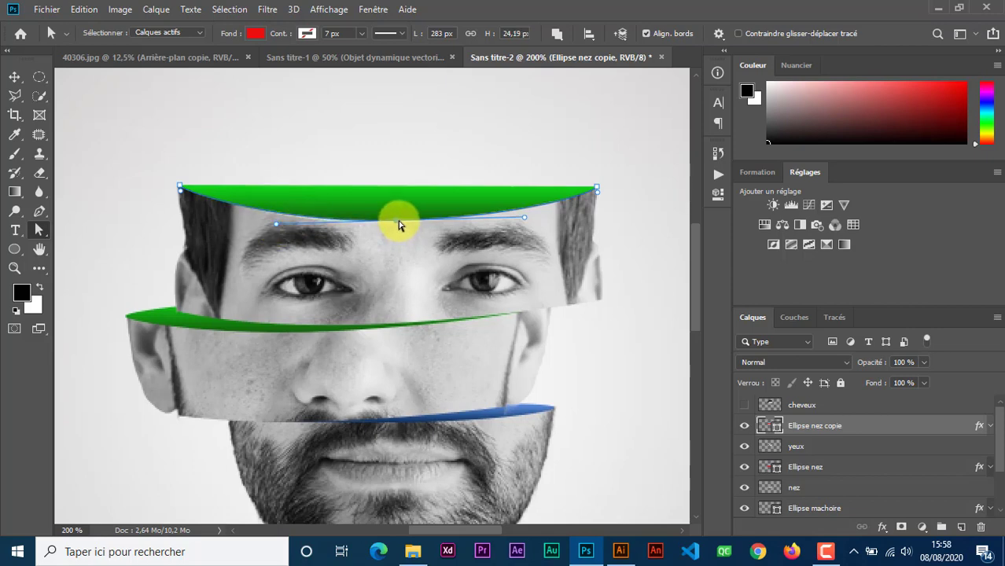
left_click_drag(397, 224, 397, 228)
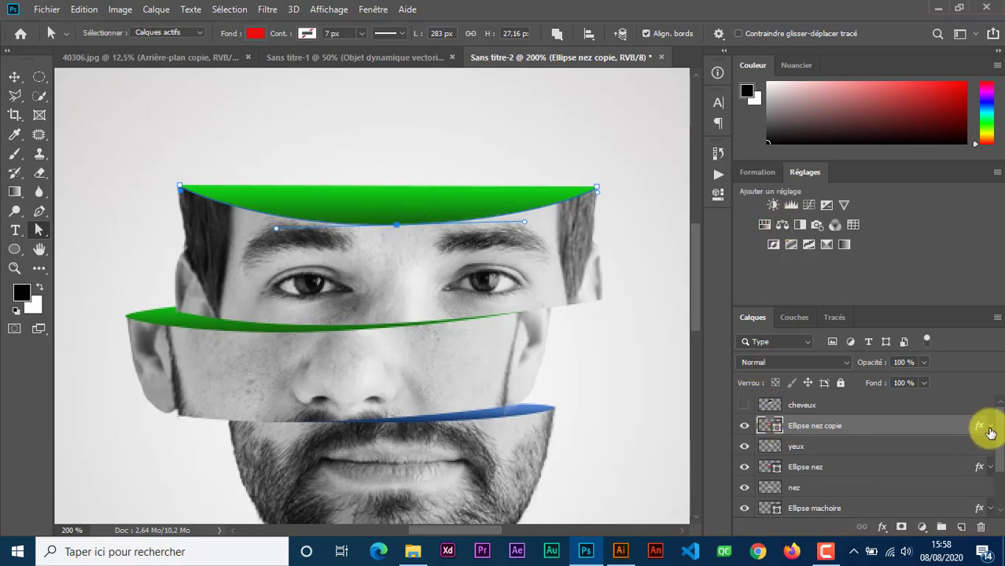
- In the top band's gradient overlay editor, set the left stop to red
left_click(989, 428)
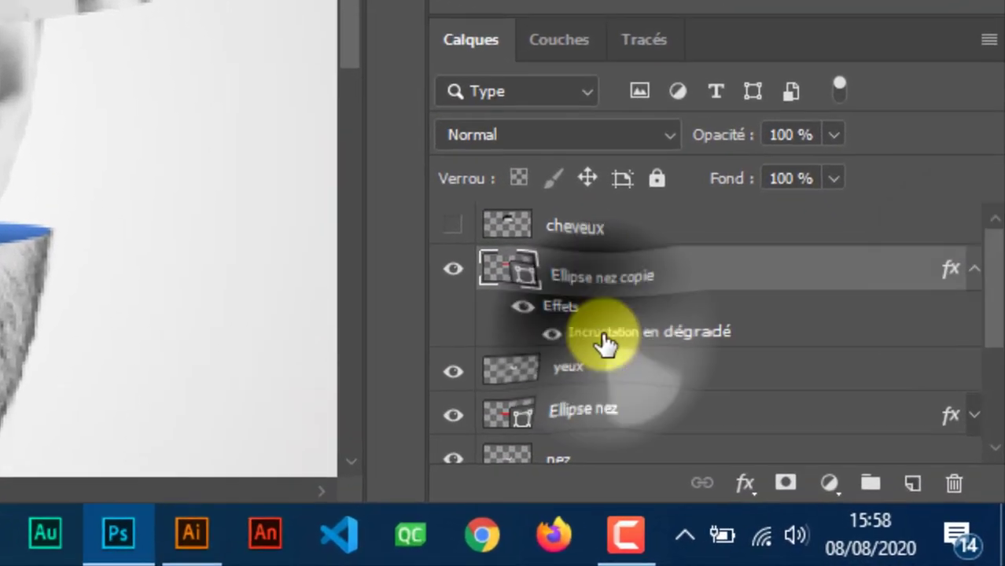
double_click(604, 340)
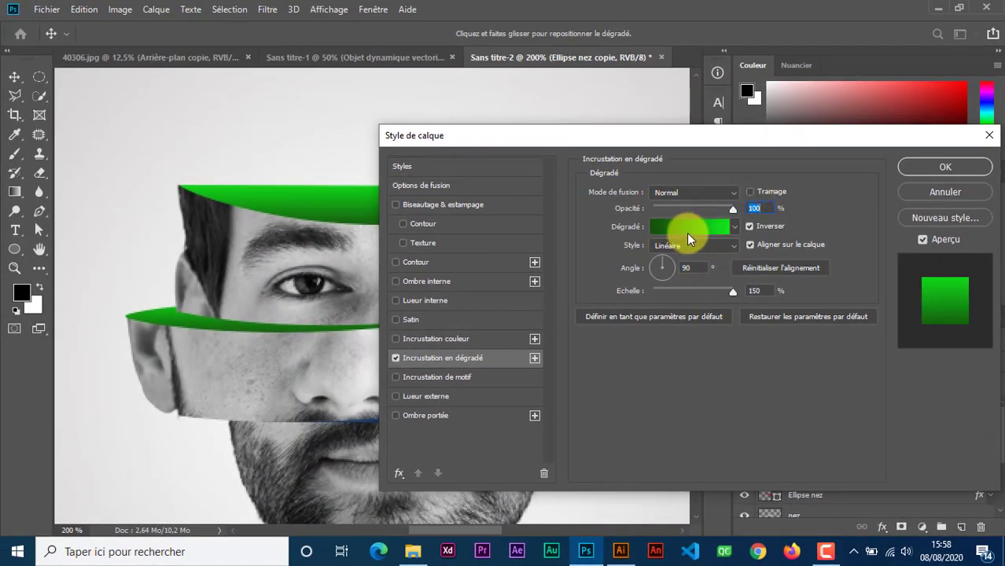
left_click(686, 233)
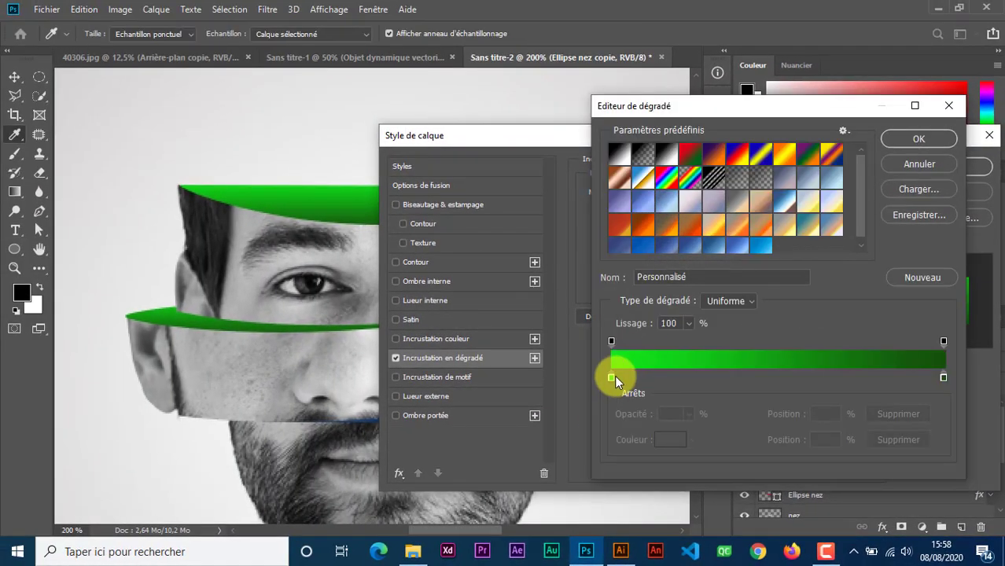
left_click(611, 378)
left_click(669, 438)
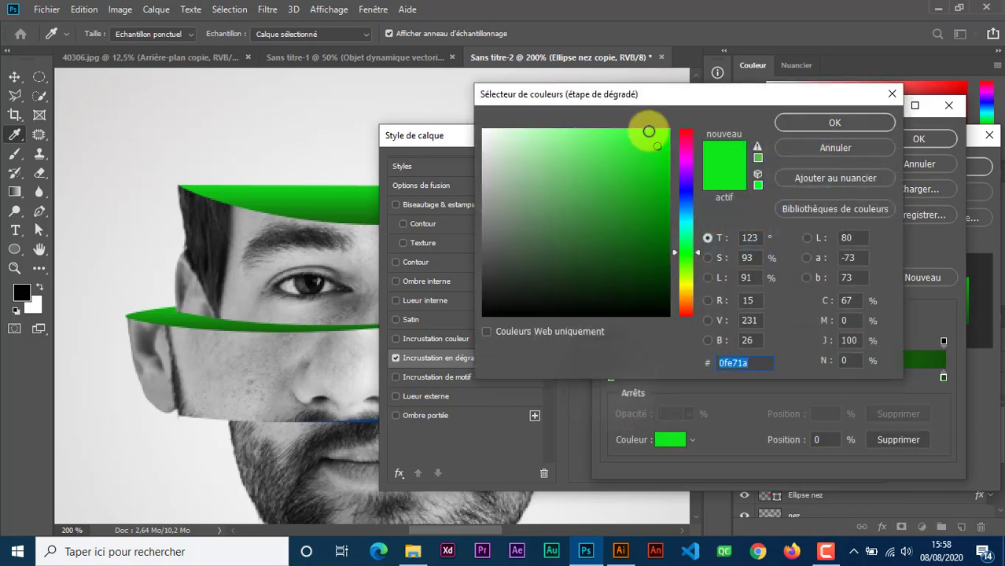
left_click(684, 130)
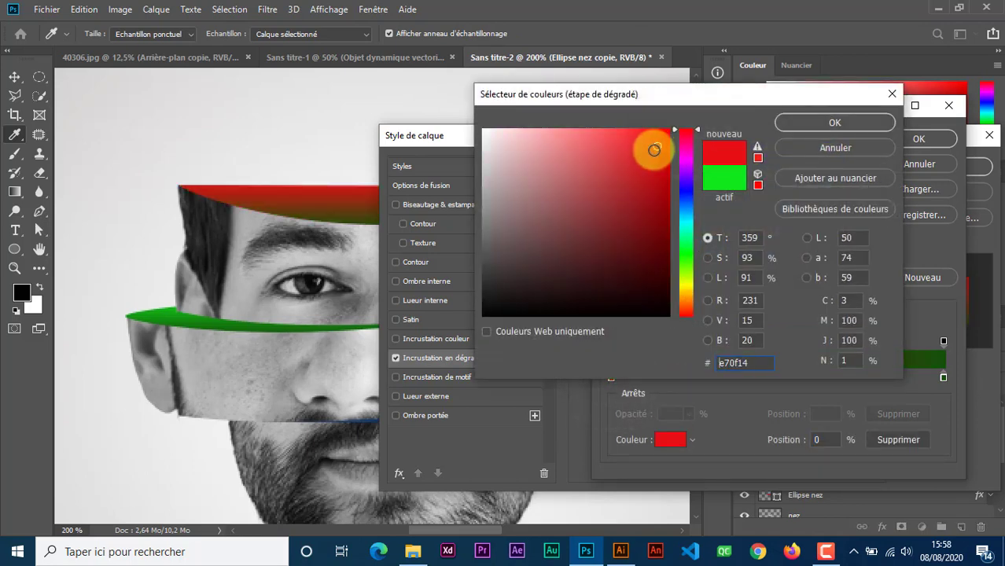
left_click(834, 125)
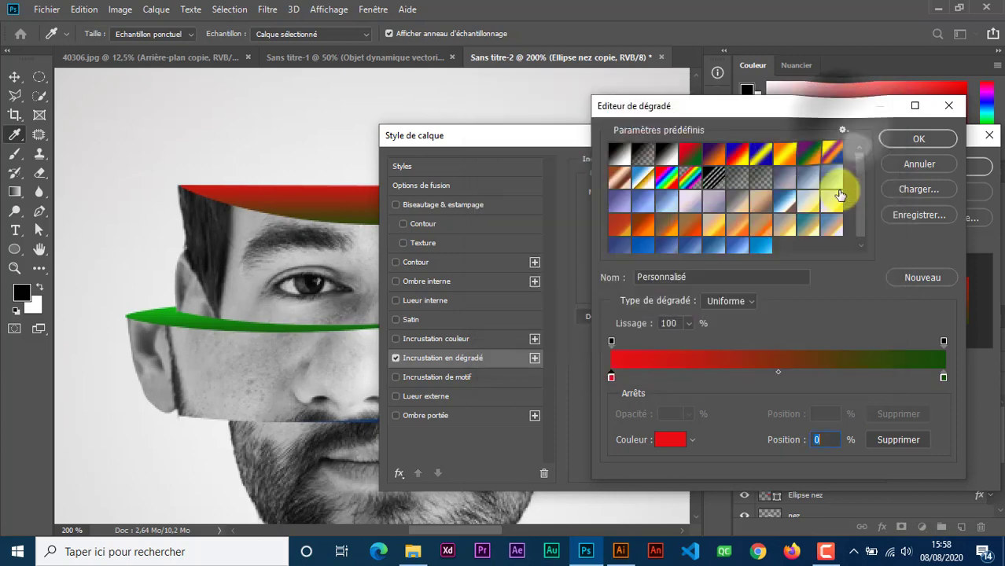
- Set the right stop to dark red and apply the red gradient overlay
left_click(943, 376)
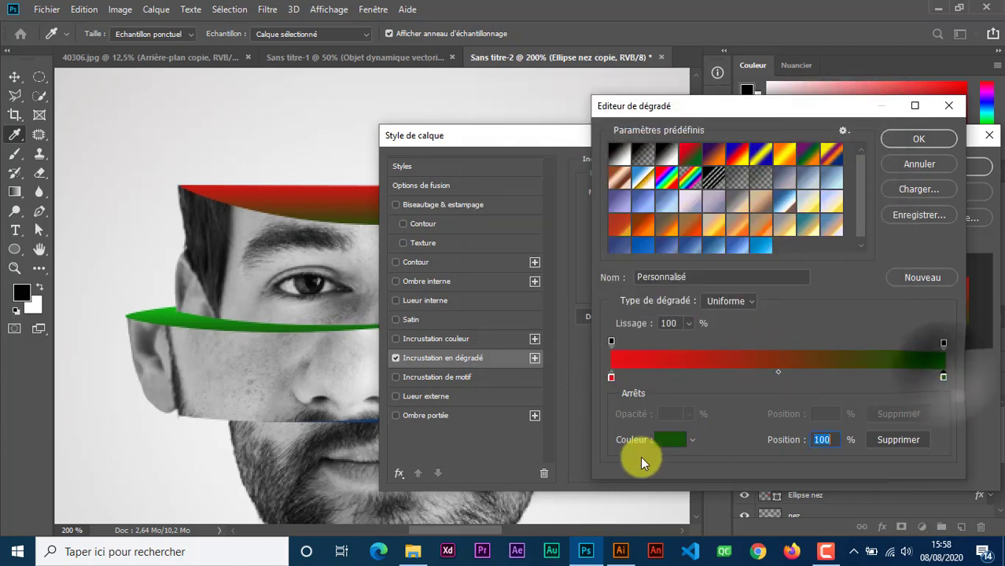
left_click(673, 441)
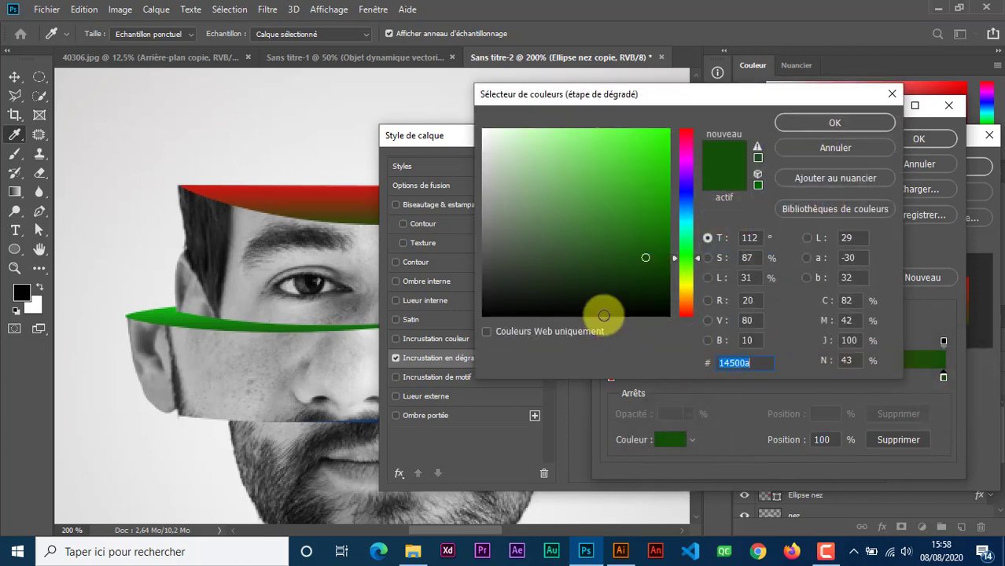
left_click(687, 135)
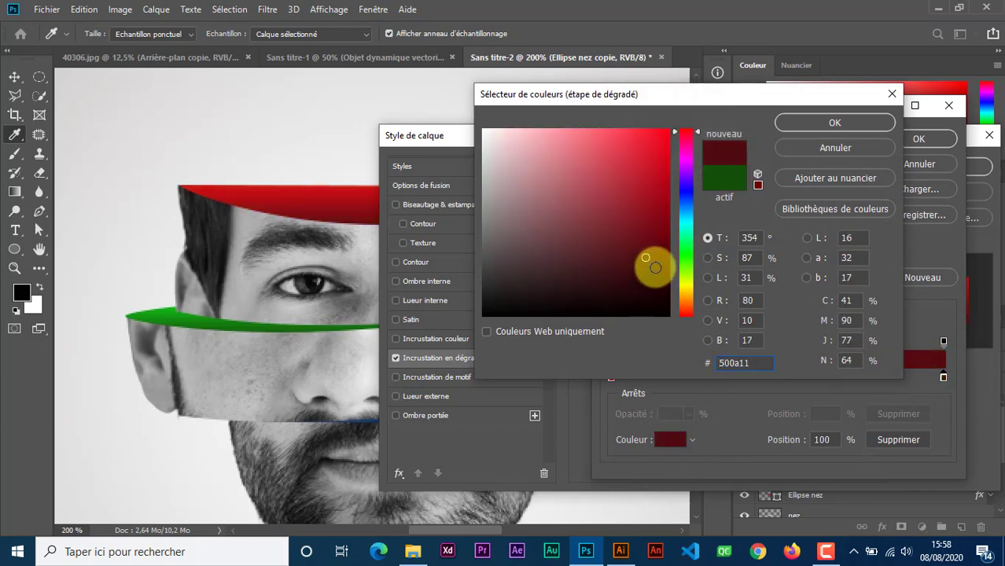
left_click_drag(655, 268, 658, 269)
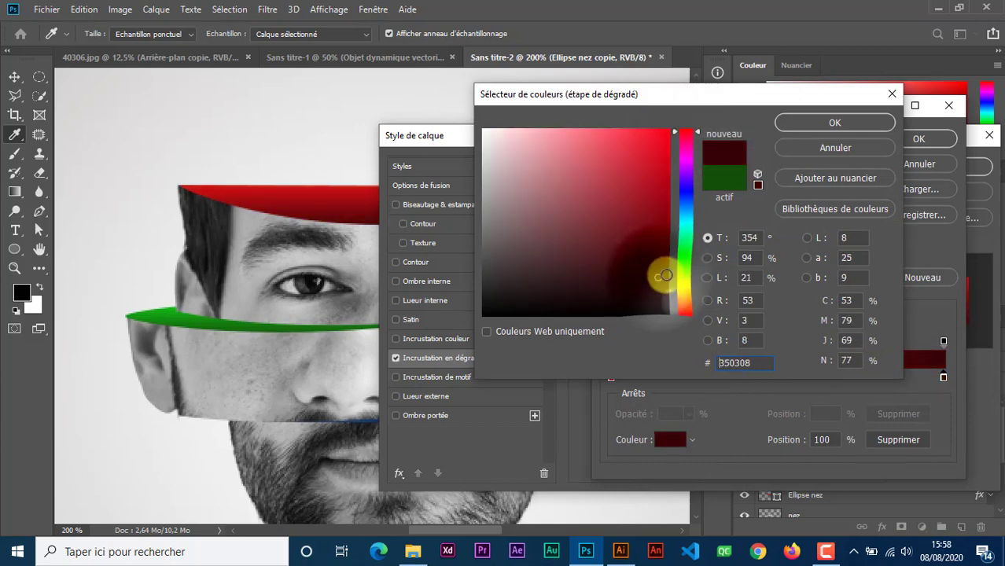
left_click(856, 129)
left_click(906, 140)
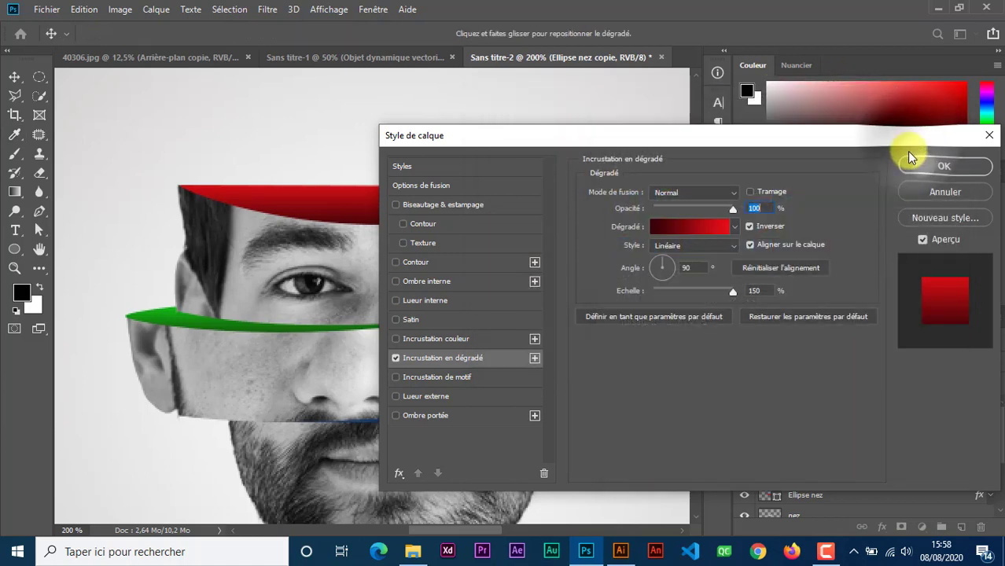
left_click(925, 168)
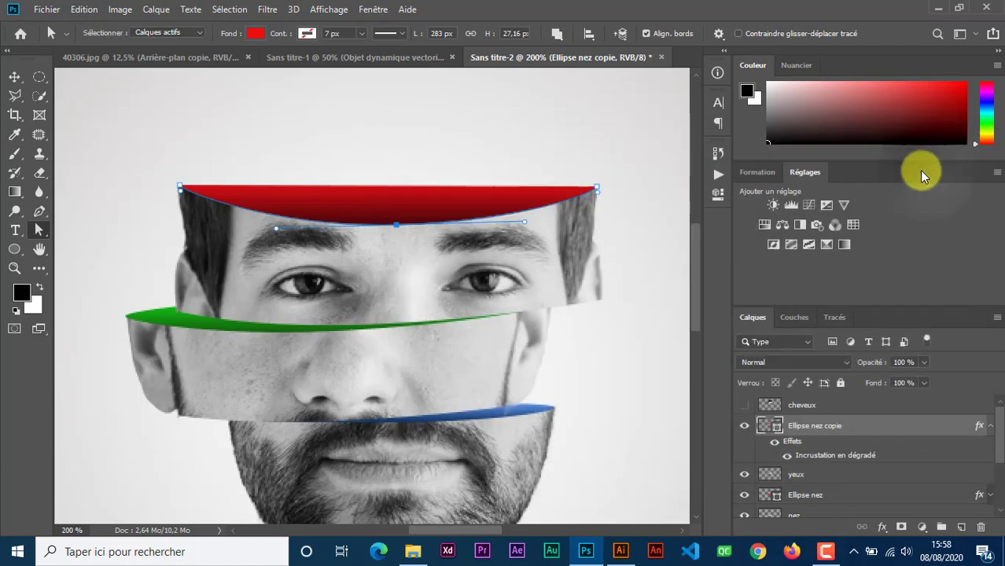
- Show and select the cheveux hair layer, then zoom out to the full three-rim face
left_click(14, 79)
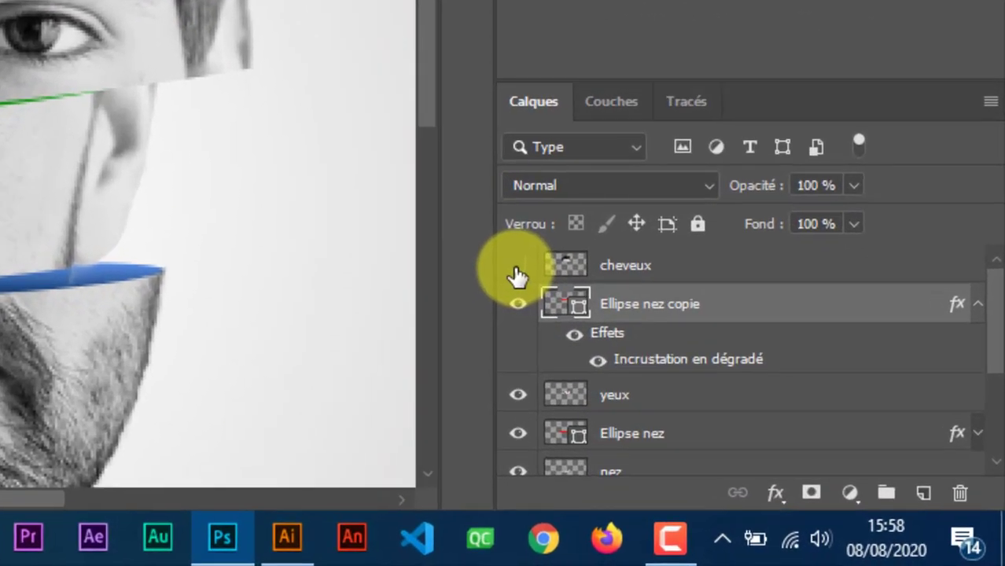
left_click(517, 265)
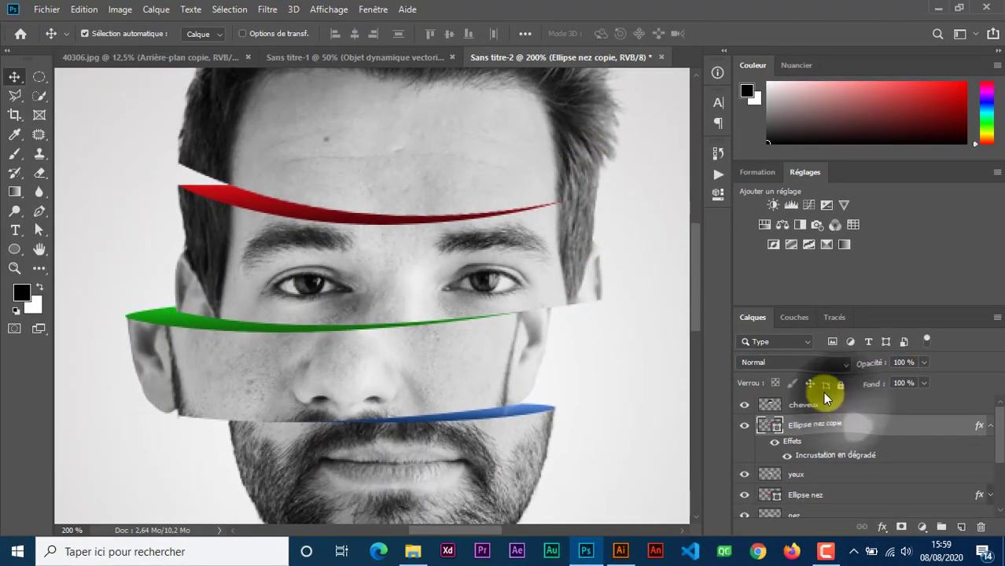
left_click(809, 403)
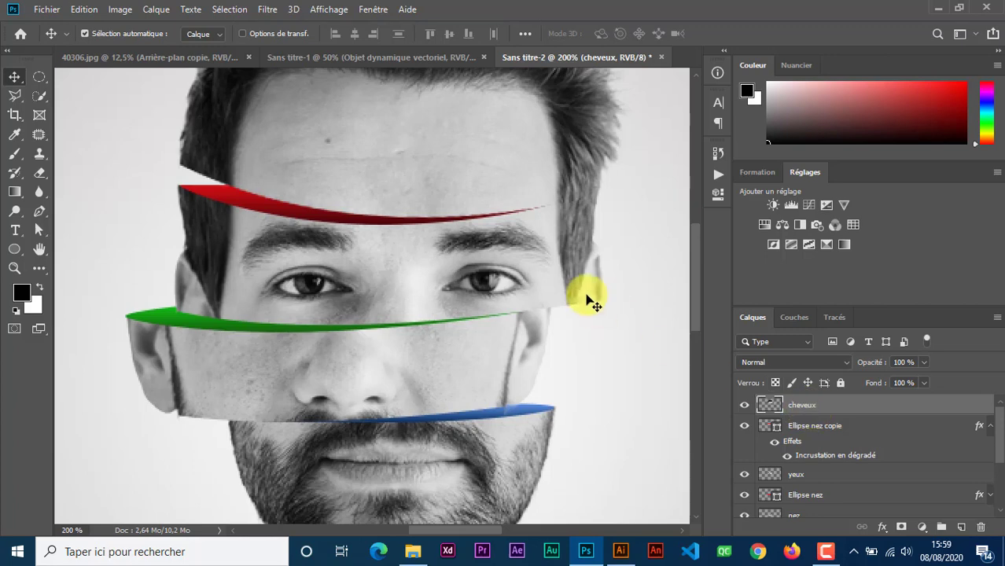
left_click(472, 349, "alt")
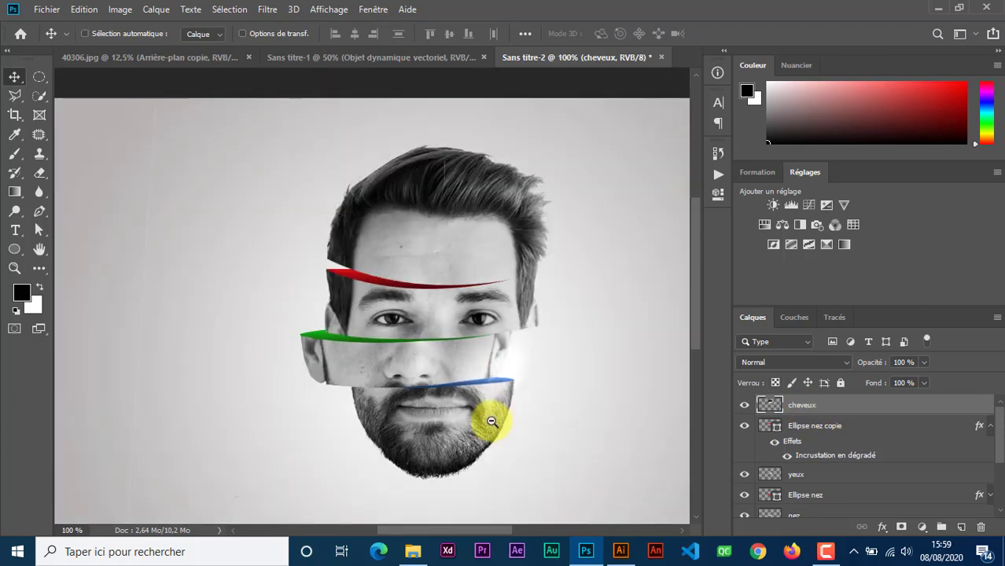
key("alt+space")
key("Escape")
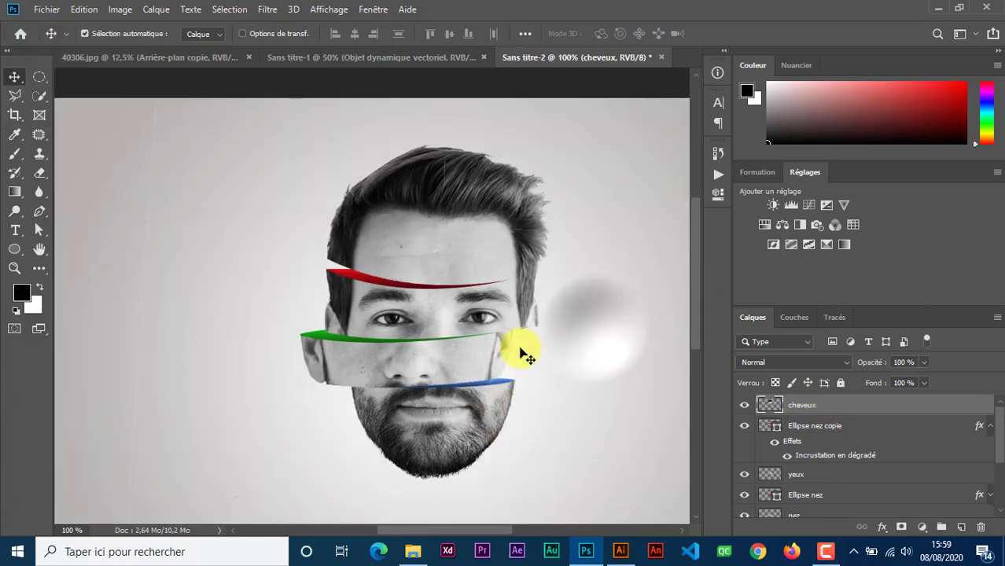
left_click(468, 396, "alt")
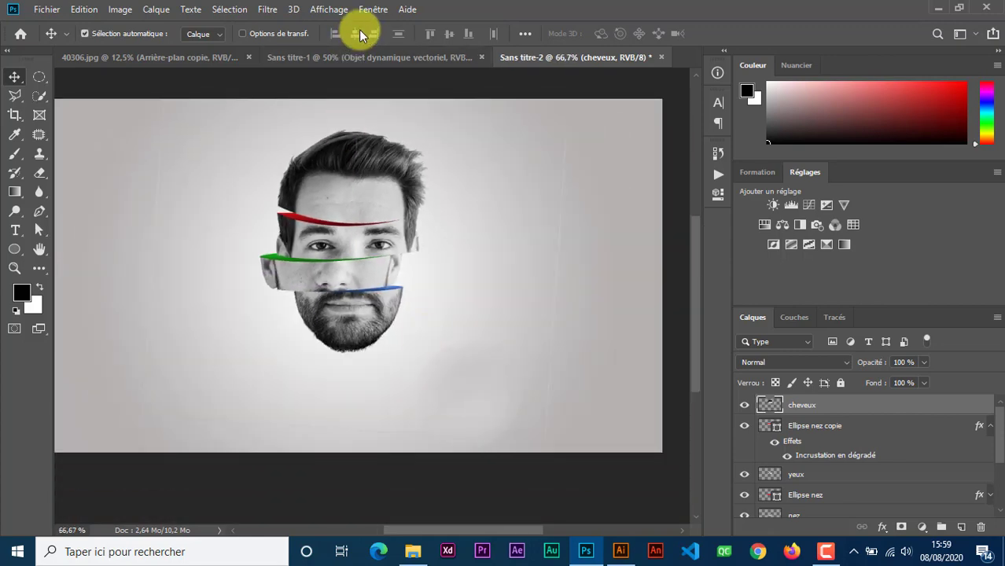
- Compare the face with the Sans titre-1 layout, then collapse Ellipse nez copie's effects list
left_click(384, 57)
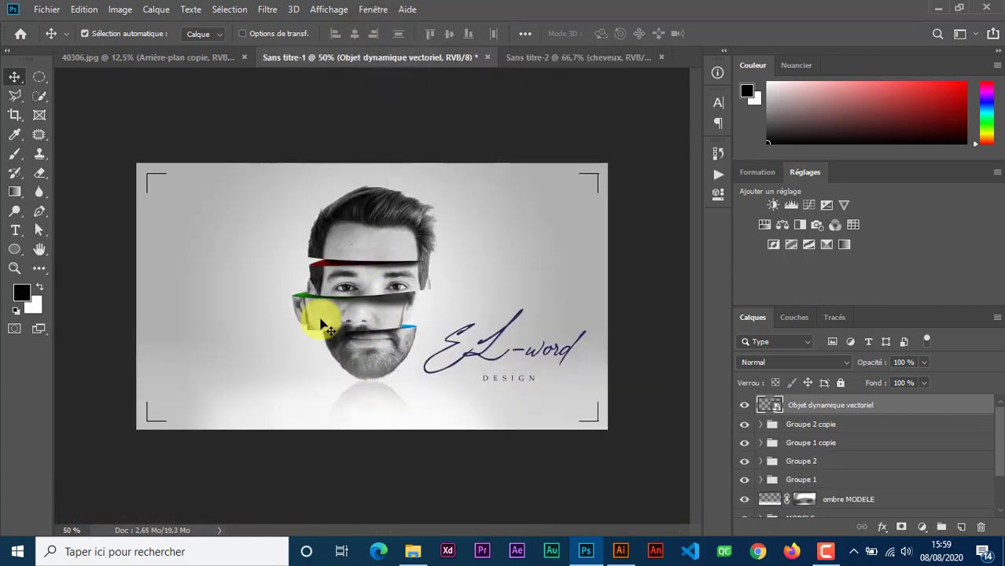
left_click(571, 51)
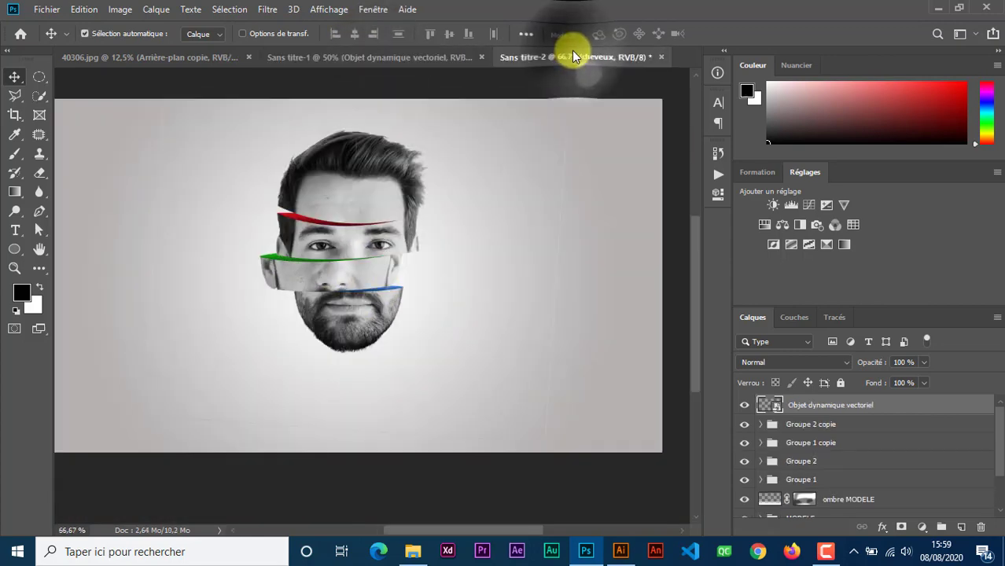
left_click(437, 50)
left_click_drag(379, 383, 354, 366)
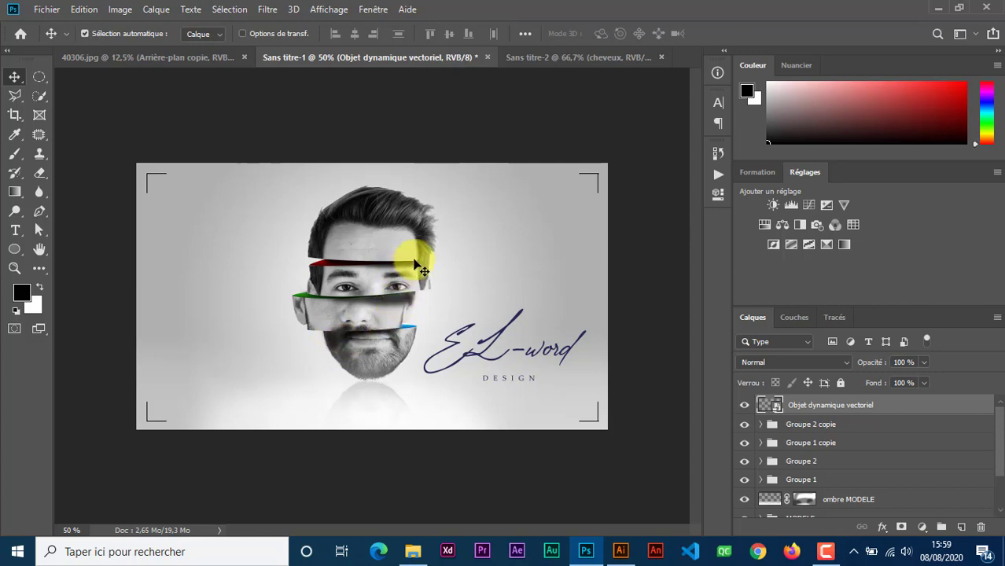
left_click(547, 56)
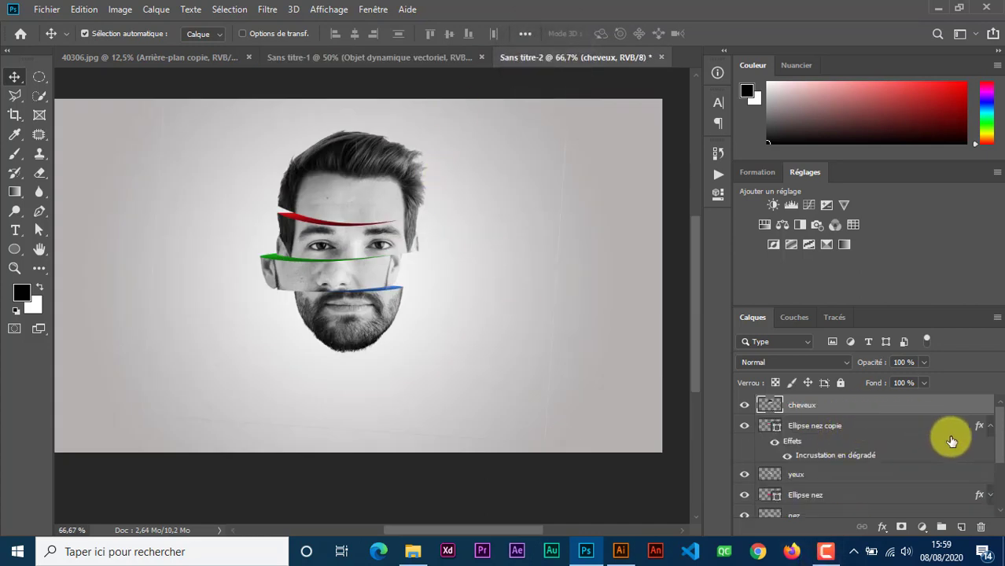
left_click(990, 425)
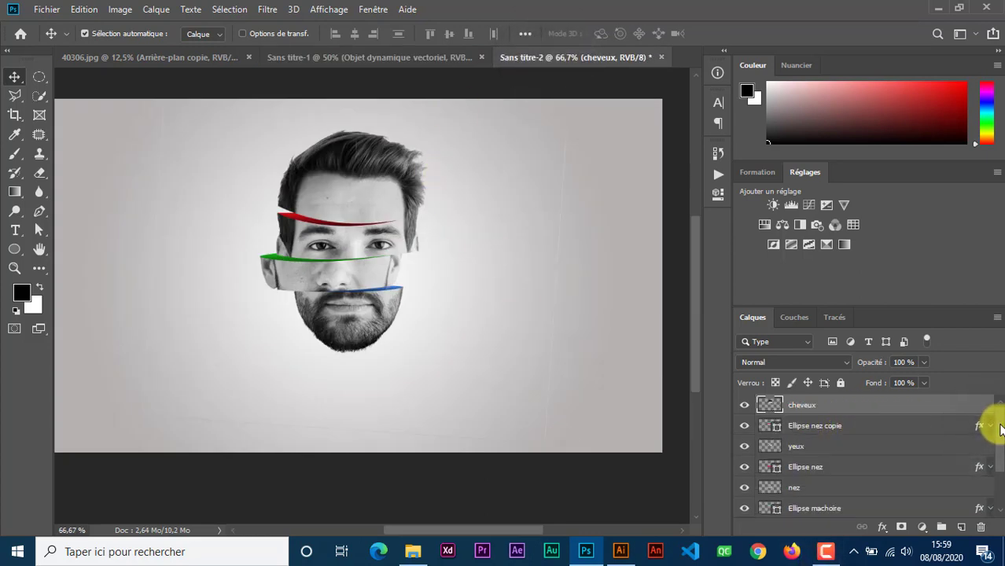
- Add a new layer above Ellipse machoire and set a soft black 56 px brush at 50% opacity
left_click_drag(1000, 427, 996, 455)
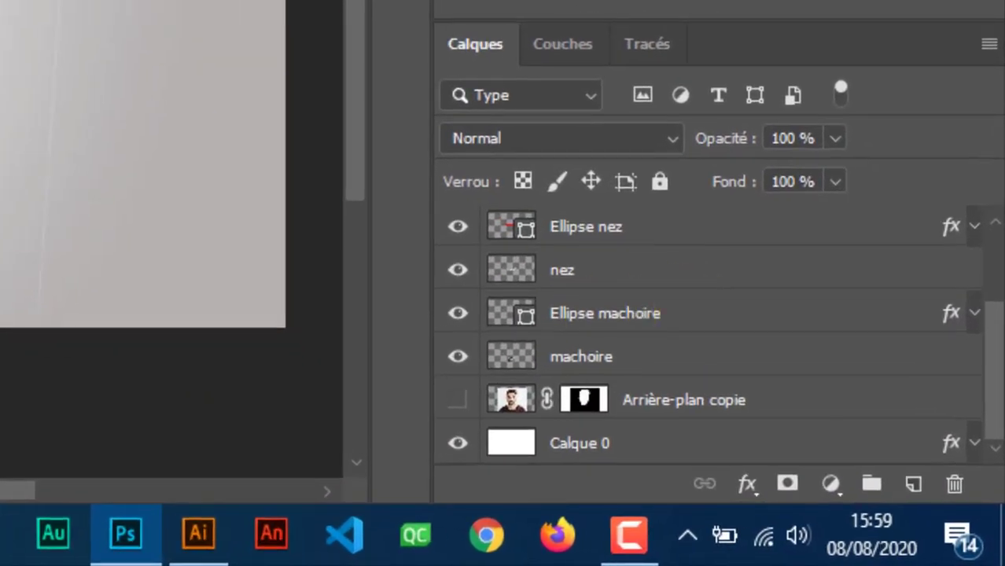
left_click(723, 315)
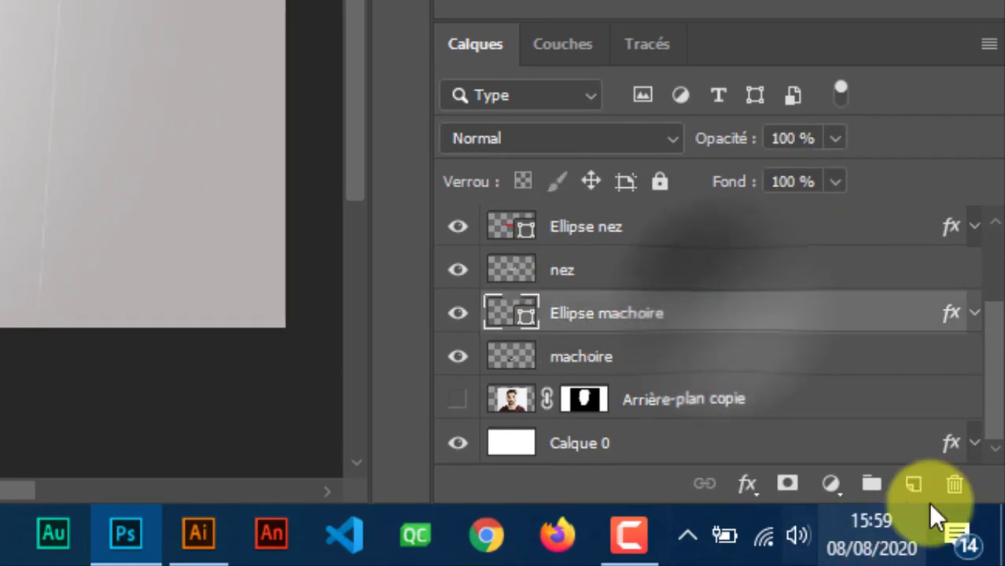
left_click(912, 484)
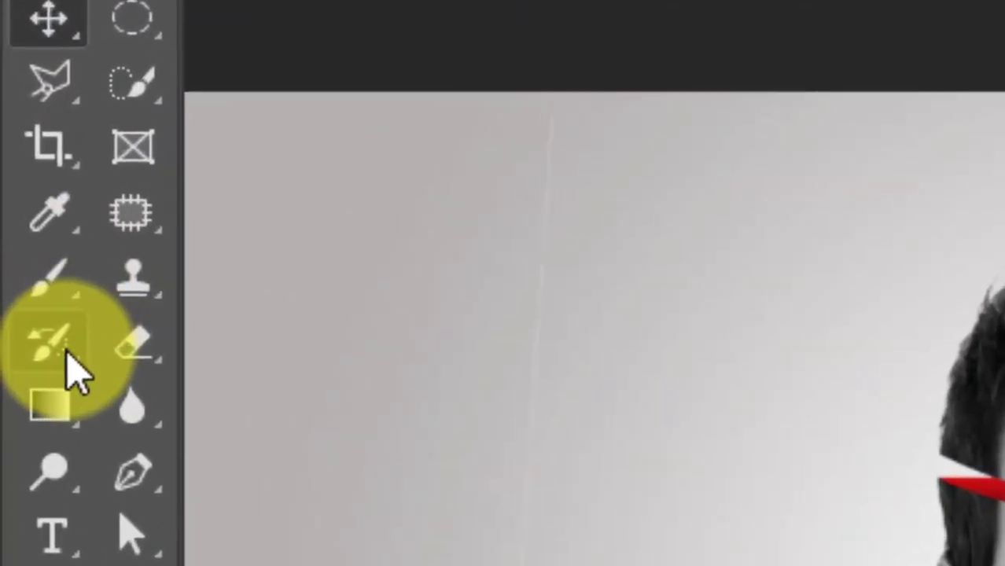
left_click(63, 287)
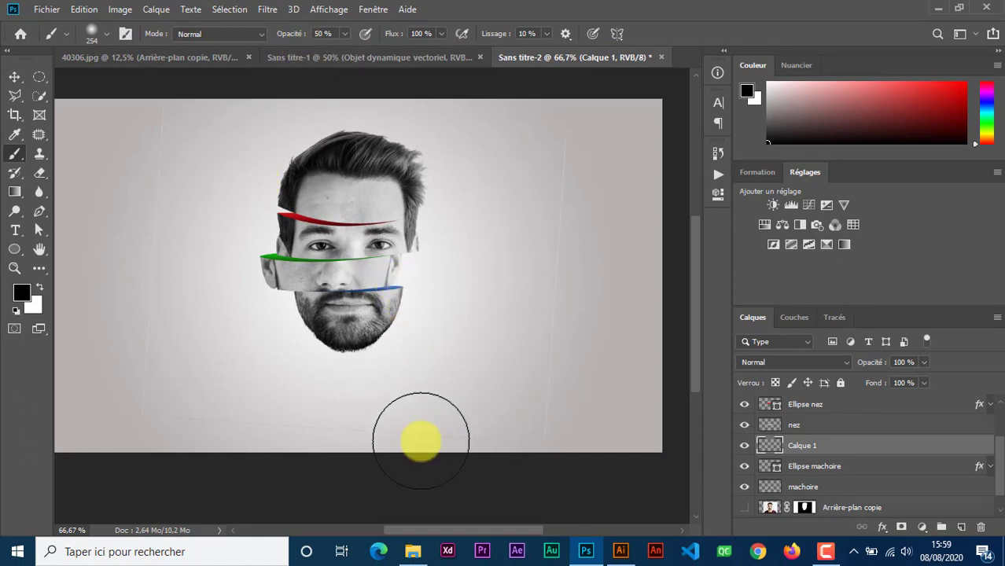
left_click_drag(430, 394, 375, 402)
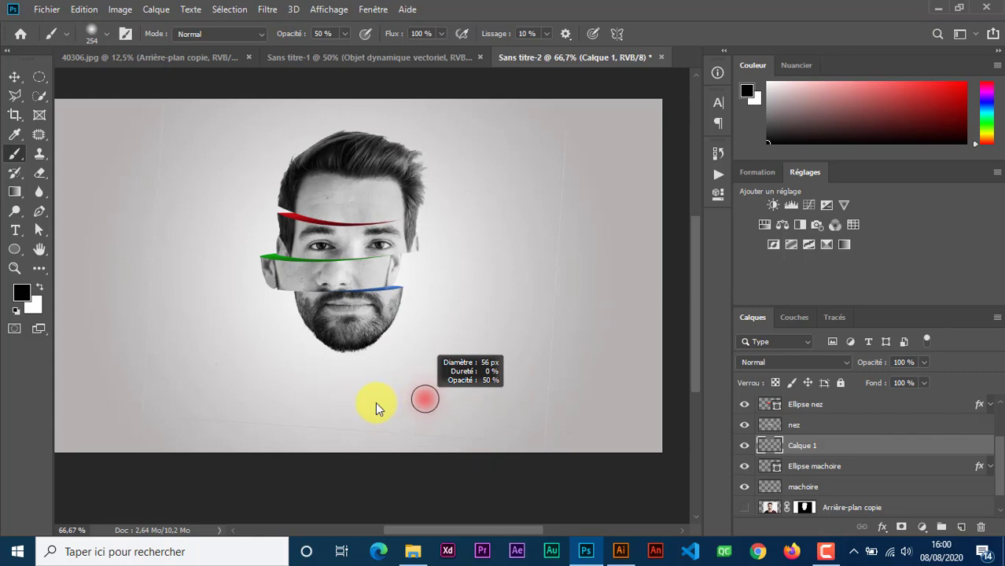
- Paint soft dark shadow on the left jaw and under the blue band below the nose
left_click_drag(322, 312, 302, 300)
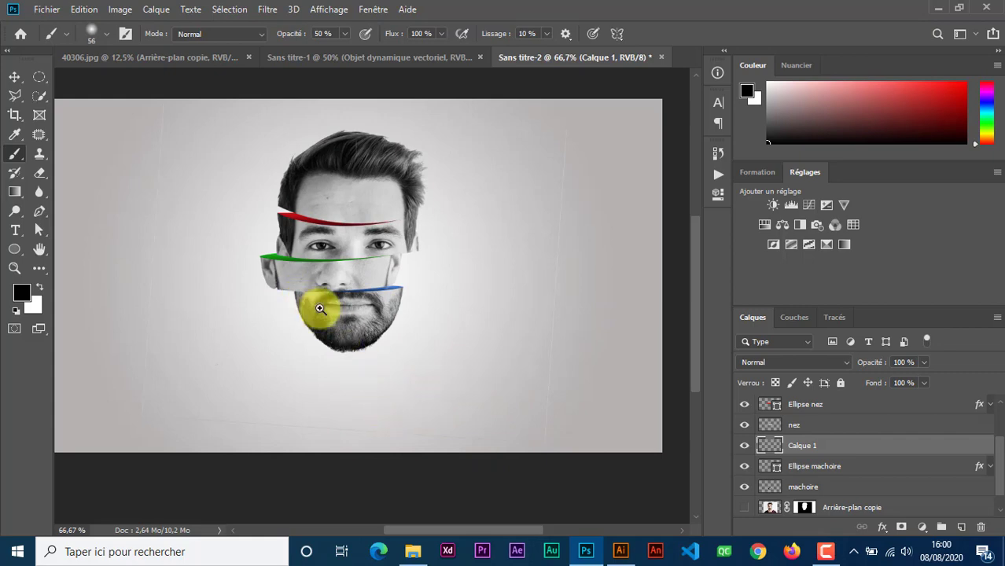
left_click(320, 309, "ctrl")
left_click(321, 300, "ctrl")
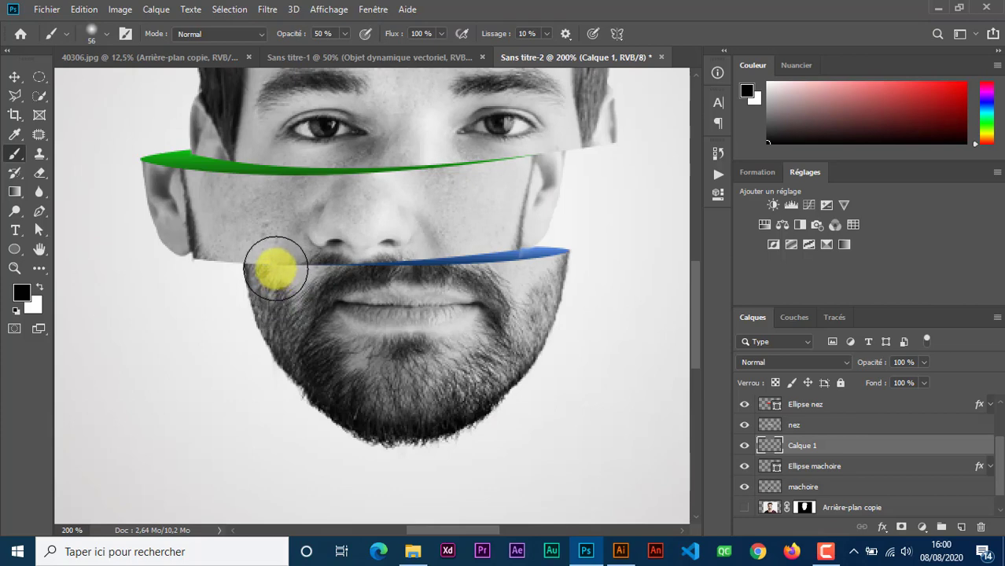
mouse_move(275, 268)
left_mouse_down()
mouse_move(285, 317)
mouse_move(301, 301)
left_mouse_up()
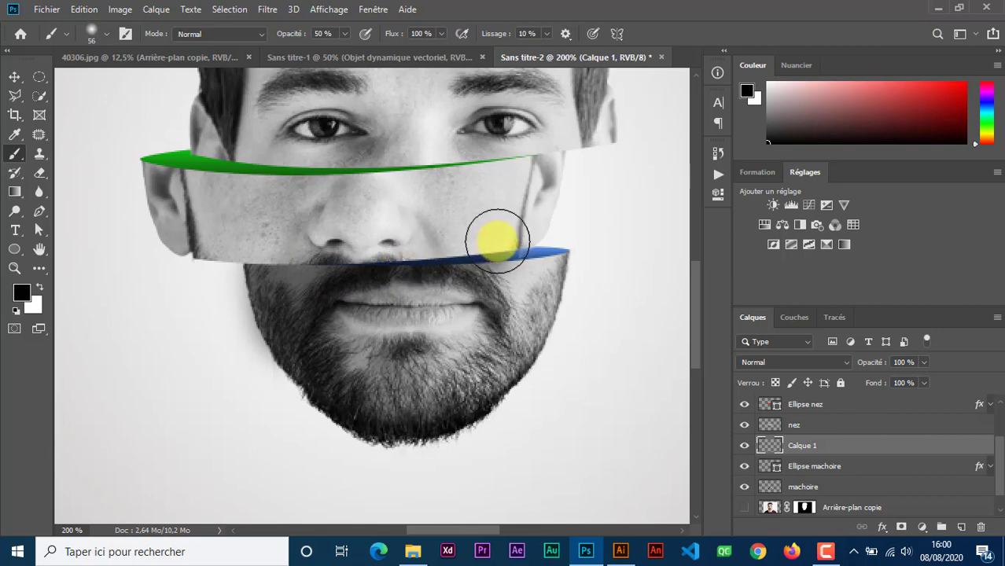
left_click_drag(497, 240, 434, 248)
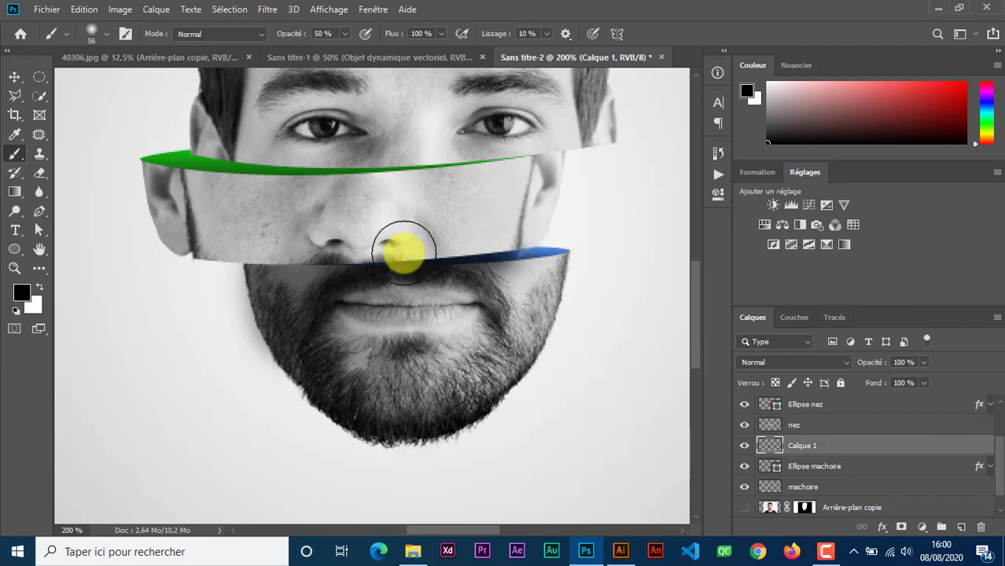
mouse_move(372, 258)
left_mouse_down()
mouse_move(265, 274)
mouse_move(283, 339)
mouse_move(293, 300)
left_mouse_up()
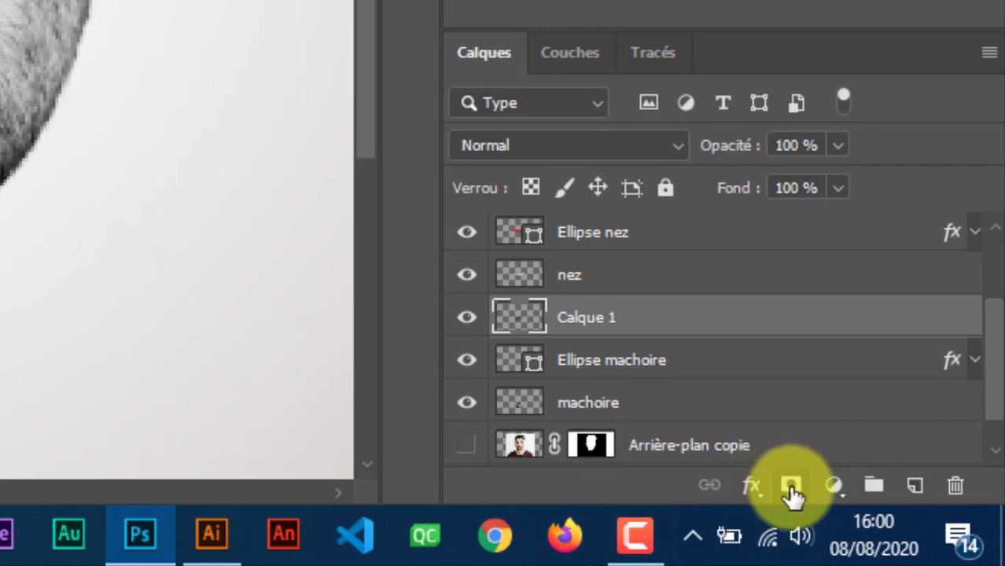
- Add a layer mask and rename the shadow layer 'Ombre machoire'
left_click(791, 487)
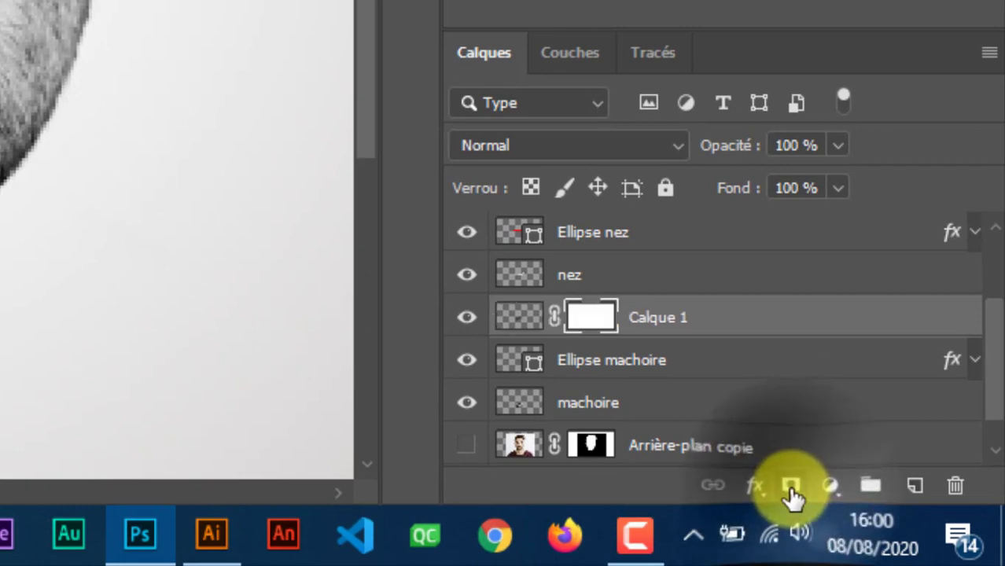
double_click(673, 322)
type("Ombre machoire")
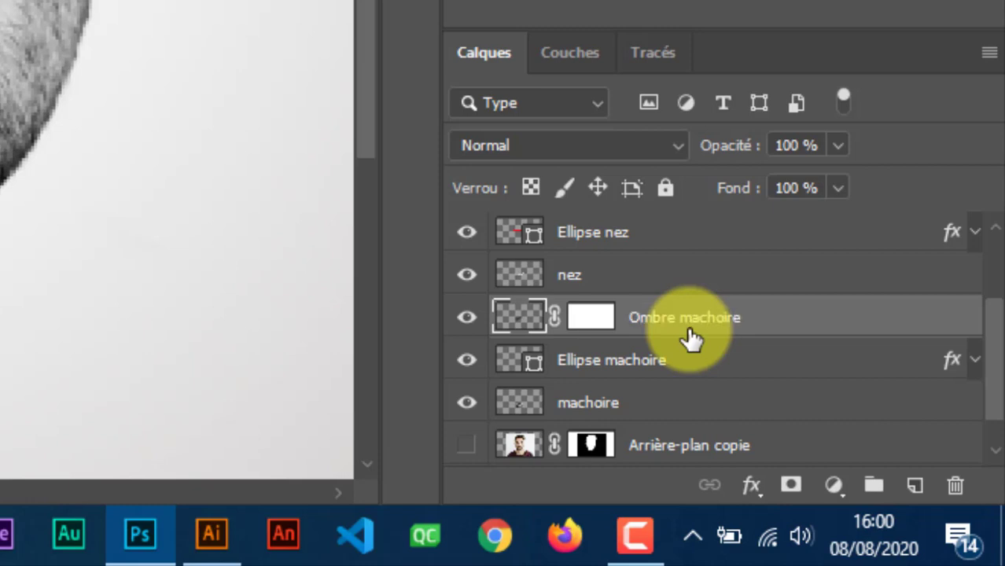
left_click(600, 318)
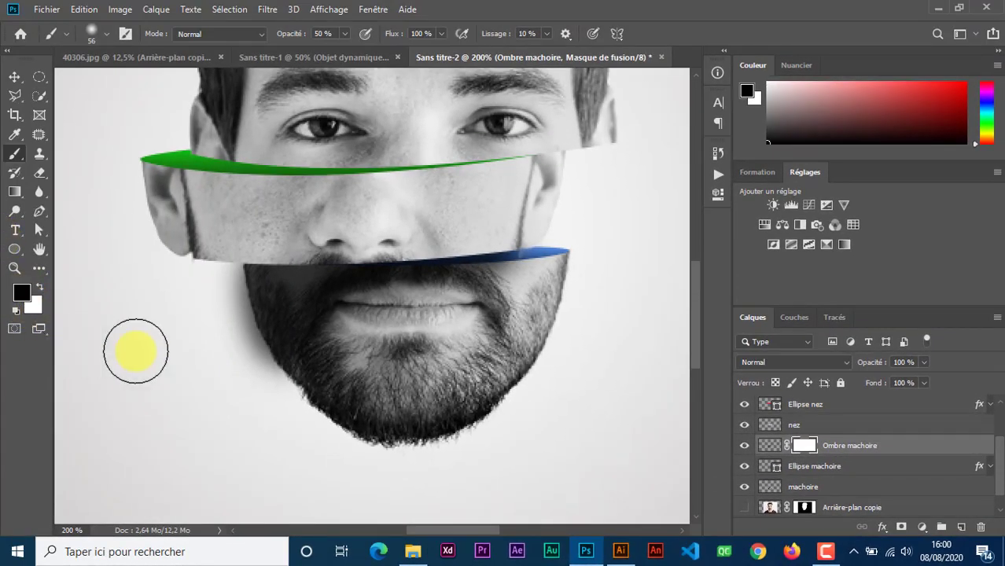
- Paint on the mask at 100% opacity to hide shadow spilling past the jaw edges
mouse_move(220, 343)
left_mouse_down()
mouse_move(213, 292)
mouse_move(232, 367)
left_mouse_up()
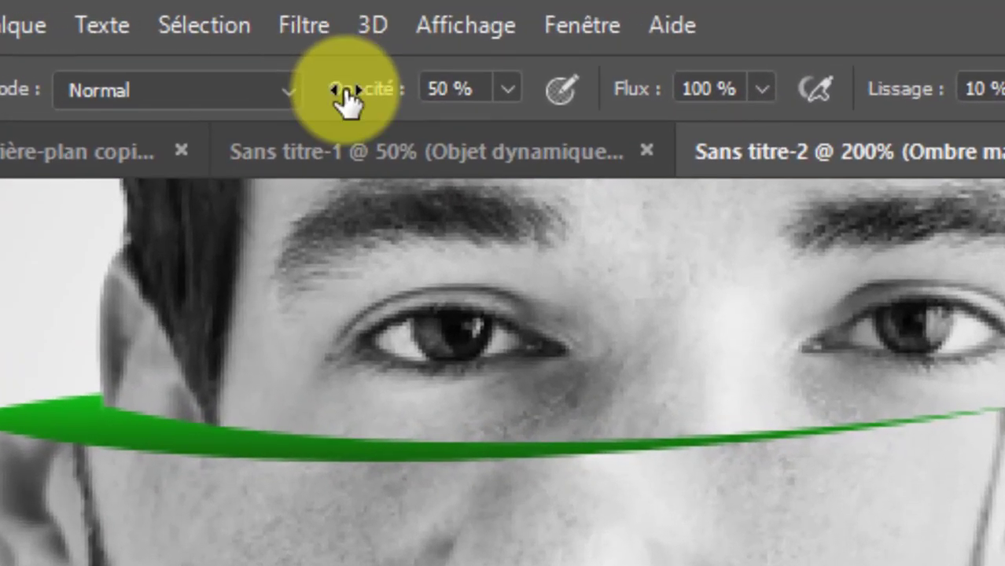
left_click_drag(283, 38, 304, 38)
left_click_drag(405, 114, 579, 125)
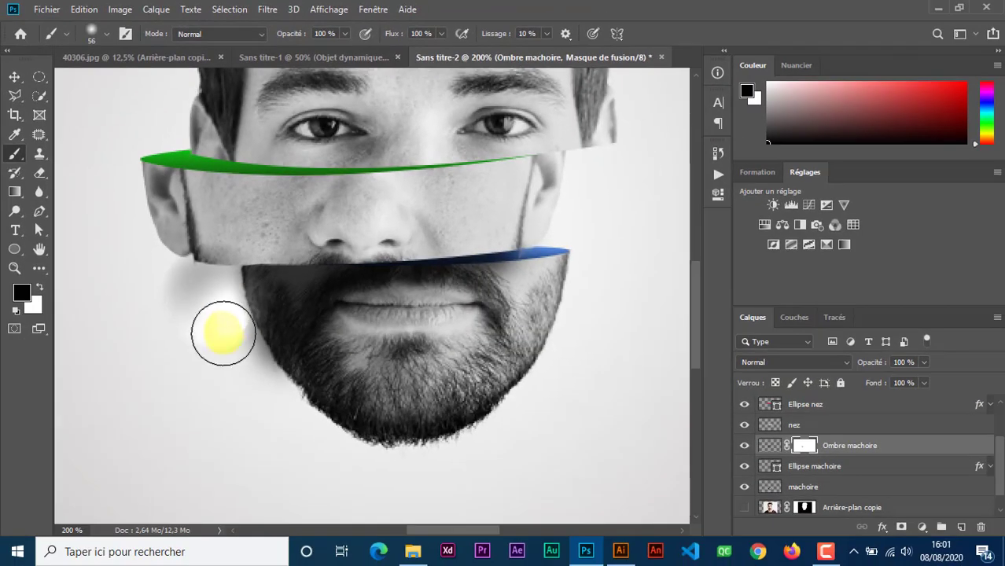
mouse_move(224, 333)
left_mouse_down()
mouse_move(240, 386)
mouse_move(209, 274)
mouse_move(200, 279)
mouse_move(655, 280)
left_mouse_up()
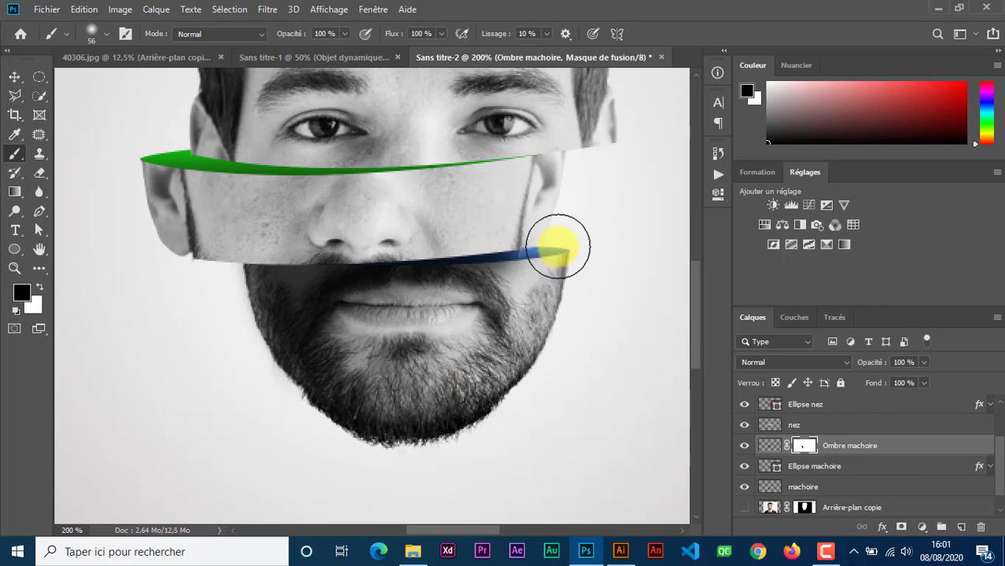
left_click_drag(559, 246, 564, 274)
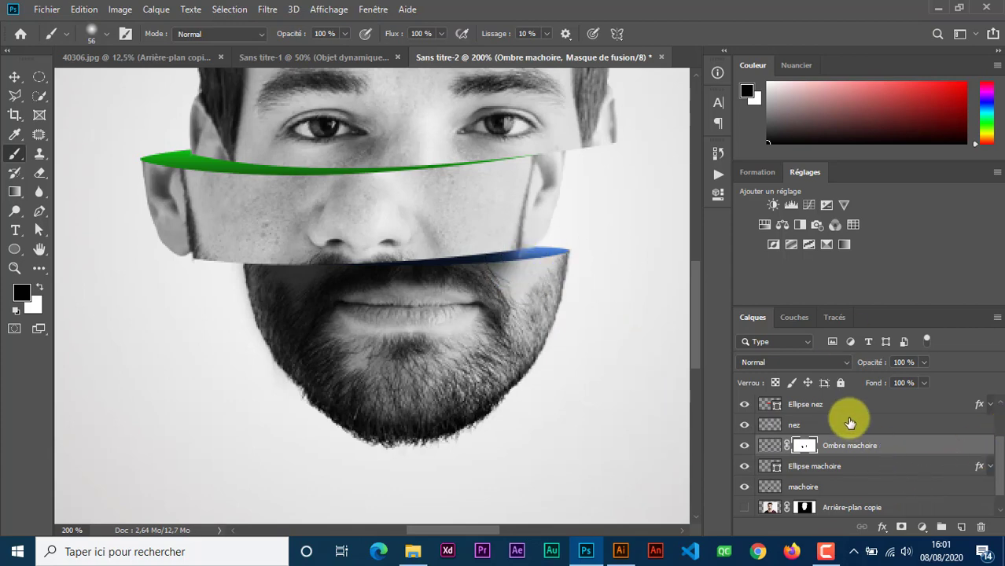
- Select the nez layer, switch to a 115 px Eraser, and zoom out on the face
left_click(928, 424)
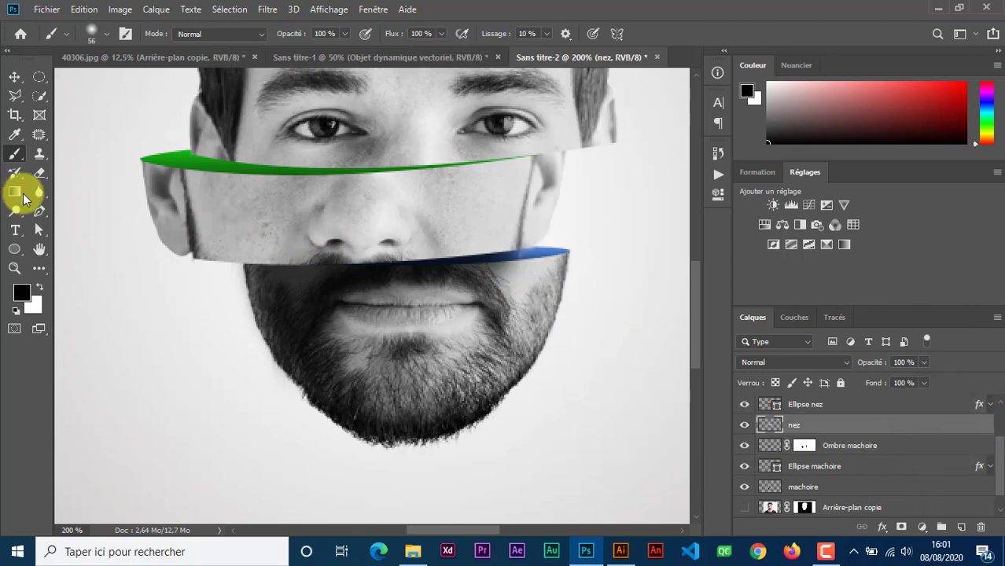
left_click(40, 173)
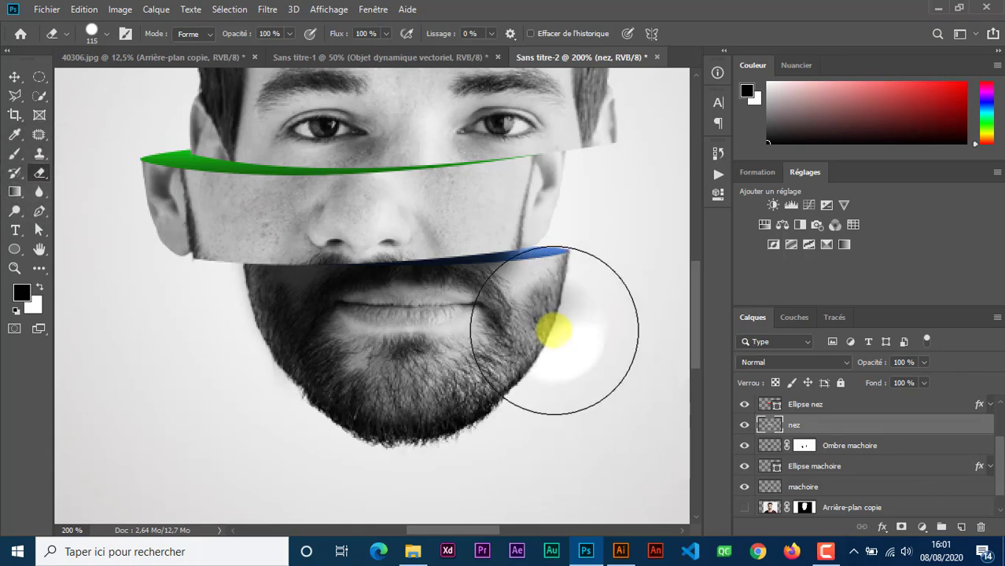
left_click(556, 332)
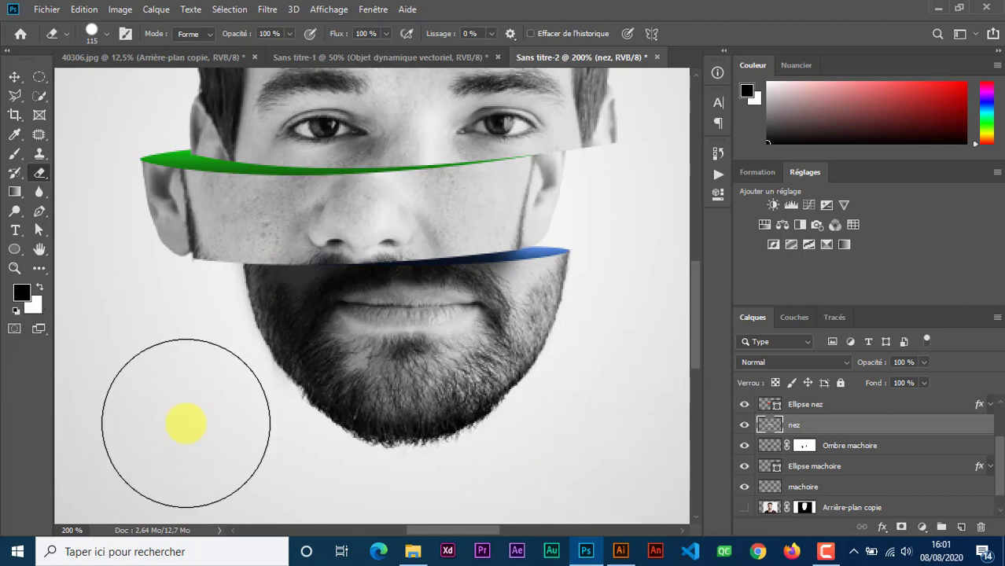
left_click(313, 370, "ctrl+alt")
- Back in Sans titre-2, create a new layer above Ellipse nez and name it 'Ombre nez'
left_click(313, 370, "alt")
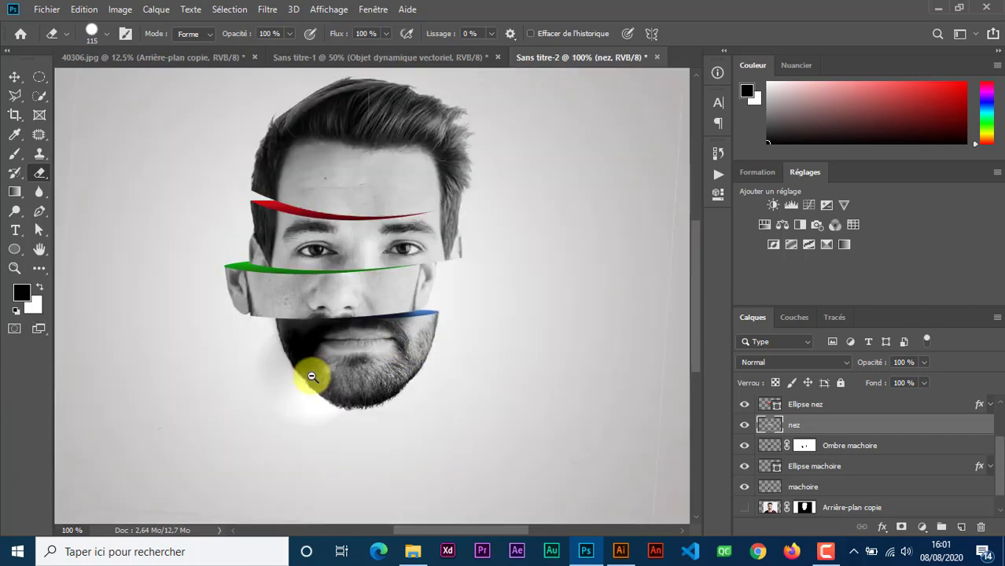
left_click(402, 59)
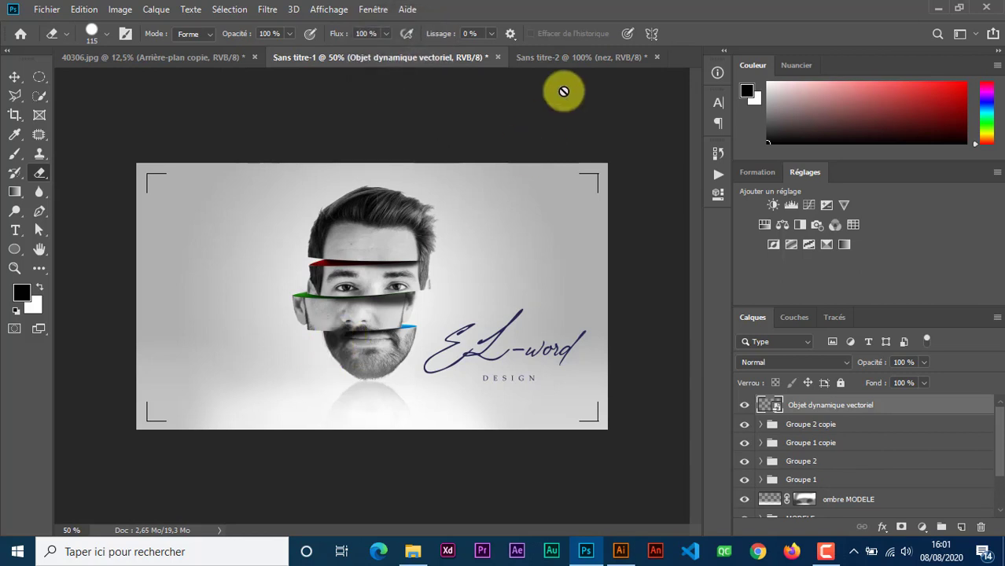
left_click(578, 57)
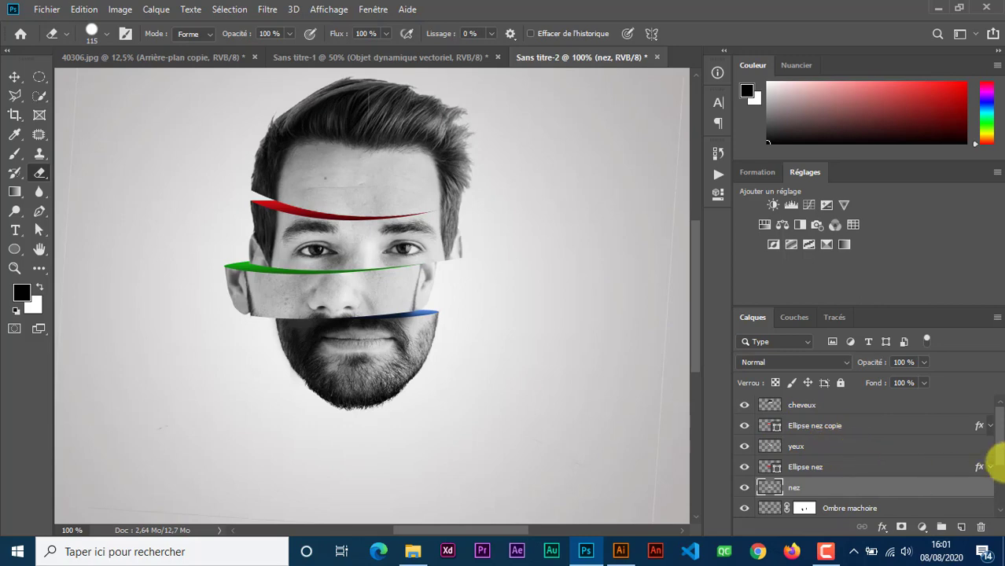
left_click(849, 467)
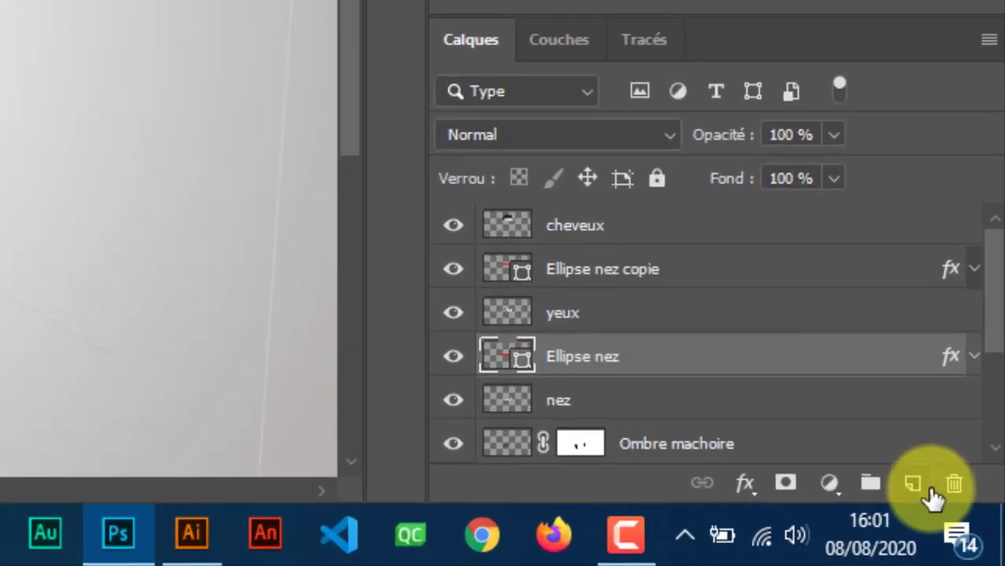
left_click(911, 485)
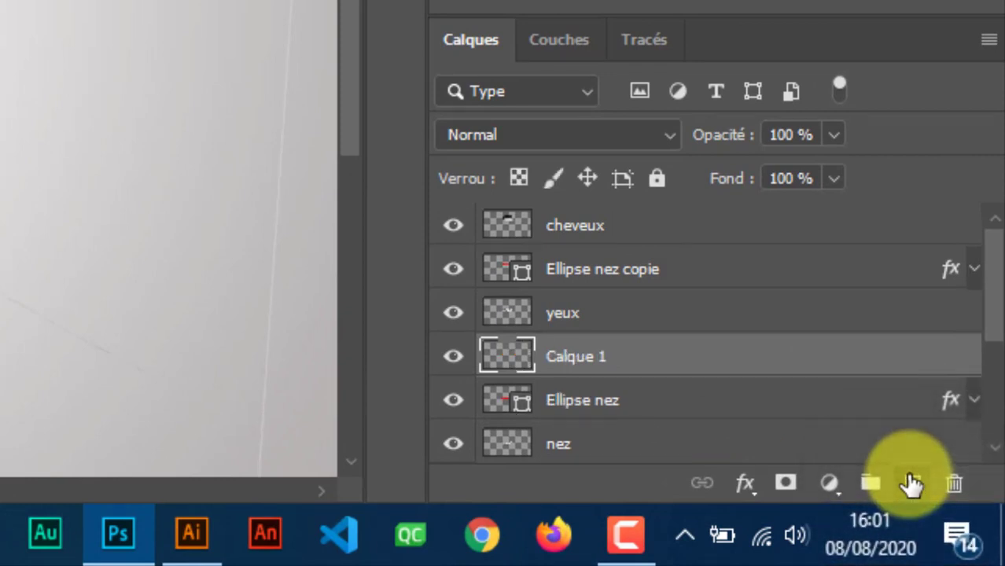
double_click(596, 358)
type("Ombre nez")
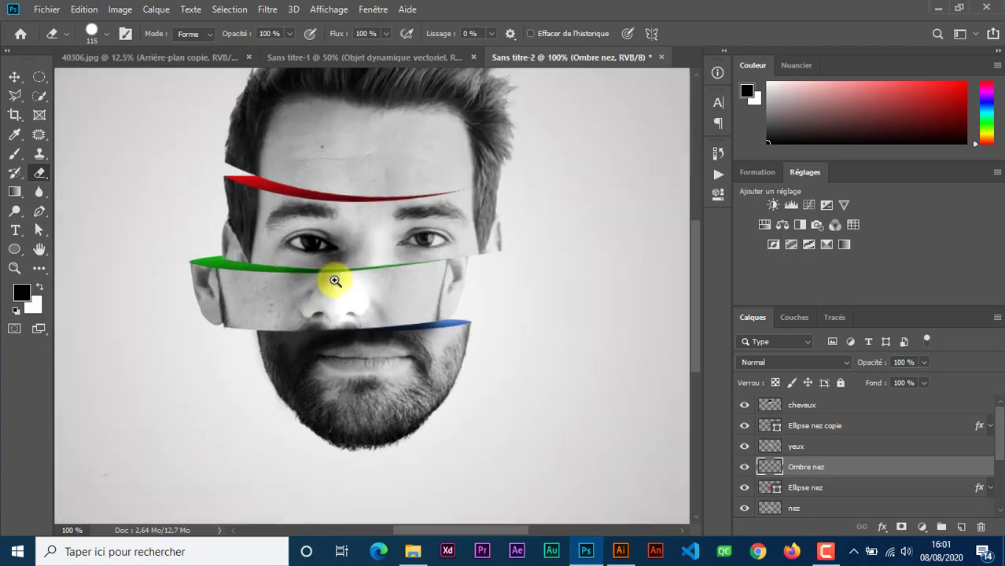
- Erase shading on the left cheek and lower the eraser opacity toward 50 %
scroll(336, 282, "up", 1)
left_click_drag(233, 279, 264, 228)
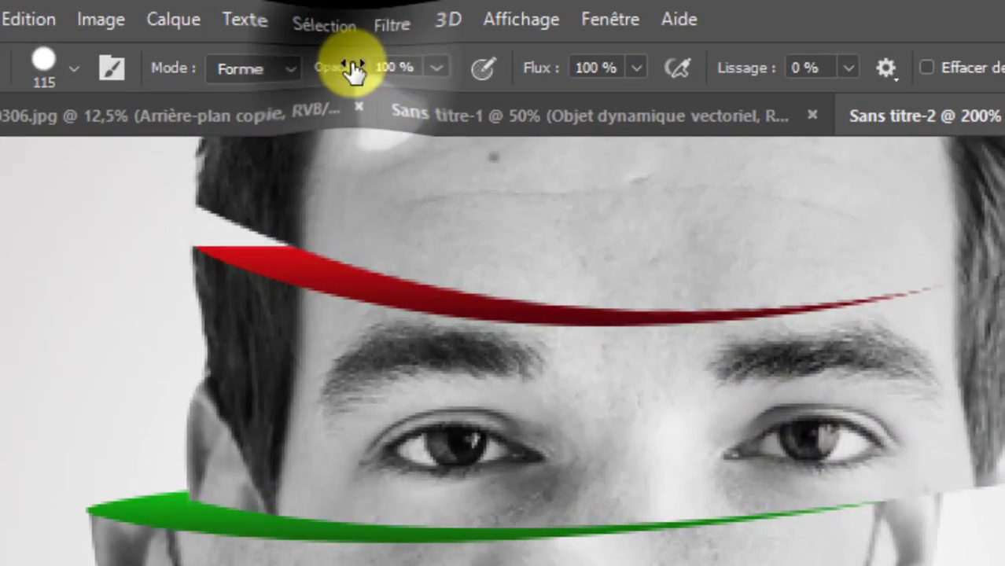
left_click_drag(245, 34, 231, 32)
left_click_drag(418, 100, 346, 101)
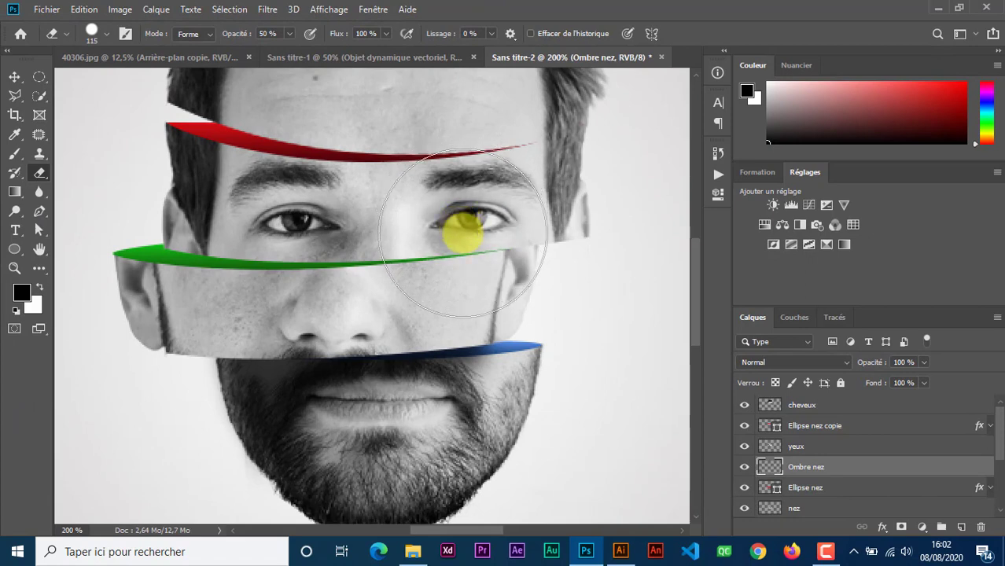
- Paint a 50 % opacity, roughly 55 px grey shadow just below the green band
right_click(419, 331, "alt")
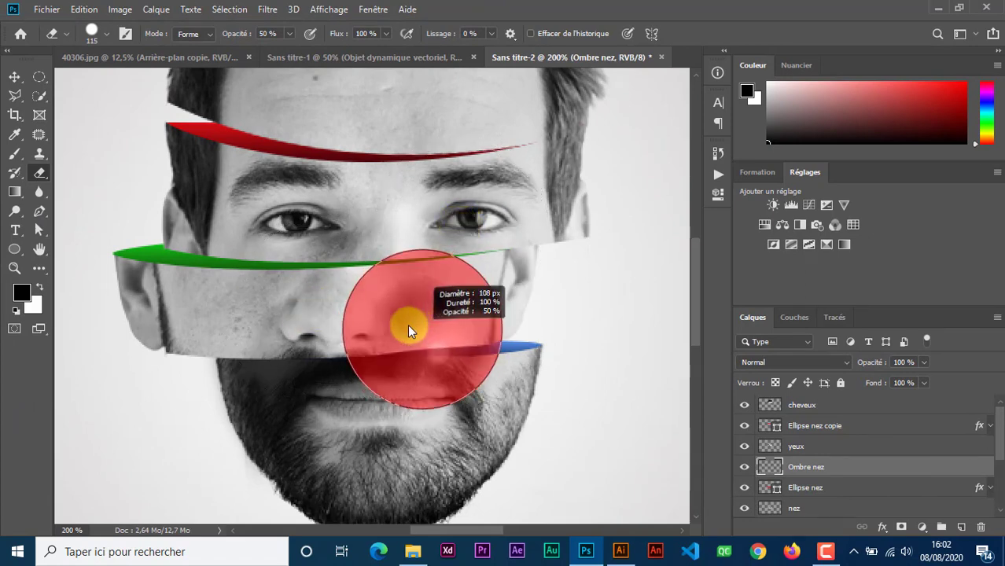
mouse_move(407, 324)
left_mouse_down()
mouse_move(372, 320)
mouse_move(359, 333)
mouse_move(372, 338)
left_mouse_up()
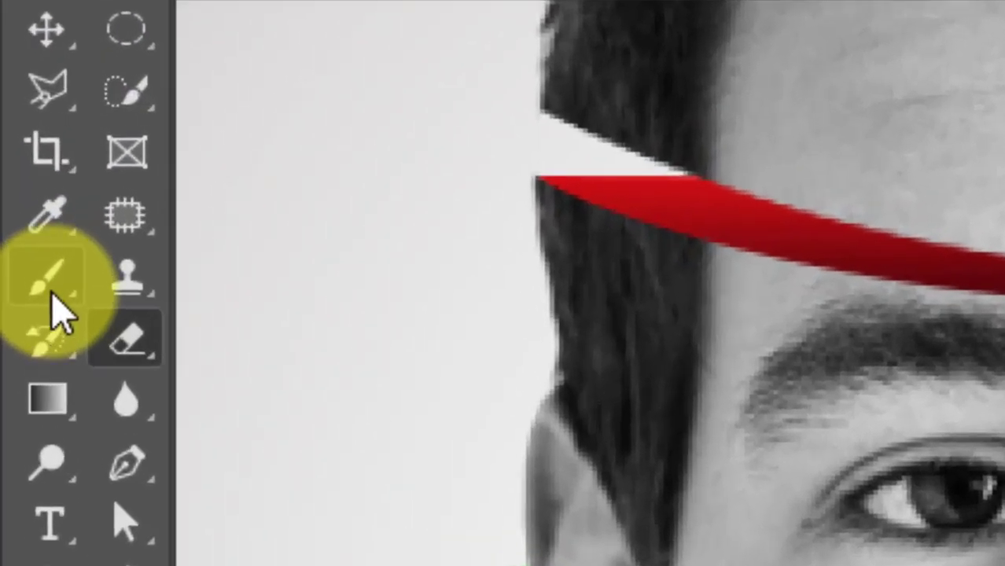
left_click(14, 153)
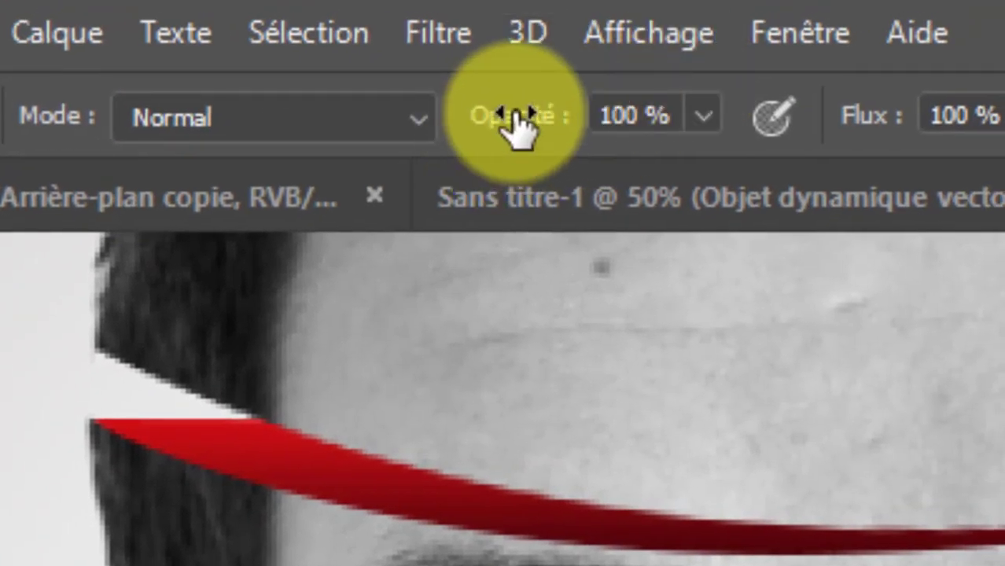
mouse_move(520, 130)
left_mouse_down()
mouse_move(358, 112)
mouse_move(389, 126)
left_mouse_up()
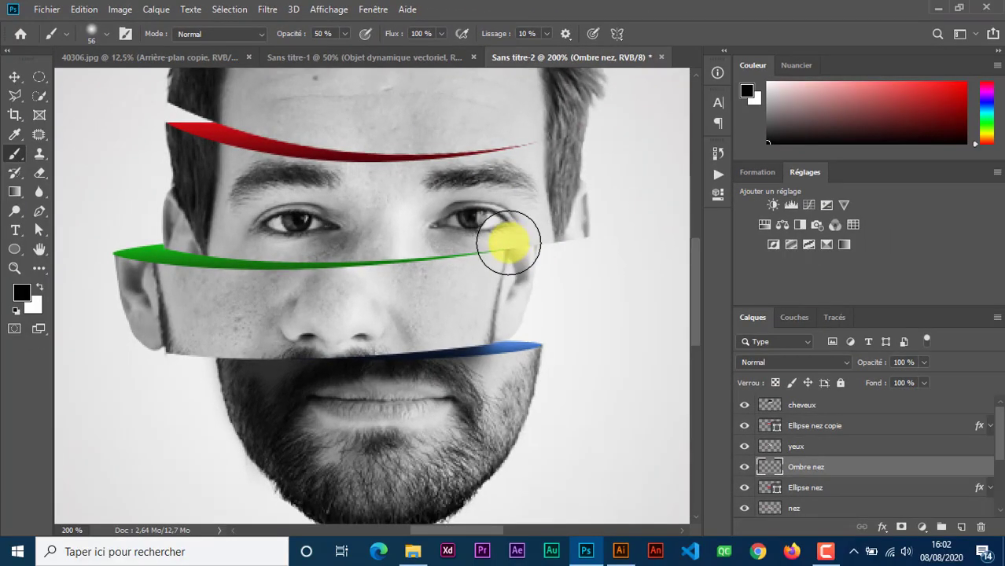
mouse_move(507, 246)
left_mouse_down()
mouse_move(456, 258)
mouse_move(258, 253)
mouse_move(190, 232)
mouse_move(229, 247)
mouse_move(497, 260)
mouse_move(484, 285)
mouse_move(554, 253)
mouse_move(497, 282)
left_mouse_up()
- Add a layer mask to Ombre nez and mask out the overflowing shadow at 100 % opacity
left_click(924, 527)
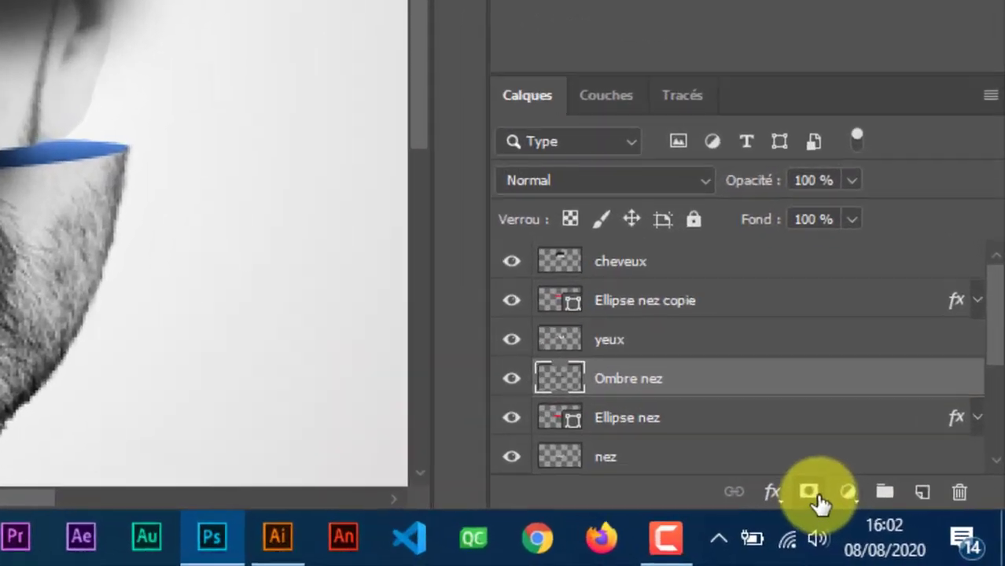
left_click(901, 526)
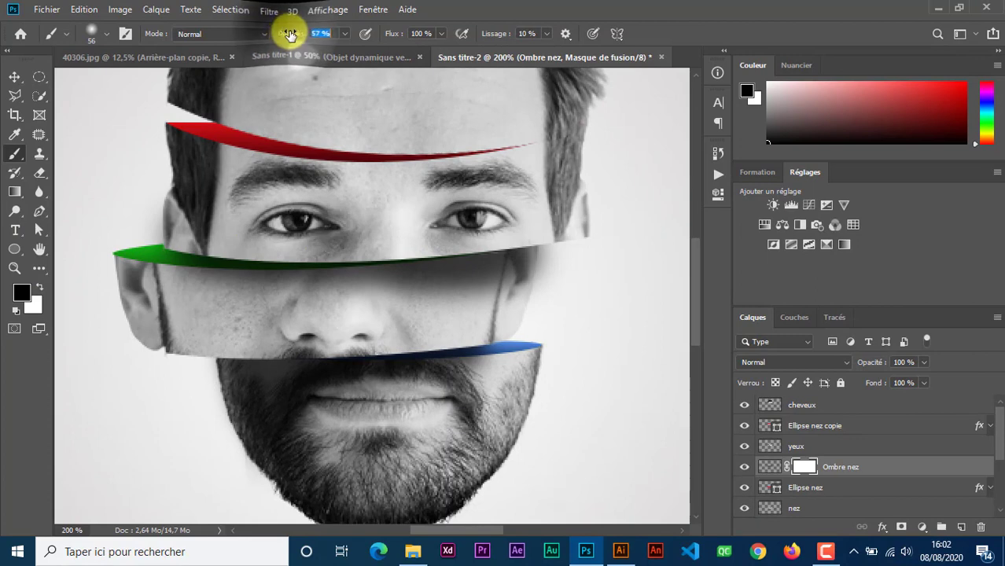
left_click_drag(285, 35, 365, 38)
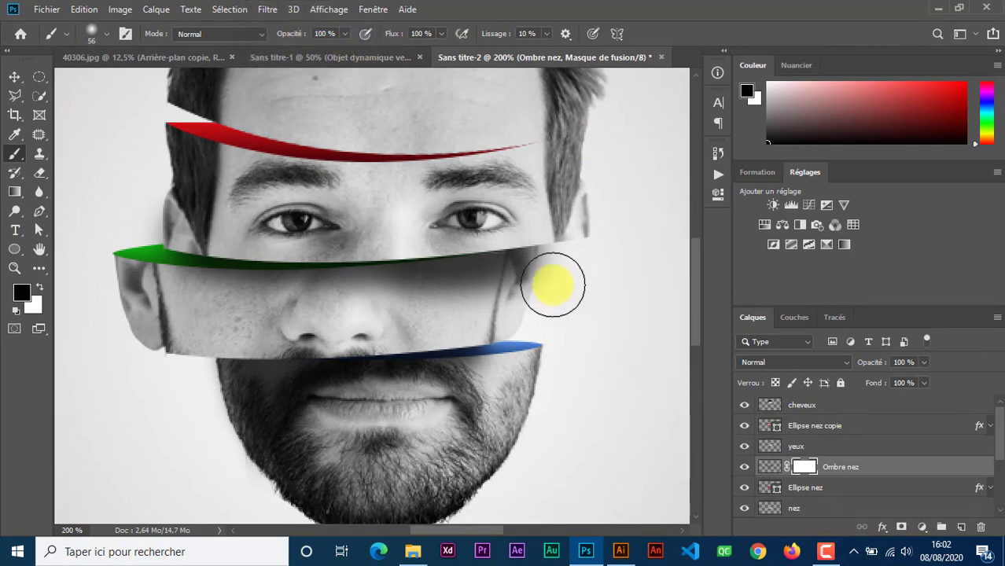
mouse_move(566, 267)
left_mouse_down()
mouse_move(577, 315)
mouse_move(133, 229)
mouse_move(128, 265)
mouse_move(179, 152)
mouse_move(548, 366)
left_mouse_up()
scroll(621, 370, "up", 2)
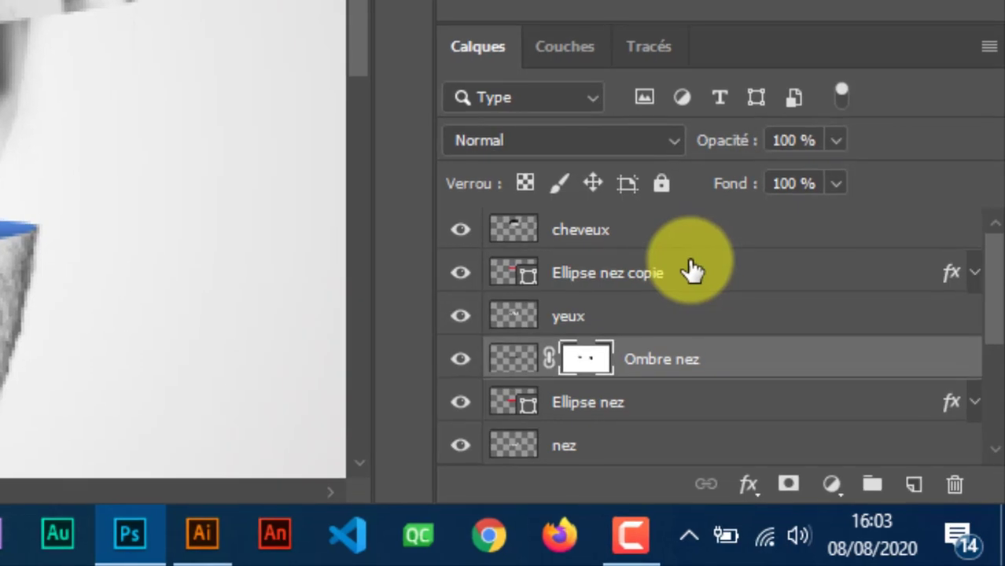
- Rename 'Ellipse nez copie' to 'Ellipse yeux', then create a new layer named 'Ombre yeux' over it
left_click(691, 271)
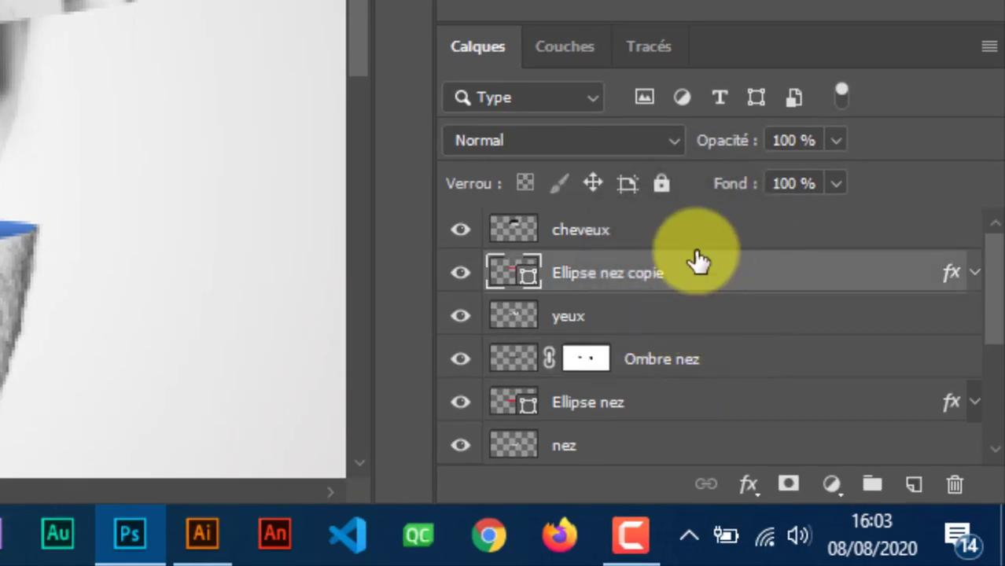
double_click(635, 272)
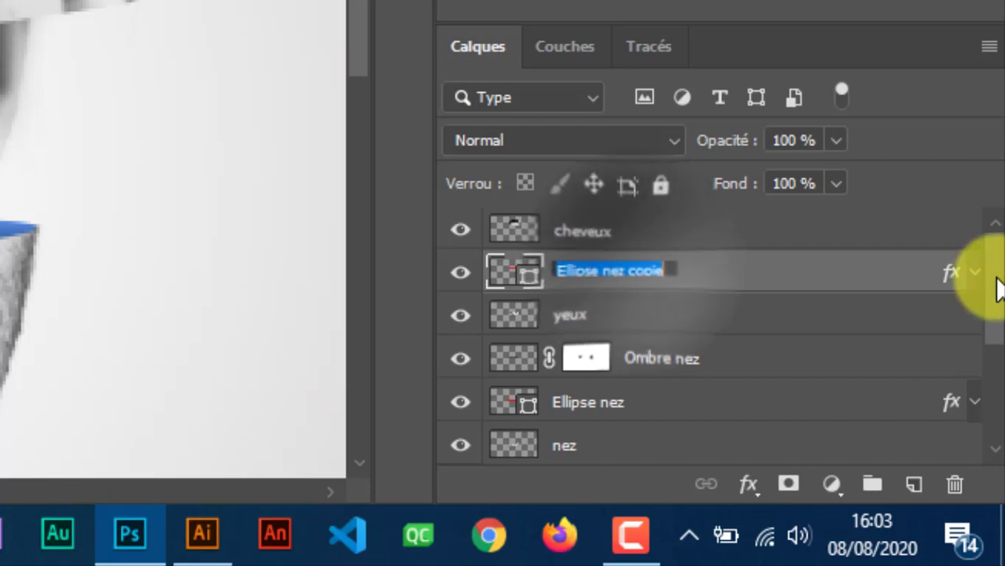
key("End")
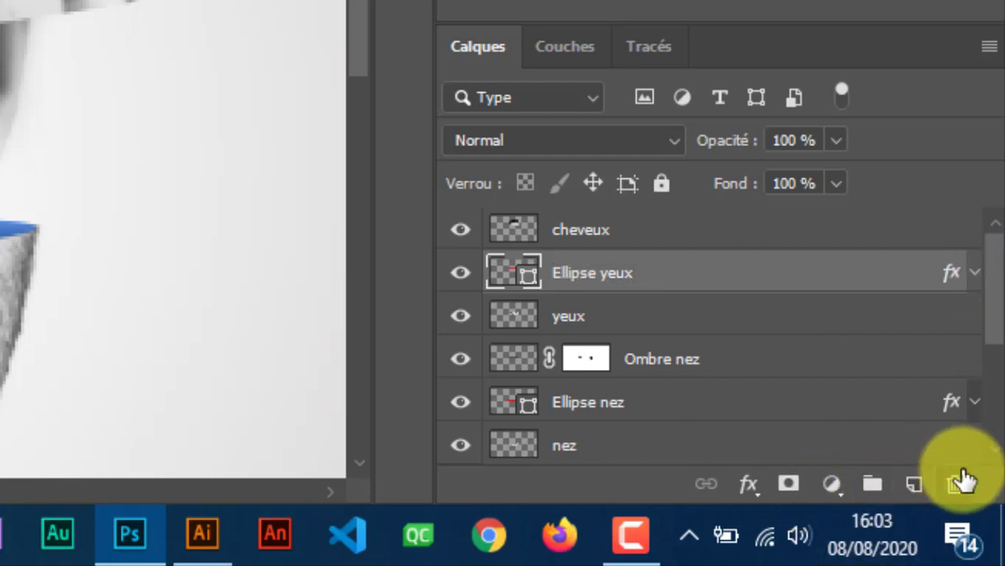
left_click(915, 489)
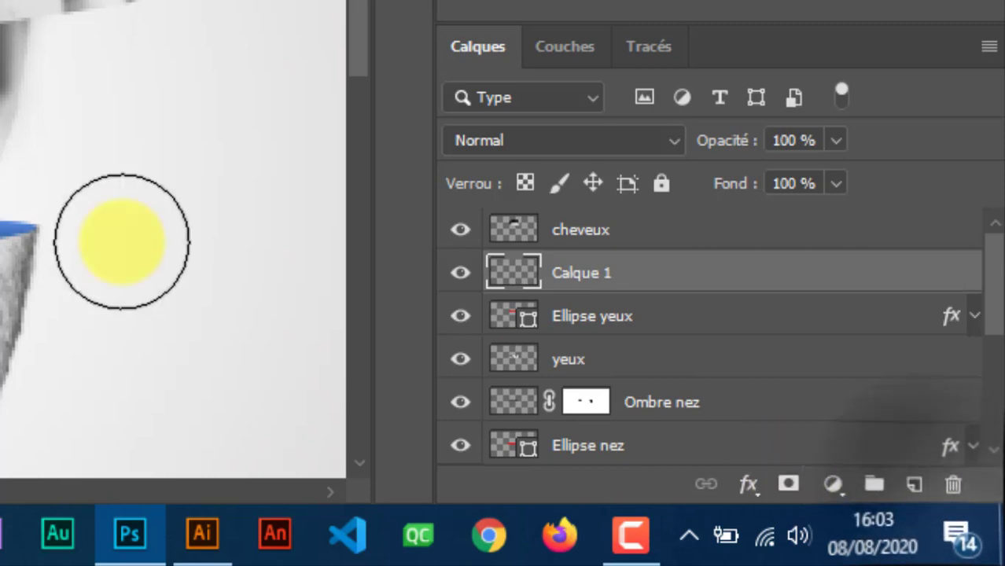
double_click(581, 271)
type("Ombre yeux")
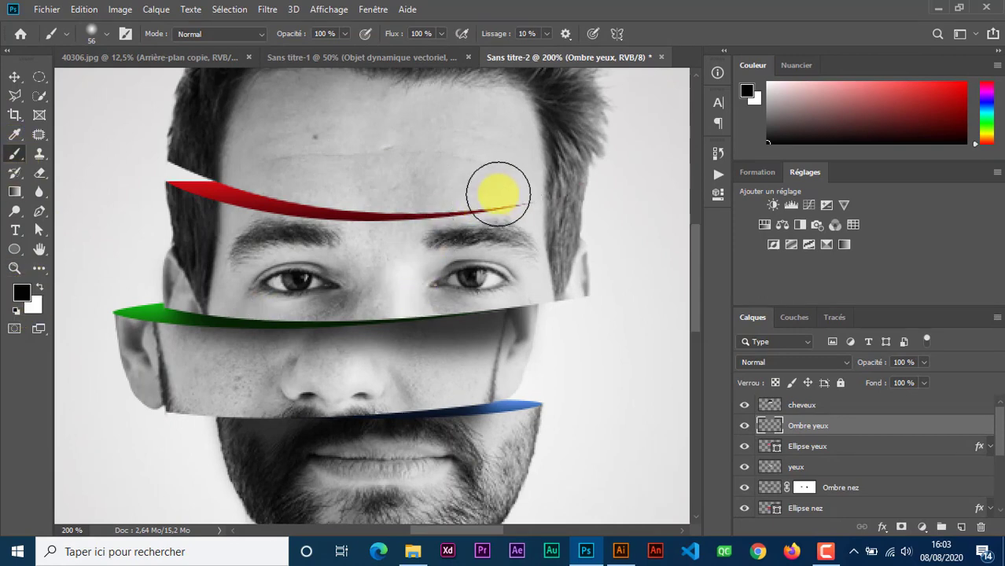
- Shade beneath the red forehead band at about 49 % opacity, undoing and repainting one stroke
mouse_move(498, 194)
left_mouse_down()
mouse_move(426, 201)
mouse_move(229, 163)
left_mouse_up()
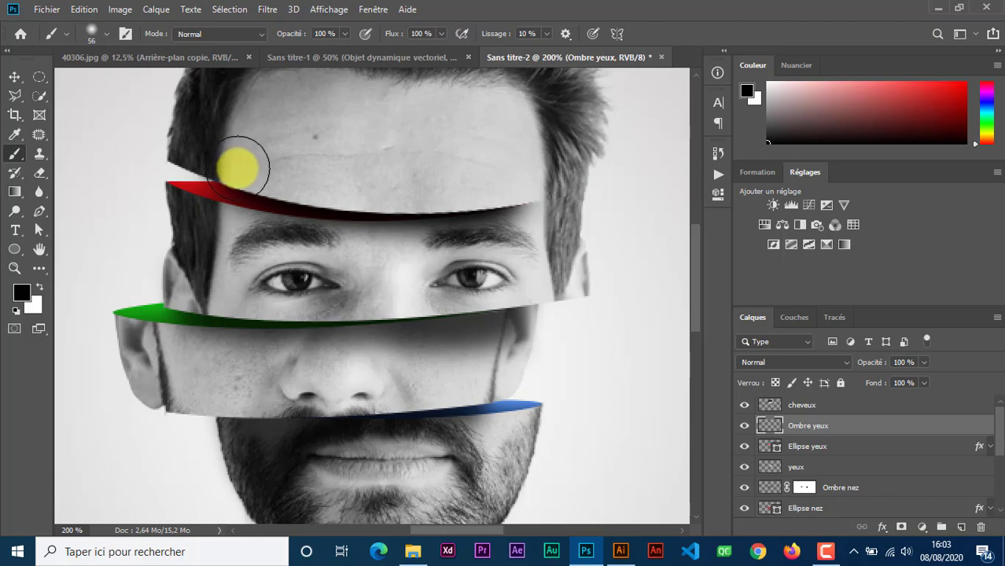
mouse_move(252, 176)
left_mouse_down()
mouse_move(371, 202)
mouse_move(466, 206)
mouse_move(548, 187)
mouse_move(484, 150)
left_mouse_up()
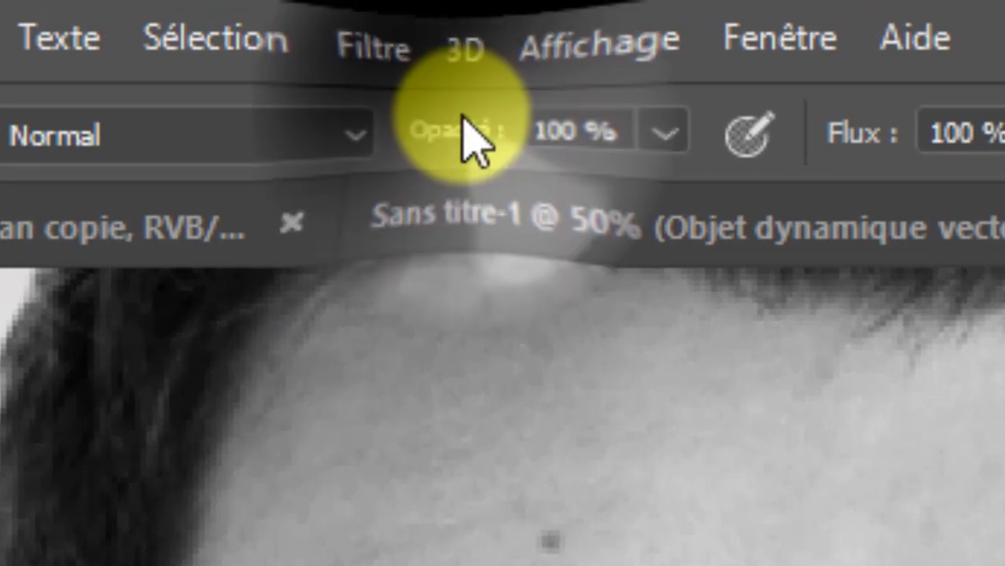
mouse_move(440, 132)
left_mouse_down()
mouse_move(329, 113)
mouse_move(314, 98)
mouse_move(352, 118)
left_mouse_up()
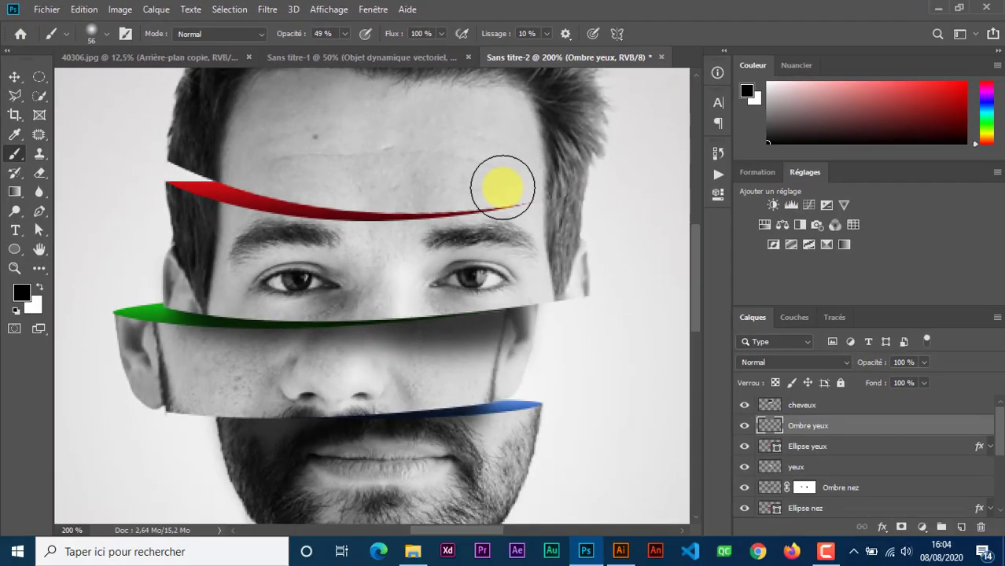
left_click(507, 188)
left_click(507, 187)
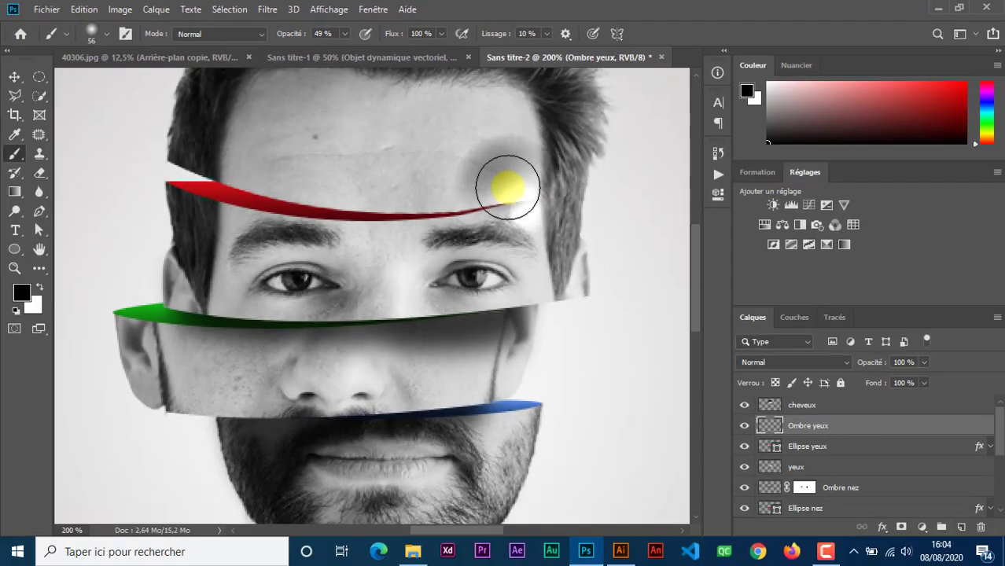
key("ctrl+z")
key("ctrl+z")
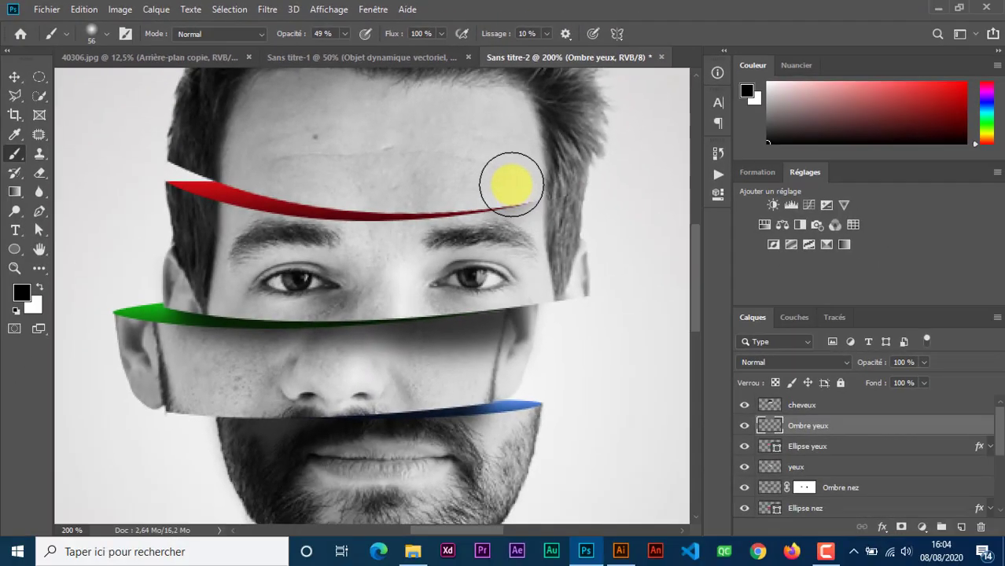
mouse_move(510, 189)
left_mouse_down()
mouse_move(511, 180)
mouse_move(460, 204)
mouse_move(415, 202)
mouse_move(242, 163)
mouse_move(400, 206)
mouse_move(478, 202)
mouse_move(507, 175)
mouse_move(494, 195)
mouse_move(404, 197)
mouse_move(279, 184)
mouse_move(246, 165)
mouse_move(392, 206)
mouse_move(464, 206)
left_mouse_up()
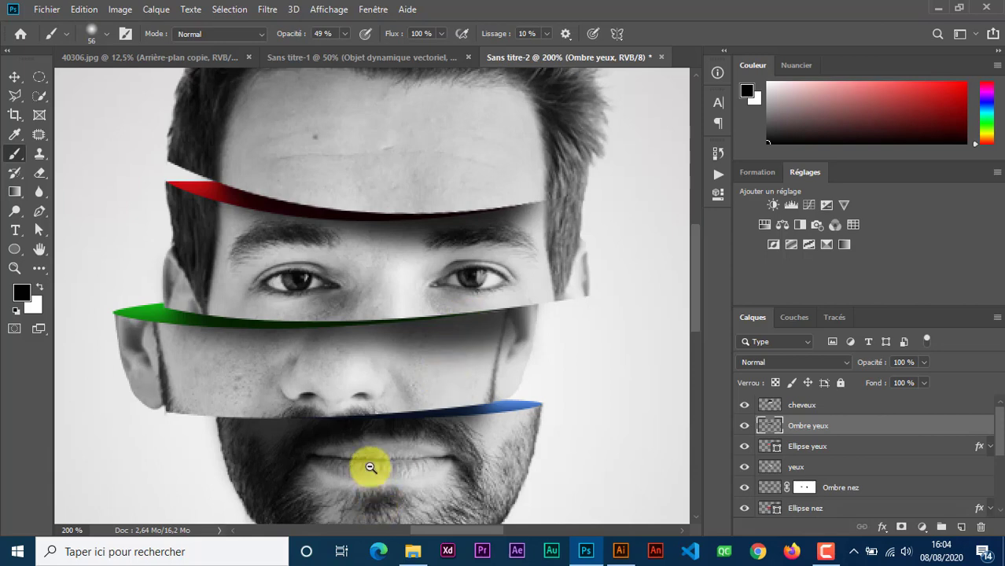
left_click(365, 413, "alt")
scroll(442, 373, "down", 3)
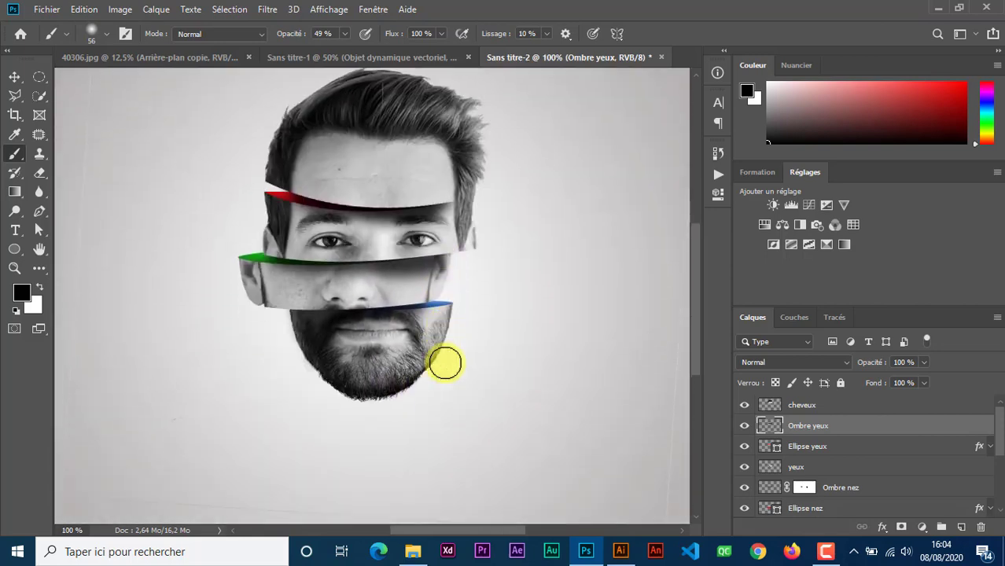
left_click(330, 330, "alt")
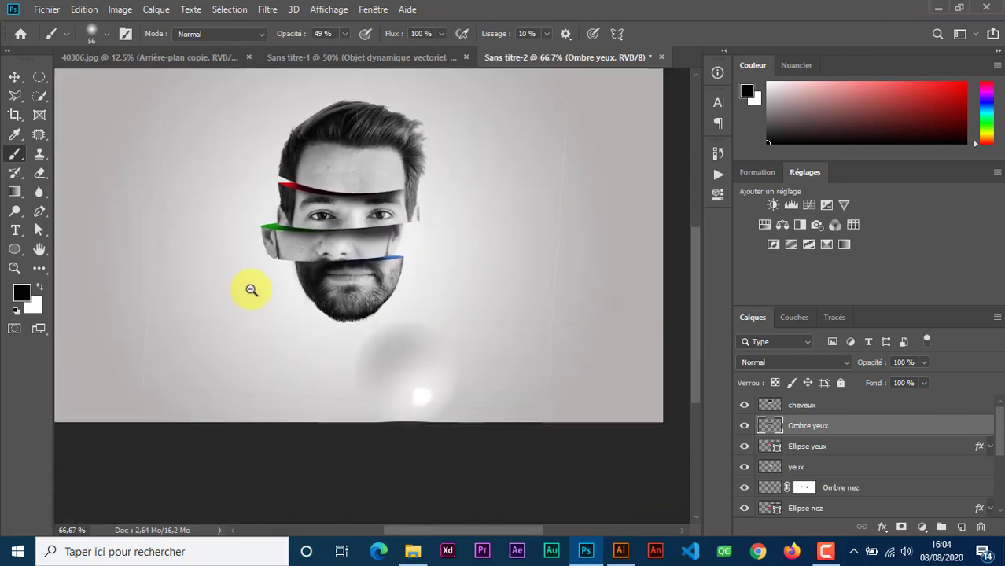
left_click(243, 298, "alt")
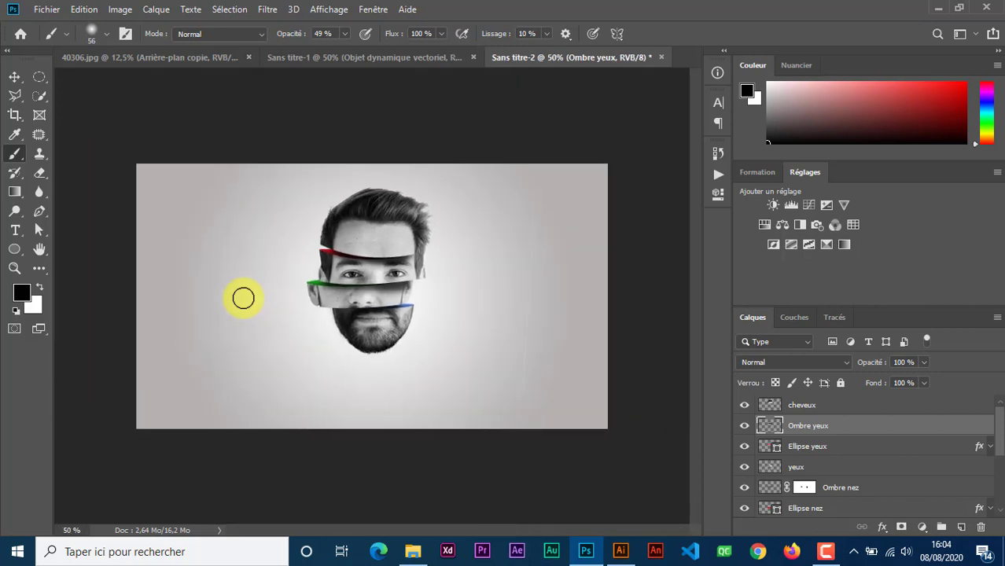
key("ctrl+plus")
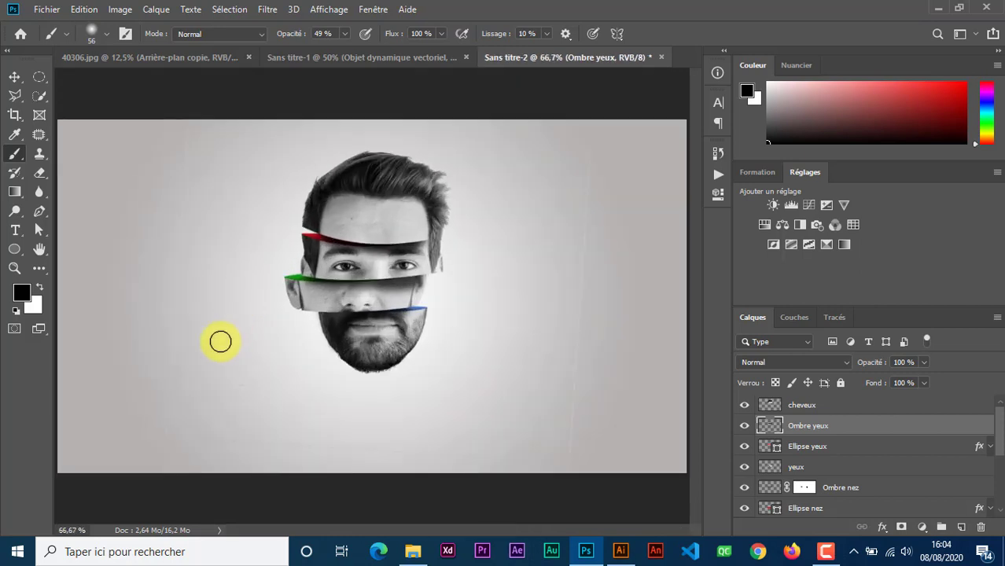
left_click(364, 55)
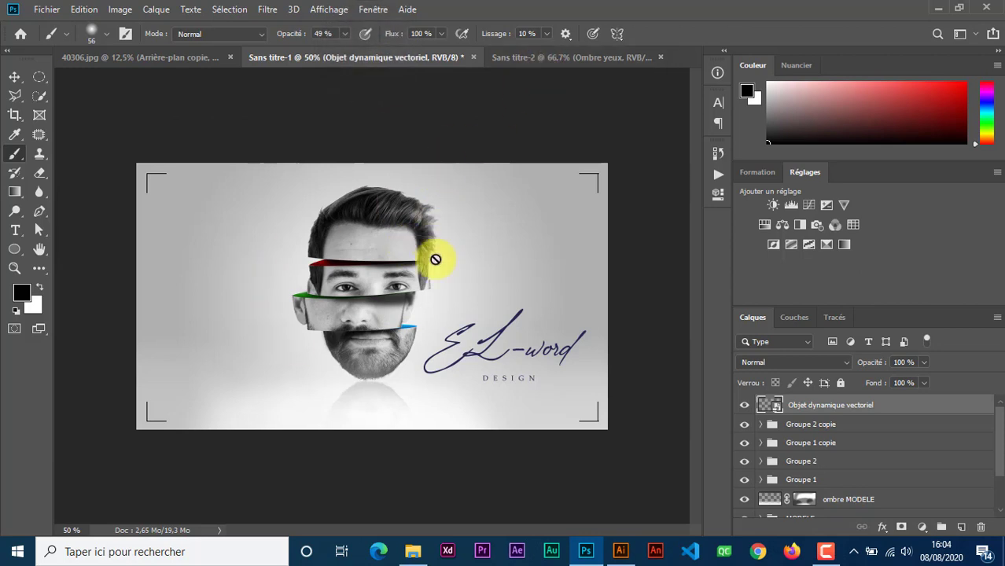
left_click(545, 56)
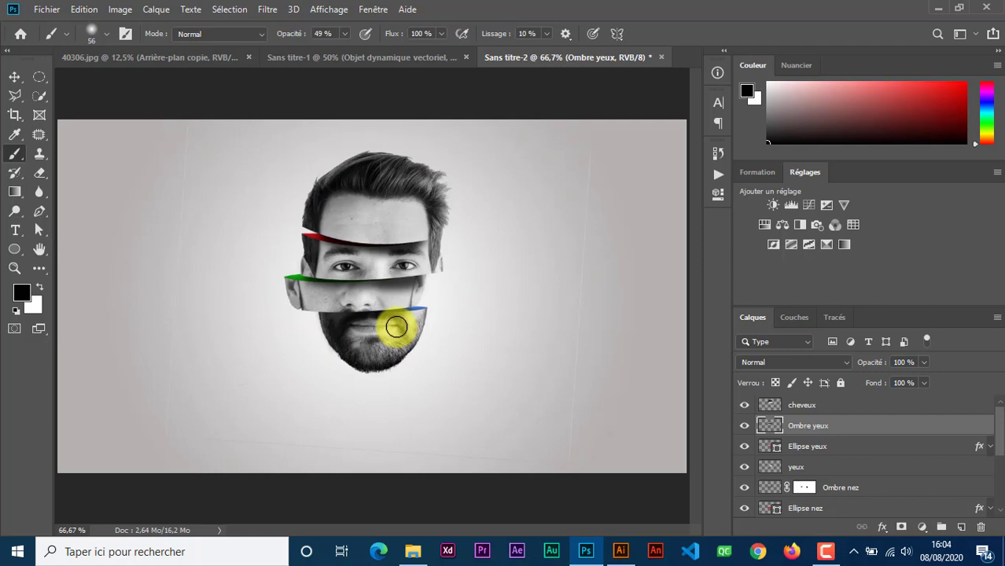
left_click(370, 58)
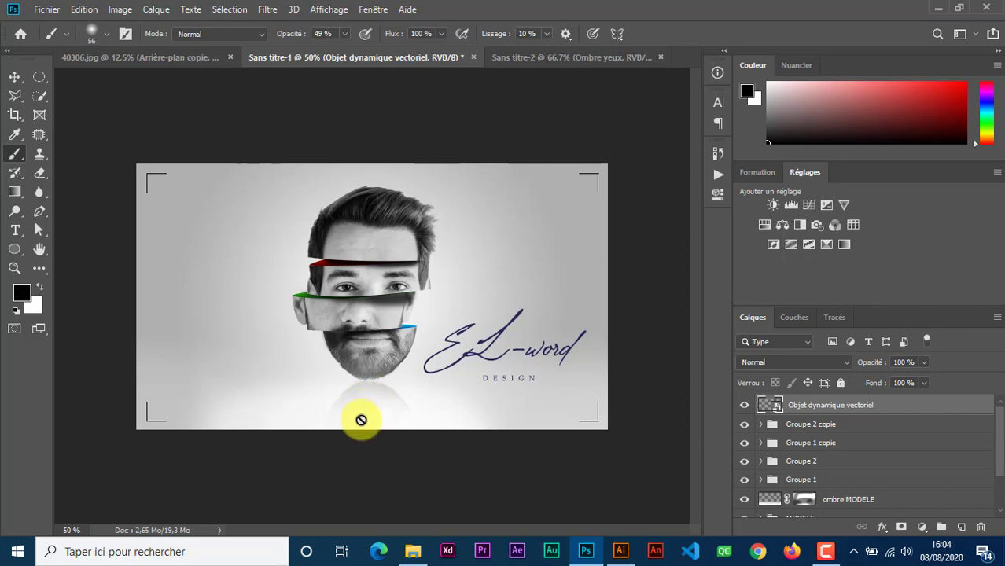
left_click(572, 57)
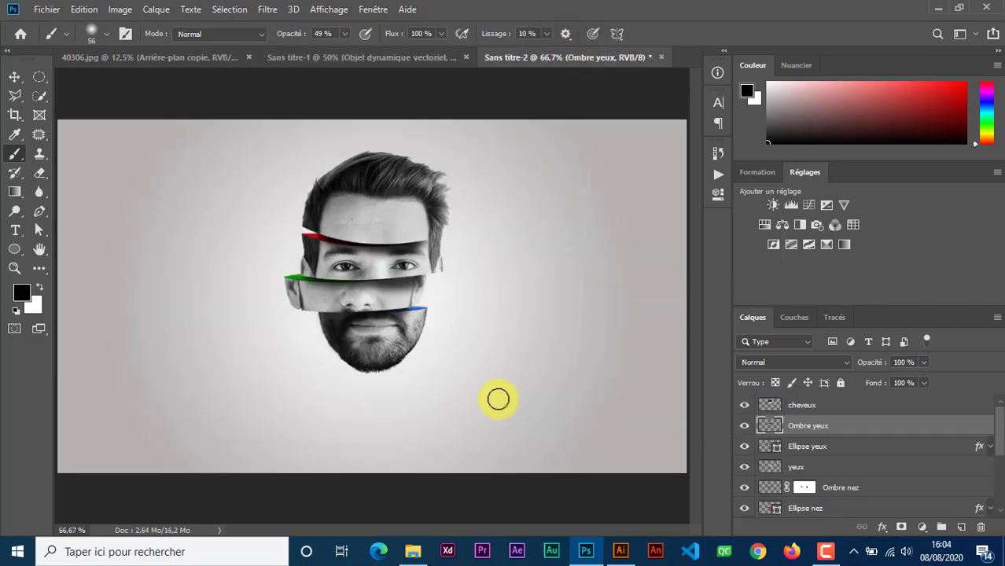
- Group all face layers from the top down to machoire into a group named 'modele'
left_click(824, 406)
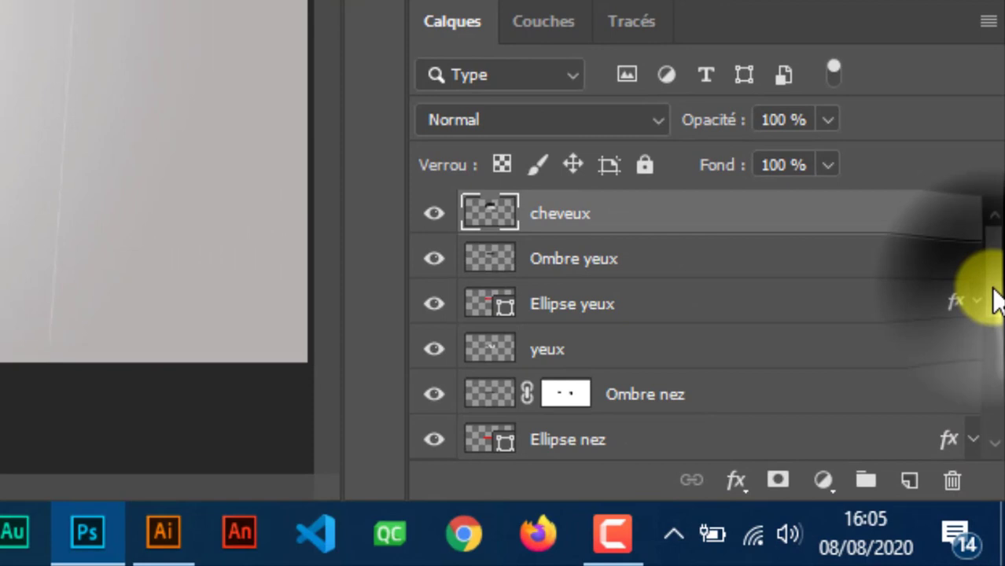
left_click_drag(994, 295, 992, 401)
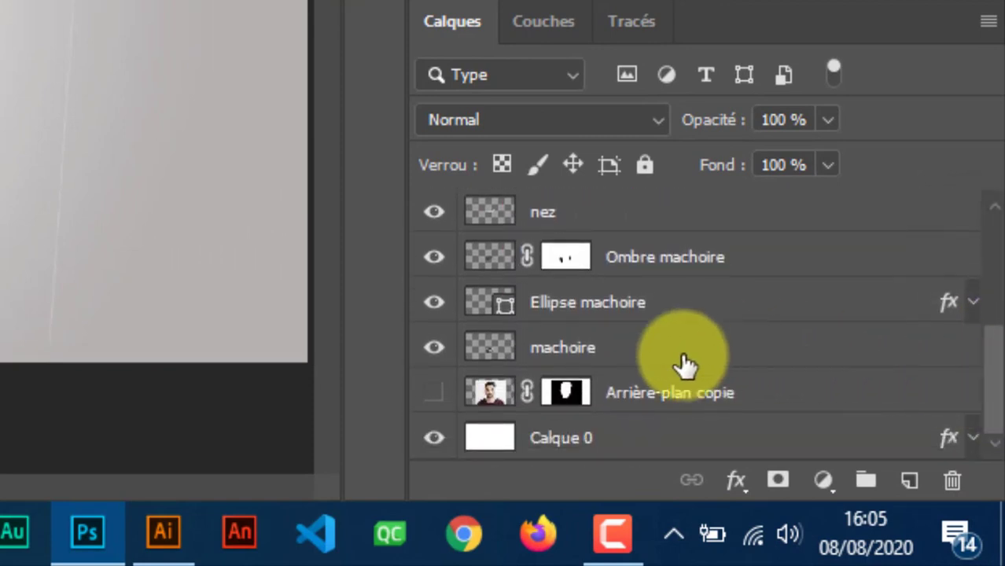
left_click(675, 351, "shift")
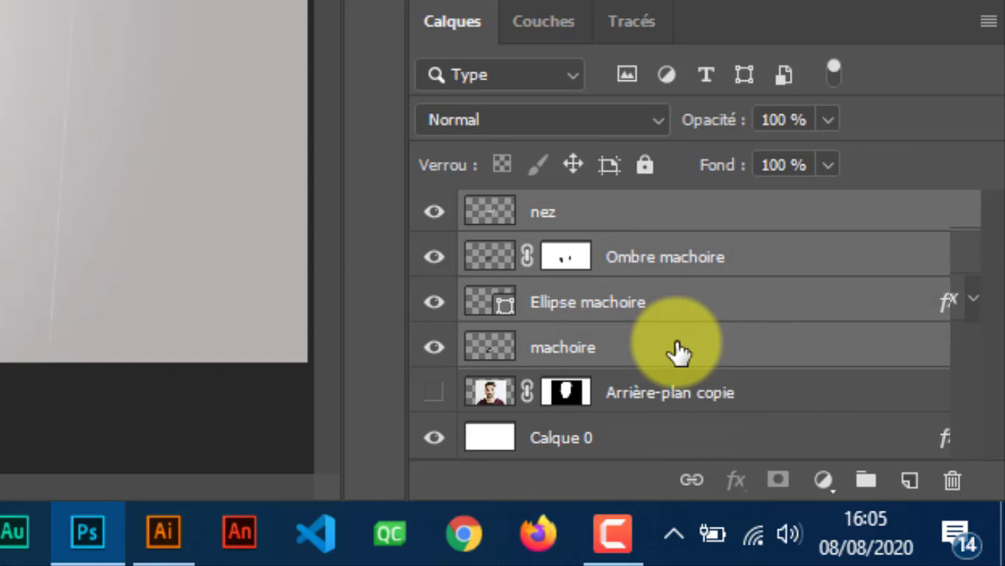
key("ctrl+g")
double_click(566, 208)
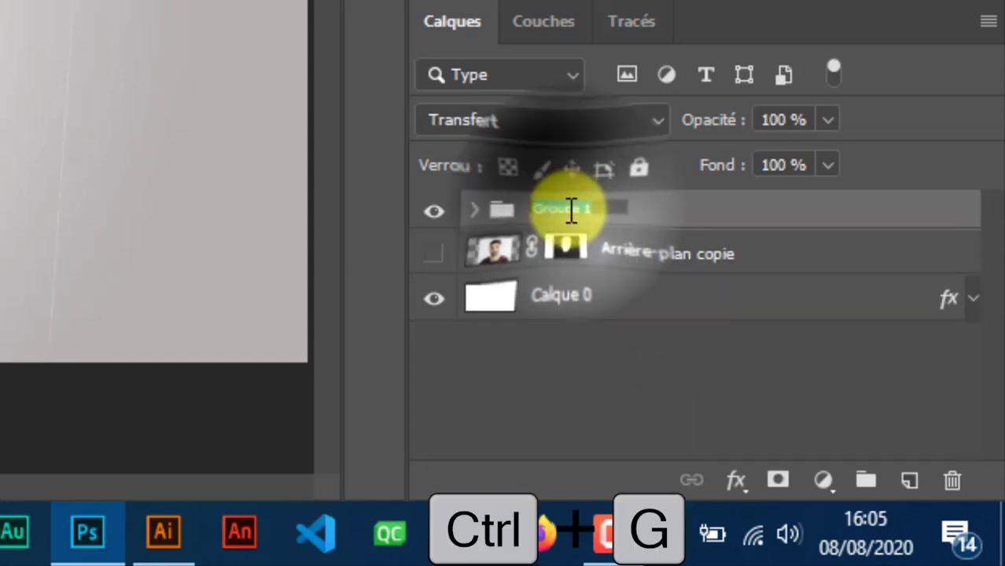
type("modele")
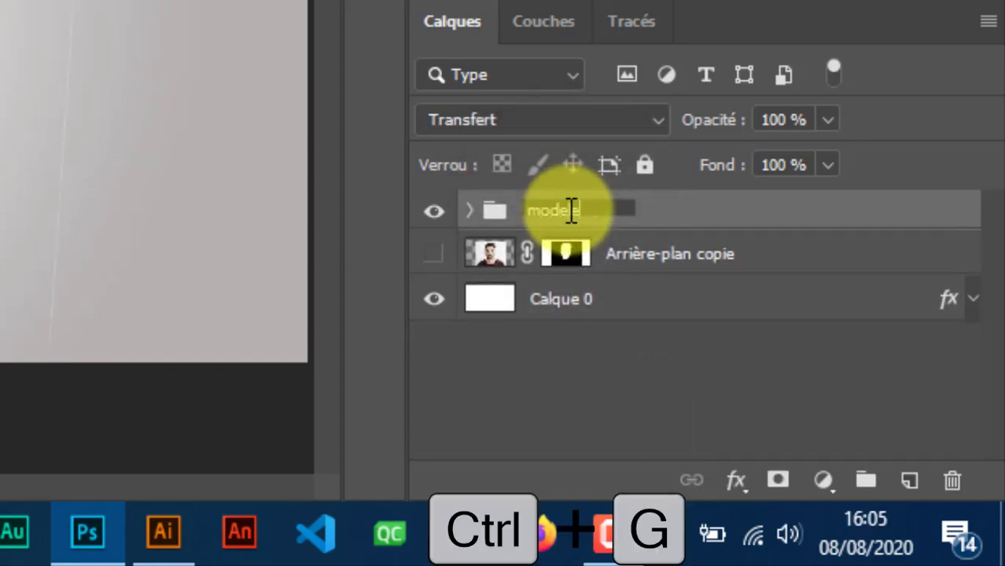
- Duplicate the modele group and name the copy 'reflet'
key("ctrl+j")
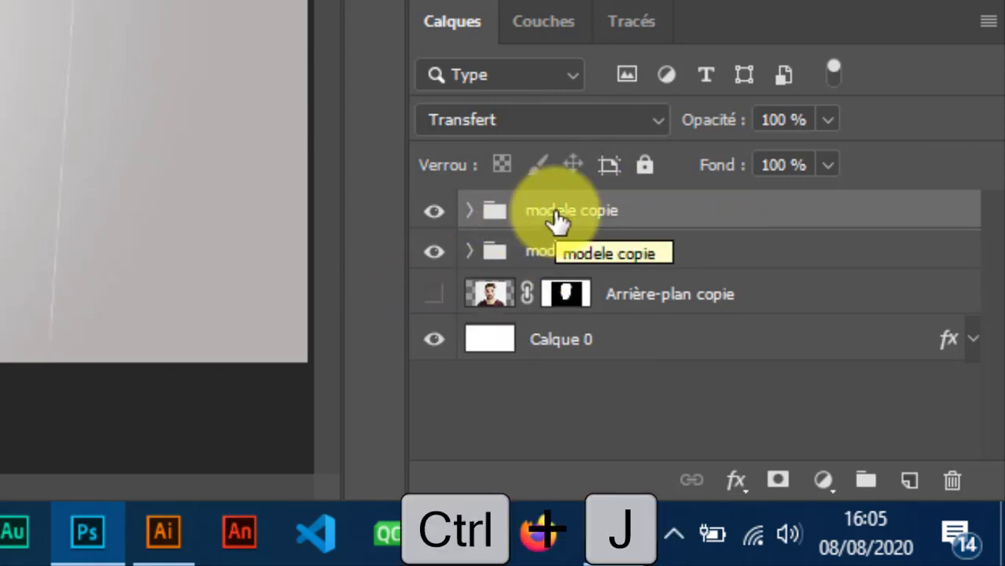
double_click(558, 210)
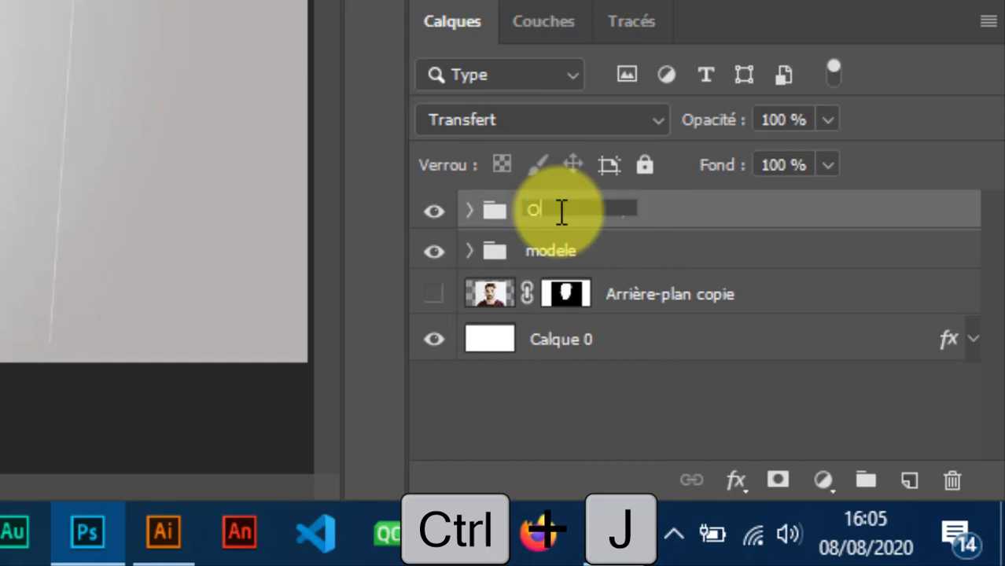
type("reflet")
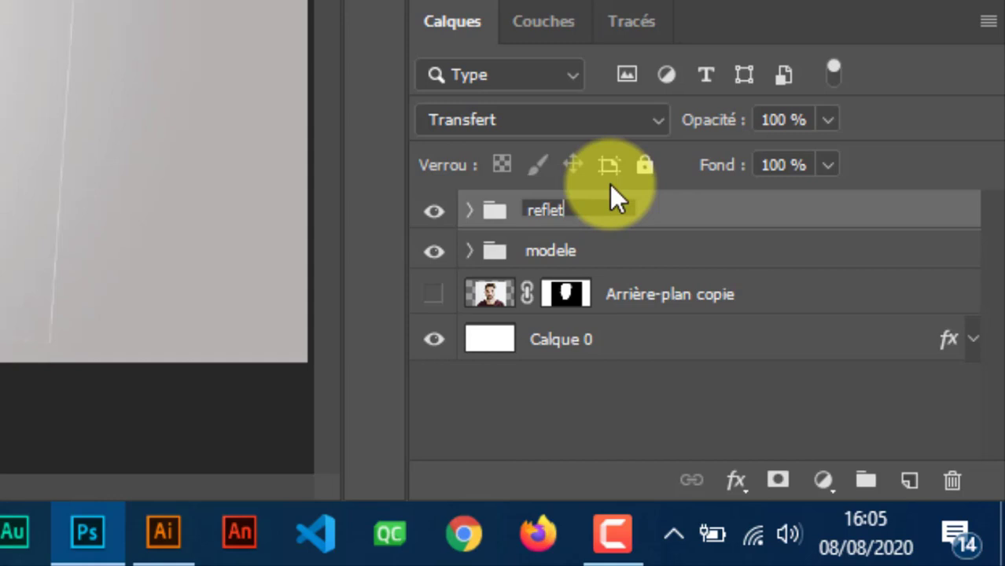
key("Return")
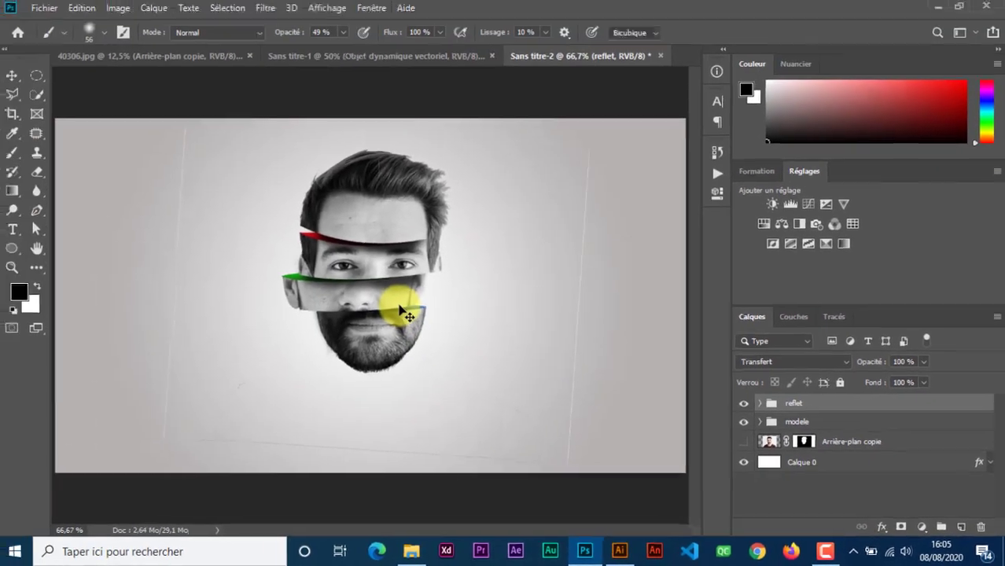
- Flip the reflet group vertically and drag it down until the chins meet, then commit
key("ctrl+t")
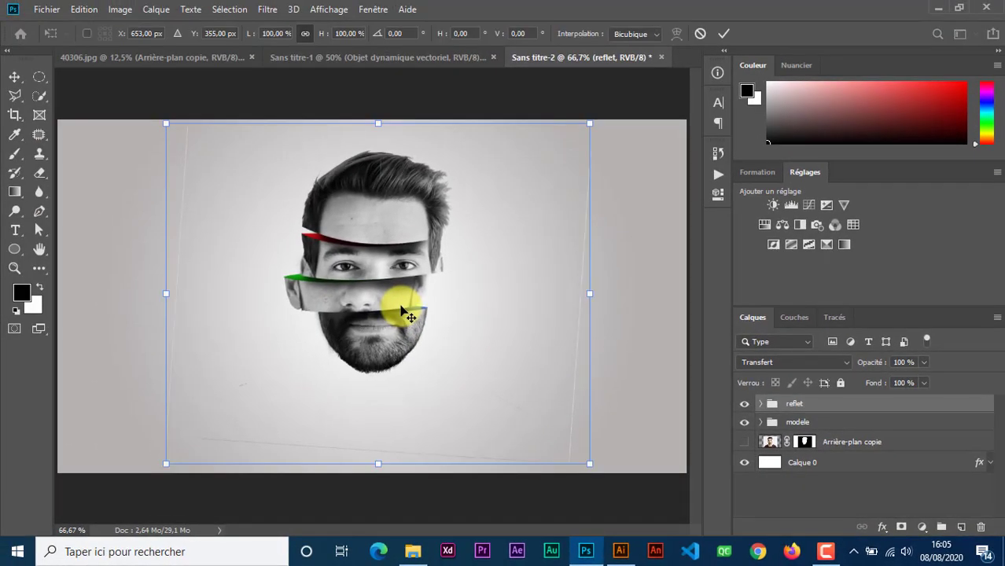
right_click(401, 309)
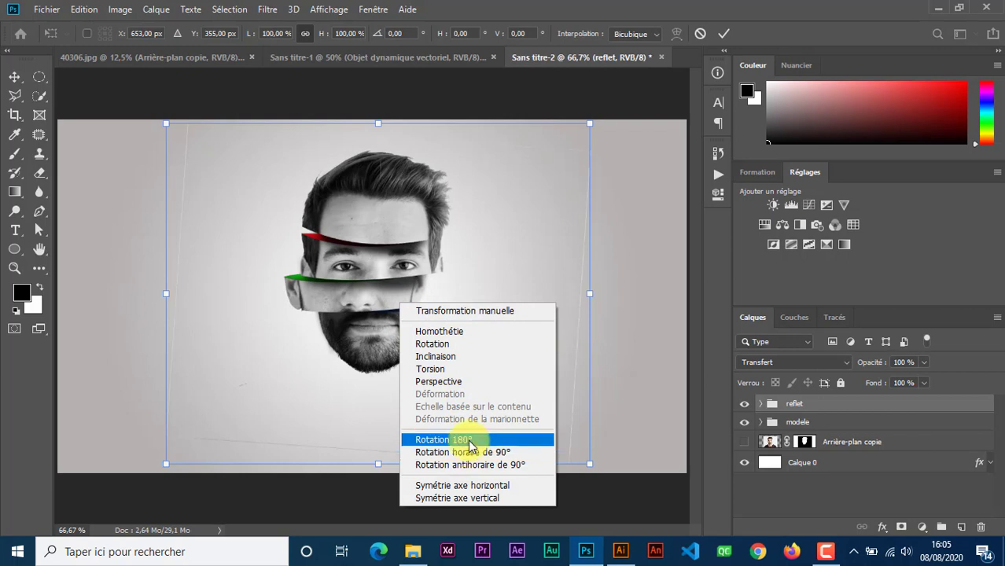
left_click(470, 498)
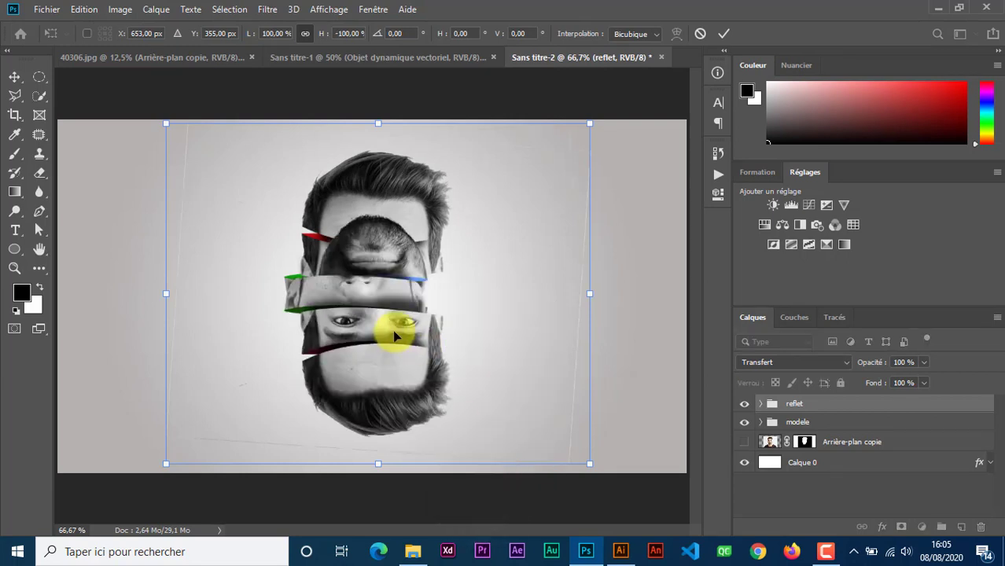
left_click_drag(393, 330, 392, 498)
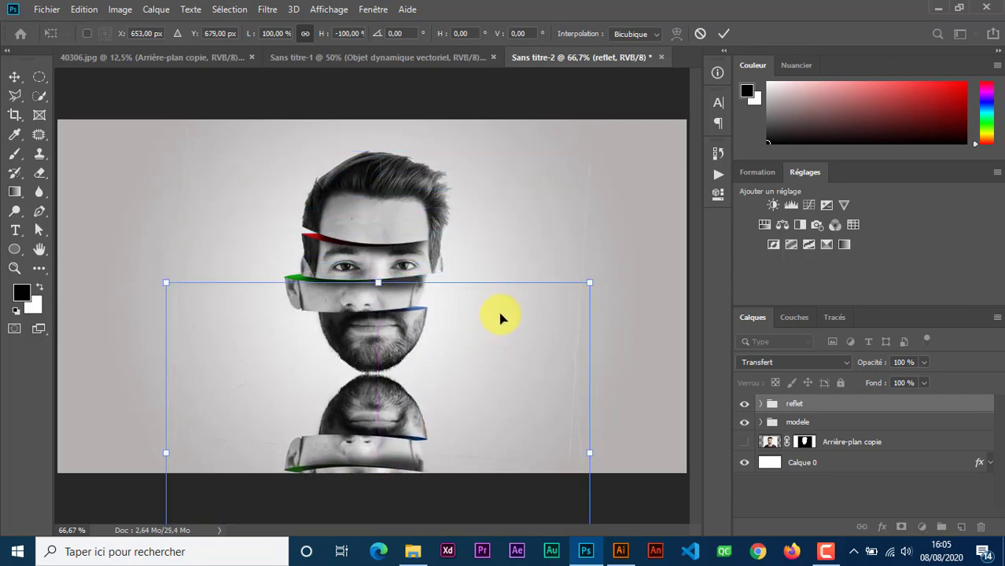
key("Return")
key("b")
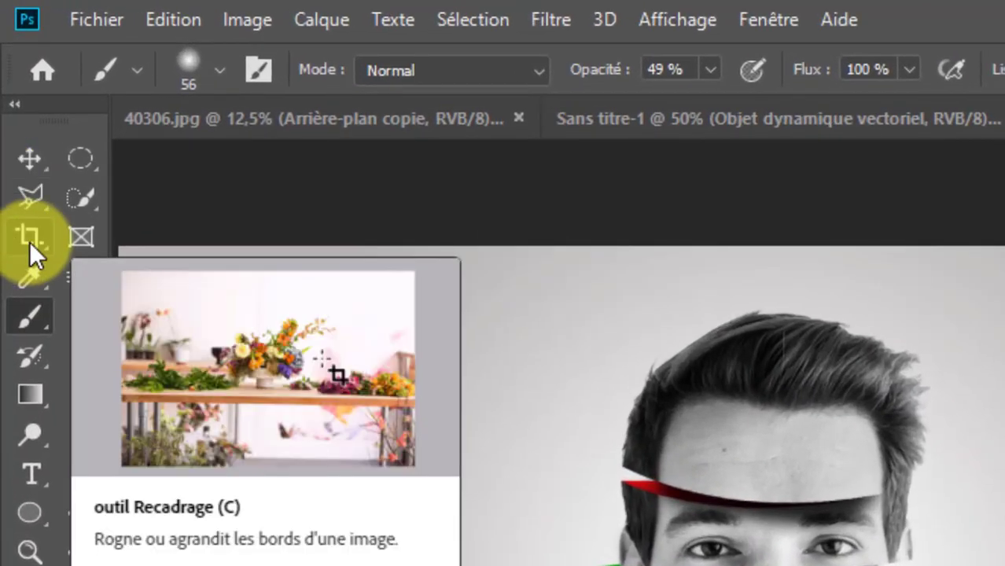
- Crop outward, dragging the canvas bottom down to about 1026 px tall
left_click(29, 240)
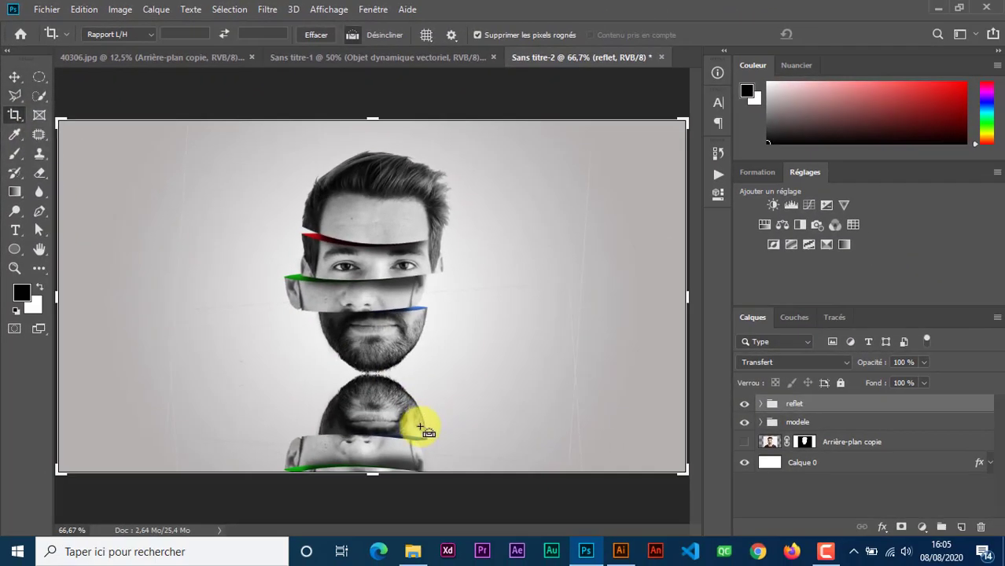
key("ctrl+minus")
key("ctrl+minus")
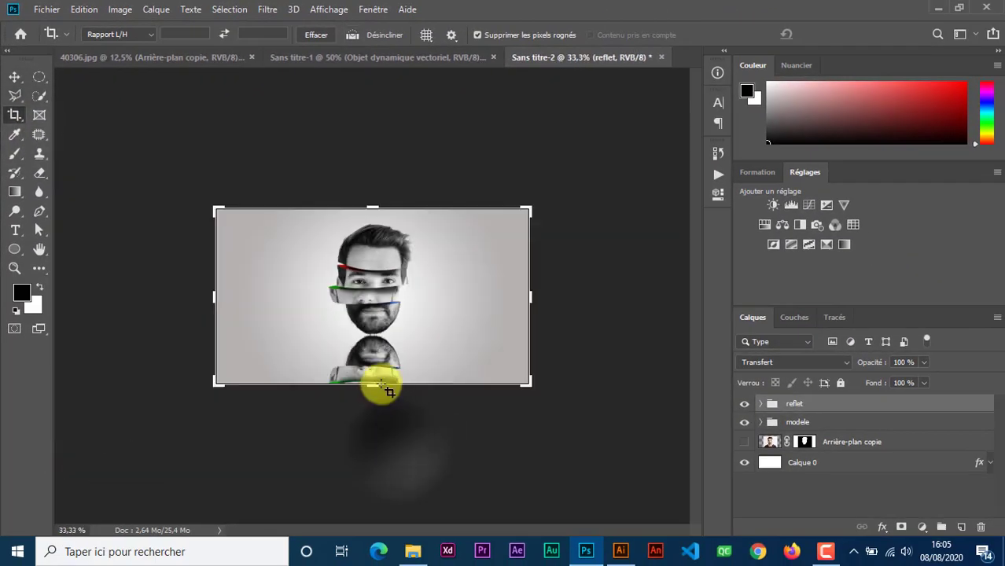
left_click_drag(381, 386, 379, 422)
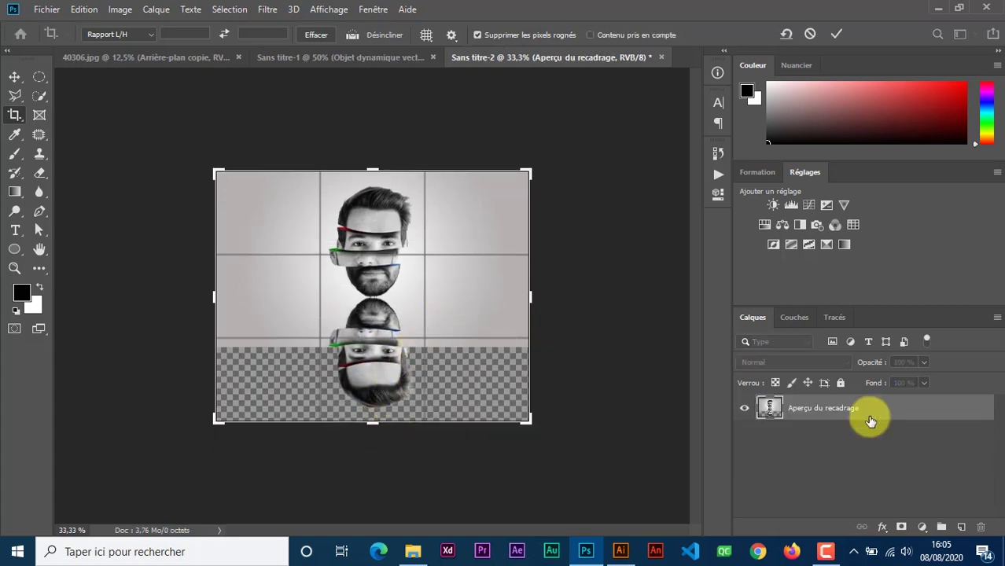
key("Return")
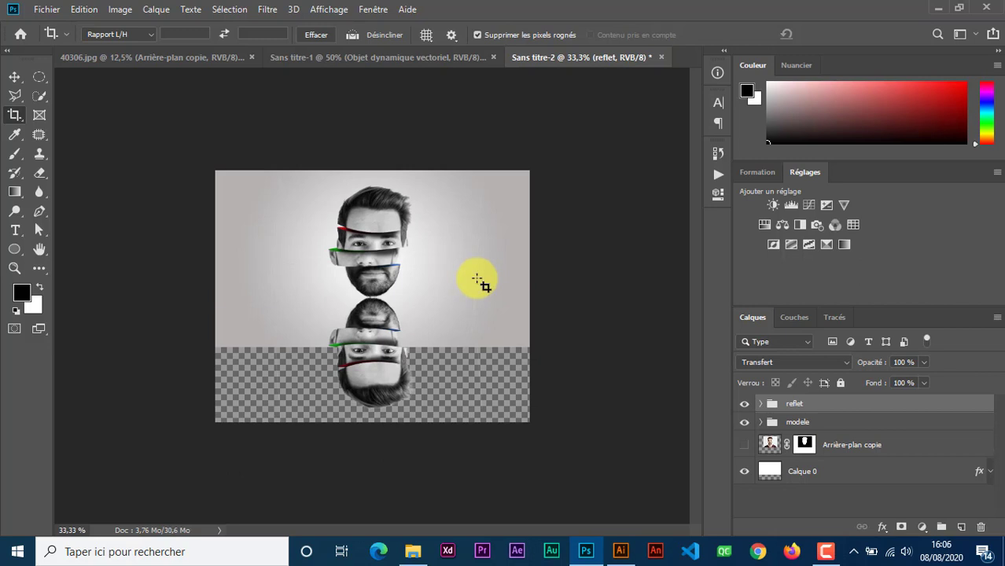
- Zoom in on the reflection and set up a white-to-transparent gradient
left_click(744, 445)
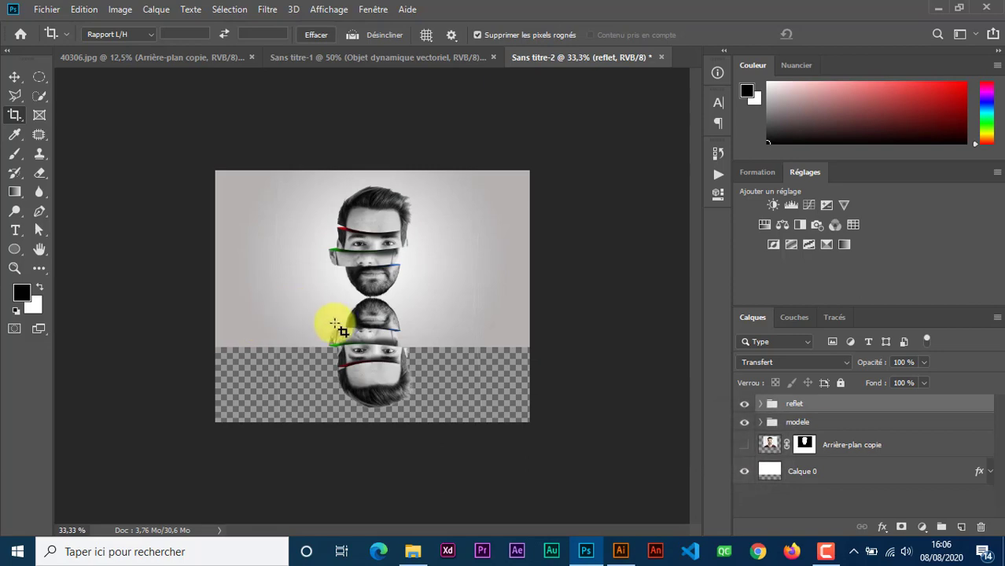
left_click(383, 360)
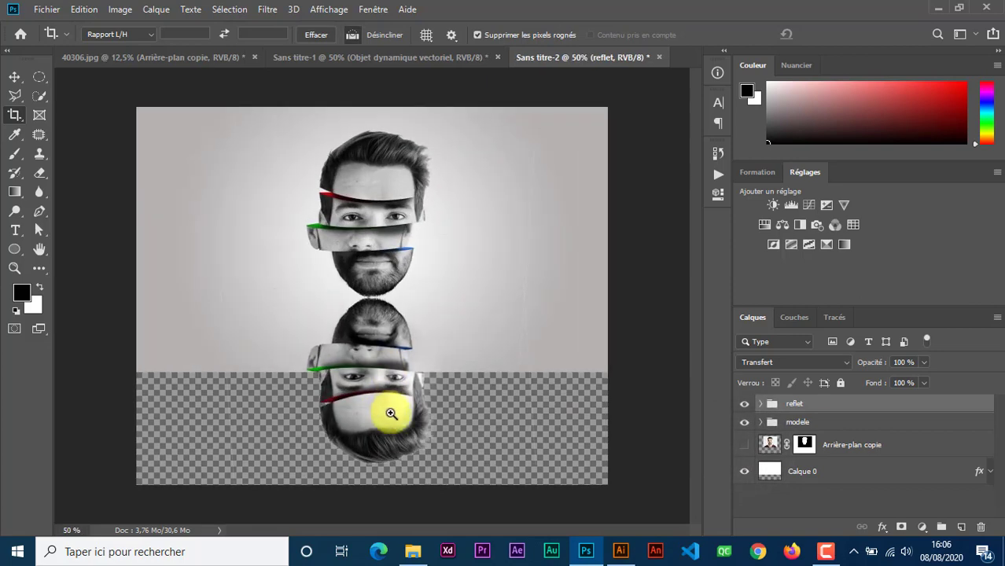
left_click(393, 421)
scroll(395, 427, "down", 1)
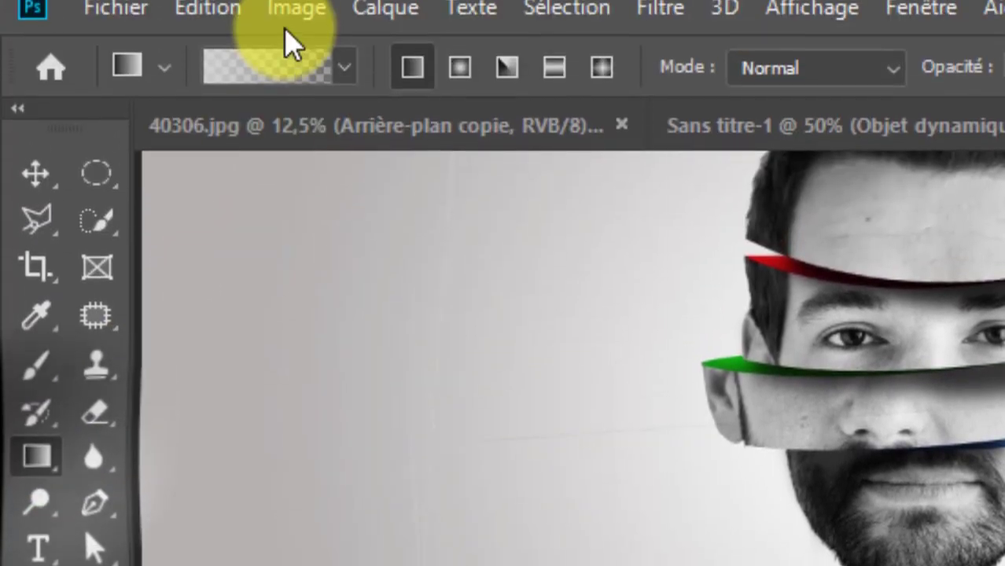
key("i")
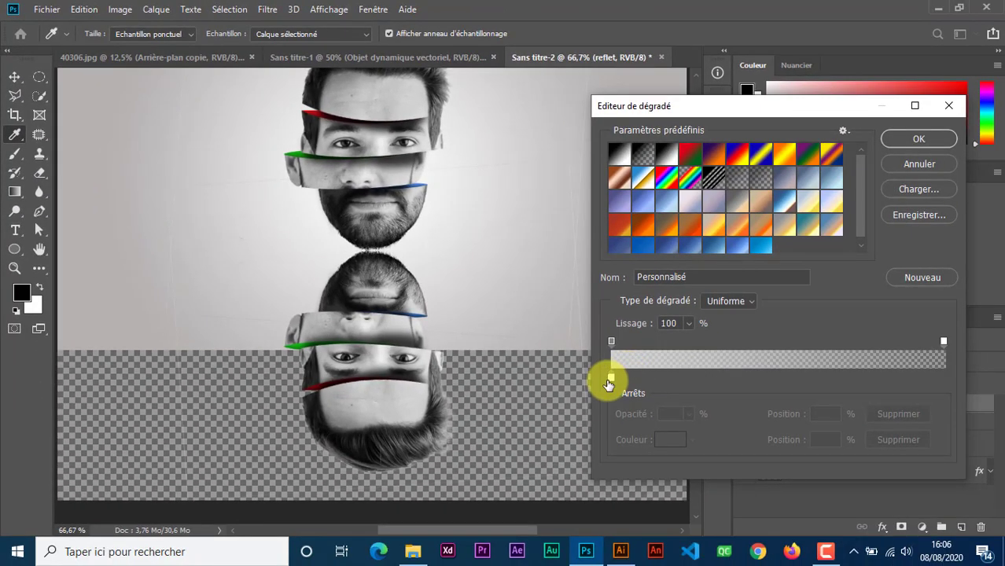
left_click(611, 379)
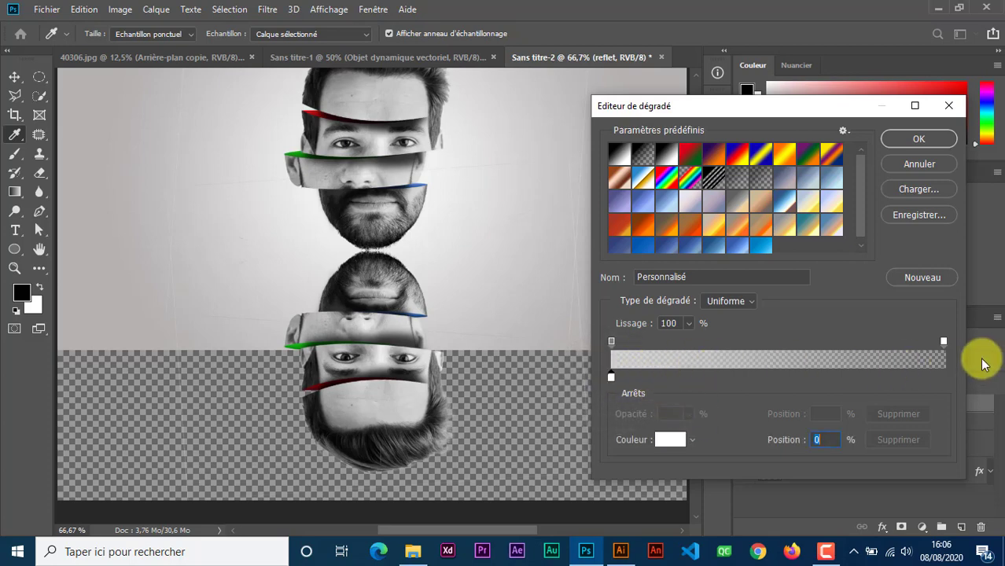
left_click(902, 143)
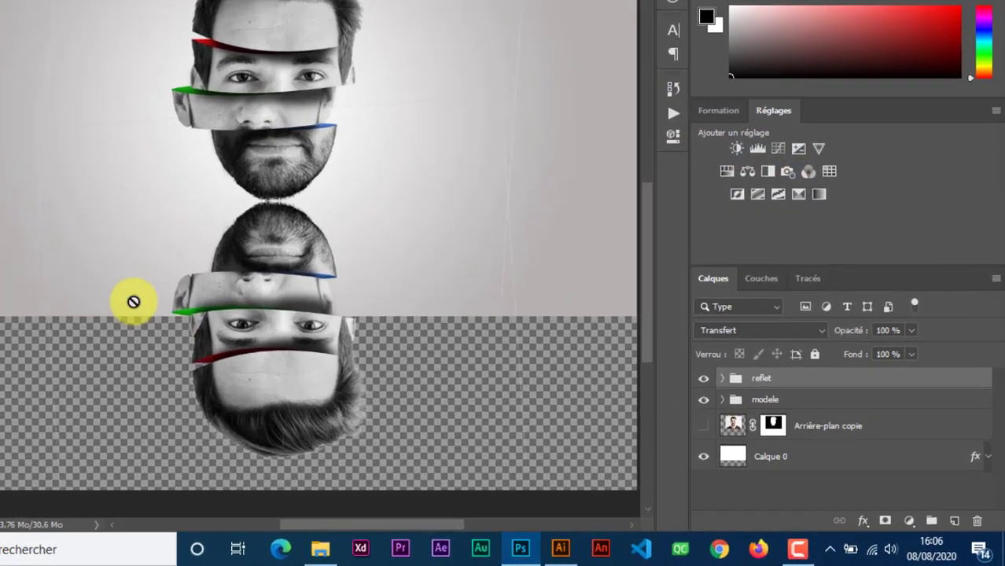
- Convert the reflet group to a smart object, then rasterize it into a single layer
right_click(789, 379)
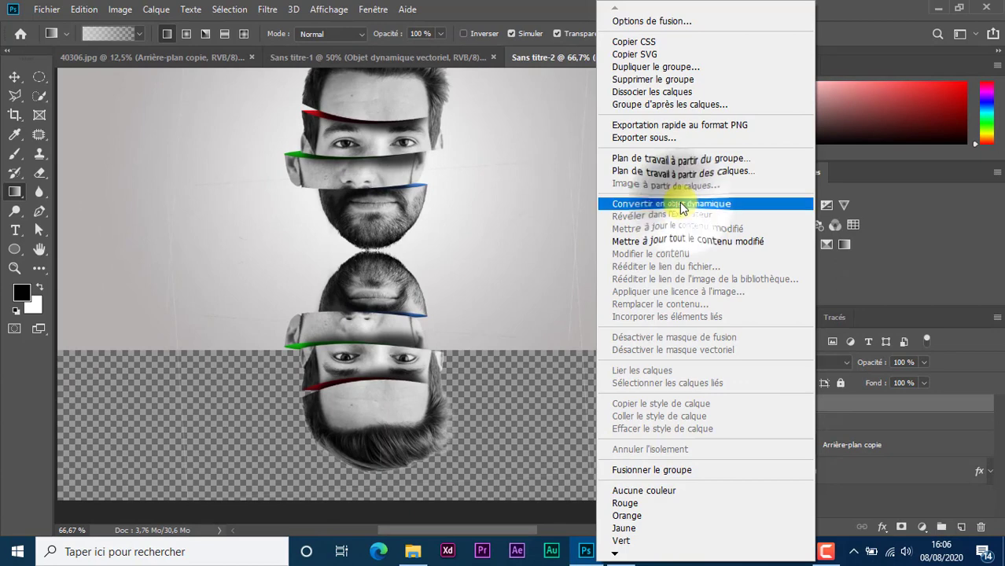
left_click(675, 201)
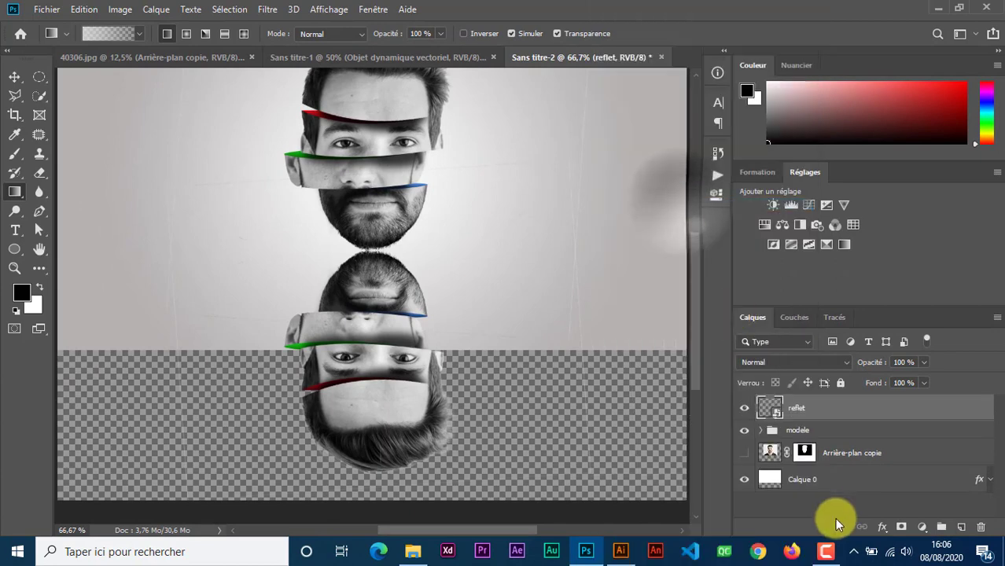
right_click(823, 409)
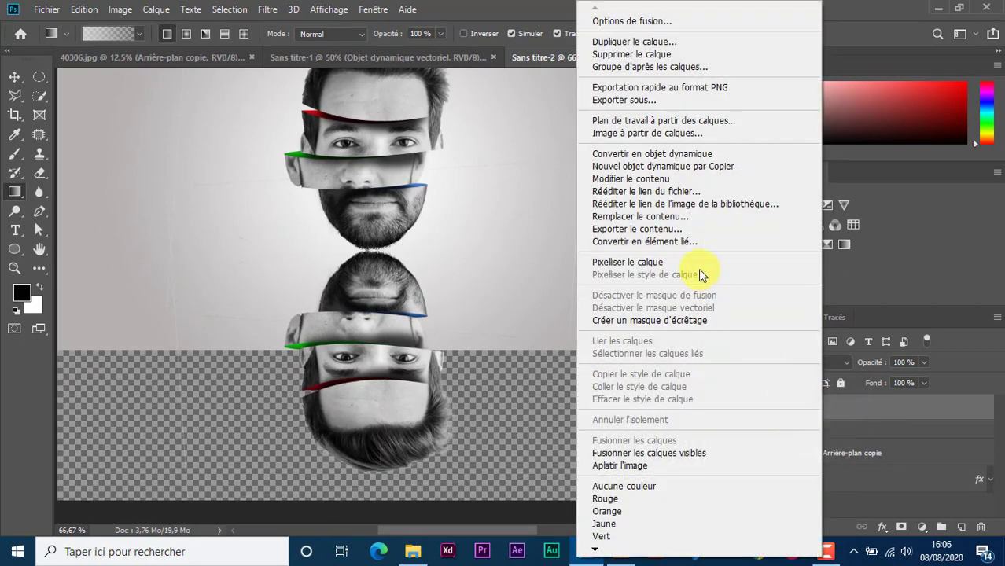
left_click(692, 262)
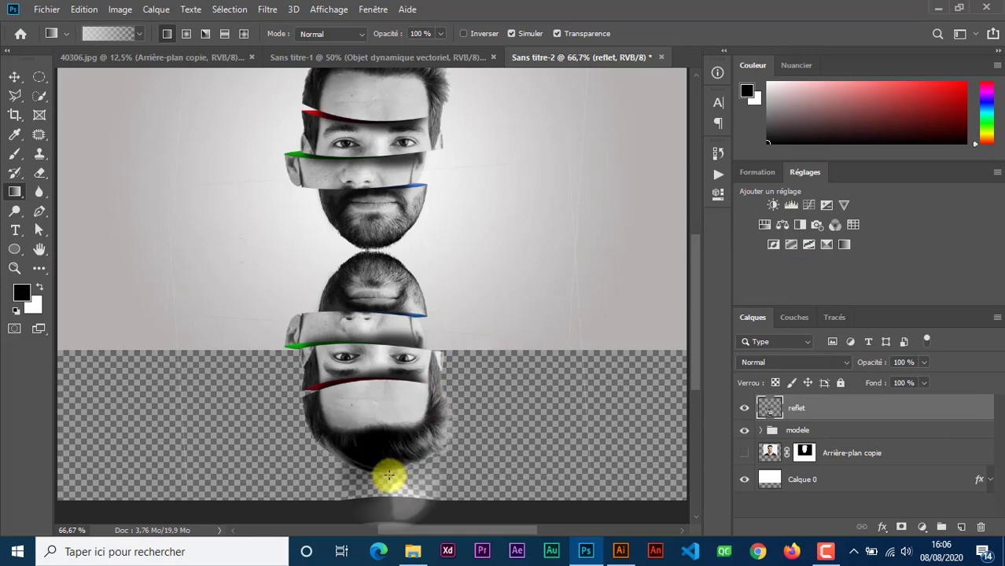
- Wash the reflet layer to white with upward gradients, leaving a faint reflection just below the chin
left_click_drag(395, 473, 389, 240)
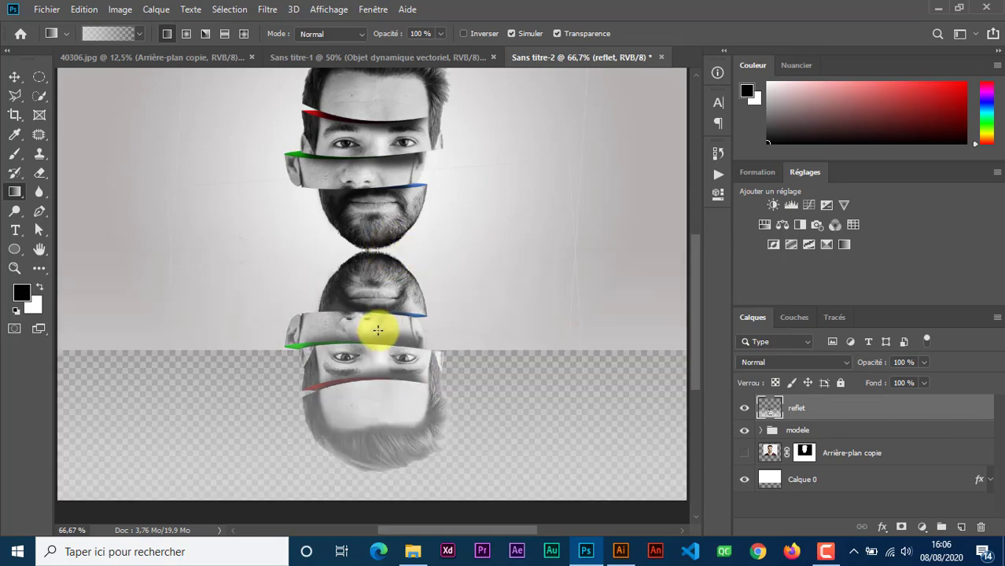
left_click_drag(400, 458, 410, 277)
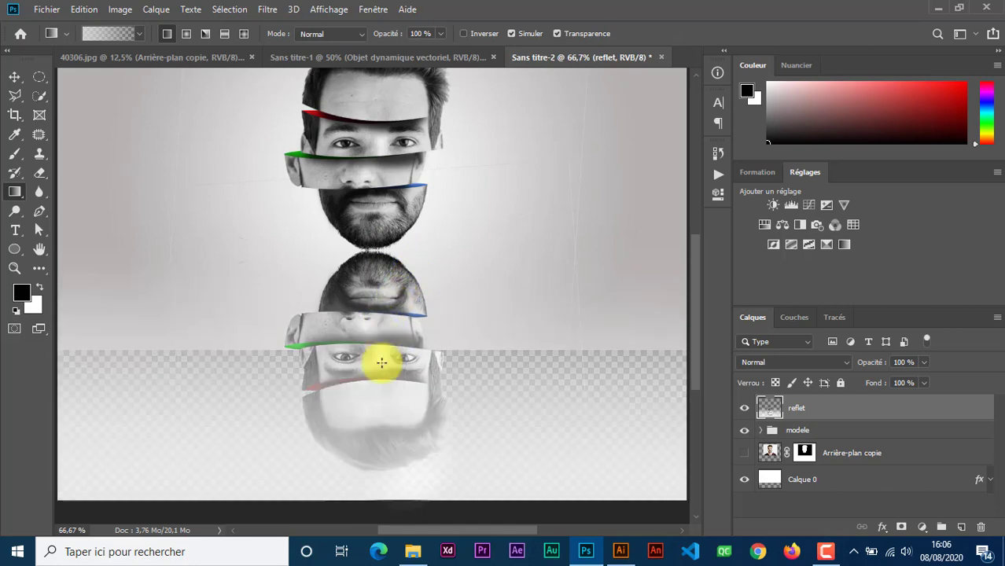
left_click_drag(384, 444, 381, 246)
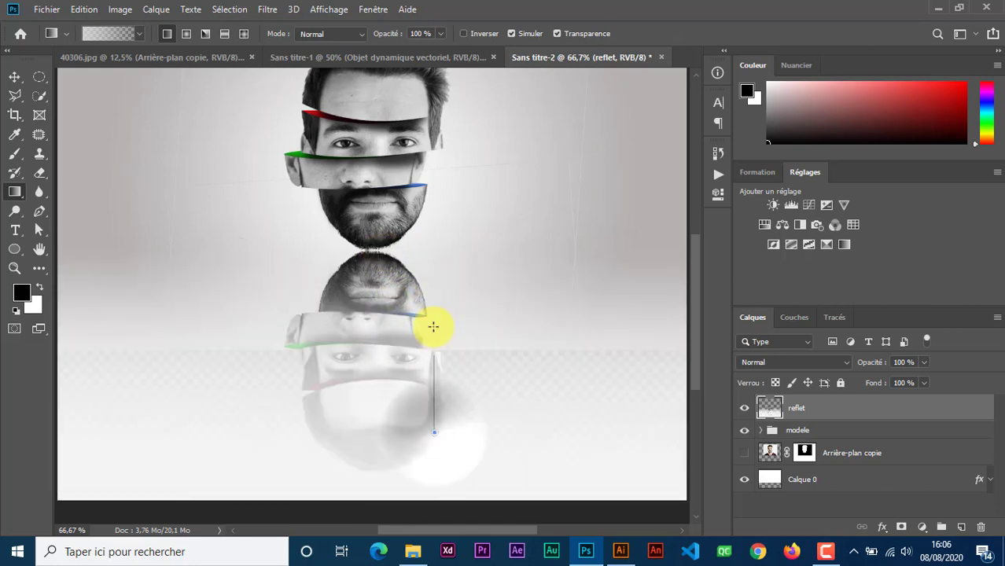
left_click_drag(432, 439, 442, 269)
left_click_drag(405, 417, 414, 259)
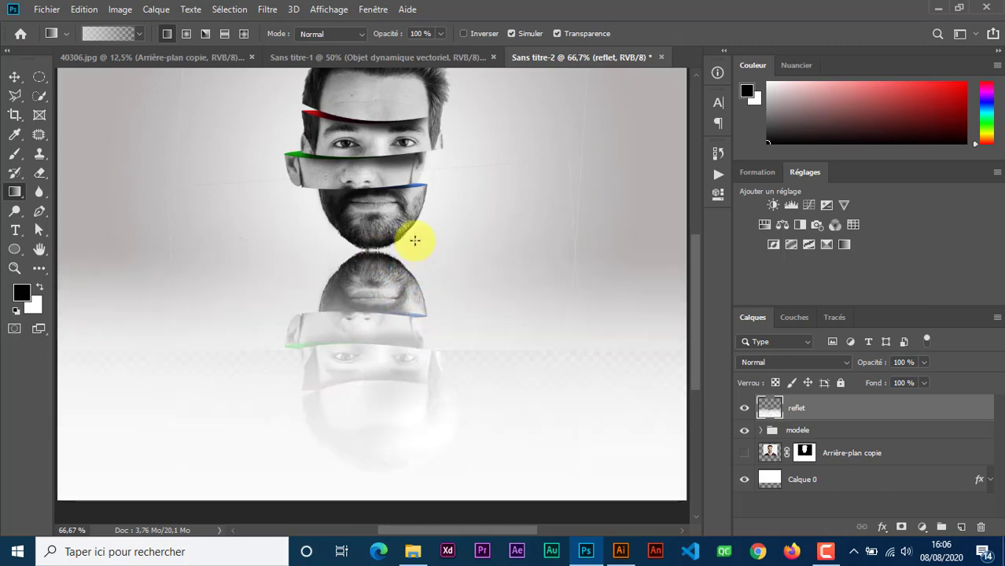
left_click_drag(386, 376, 403, 268)
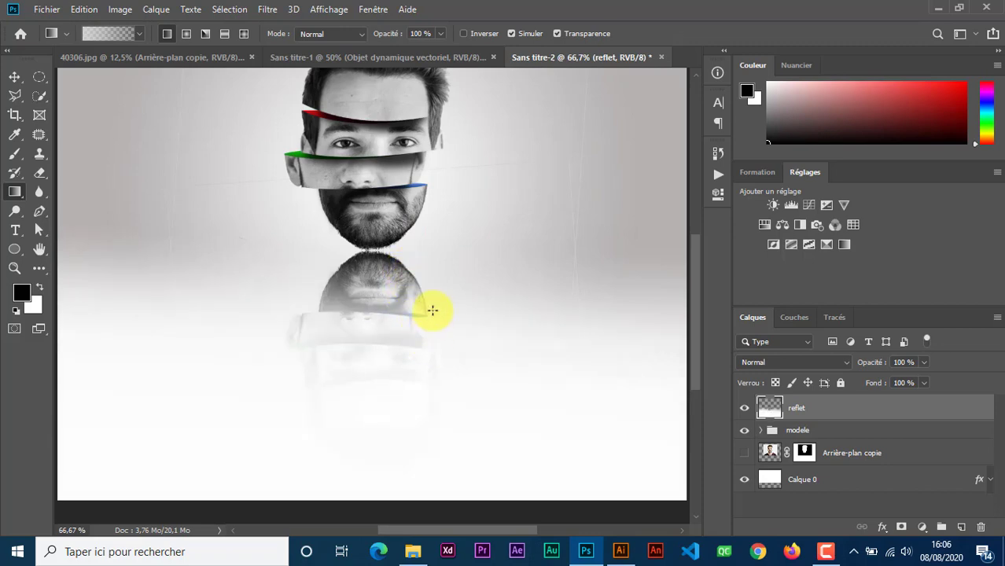
left_click_drag(431, 310, 425, 228)
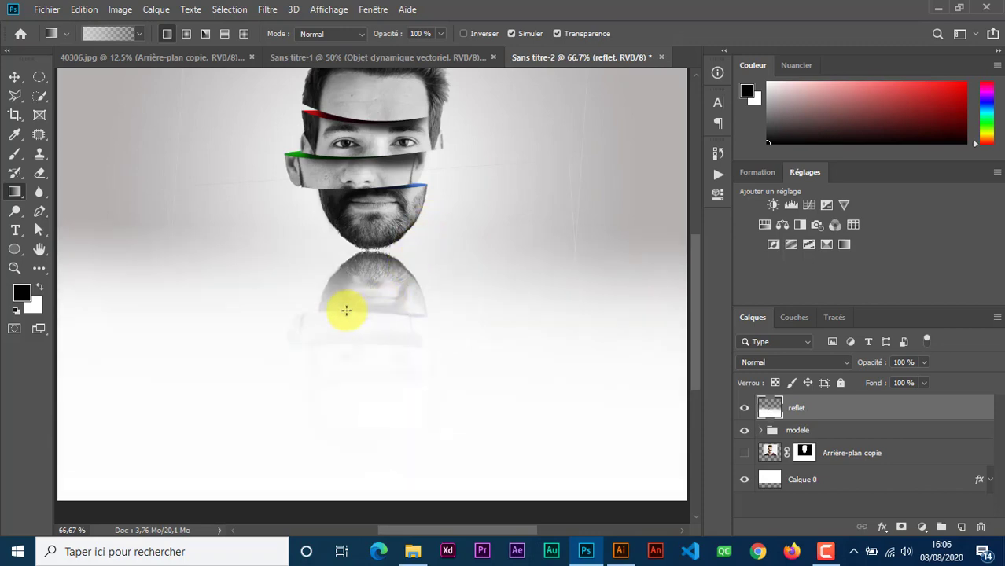
left_click_drag(346, 311, 344, 232)
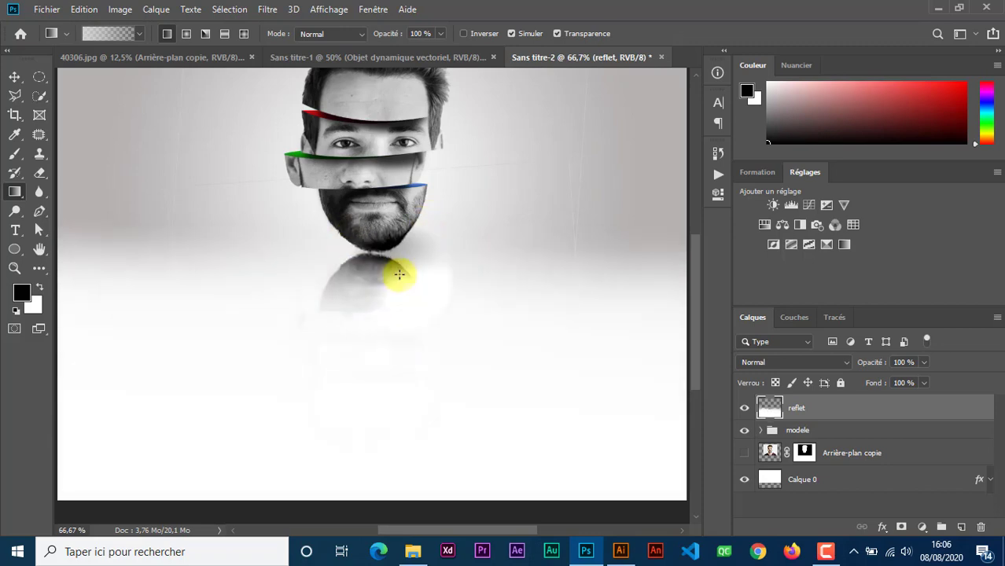
left_click_drag(400, 273, 400, 228)
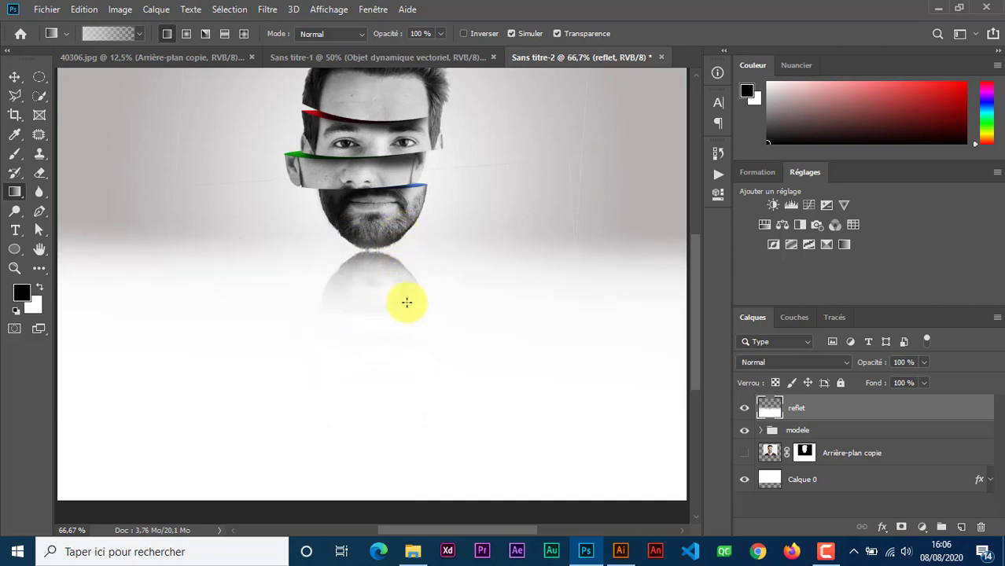
left_click_drag(401, 262, 404, 229)
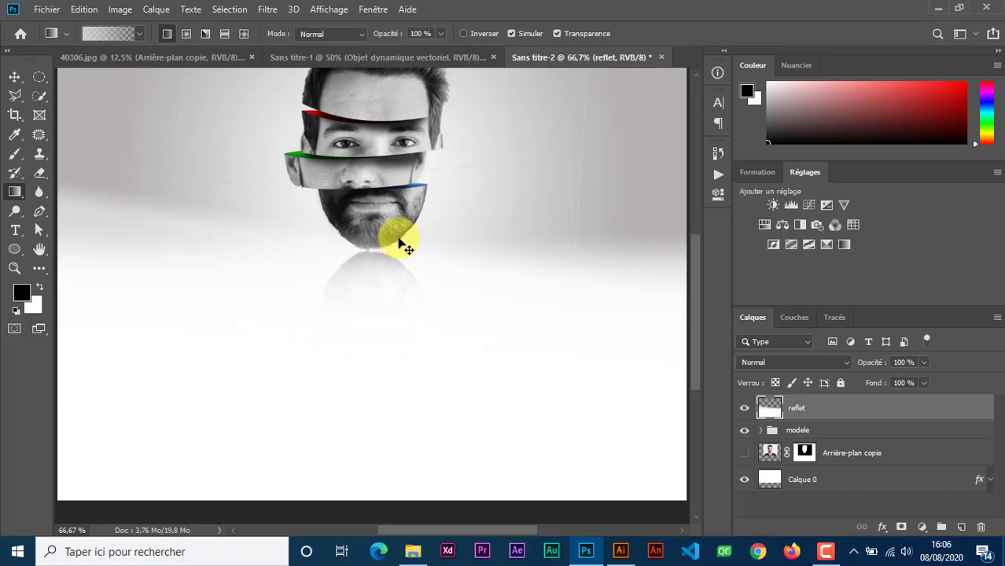
key("ctrl+z")
left_click_drag(361, 296, 360, 261)
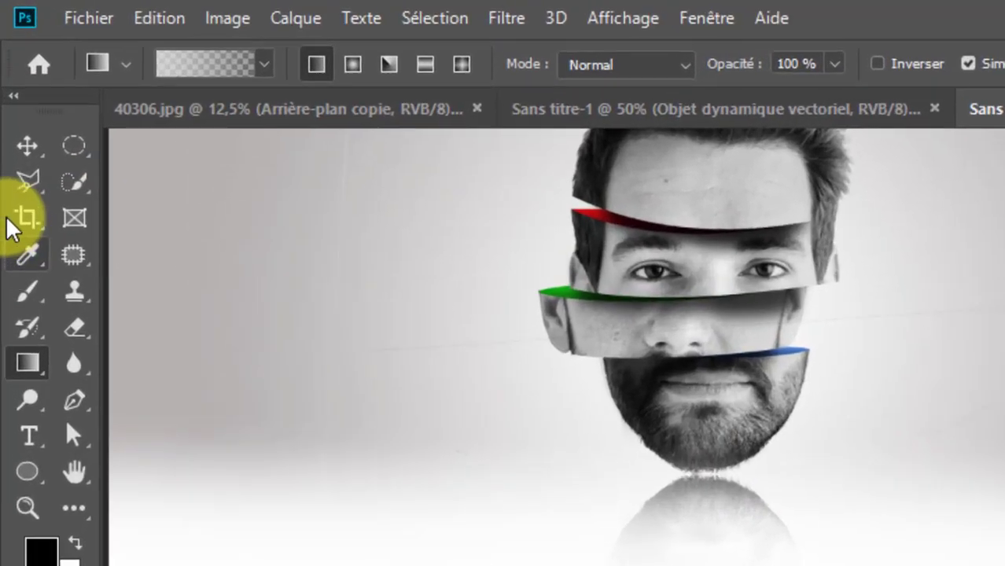
- Crop the canvas to about 618 px tall, trimming the blank white strip below the reflection
left_click(16, 220)
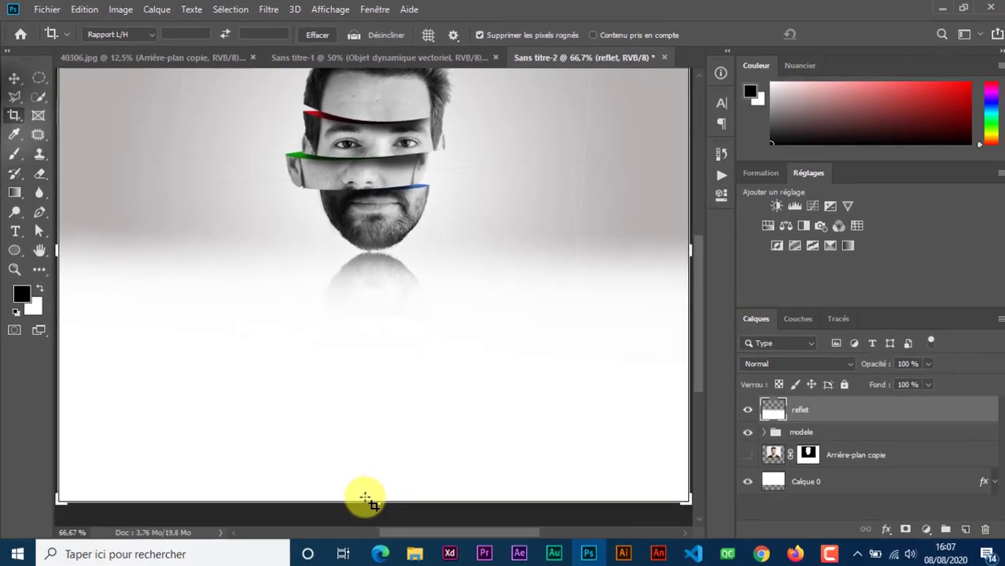
left_click_drag(370, 498, 375, 398)
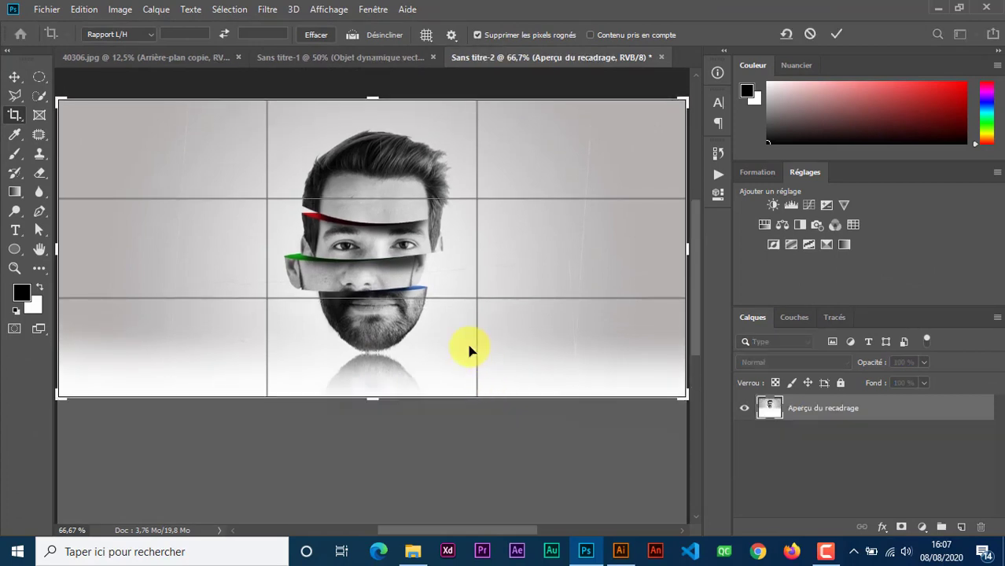
key("Return")
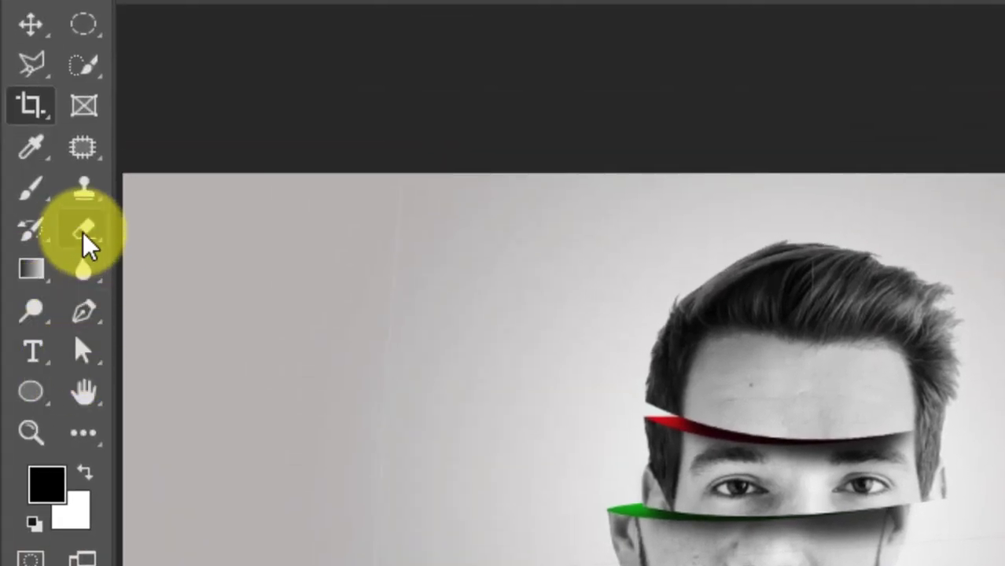
- Softly erase the lower-right reflection with a 191 px, 0% hardness round eraser
left_click(83, 232)
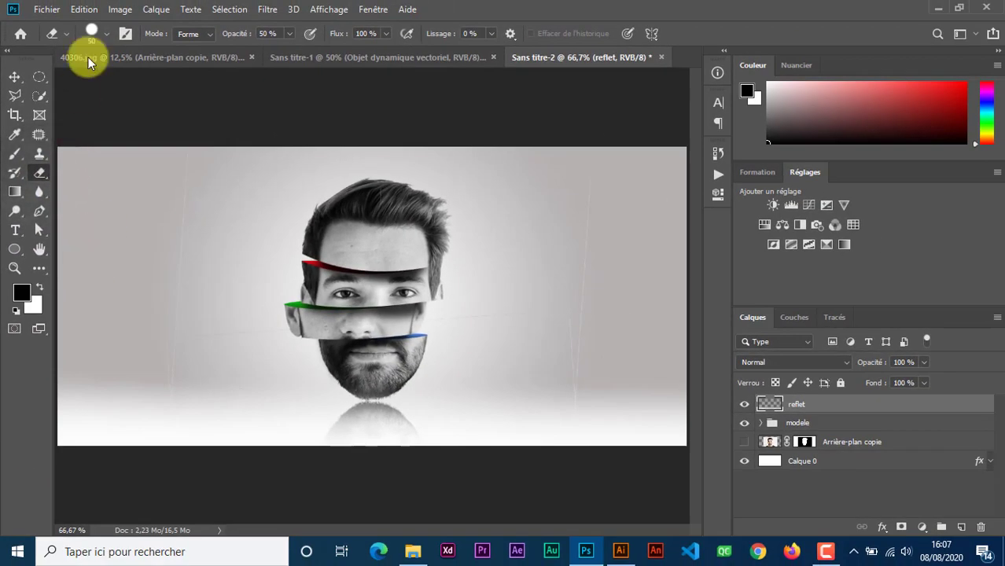
left_click_drag(135, 300, 168, 296)
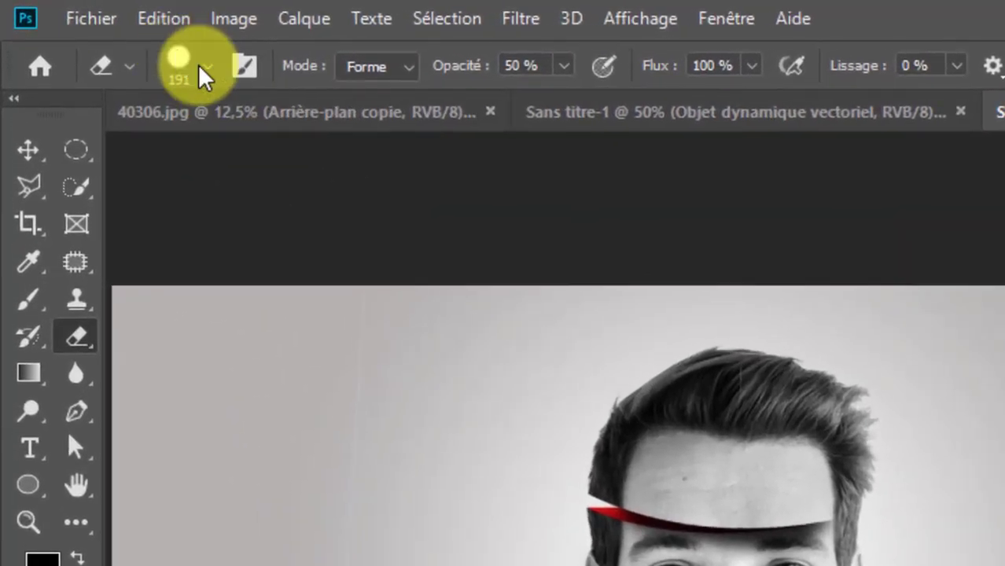
left_click(109, 35)
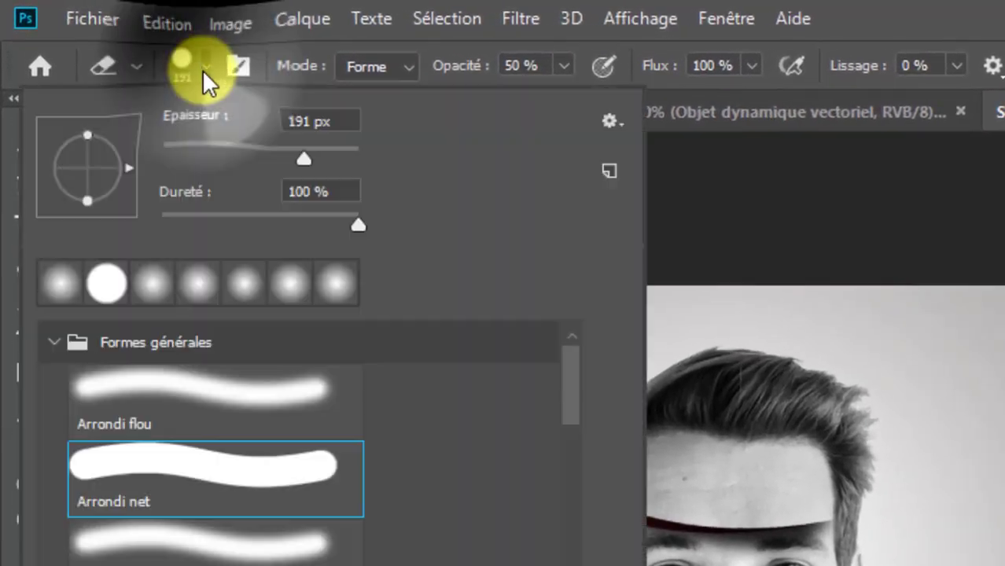
left_click(226, 391)
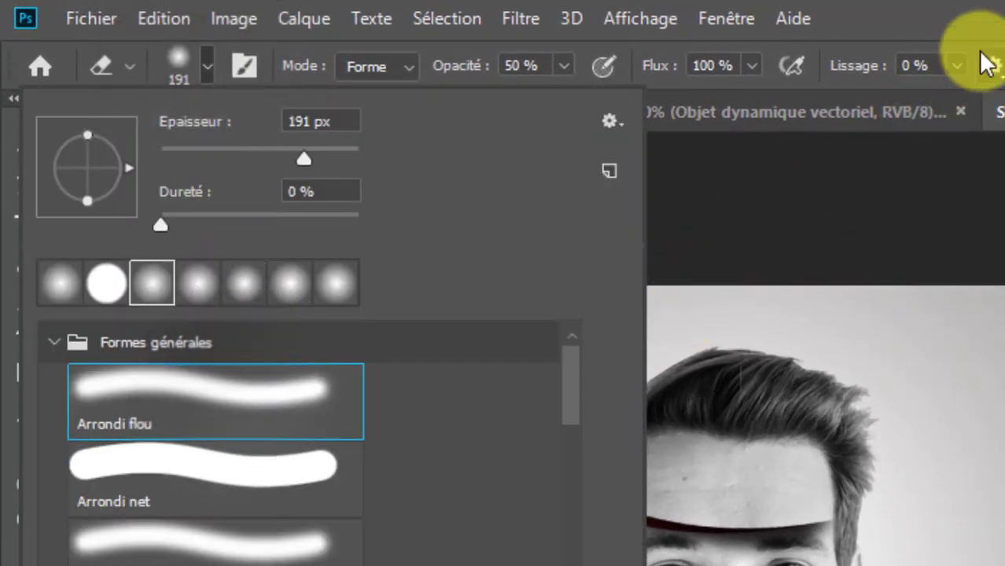
left_click(987, 23)
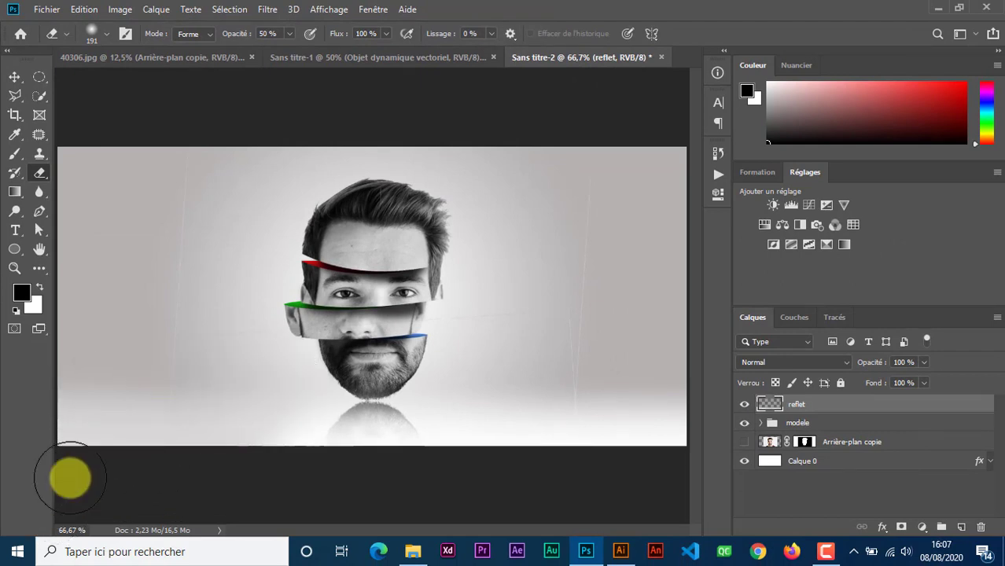
mouse_move(656, 452)
left_mouse_down()
mouse_move(537, 391)
mouse_move(472, 431)
mouse_move(635, 463)
mouse_move(74, 430)
mouse_move(214, 392)
mouse_move(246, 430)
mouse_move(258, 411)
mouse_move(673, 451)
mouse_move(463, 395)
mouse_move(474, 418)
mouse_move(502, 429)
mouse_move(466, 395)
mouse_move(529, 442)
mouse_move(419, 415)
mouse_move(128, 206)
mouse_move(155, 164)
mouse_move(134, 465)
mouse_move(302, 202)
mouse_move(498, 408)
mouse_move(802, 425)
left_mouse_up()
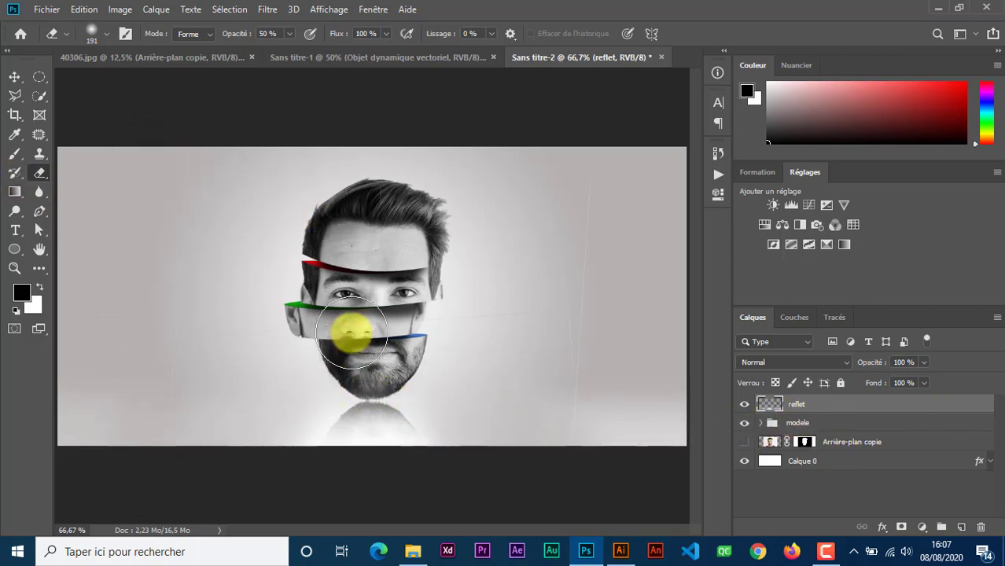
- Compare Sans titre-1 with Sans titre-2, then drag the signature artwork from Illustrator toward Photoshop
left_click(426, 333, "ctrl+alt")
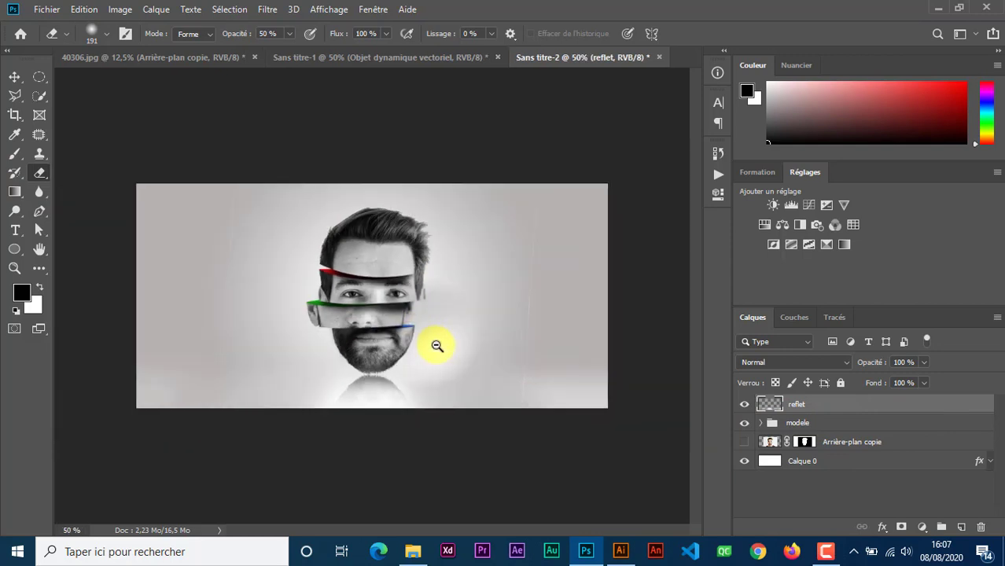
left_click(367, 54)
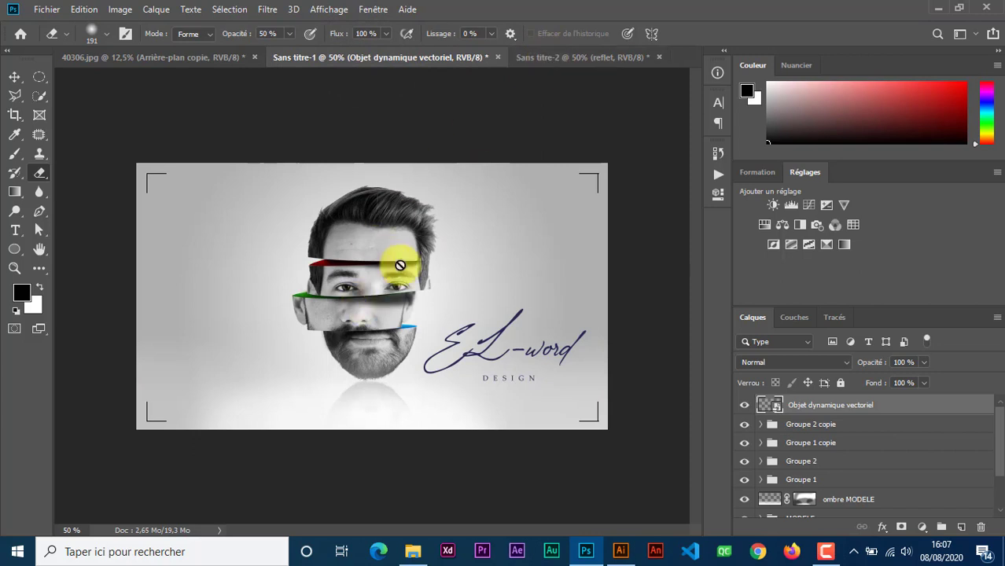
left_click(543, 64)
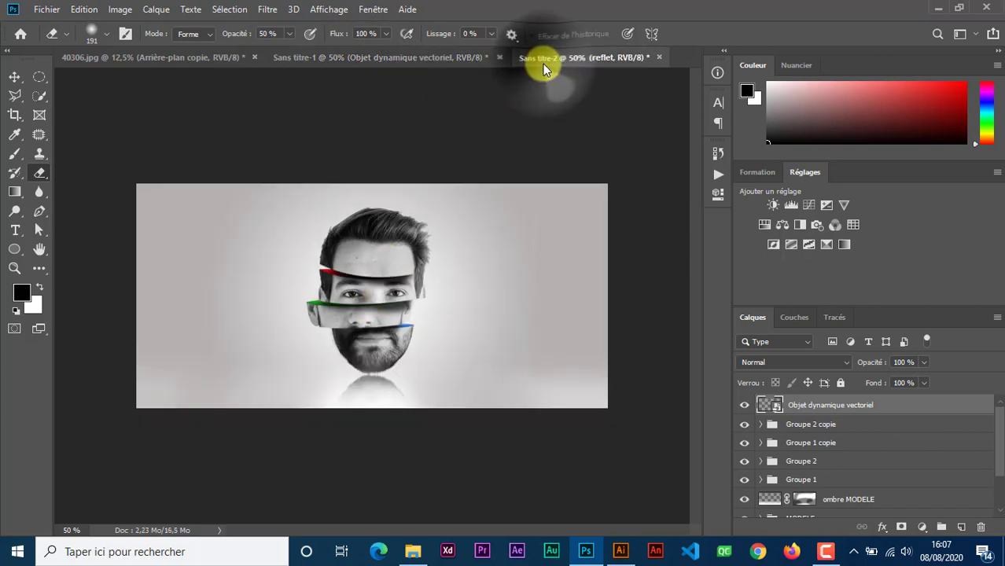
left_click(396, 57)
left_click(604, 57)
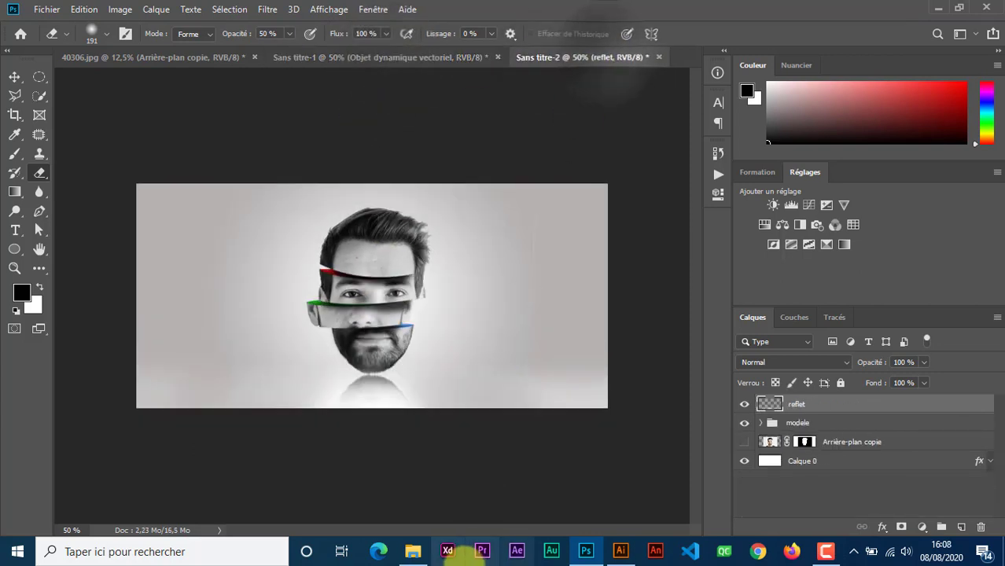
left_click(619, 552)
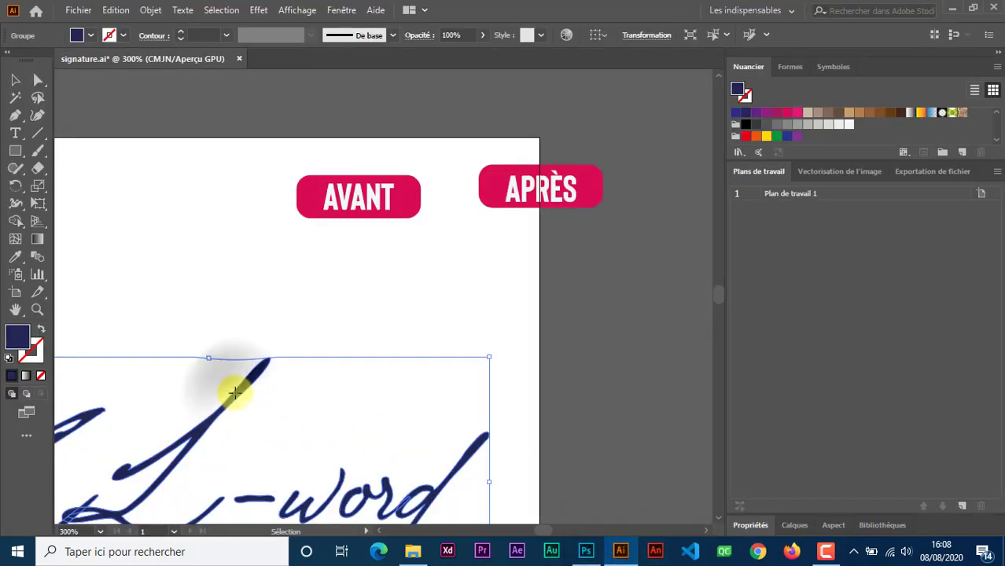
mouse_move(235, 387)
left_mouse_down()
mouse_move(485, 454)
mouse_move(582, 555)
mouse_move(502, 329)
left_mouse_up()
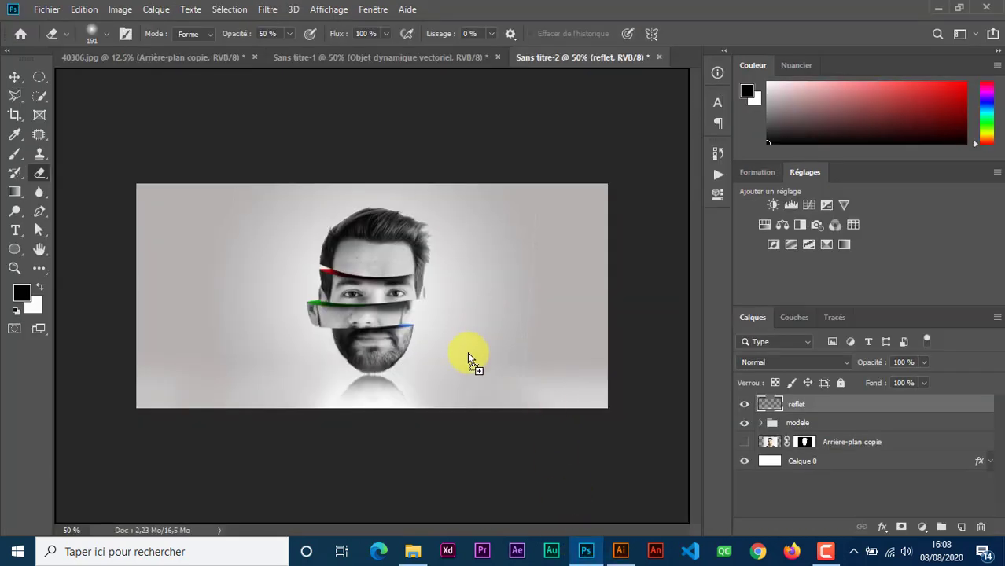
- Drop the signature into Sans titre-2 as a vector smart object, shrink it, and move it lower right
left_click_drag(463, 369, 463, 371)
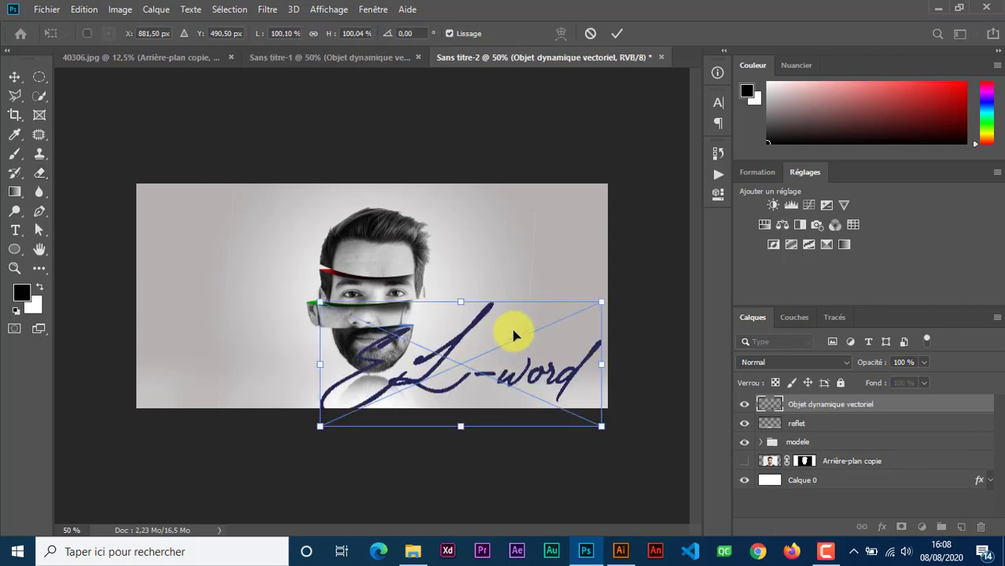
left_click_drag(601, 304, 541, 346)
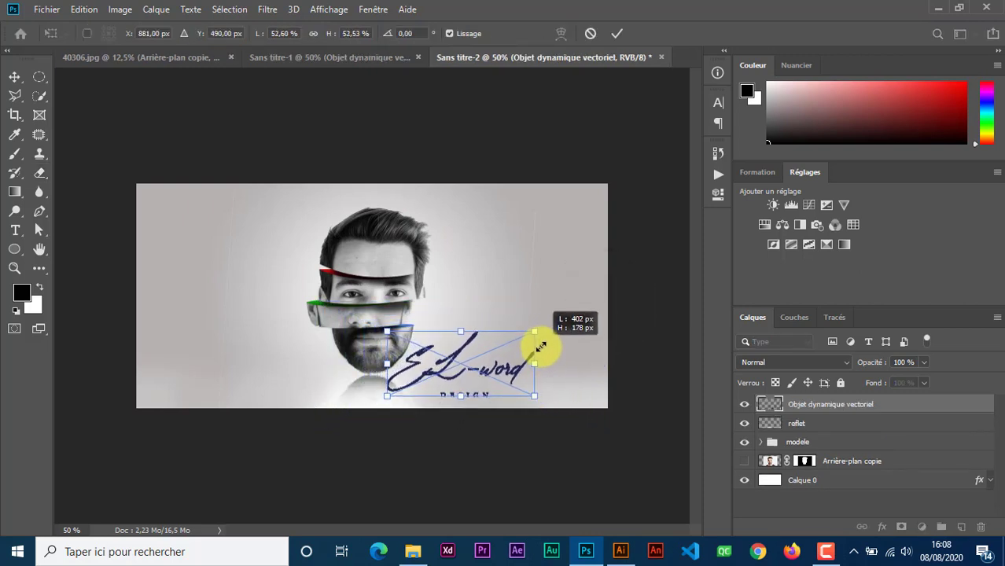
mouse_move(542, 346)
left_mouse_down()
mouse_move(537, 356)
mouse_move(553, 346)
left_mouse_up()
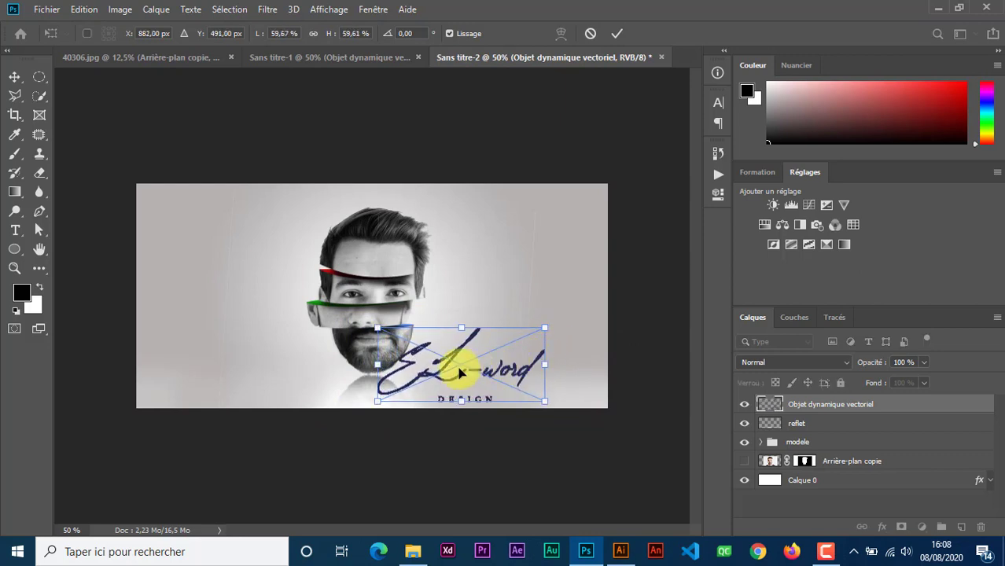
mouse_move(461, 368)
left_mouse_down()
mouse_move(472, 387)
mouse_move(494, 359)
mouse_move(517, 366)
left_mouse_up()
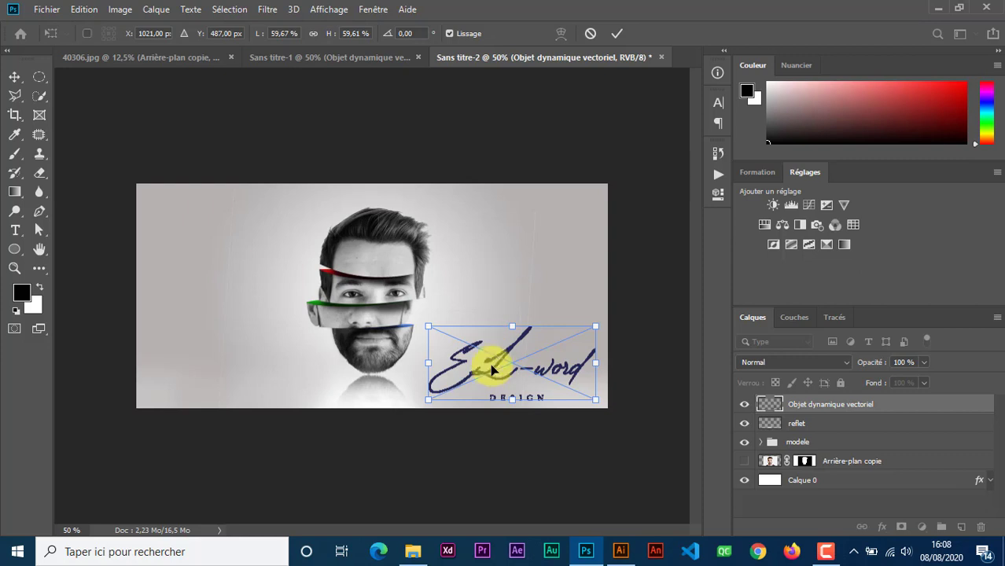
key("e")
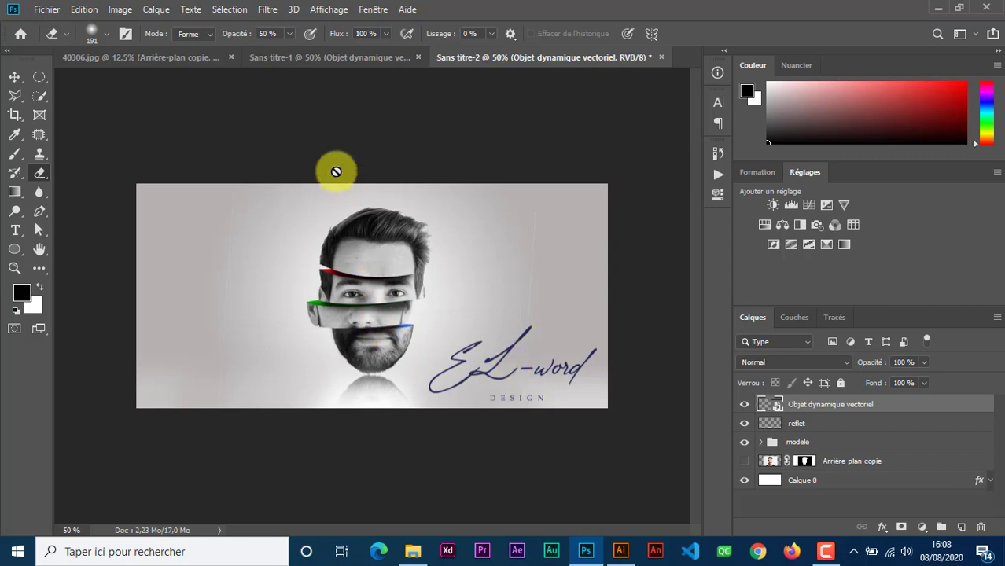
left_click(347, 58)
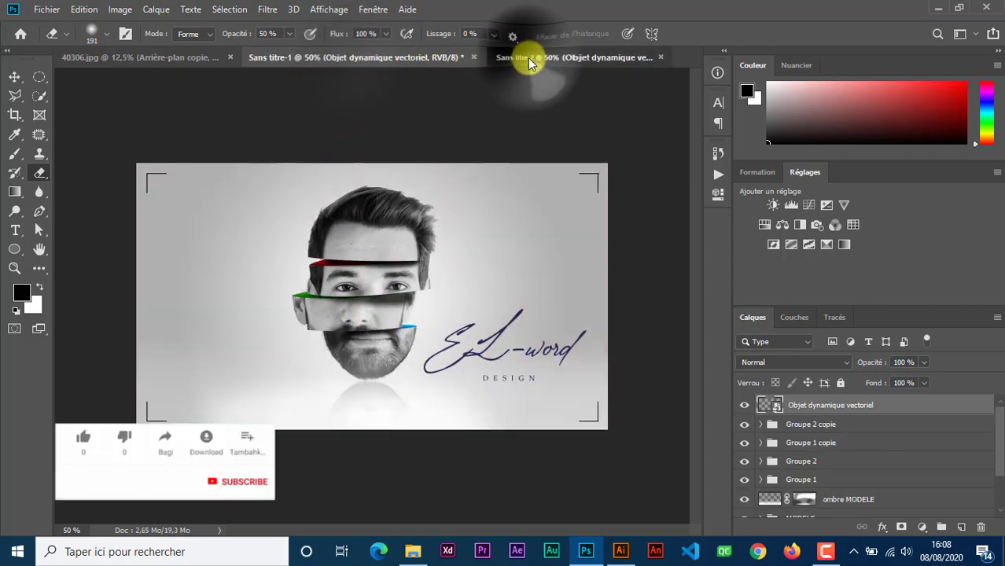
left_click(528, 57)
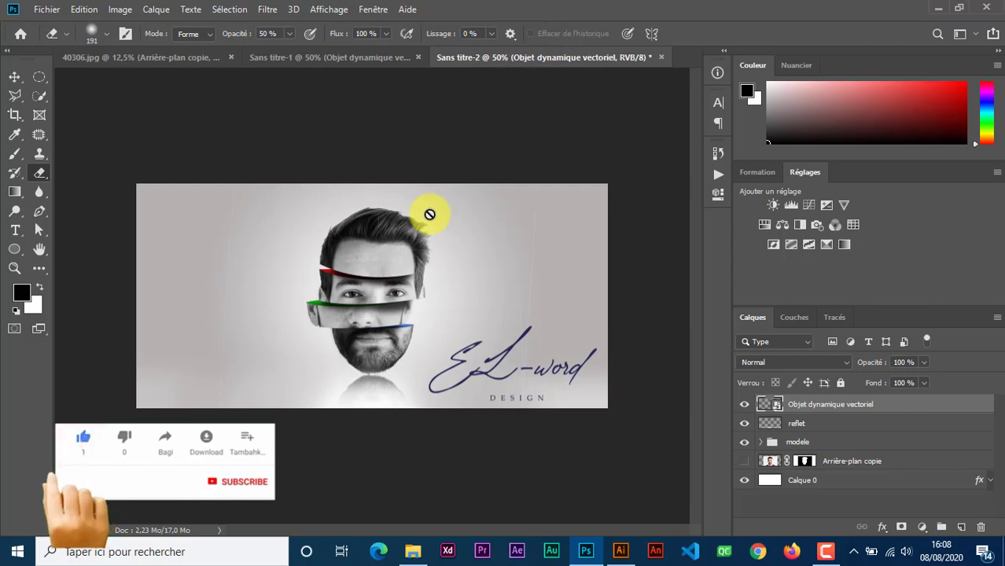